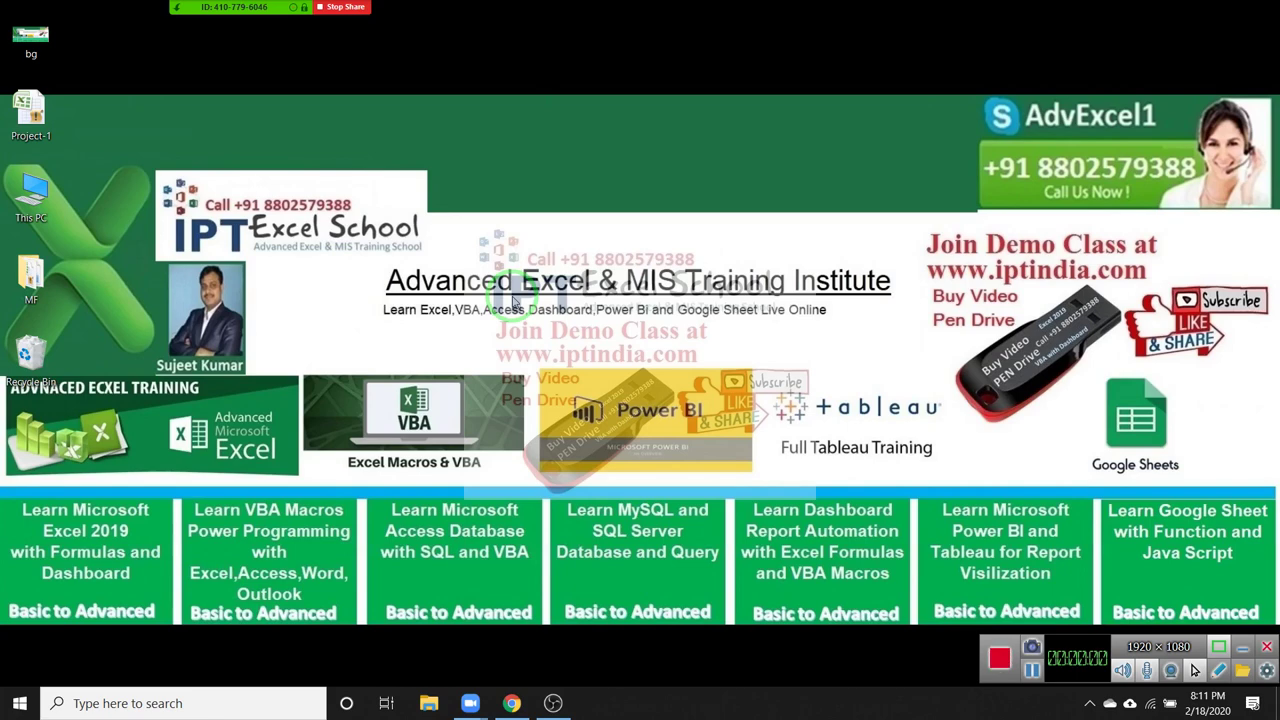
- Bring up the Zoom meeting's participant list over Excel's start screen
click(231, 27)
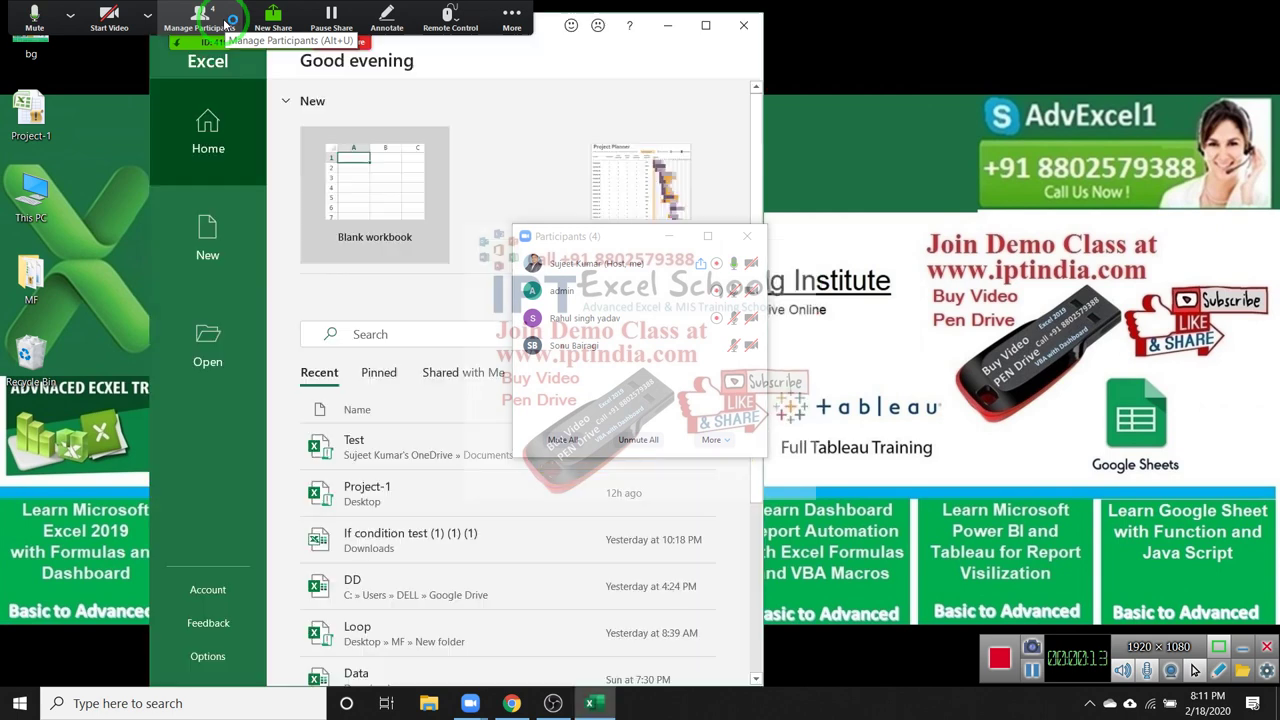
- Maximize Excel, close the participant list, and open the recent workbook DD
click(705, 25)
click(752, 237)
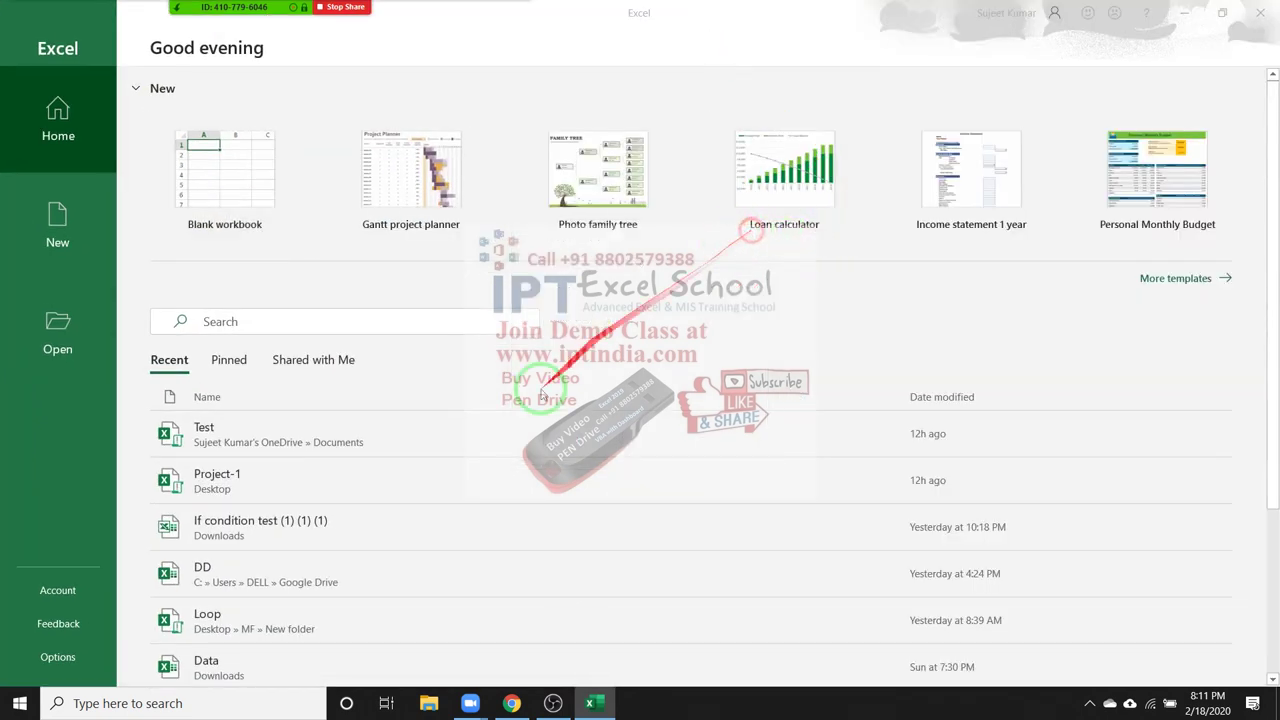
scroll(393, 585, down, 1)
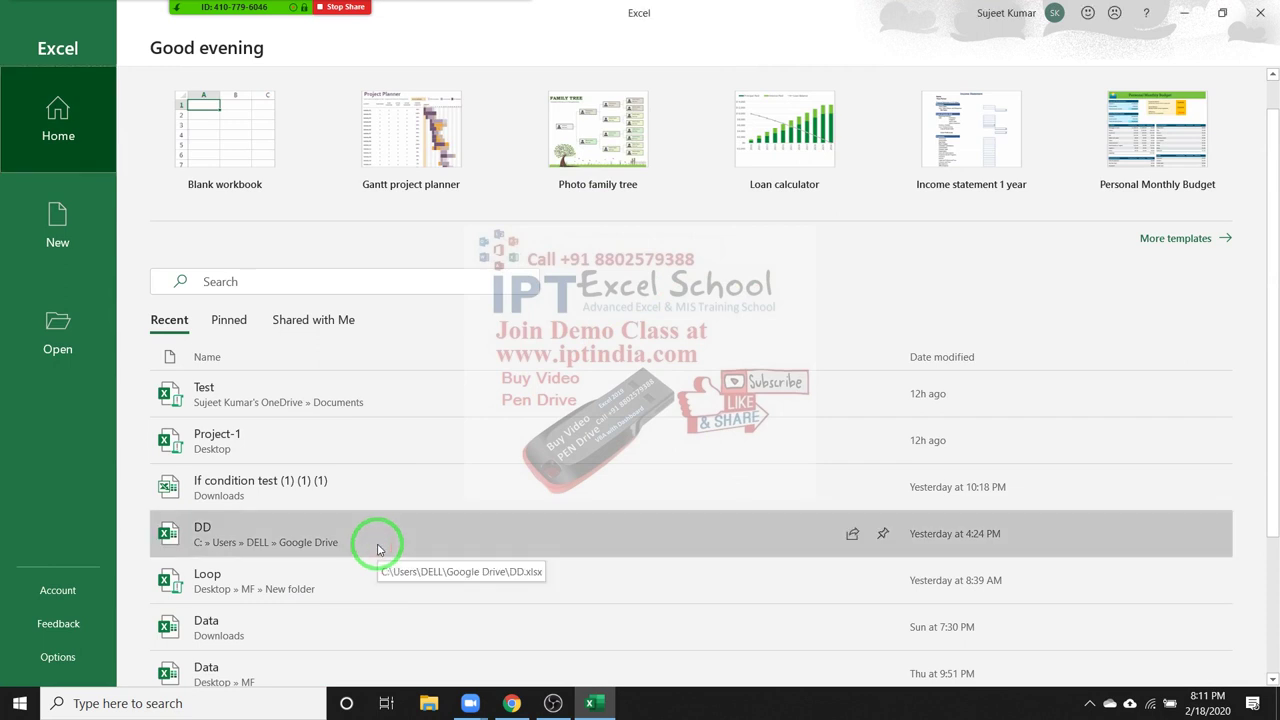
click(378, 549)
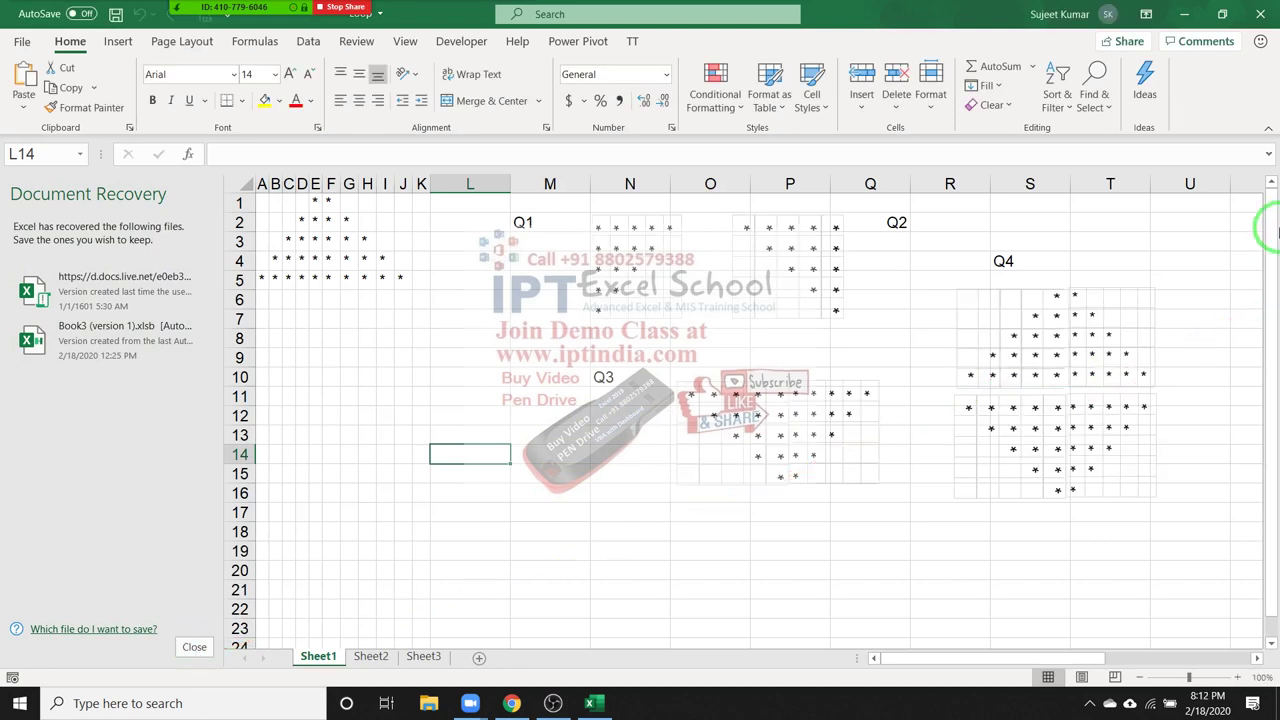
click(22, 41)
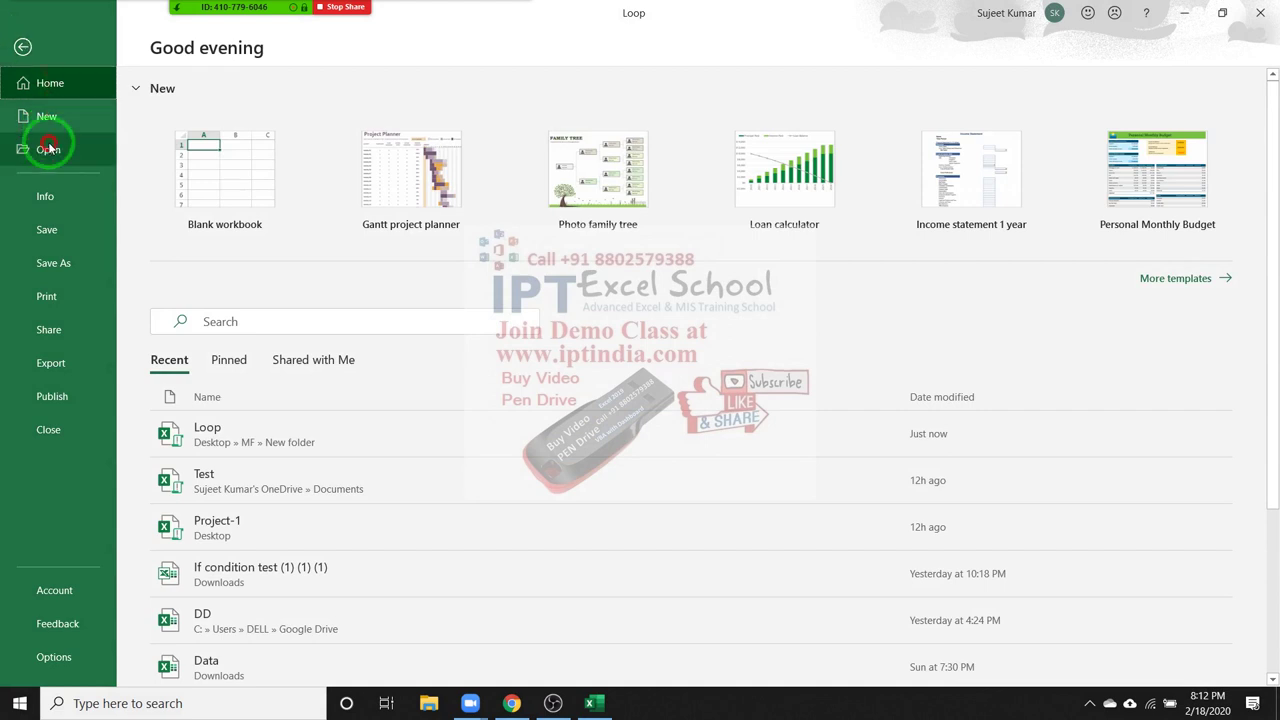
click(48, 149)
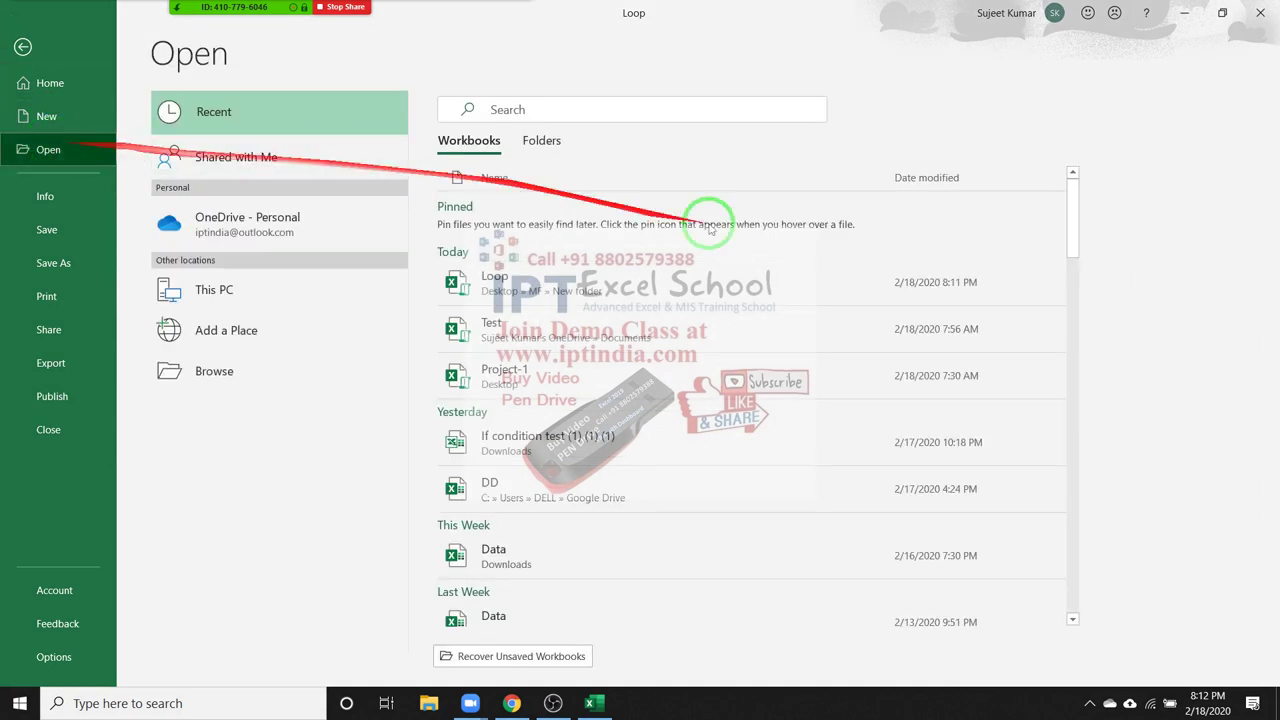
click(748, 479)
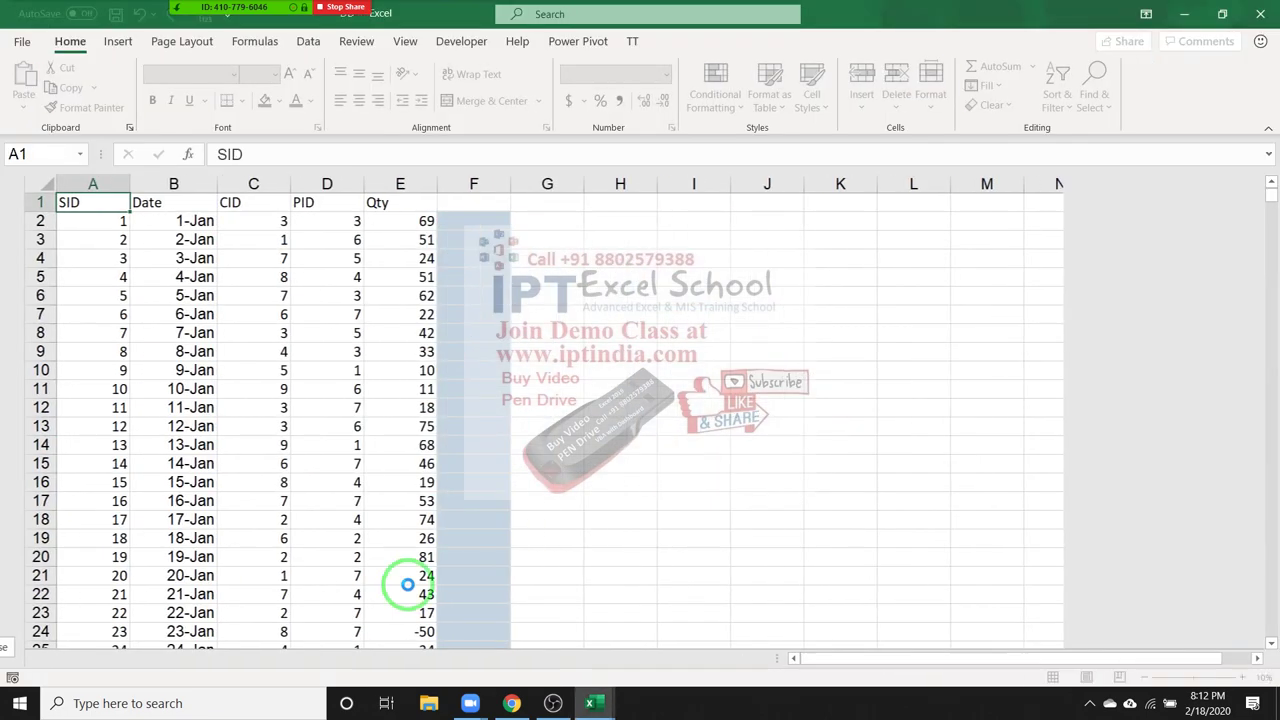
- Copy the whole Data sheet table from DD and paste it at A1 of a new workbook
drag(400, 588, 185, 533)
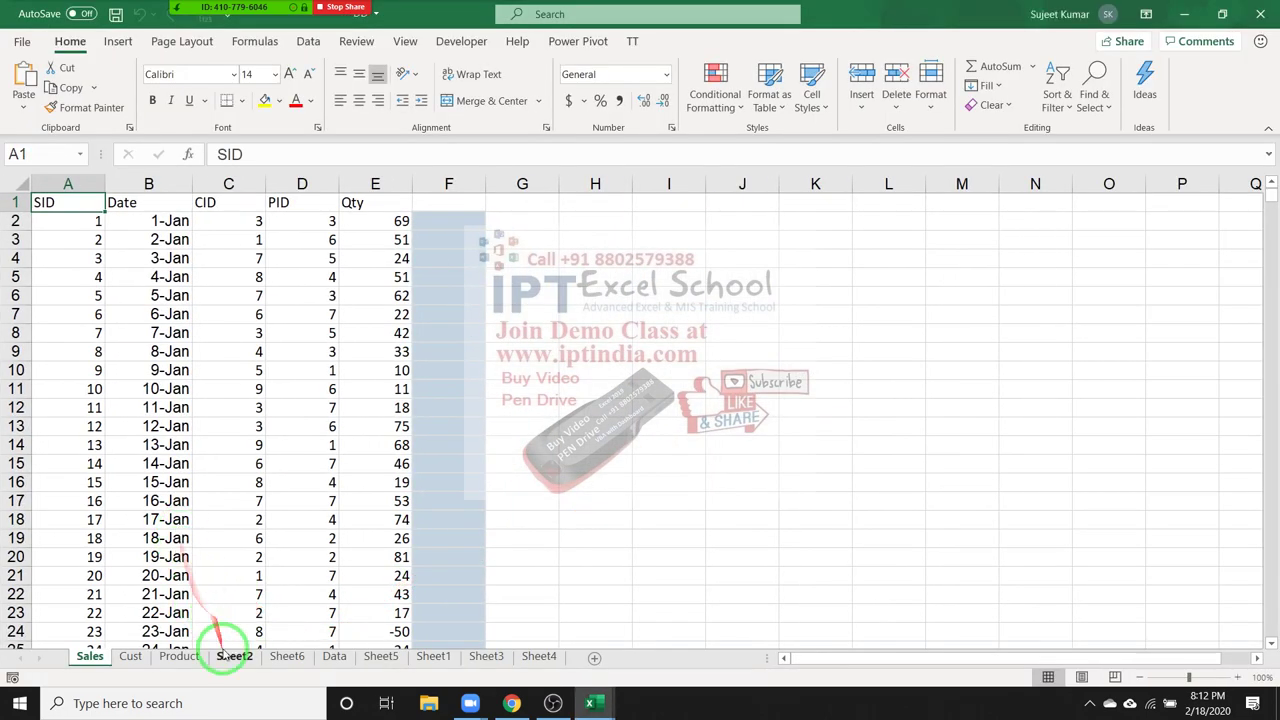
click(330, 657)
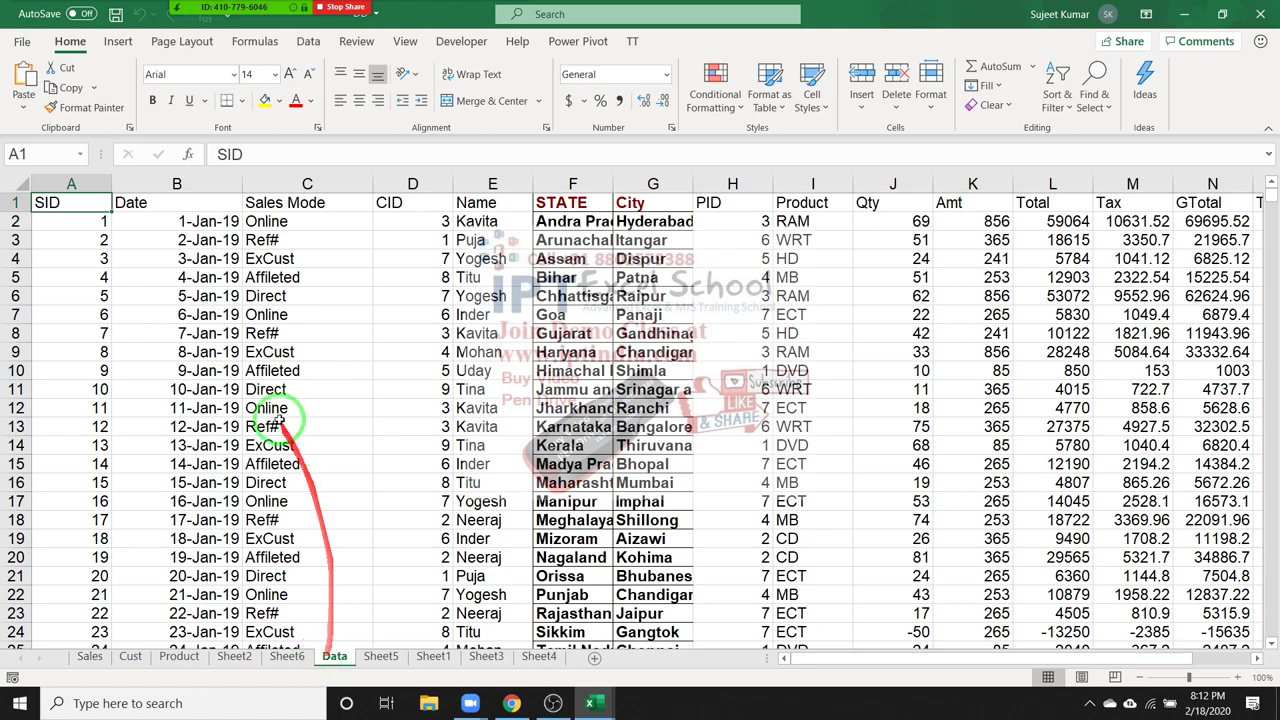
key(ctrl+shift+Right)
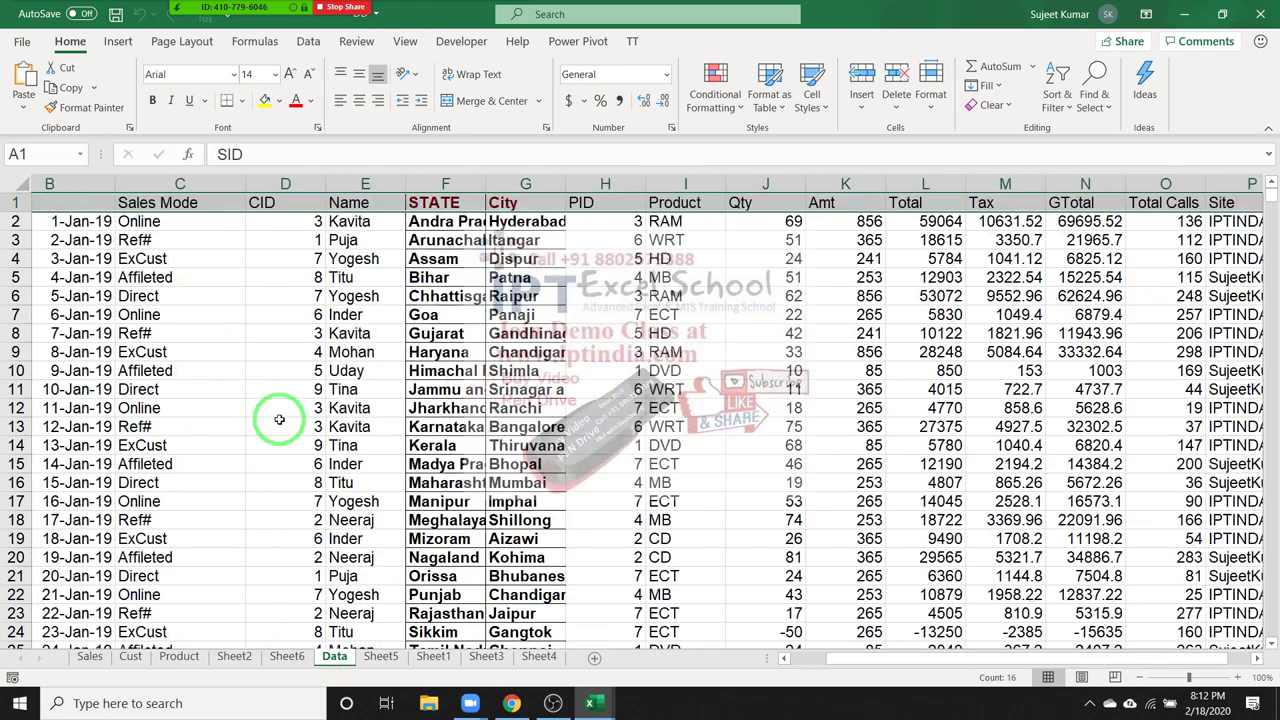
key(ctrl+shift+Down)
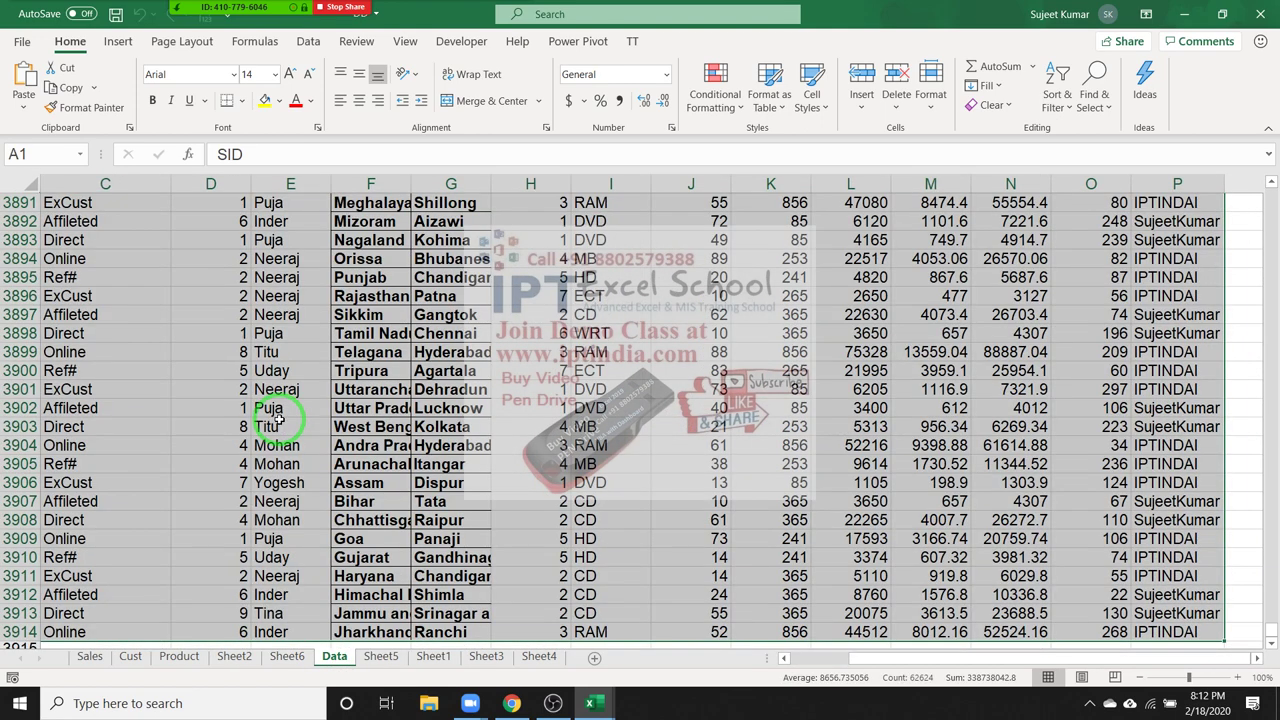
key(ctrl+c)
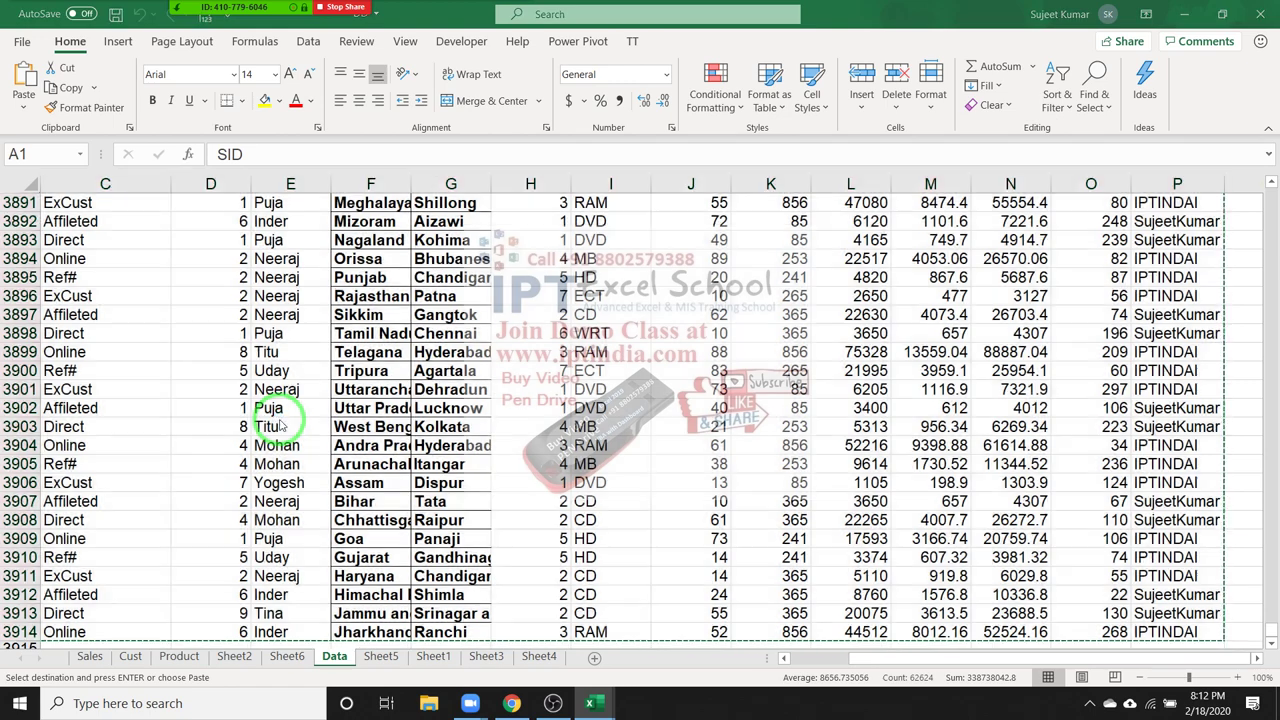
key(ctrl+n)
key(ctrl+v)
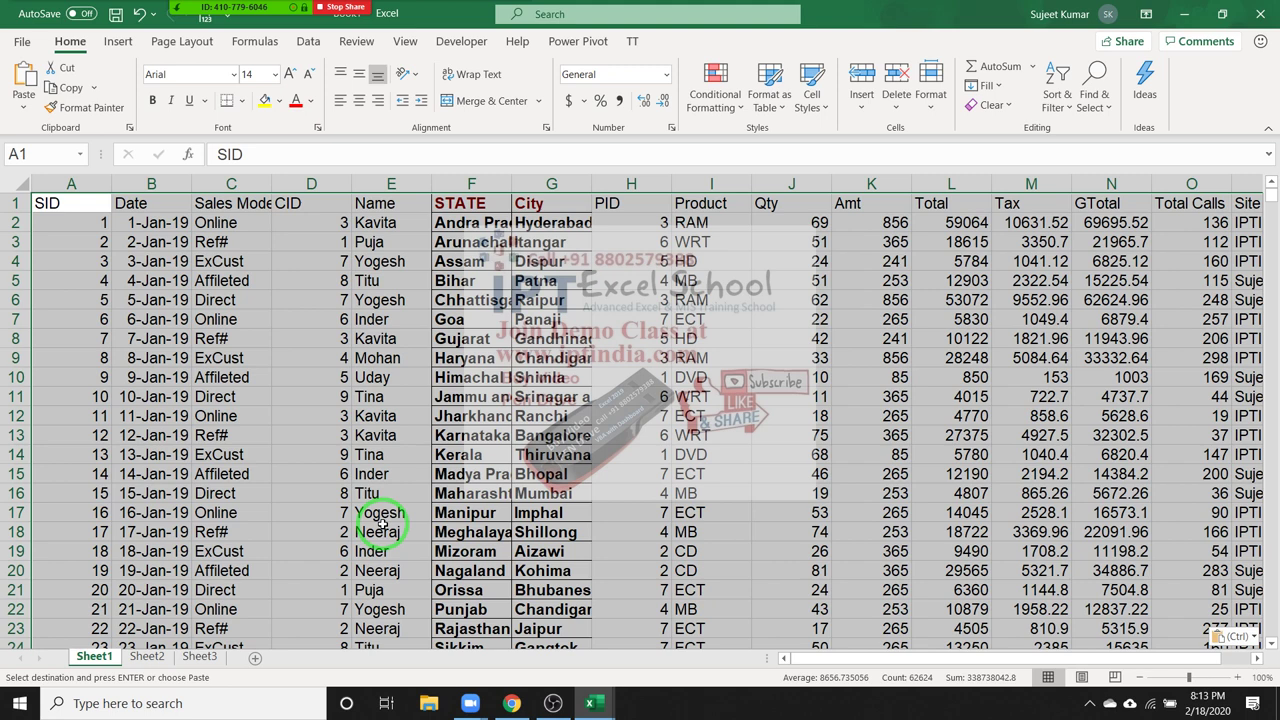
click(376, 551)
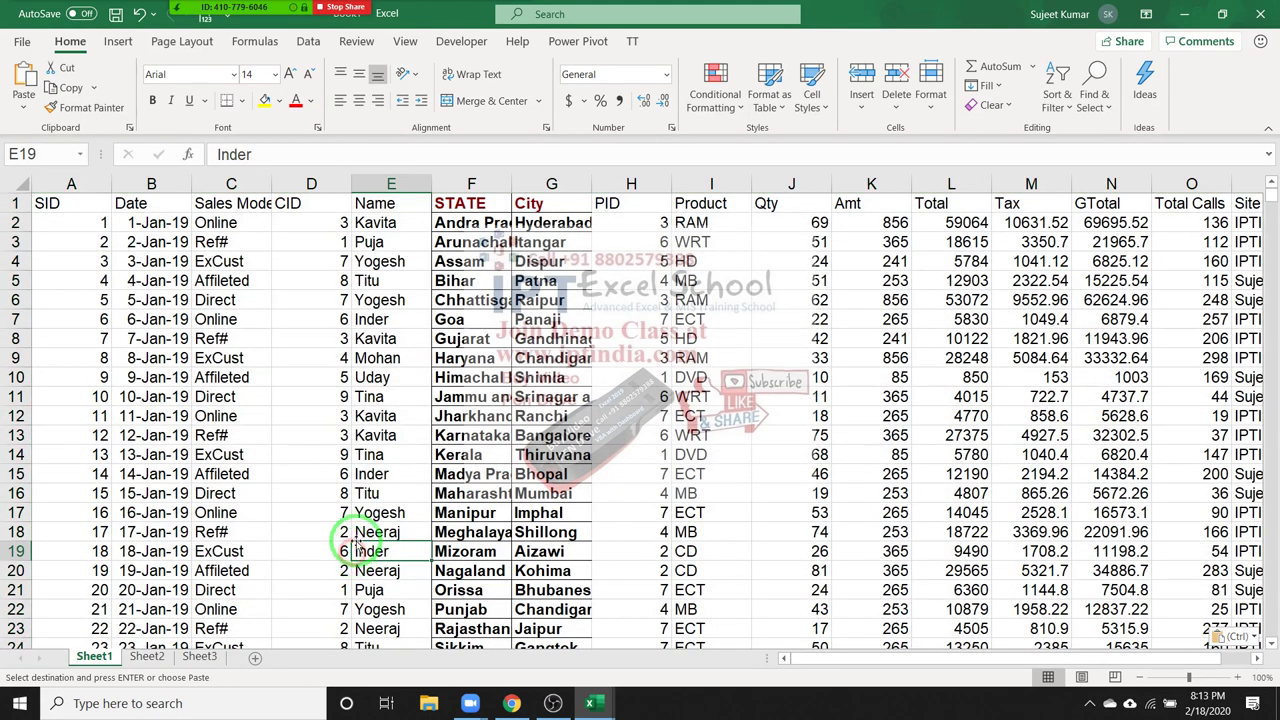
click(375, 416)
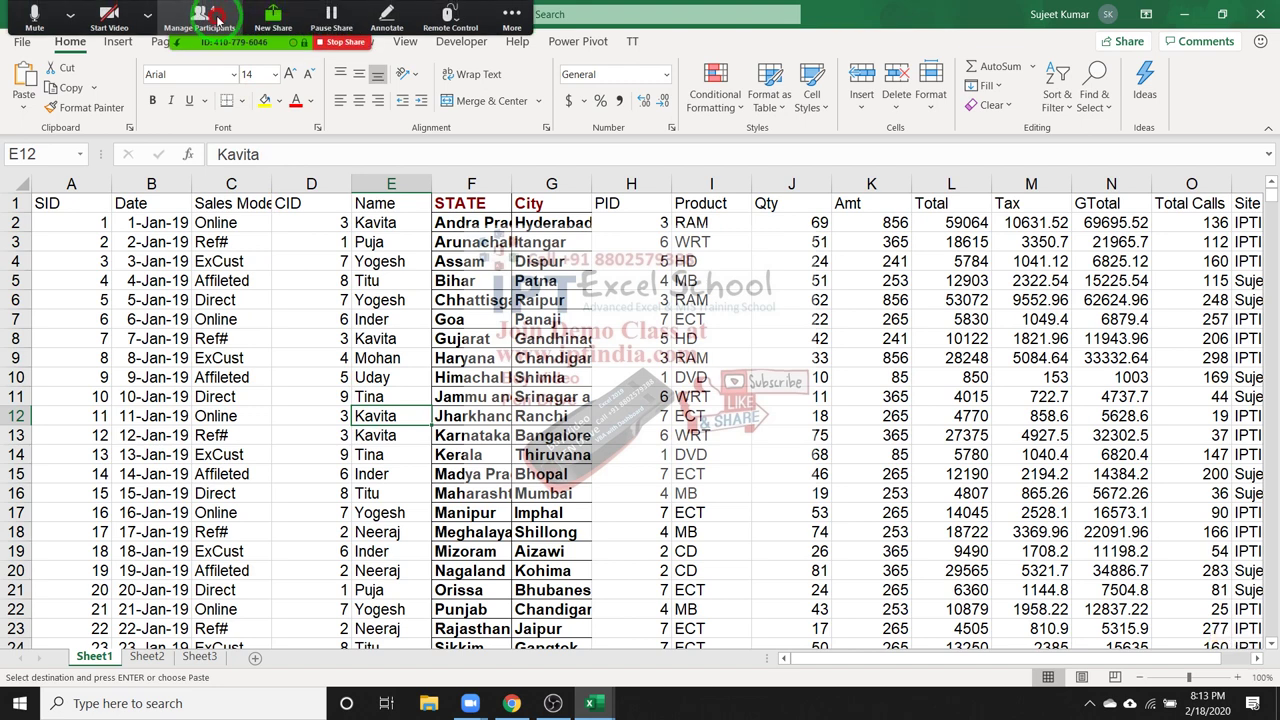
click(197, 6)
key(ctrl+v)
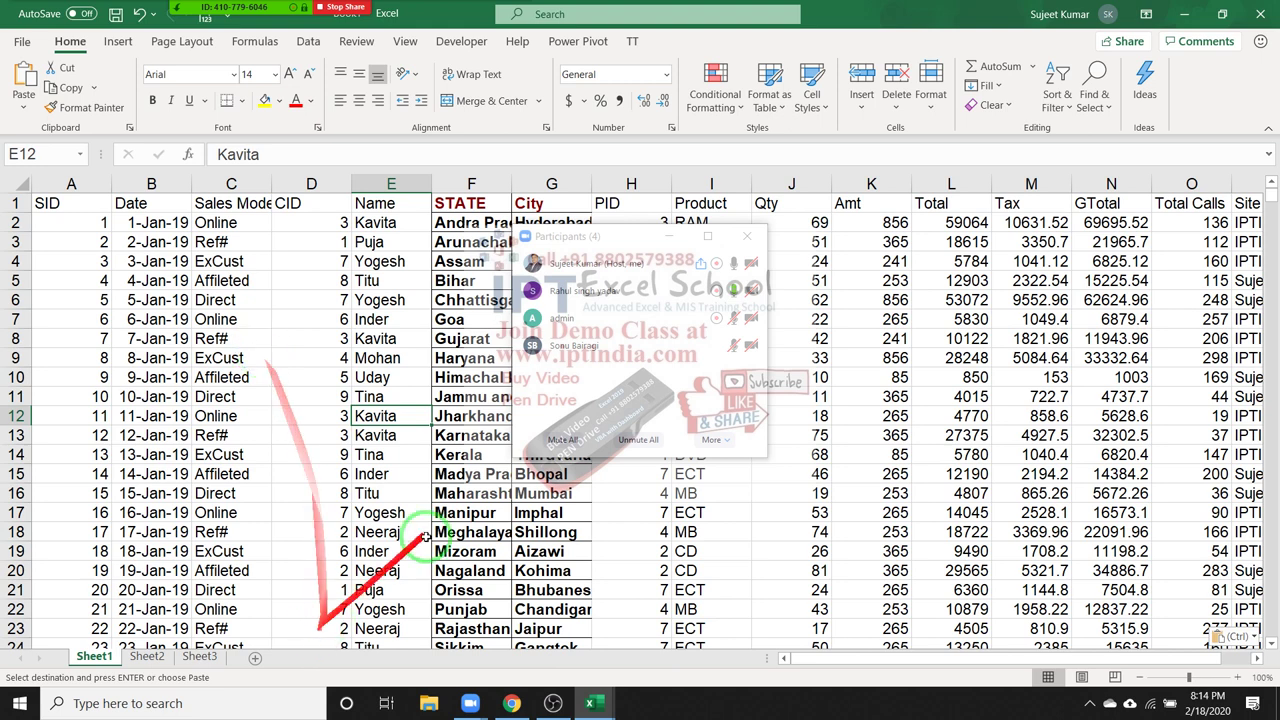
click(746, 236)
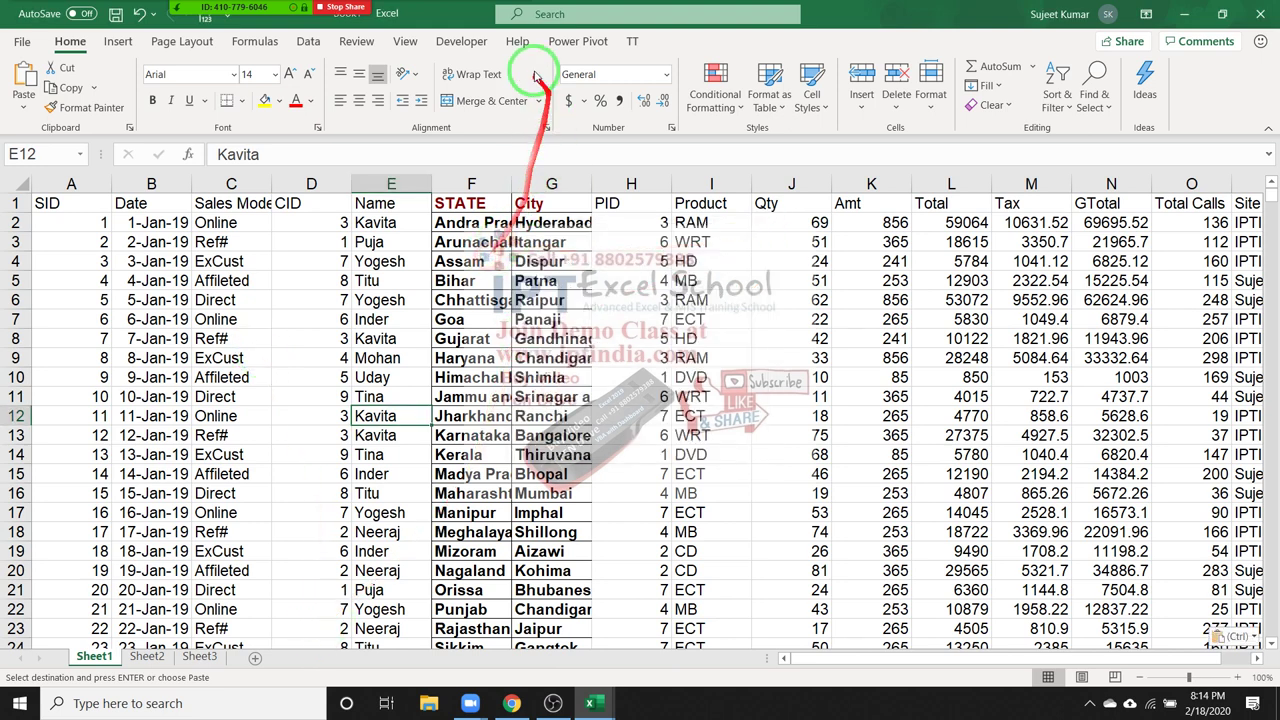
click(200, 20)
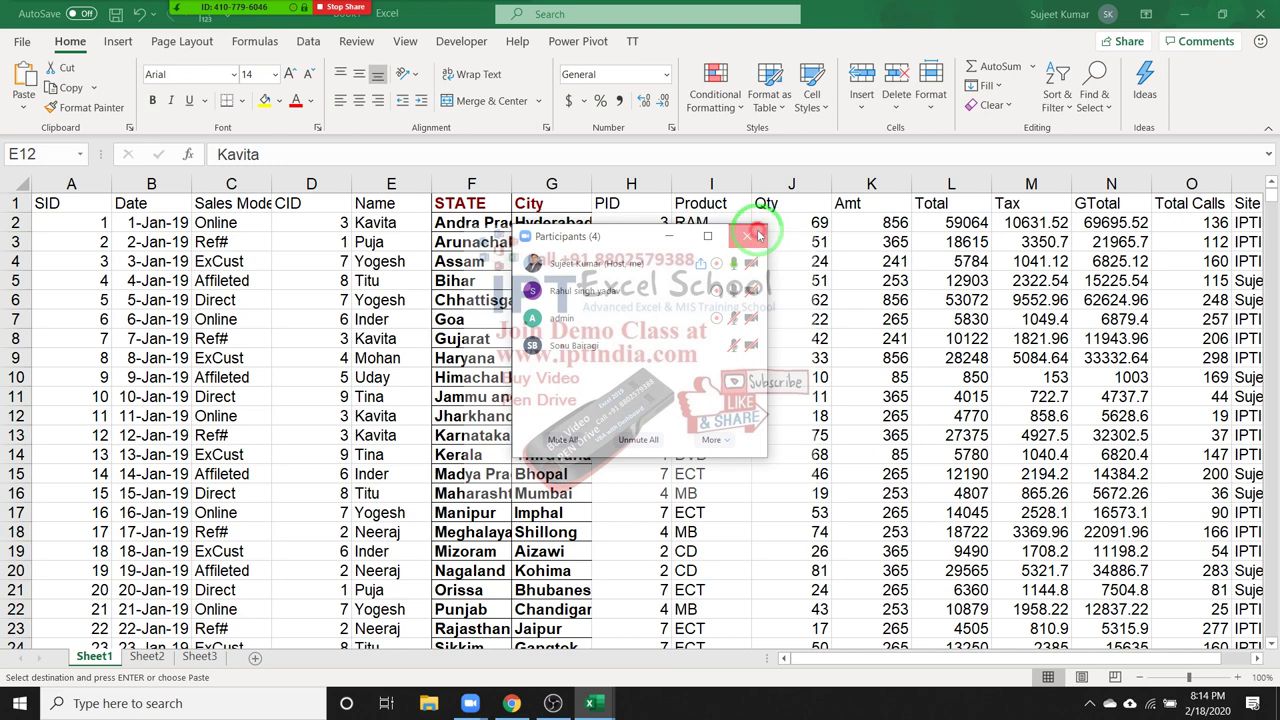
click(747, 236)
key(ctrl+v)
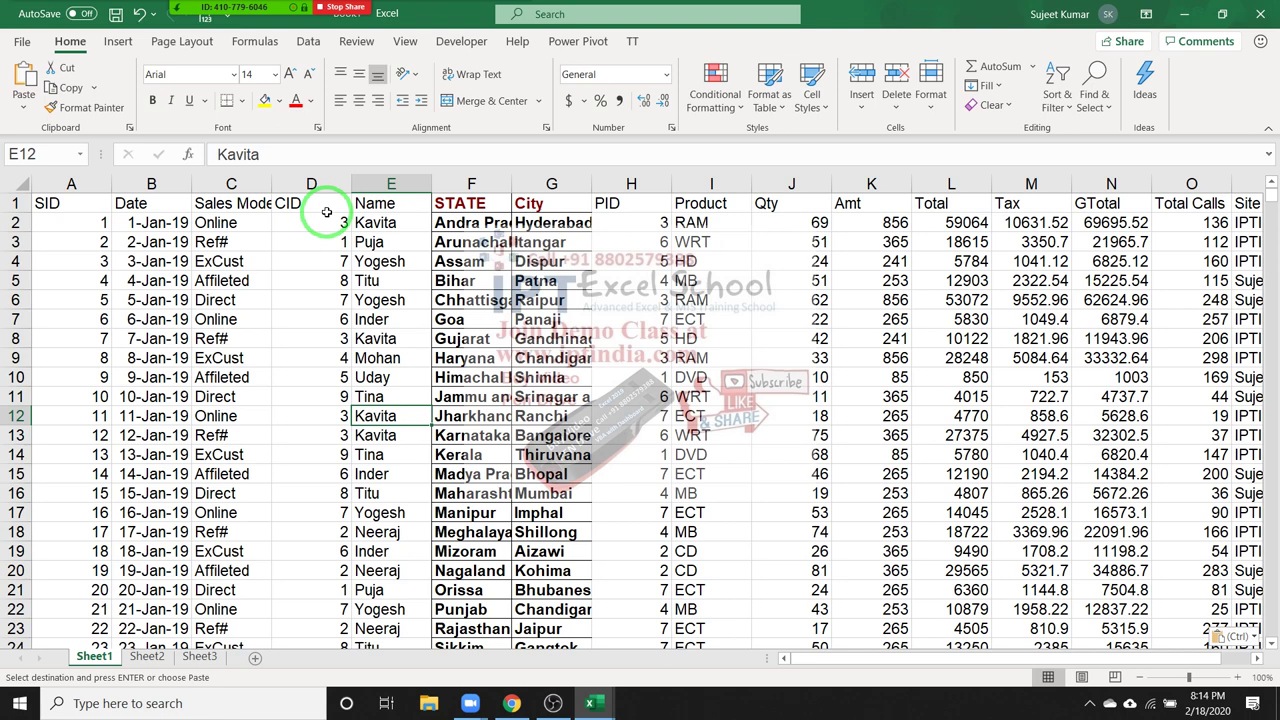
click(245, 203)
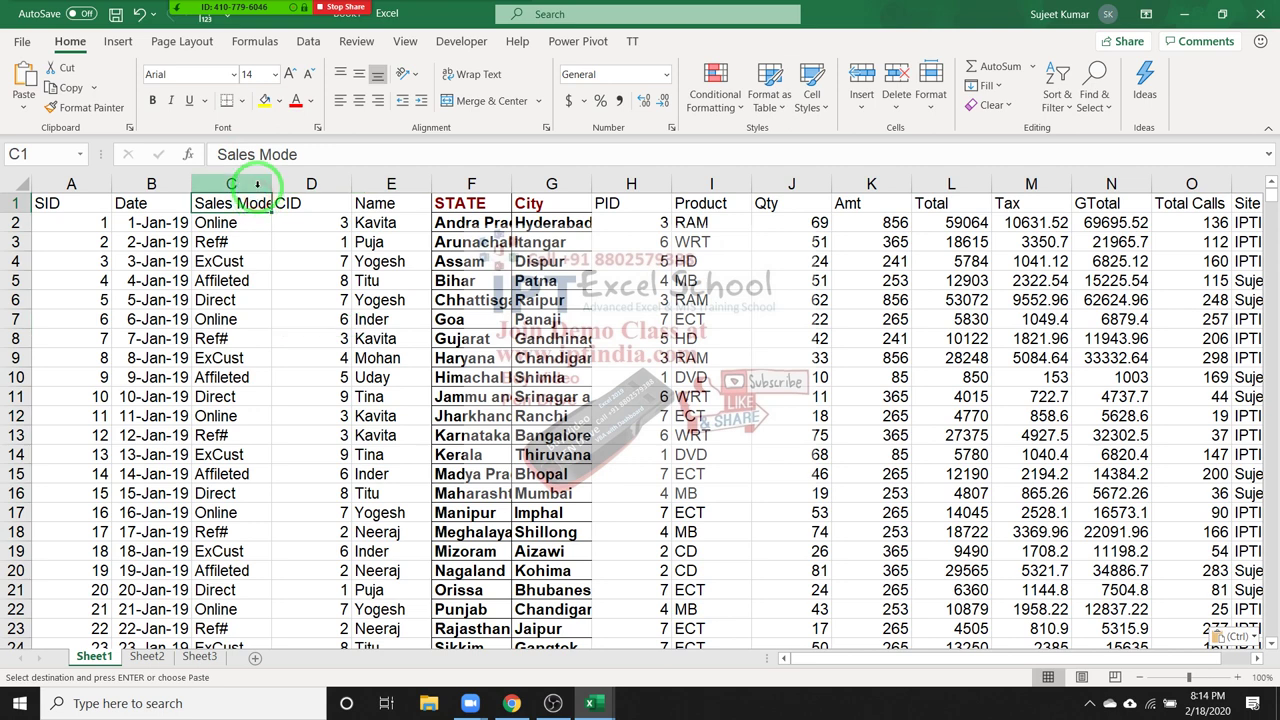
key(Left)
key(Left)
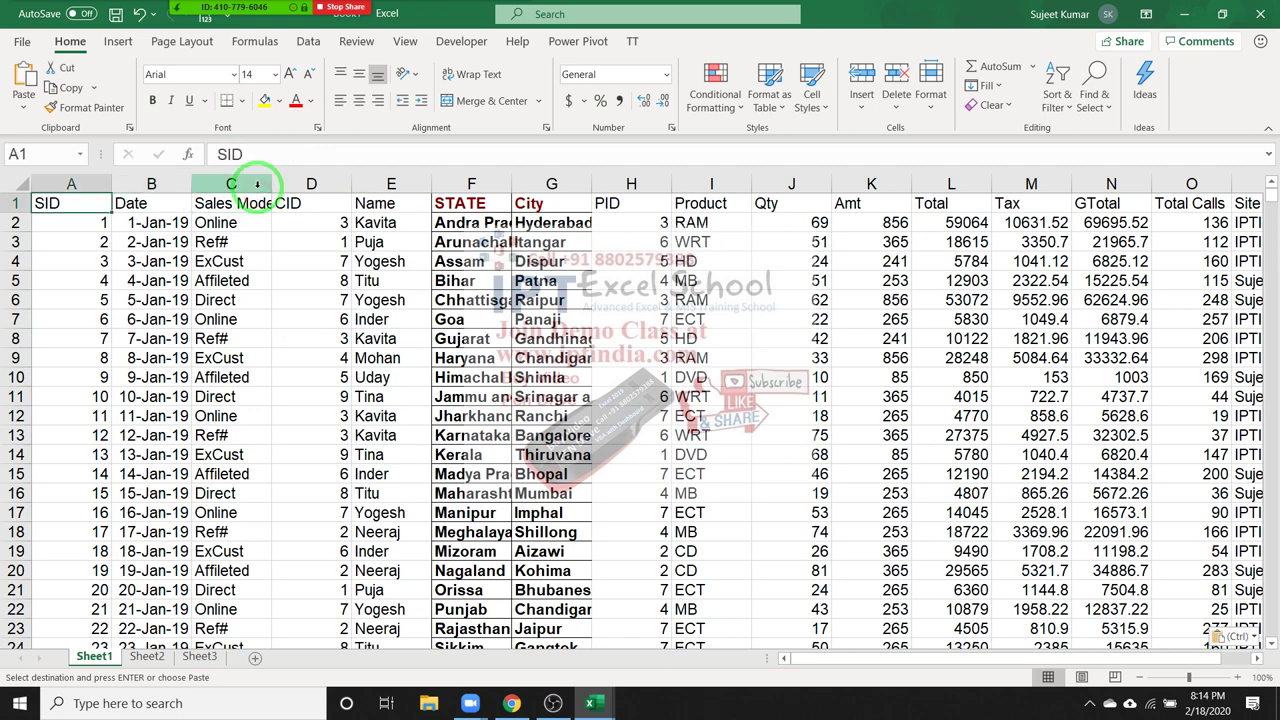
key(Right)
key(Right)
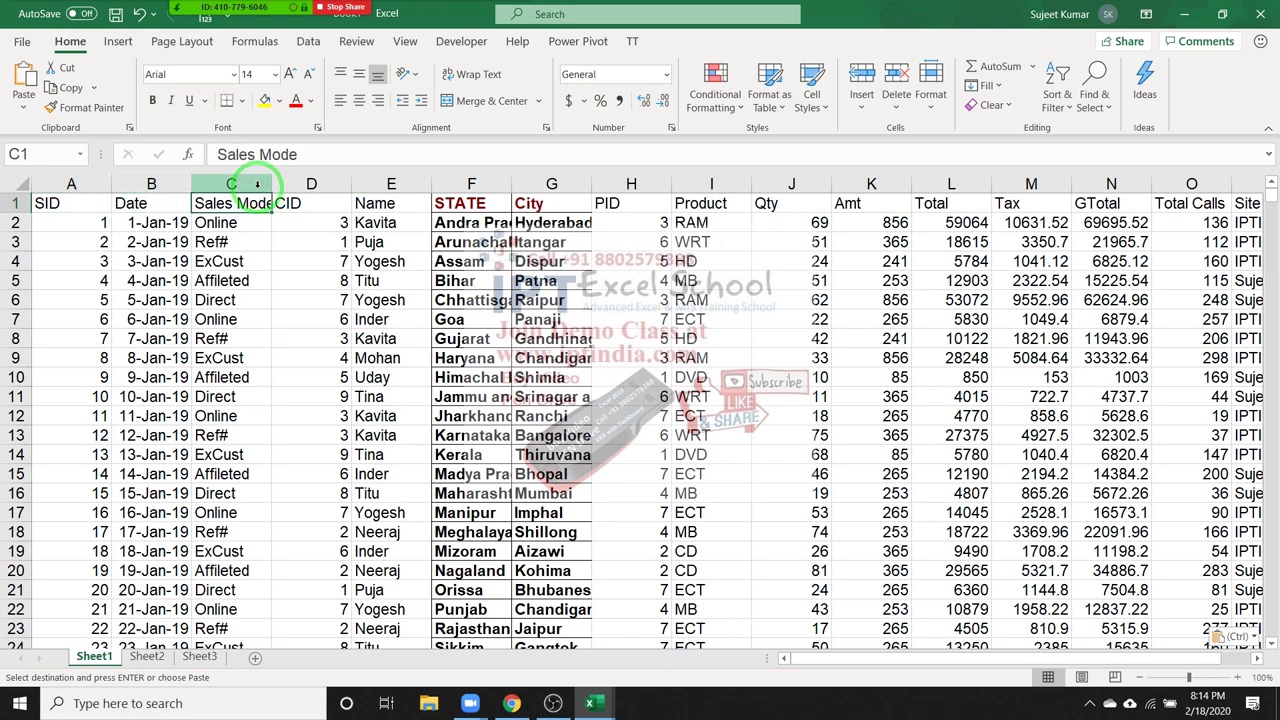
key(Down)
key(Down)
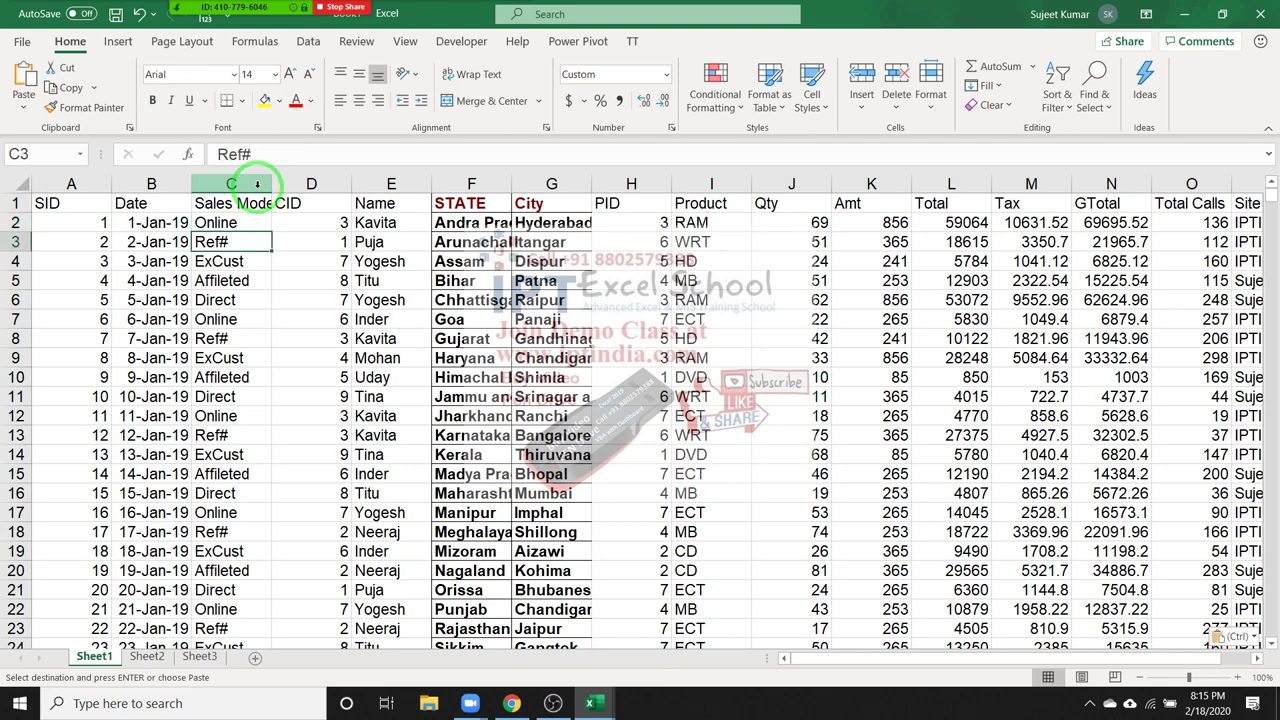
key(Down)
key(Down)
key(Down)
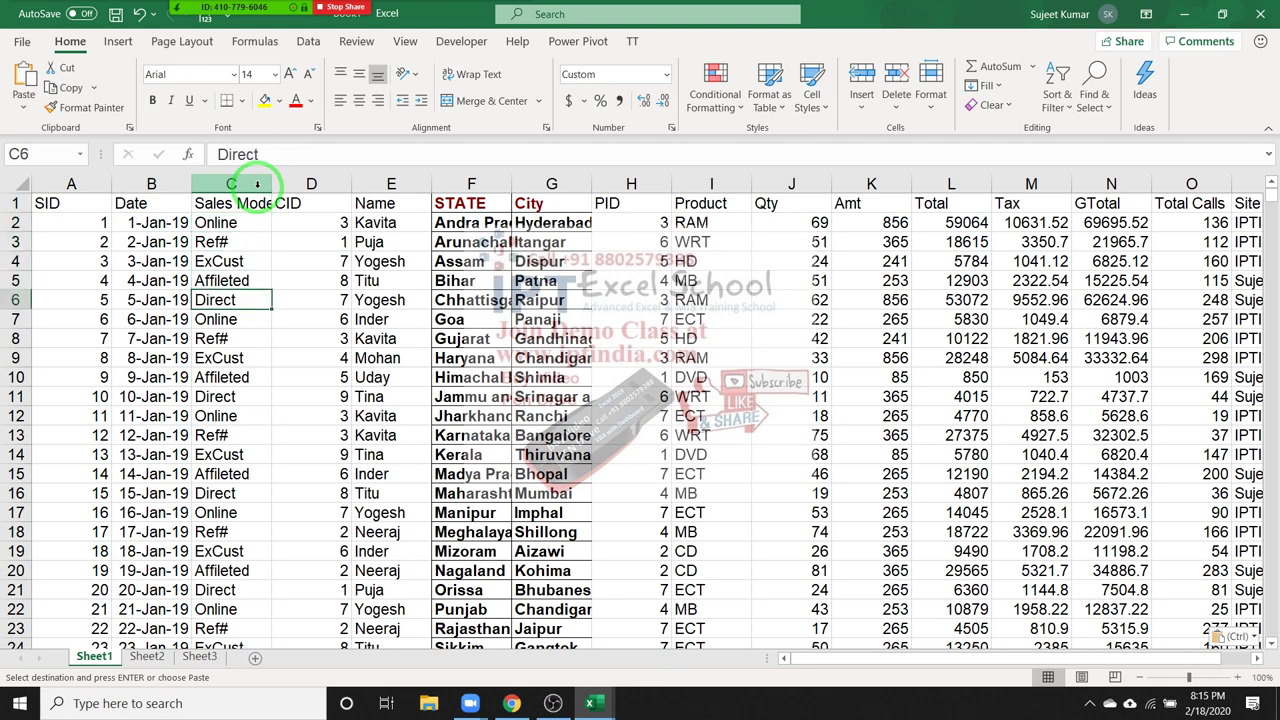
key(Up)
key(Up)
key(Right)
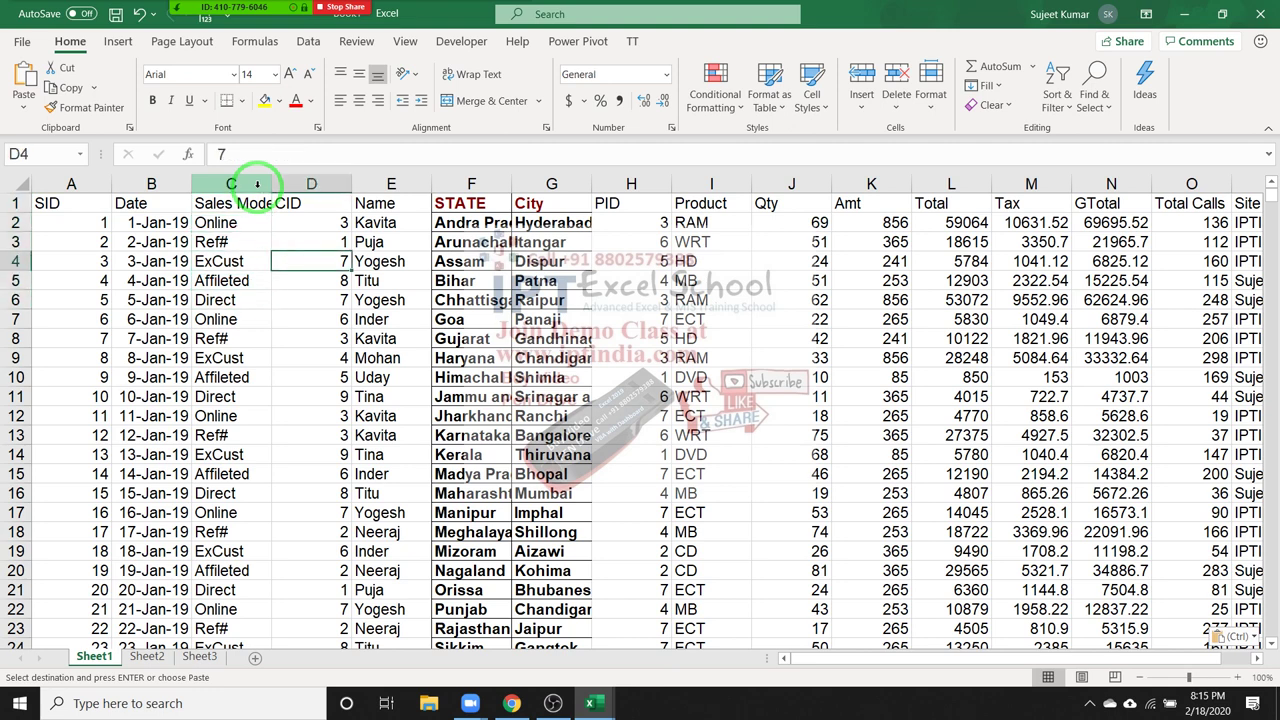
key(Right)
key(Right)
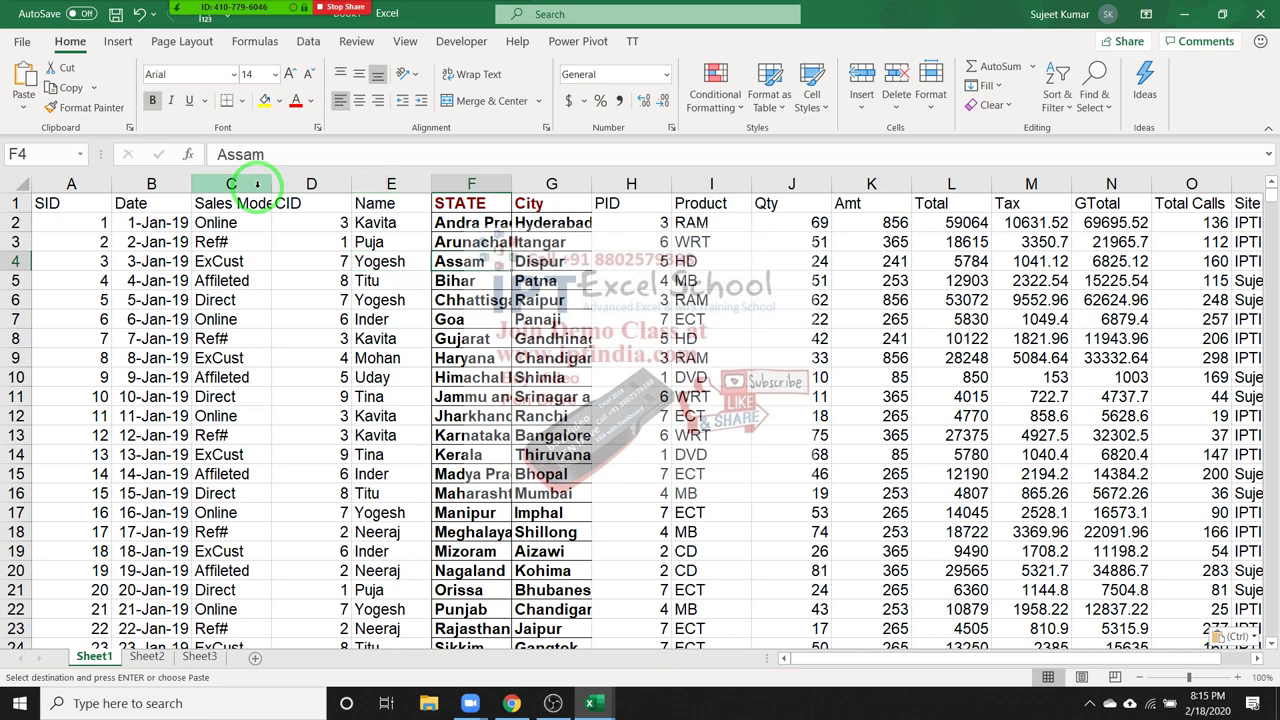
key(Right)
key(Right)
key(Right)
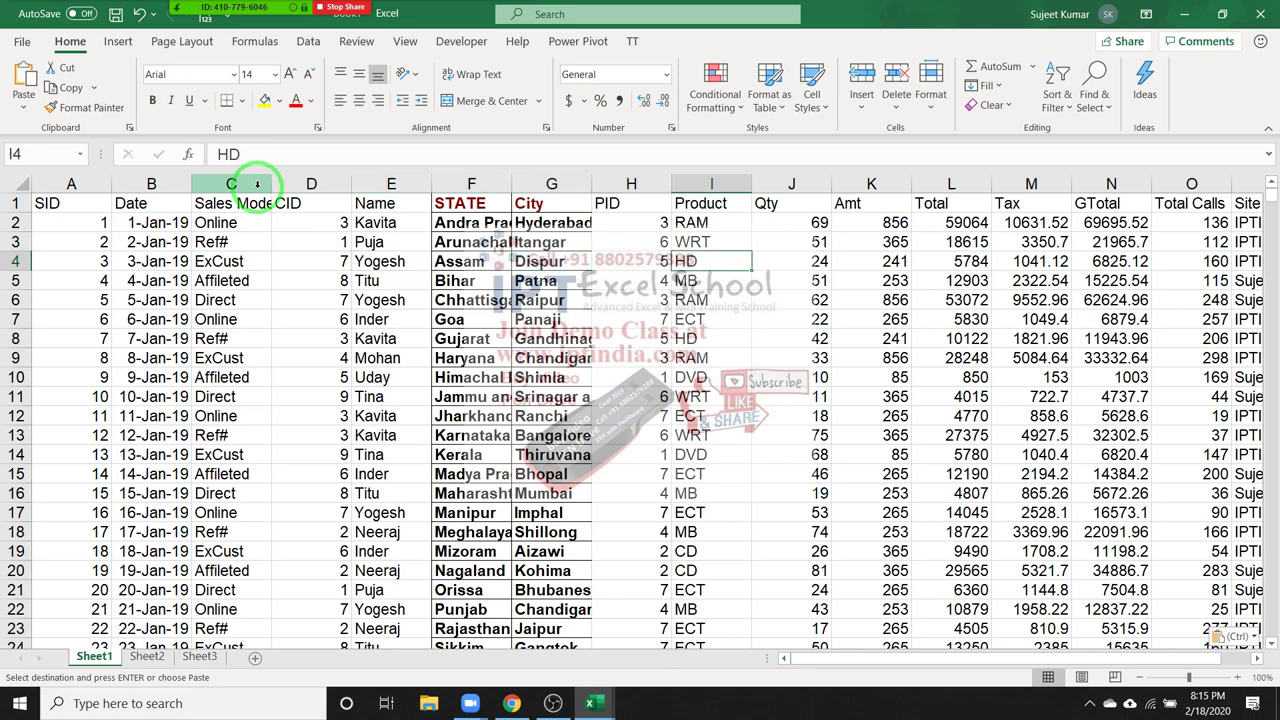
key(Right)
key(Right)
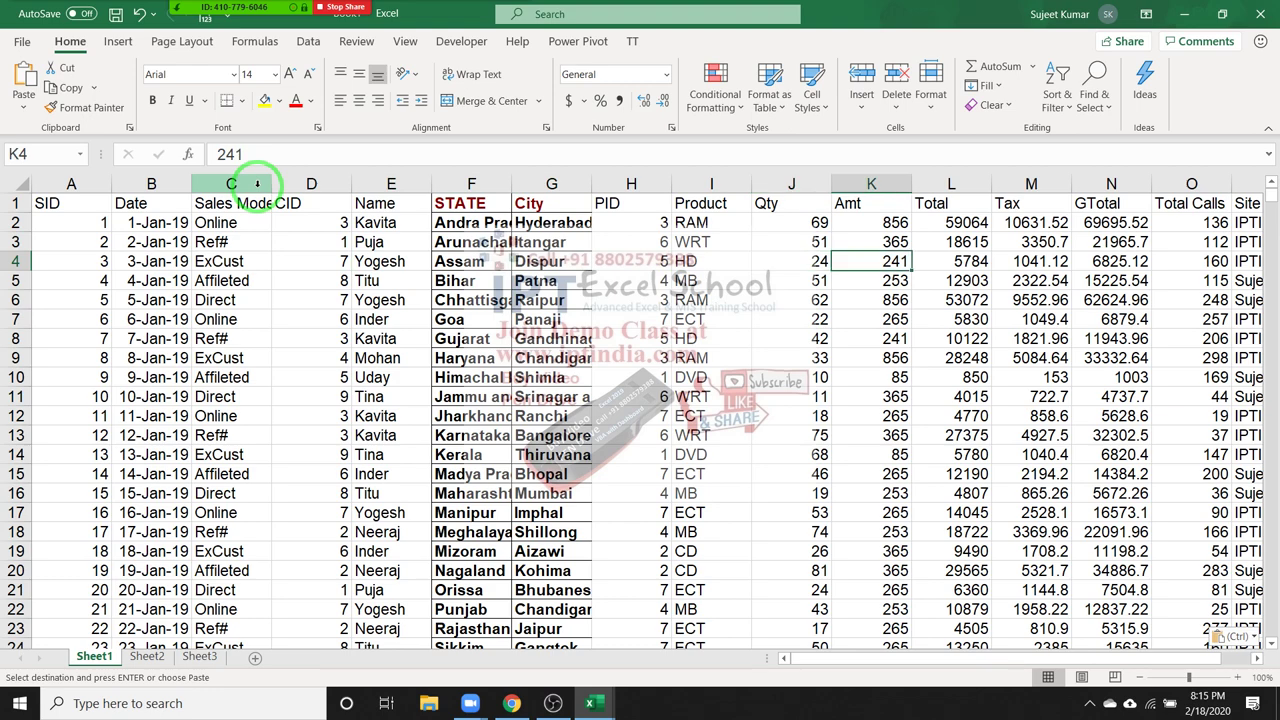
key(Right)
key(Right)
key(Right)
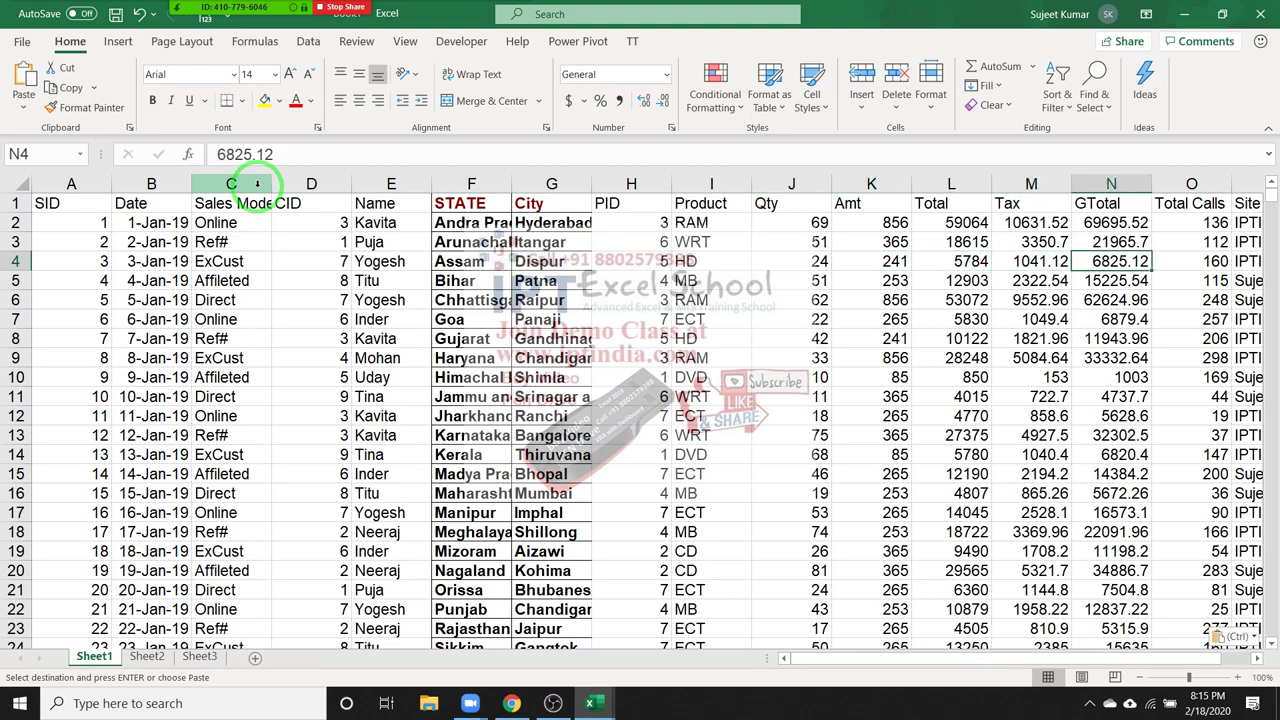
key(Right)
key(Right)
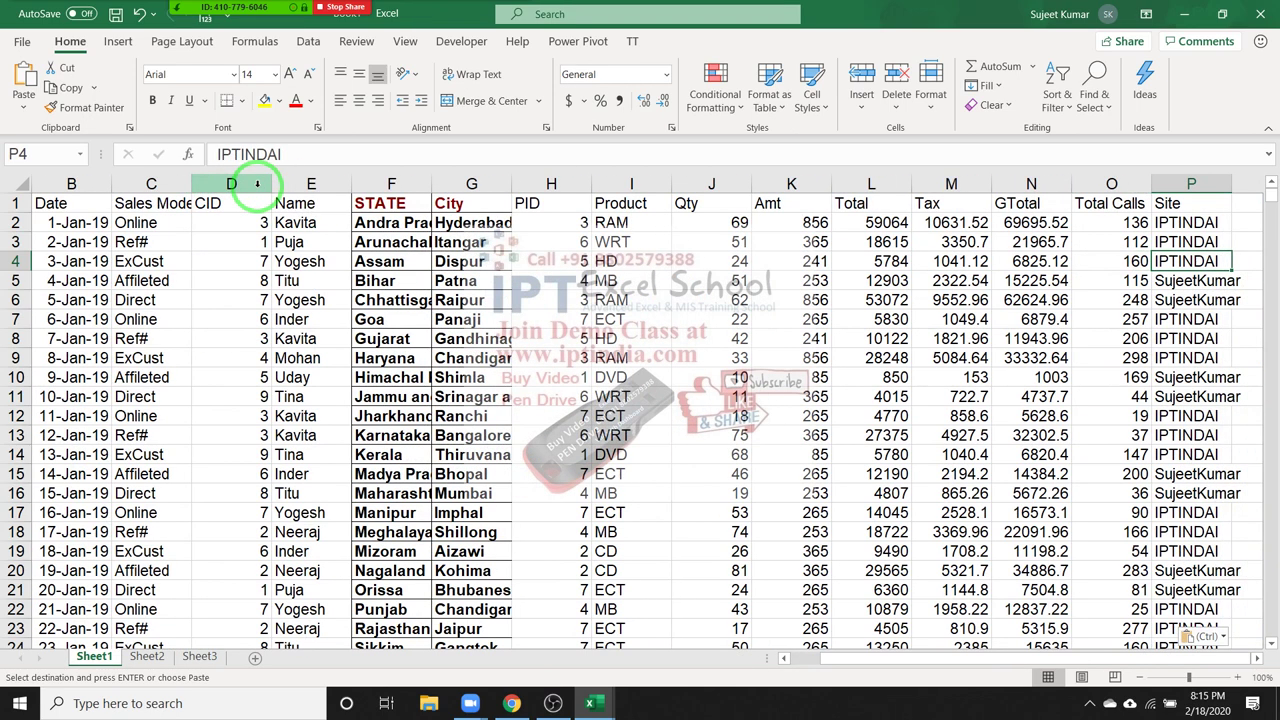
key(Up)
key(Up)
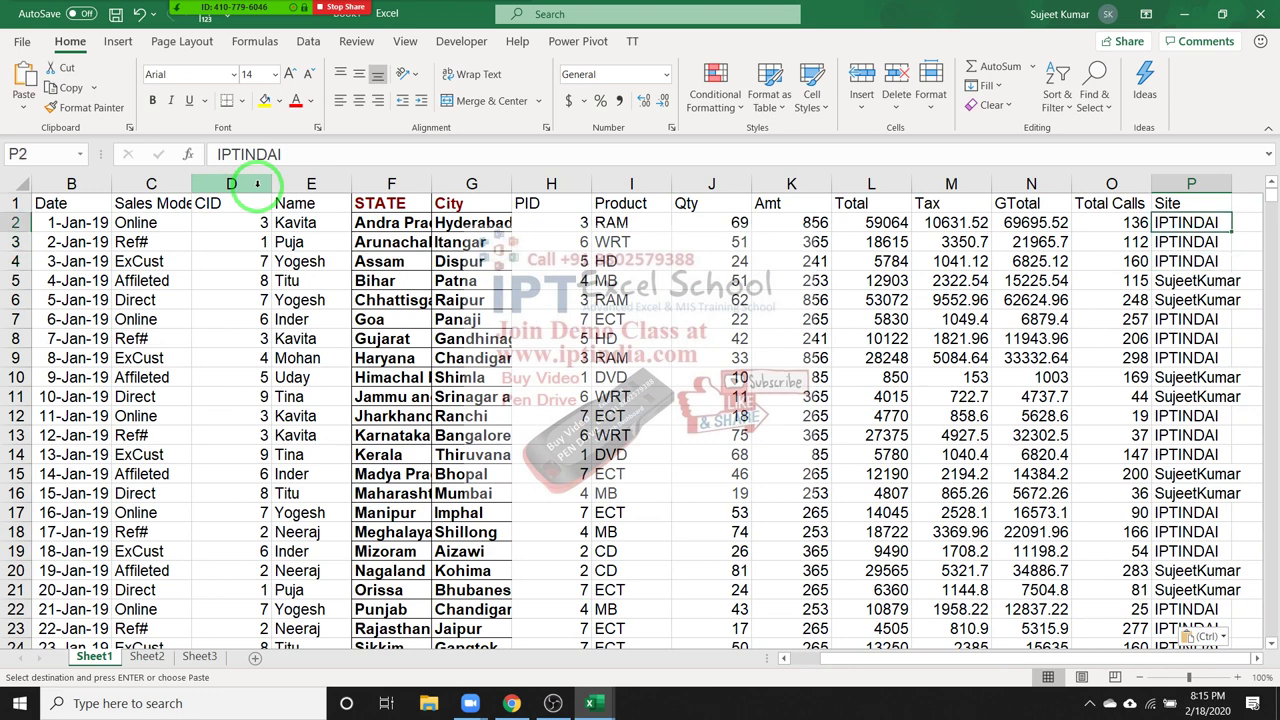
key(Up)
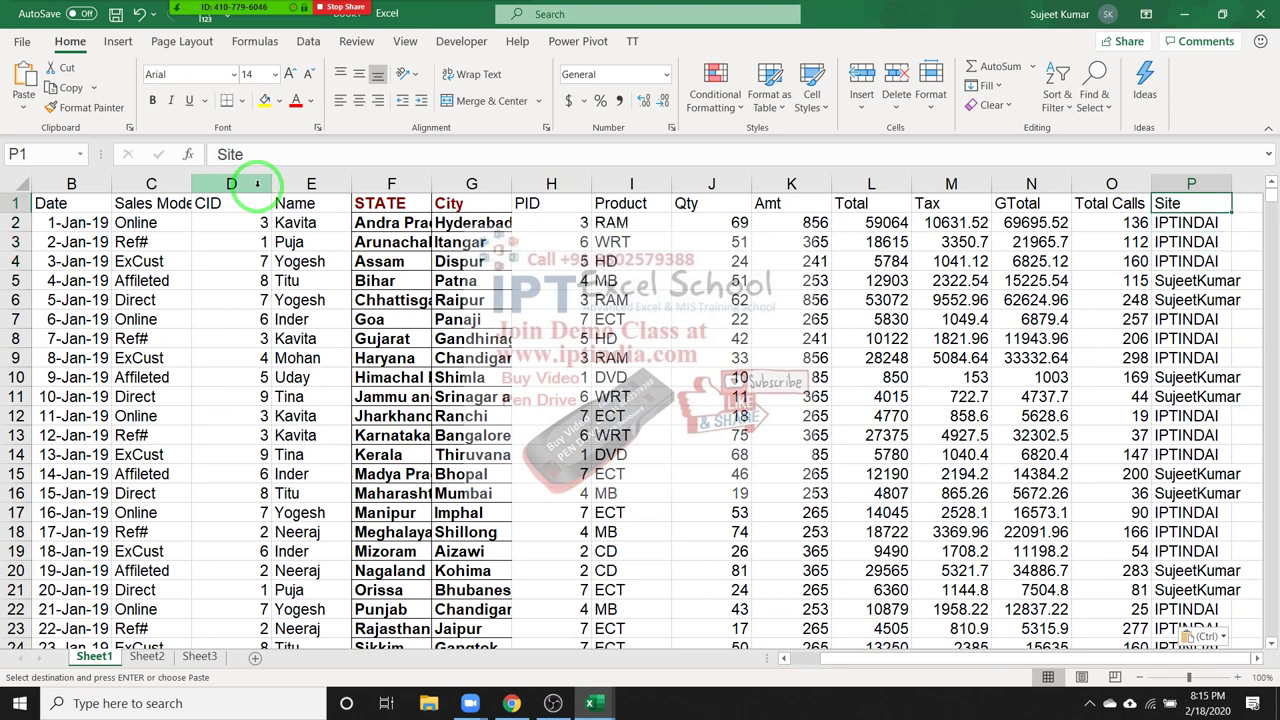
key(Left)
key(Left)
key(ctrl+Left)
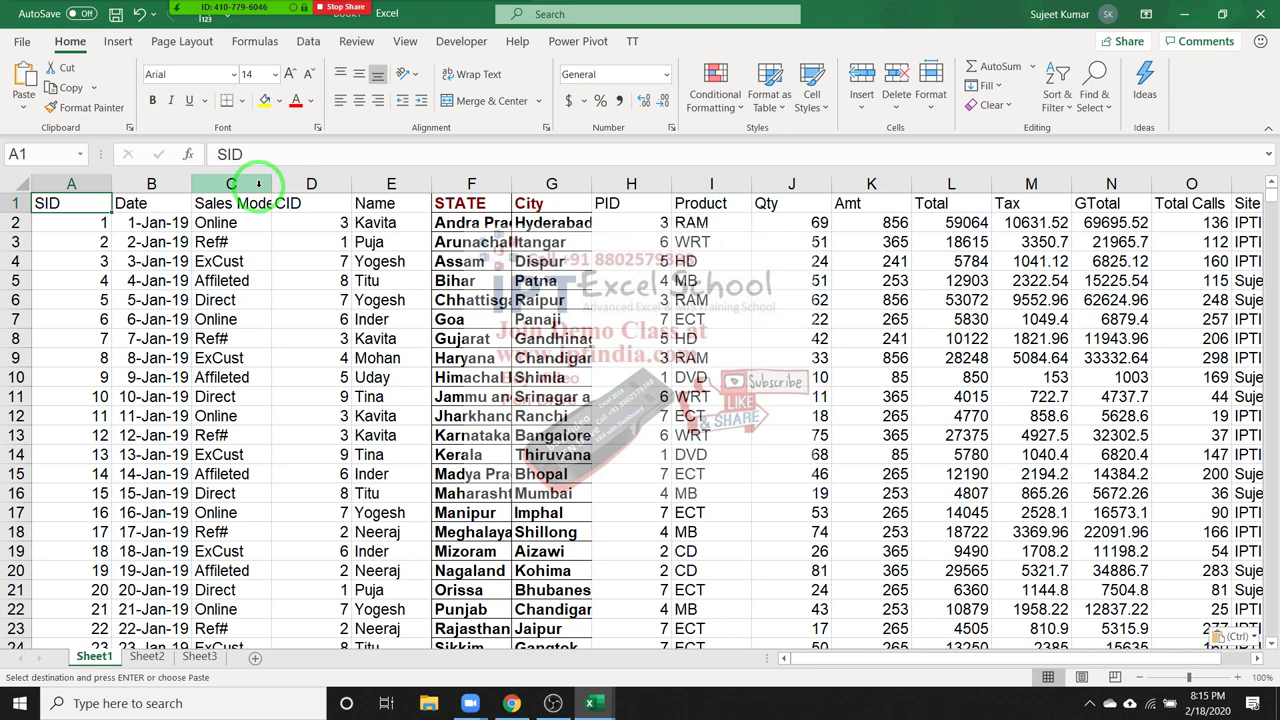
key(Right)
key(Right)
key(Right)
key(Right)
key(Right)
key(Right)
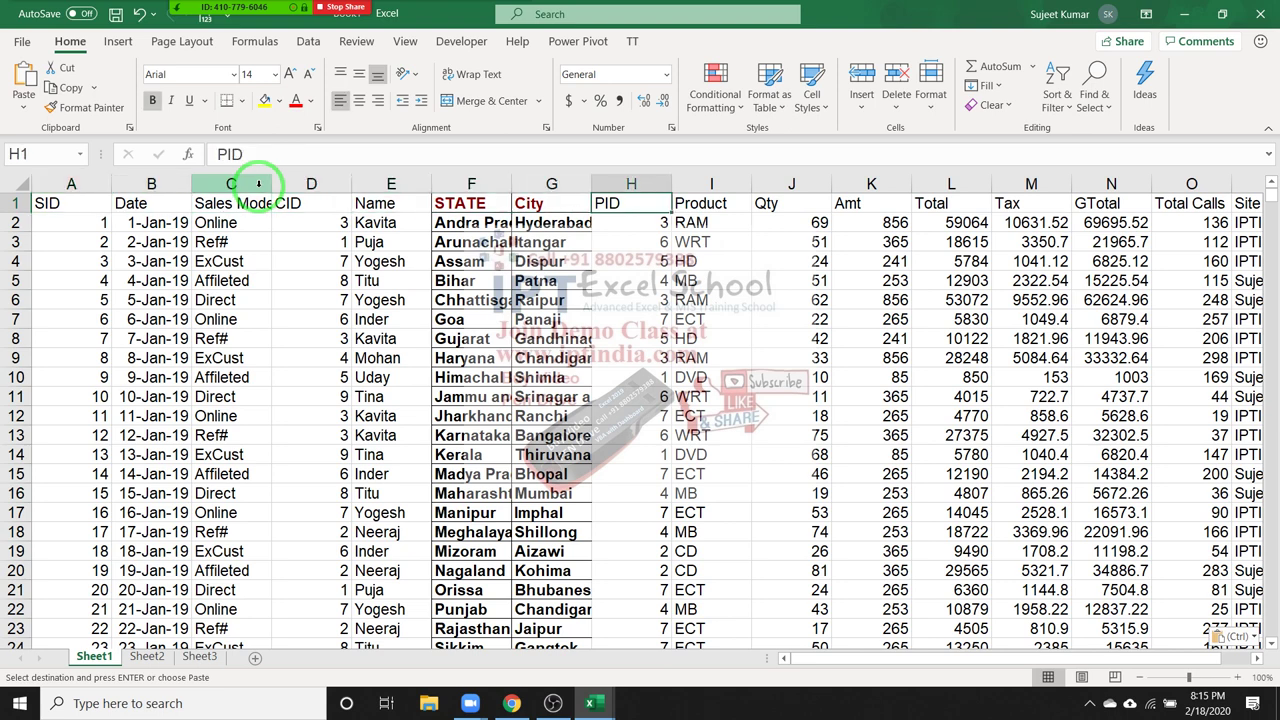
key(Right)
key(Right)
key(Delete)
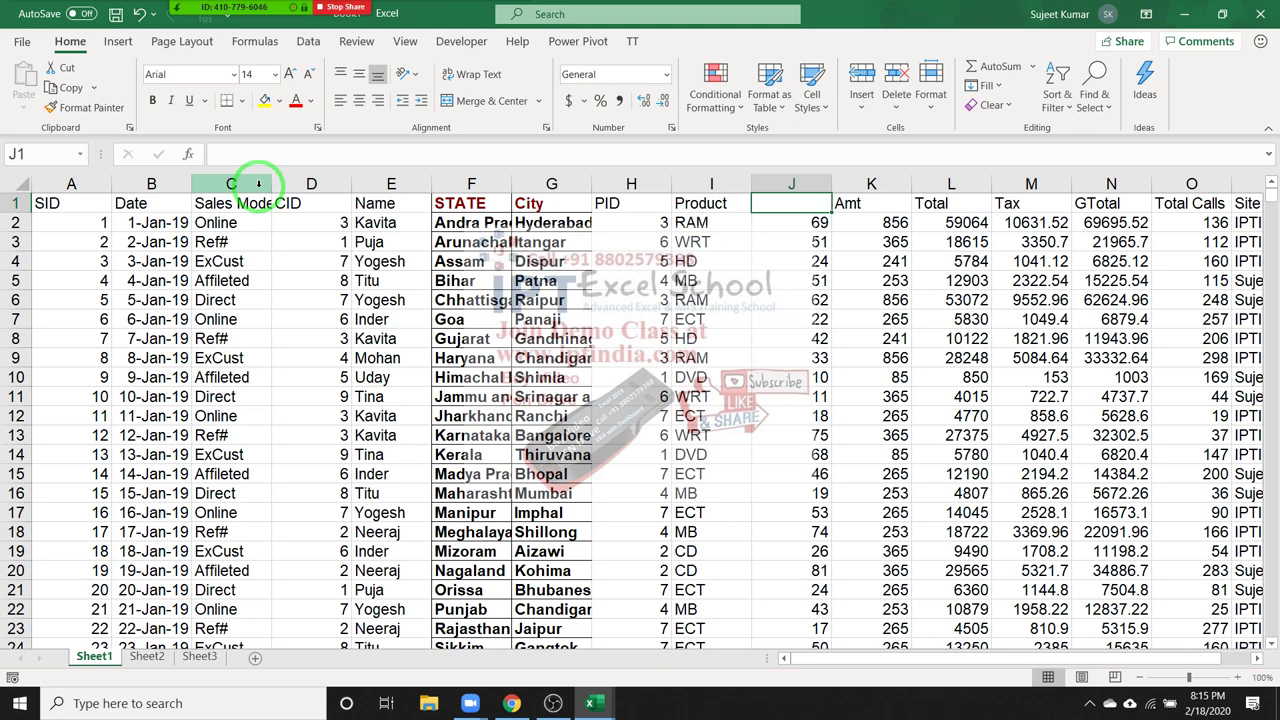
key(ctrl+z)
key(ctrl+c)
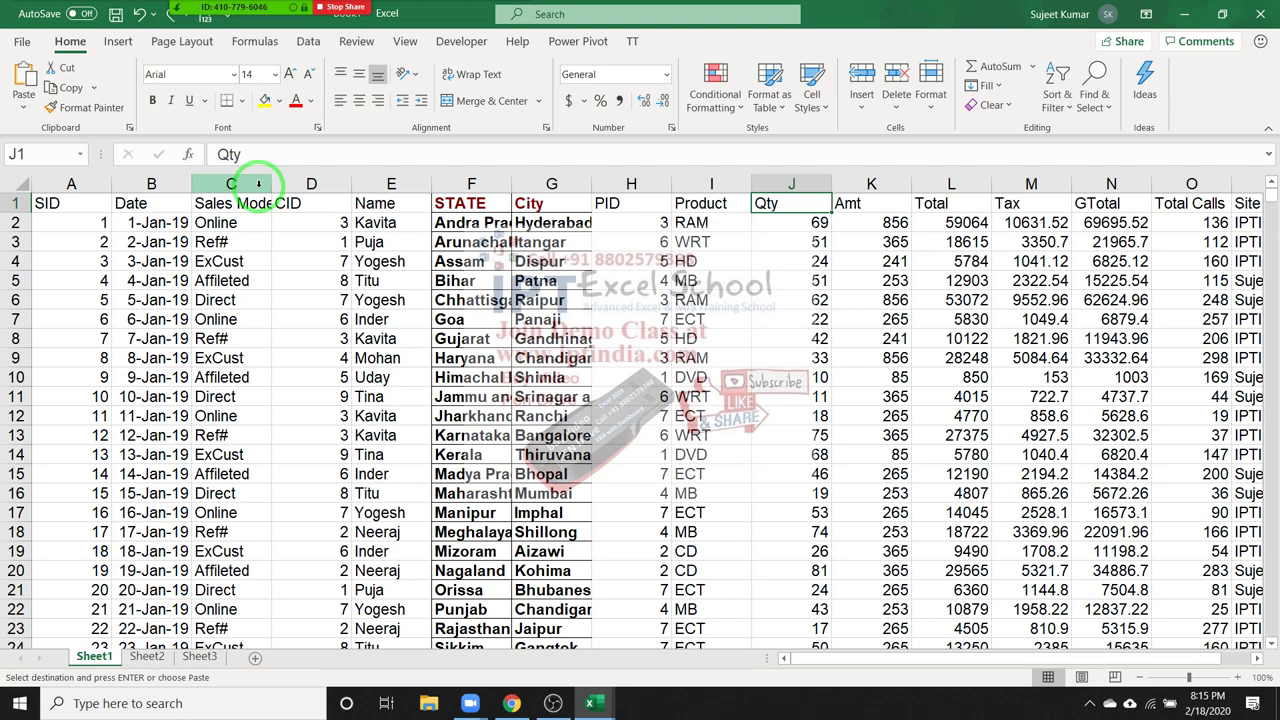
drag(349, 200, 257, 600)
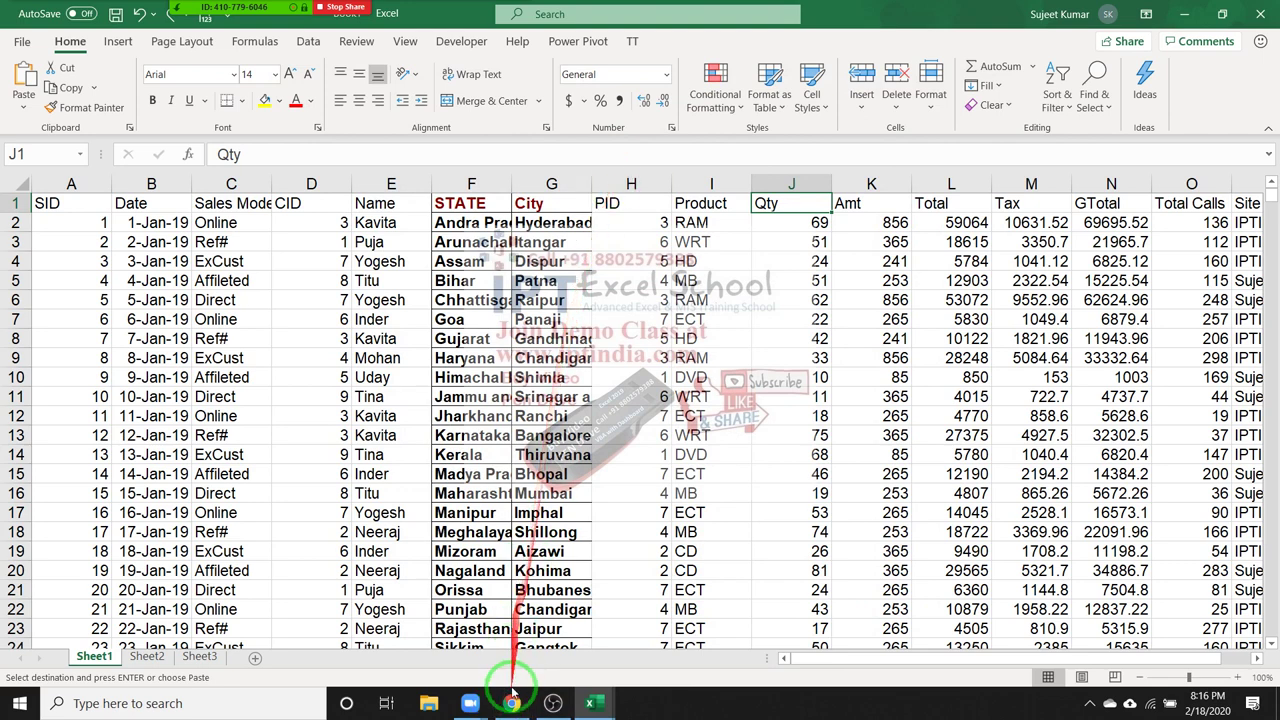
click(400, 242)
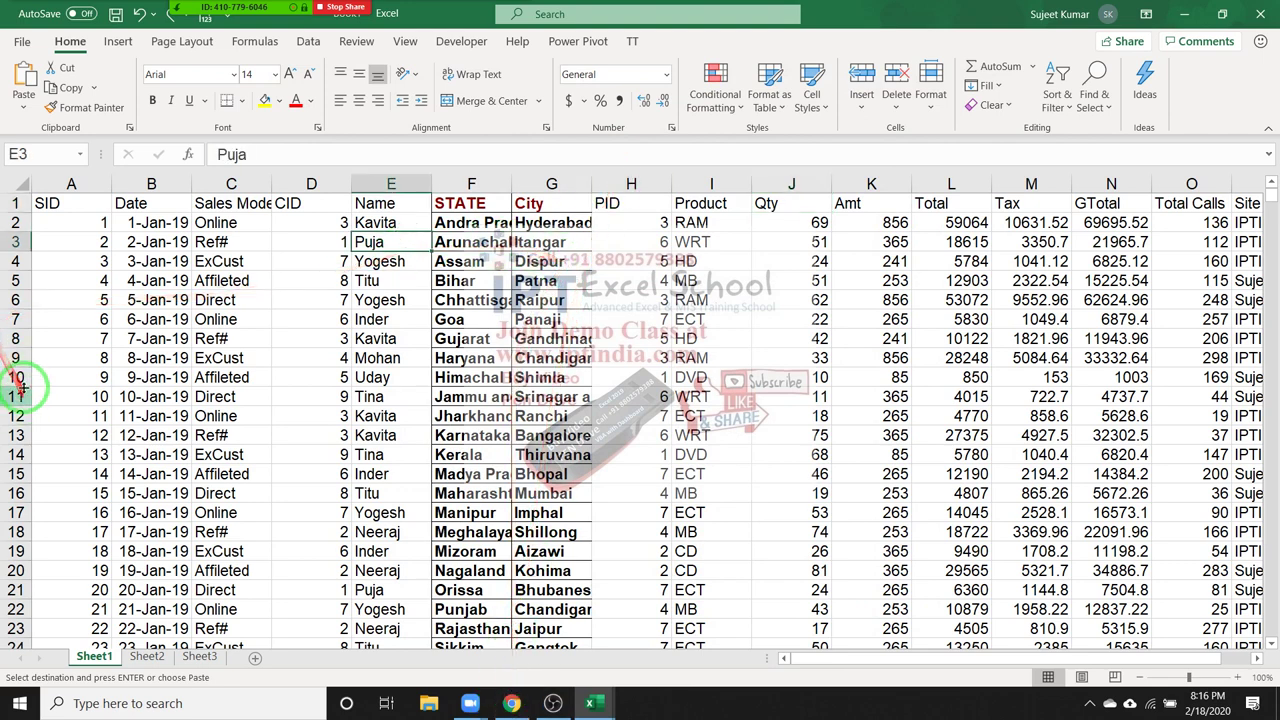
click(16, 358)
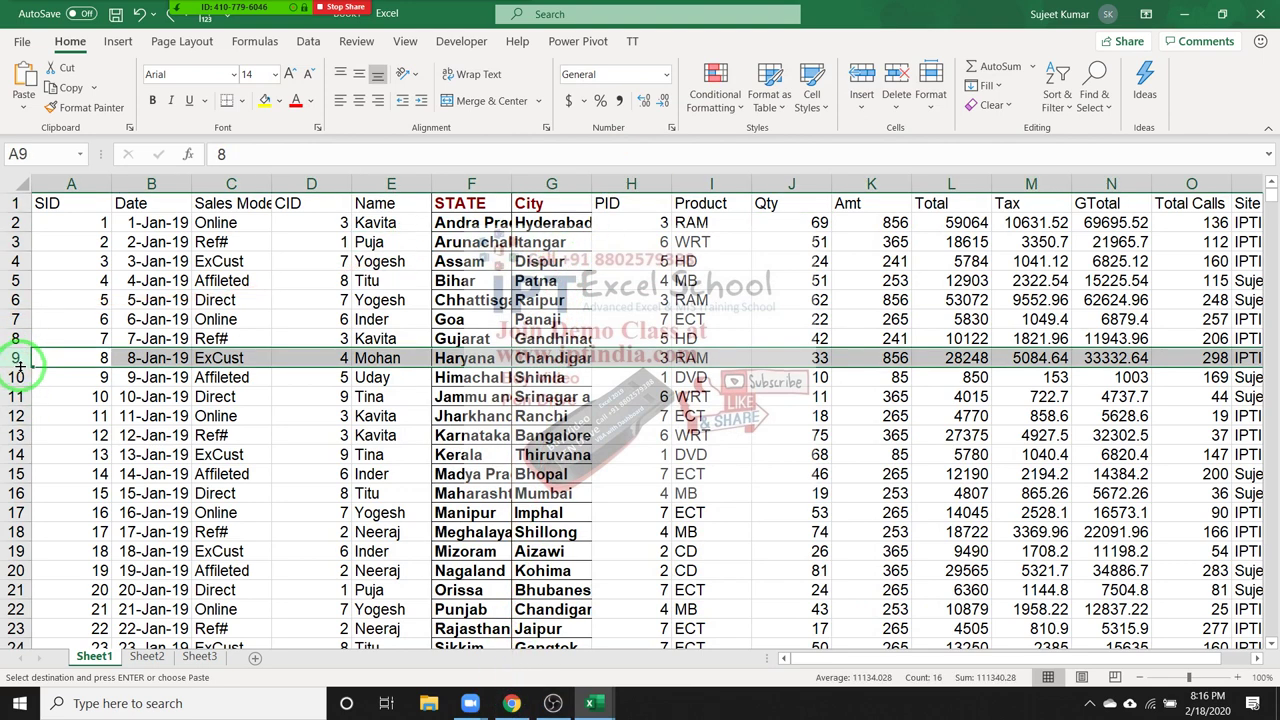
key(Escape)
key(ctrl+shift+plus)
click(22, 362)
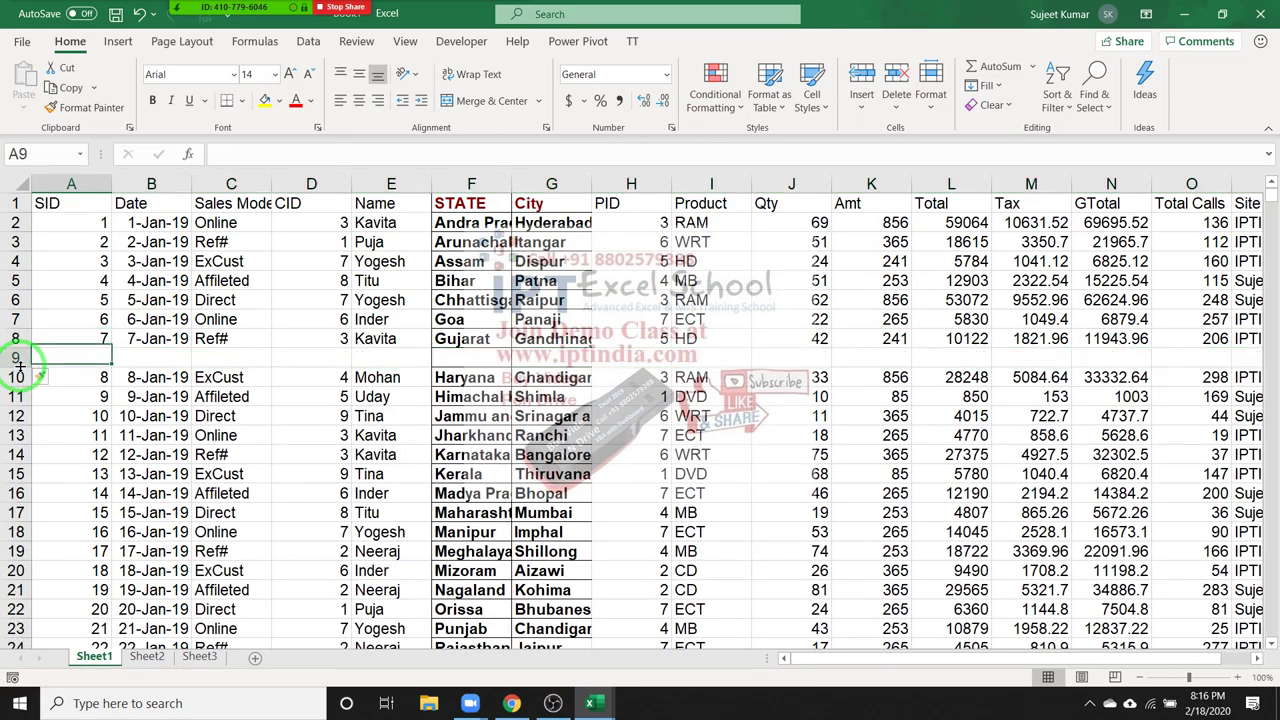
key(ctrl+space)
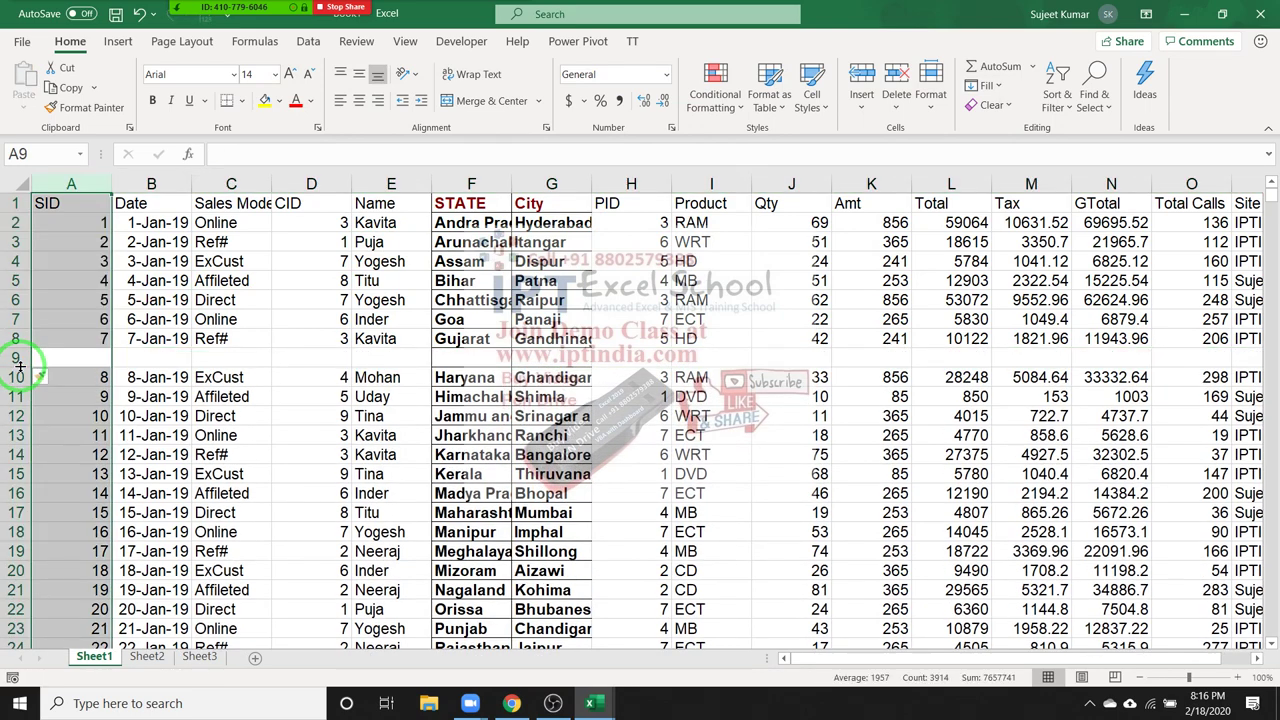
key(Up)
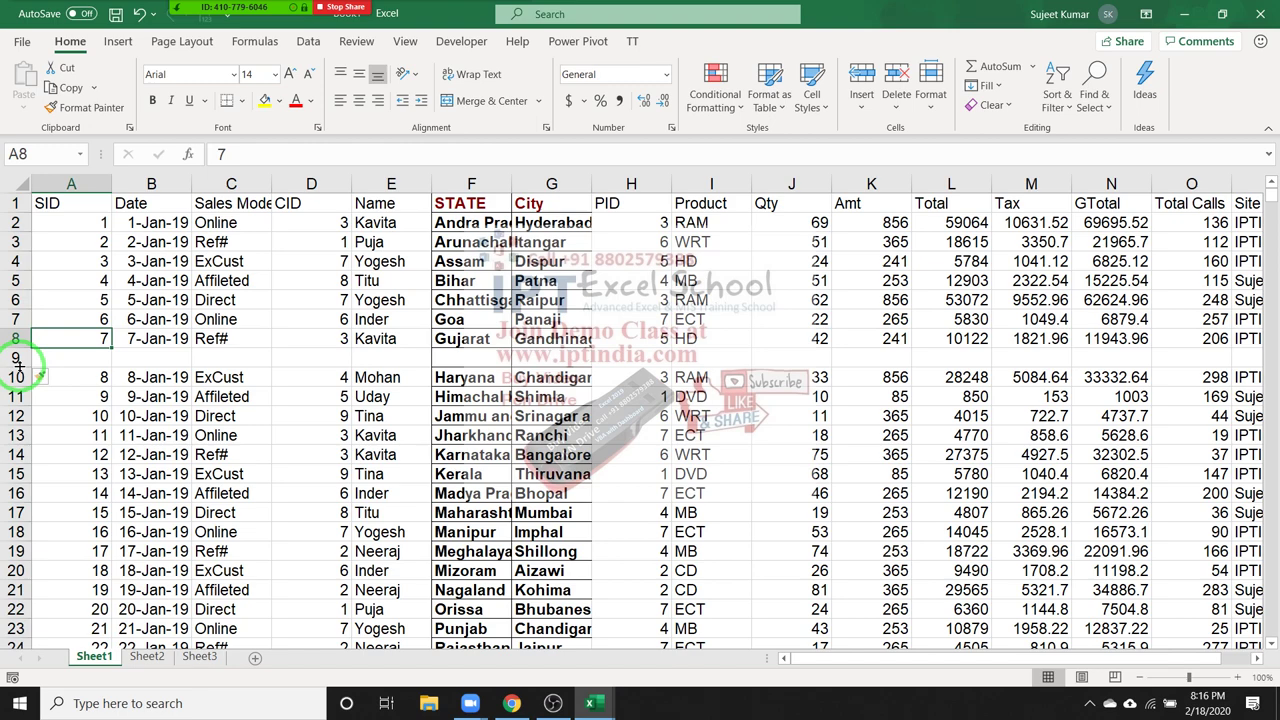
click(15, 357)
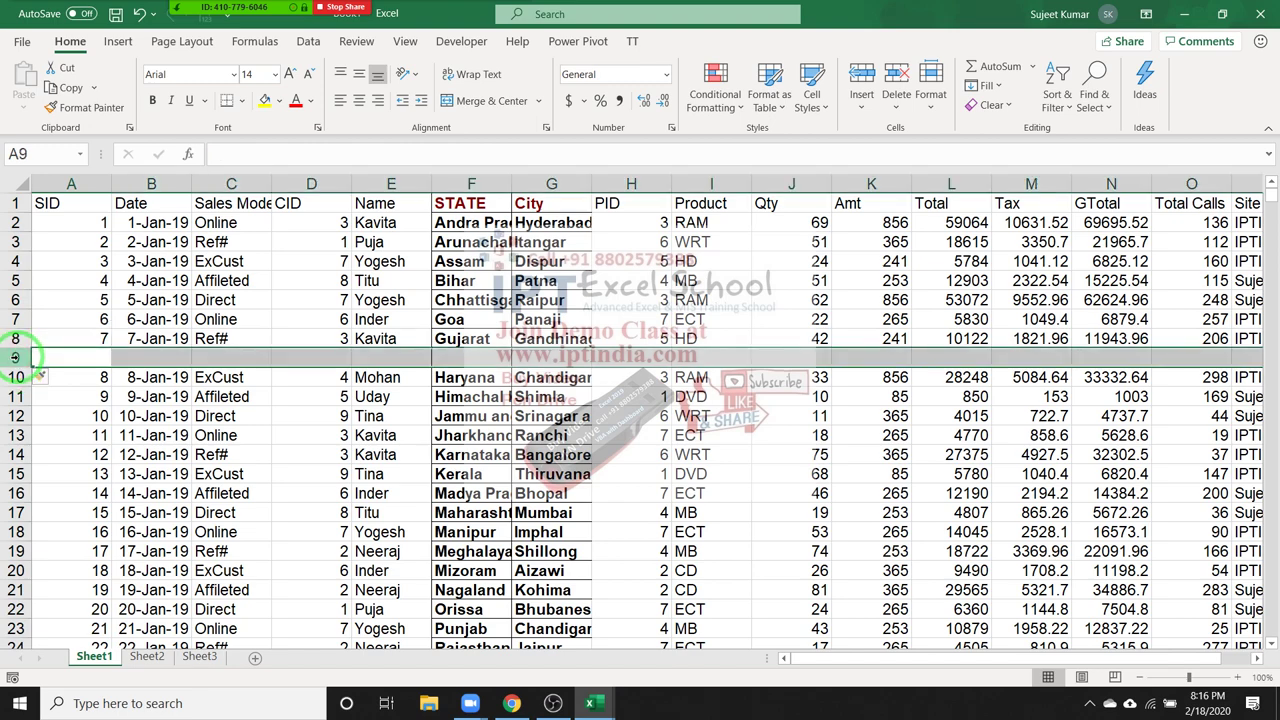
key(Up)
key(ctrl+Up)
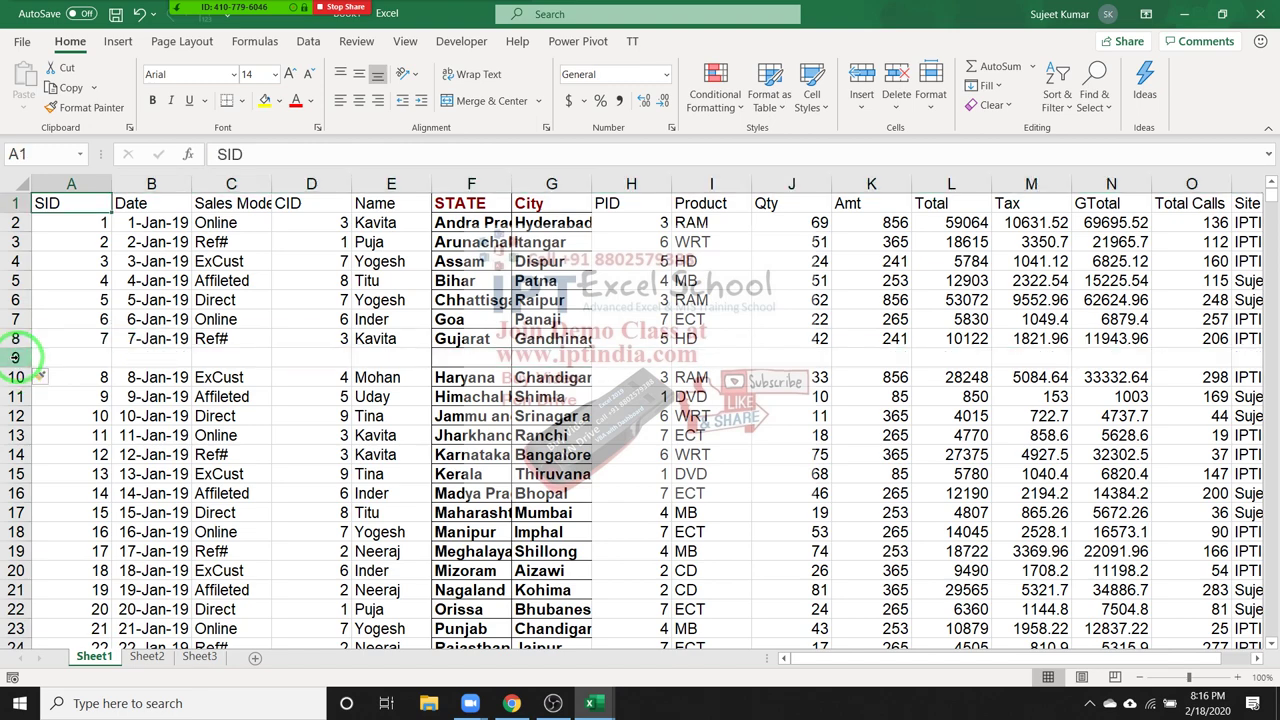
key(ctrl+shift+Right)
key(ctrl+shift+Down)
key(shift+Down)
key(shift+Down)
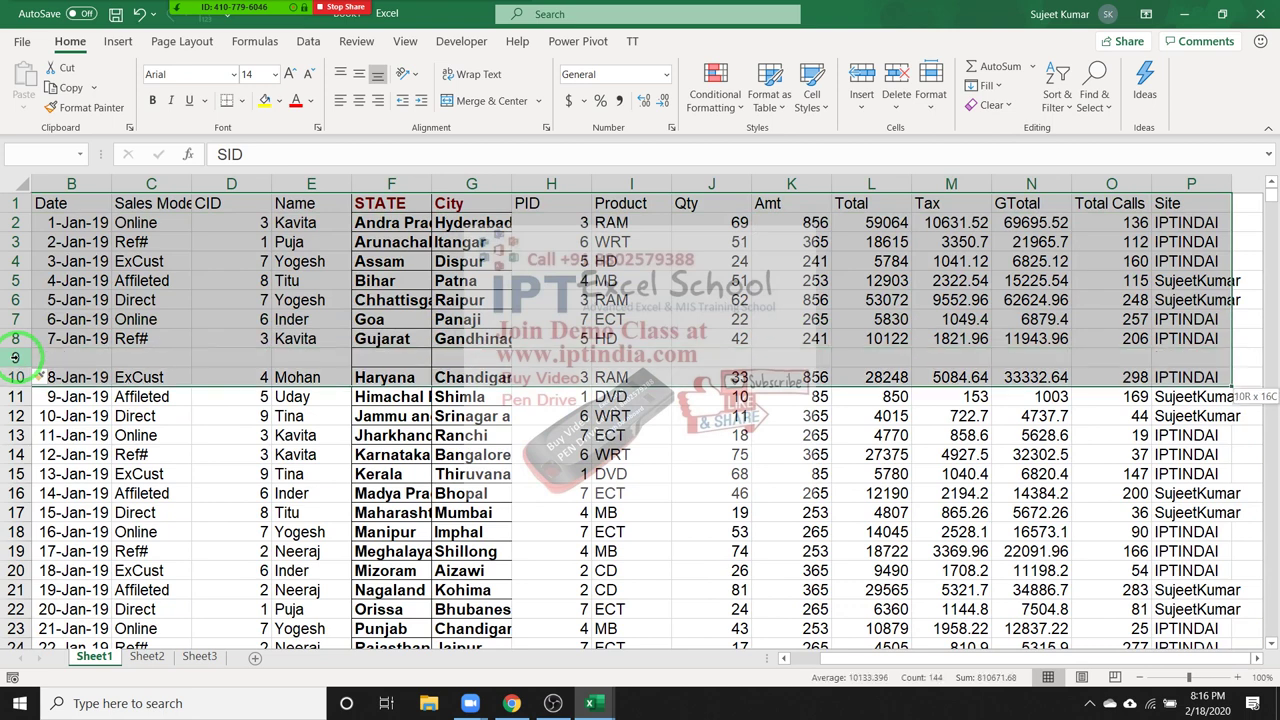
key(shift+Up)
key(shift+Up)
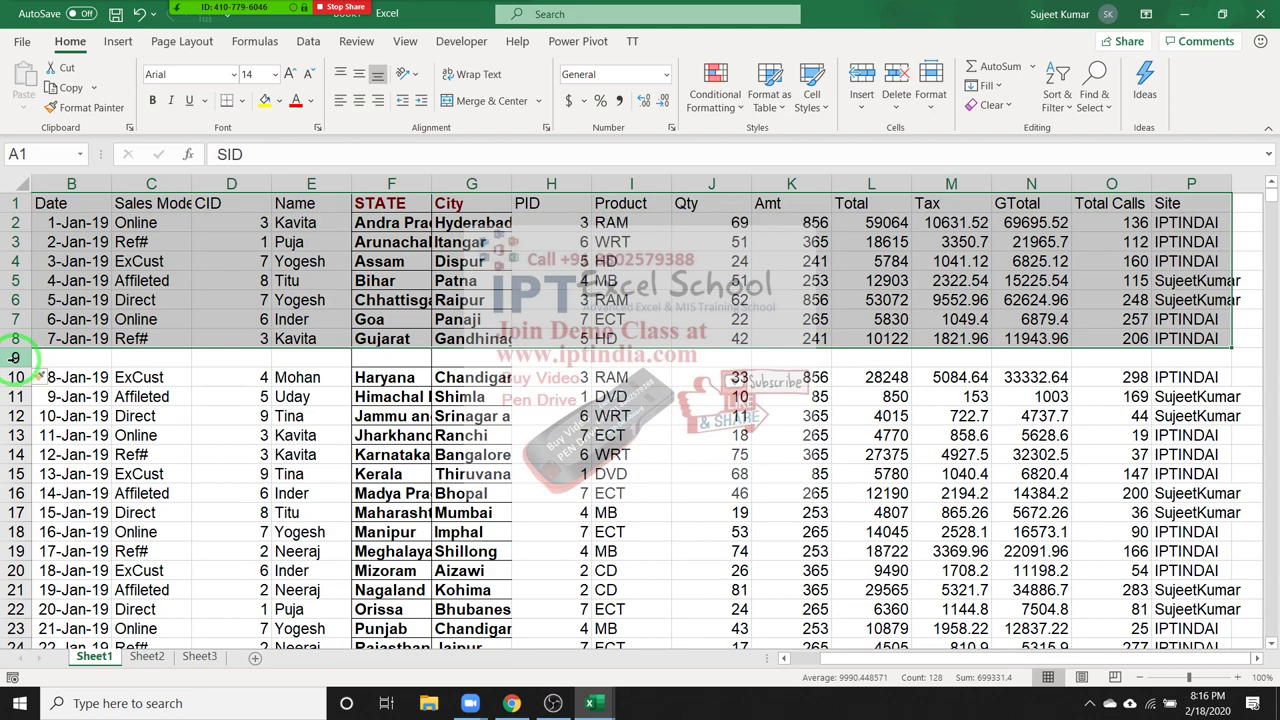
key(ctrl+c)
key(ctrl+n)
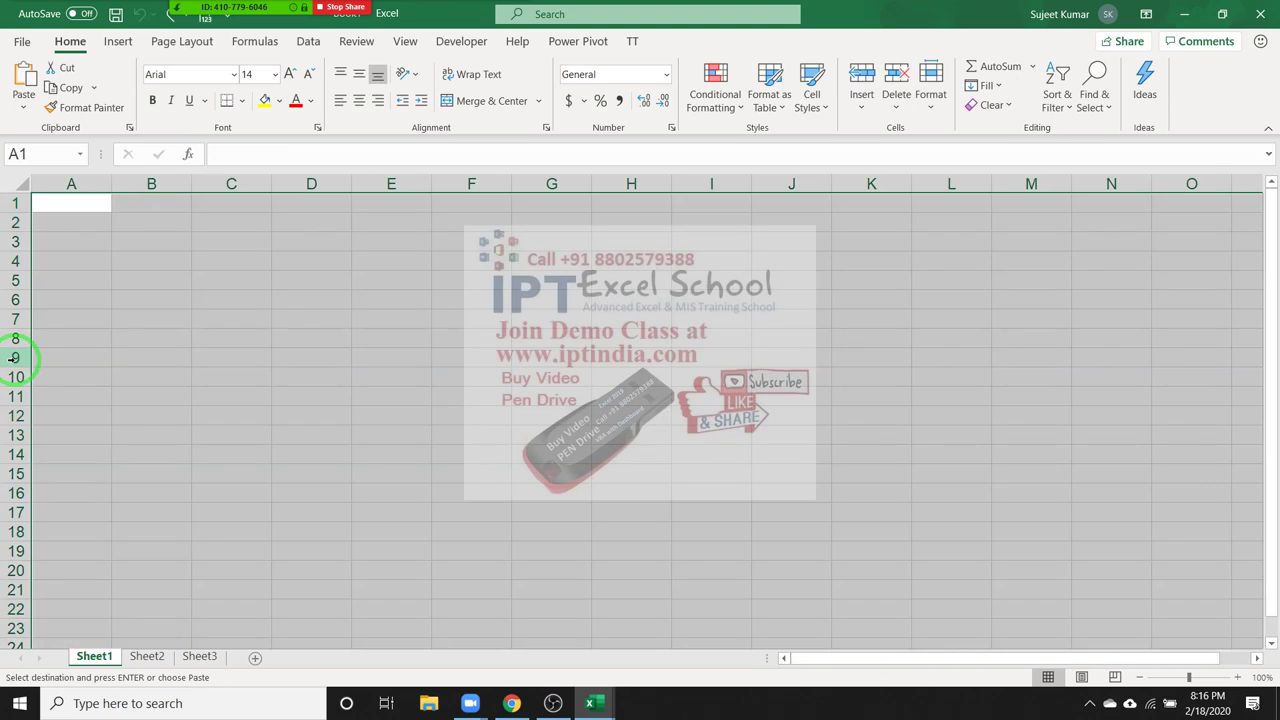
key(ctrl+v)
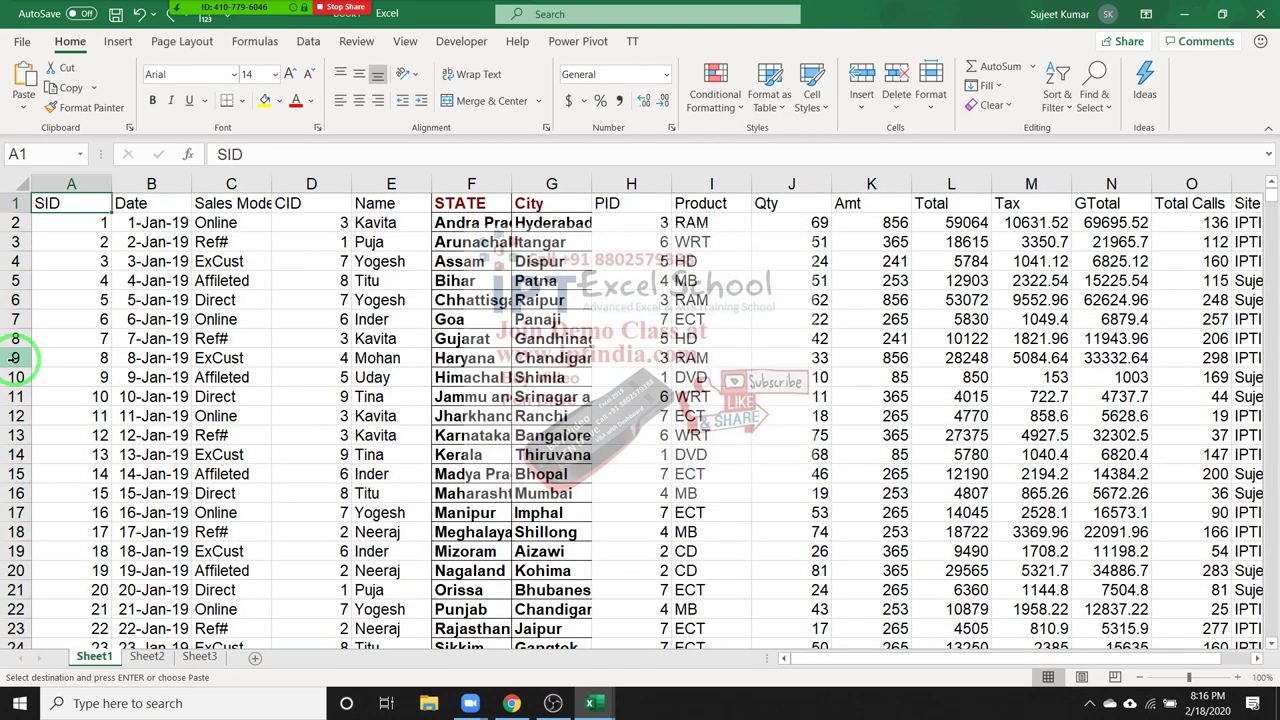
- Show Excel's Recommended PivotTables suggestions for the sales data
click(117, 45)
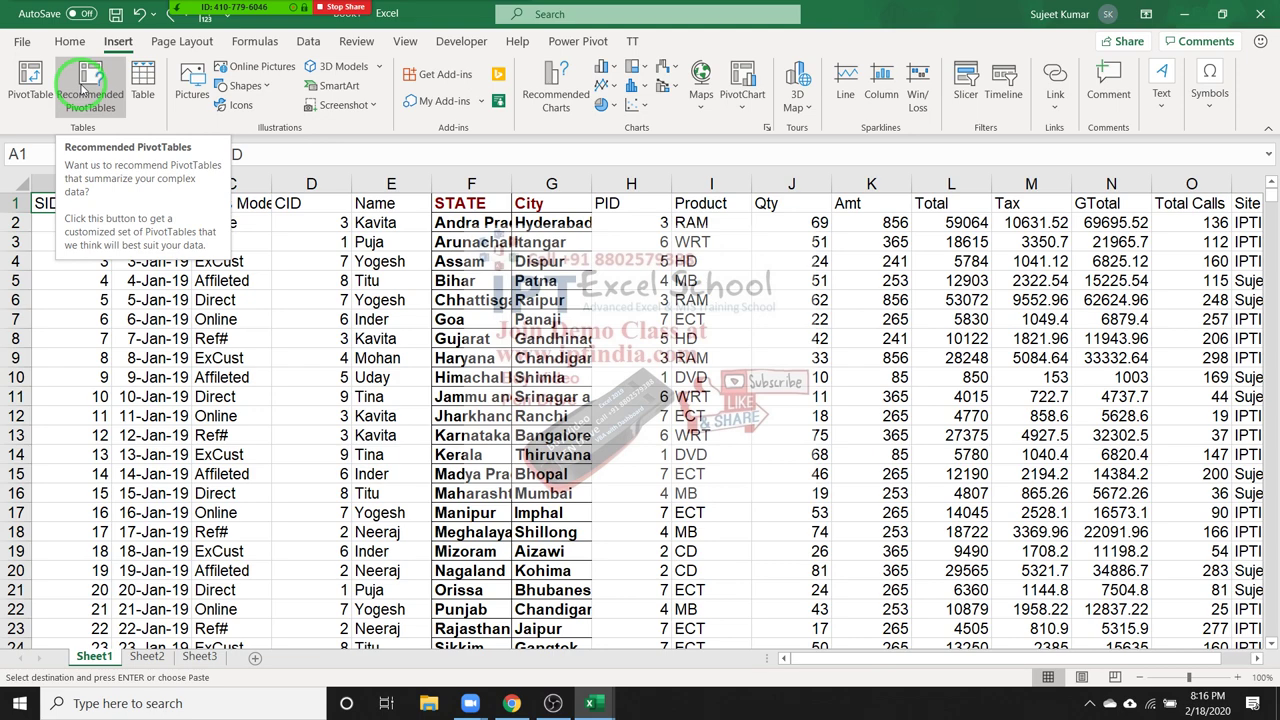
click(84, 89)
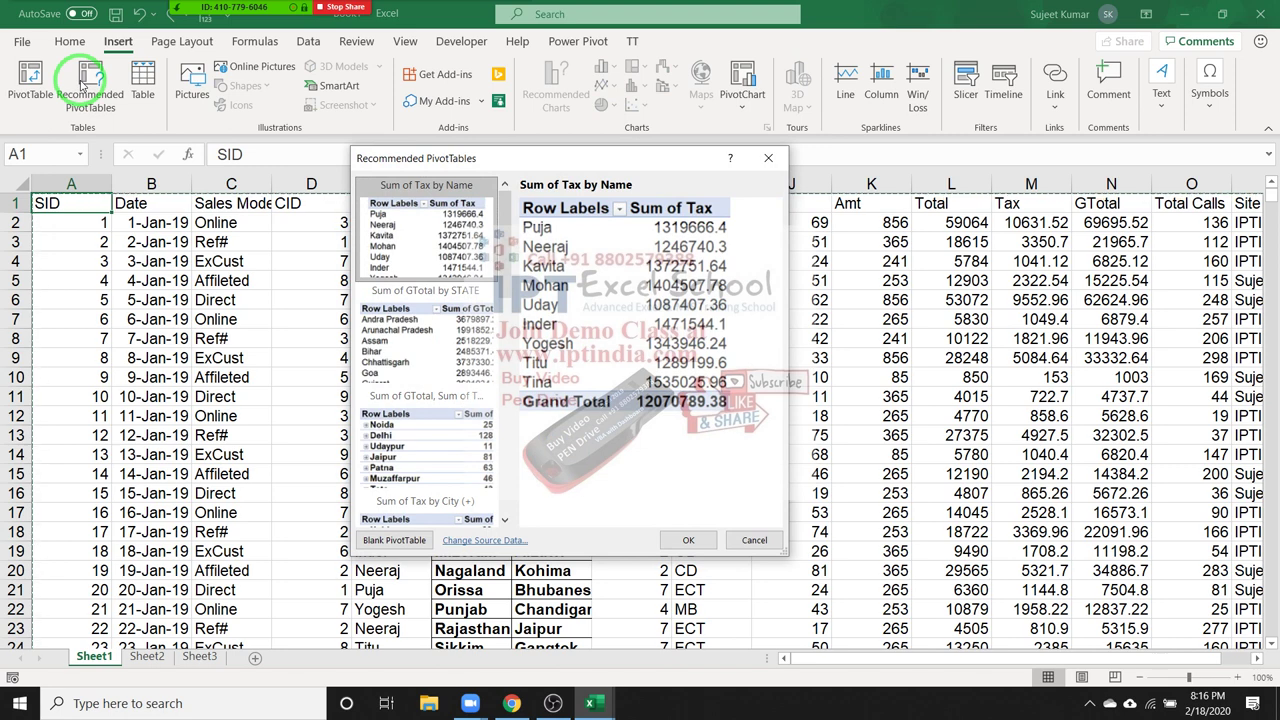
- Preview the Sum of GTotal by STATE and Count of SID by Name suggestions, then dismiss them
scroll(484, 391, down, 5)
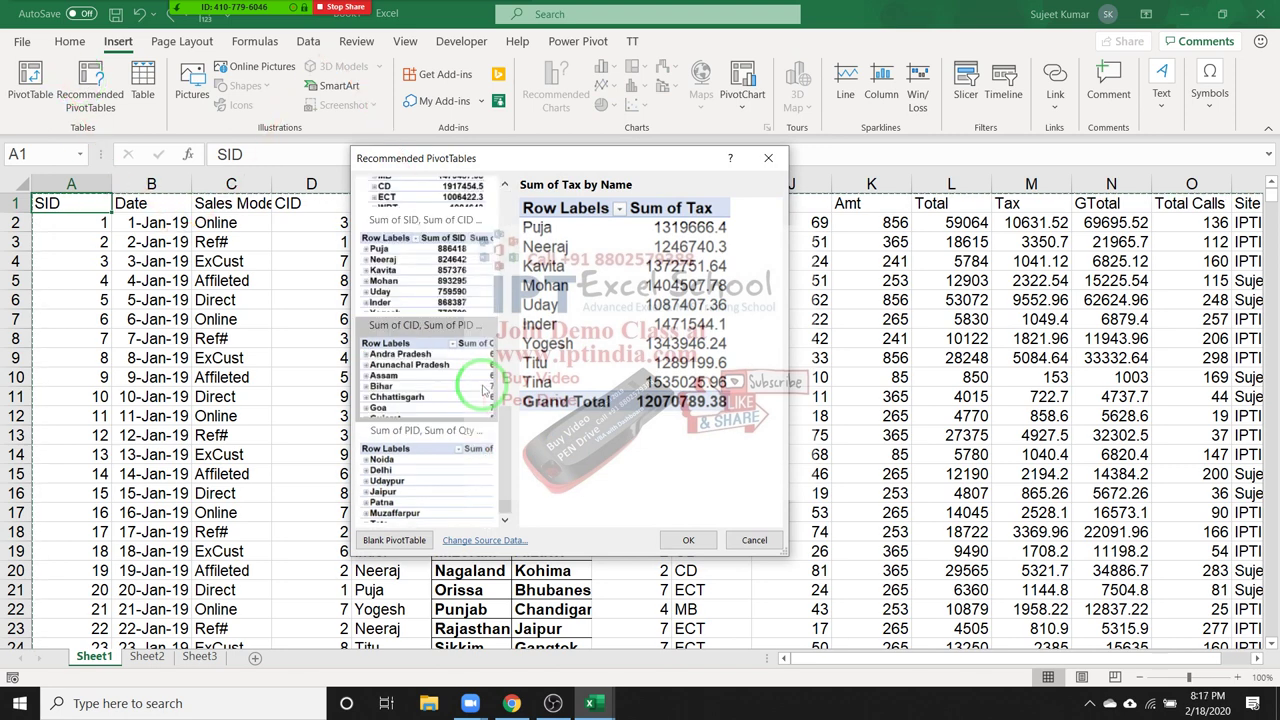
scroll(484, 391, up, 5)
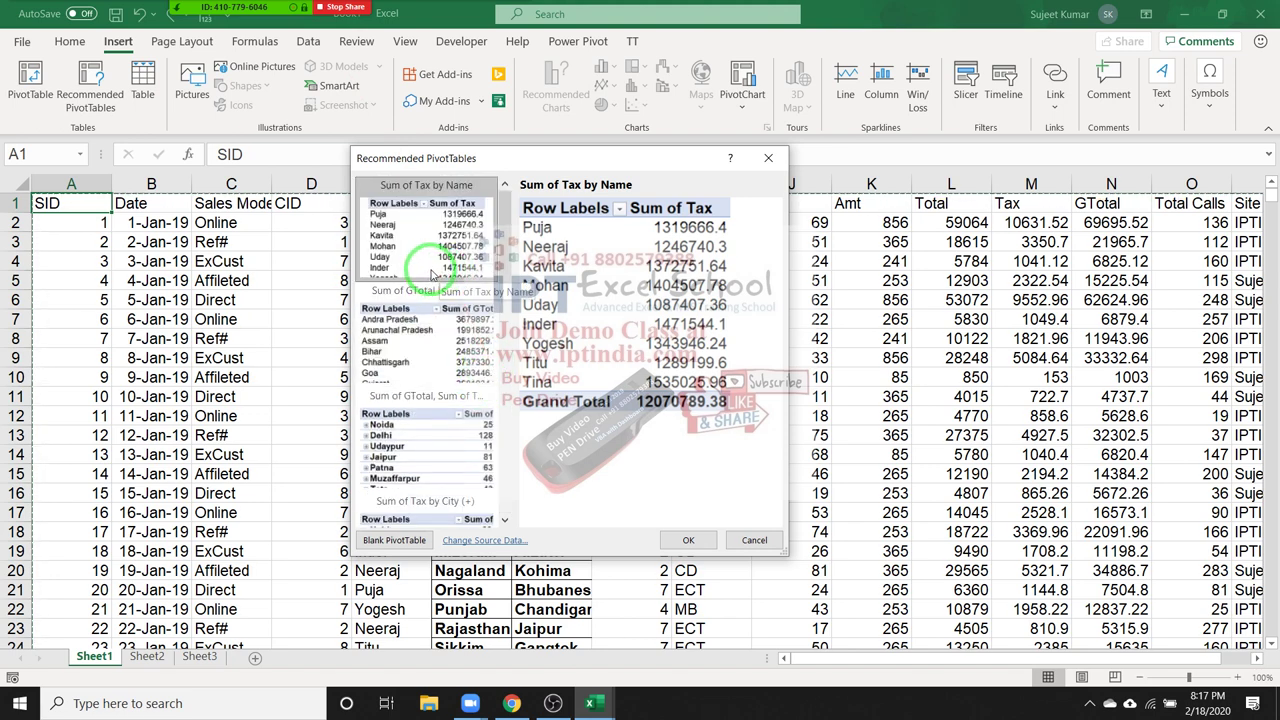
click(449, 313)
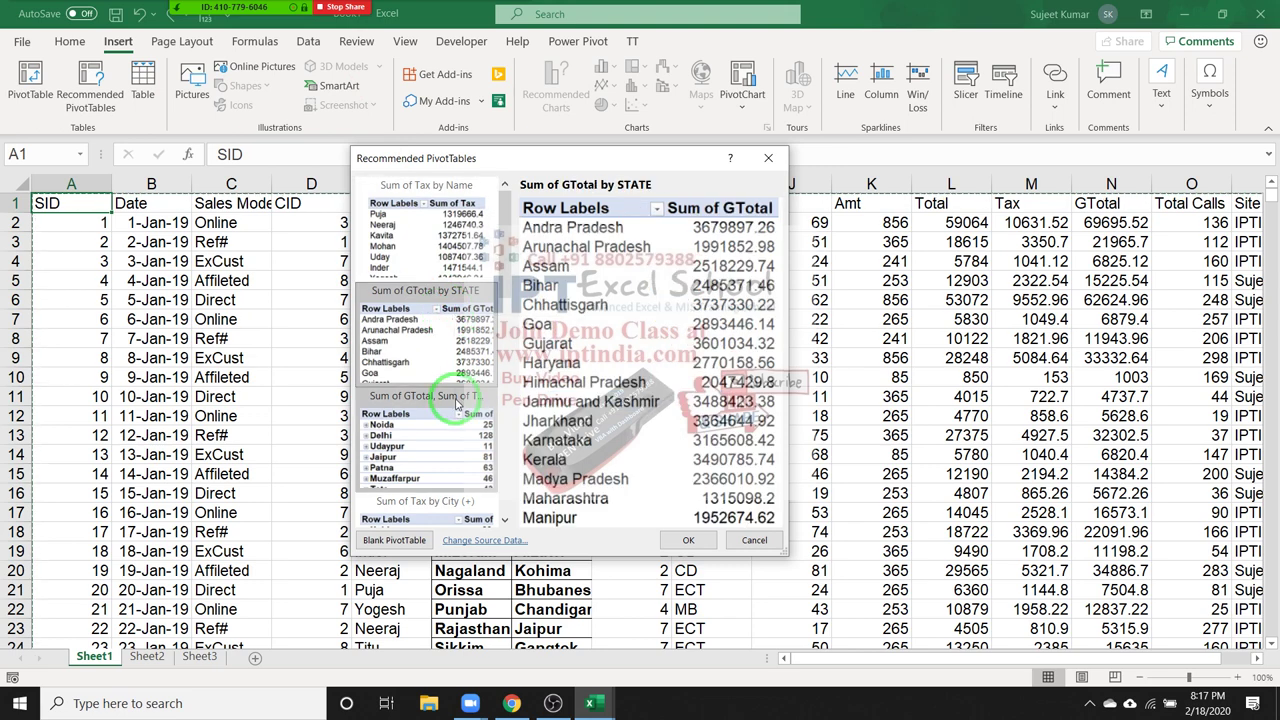
click(449, 452)
scroll(449, 452, down, 3)
click(449, 454)
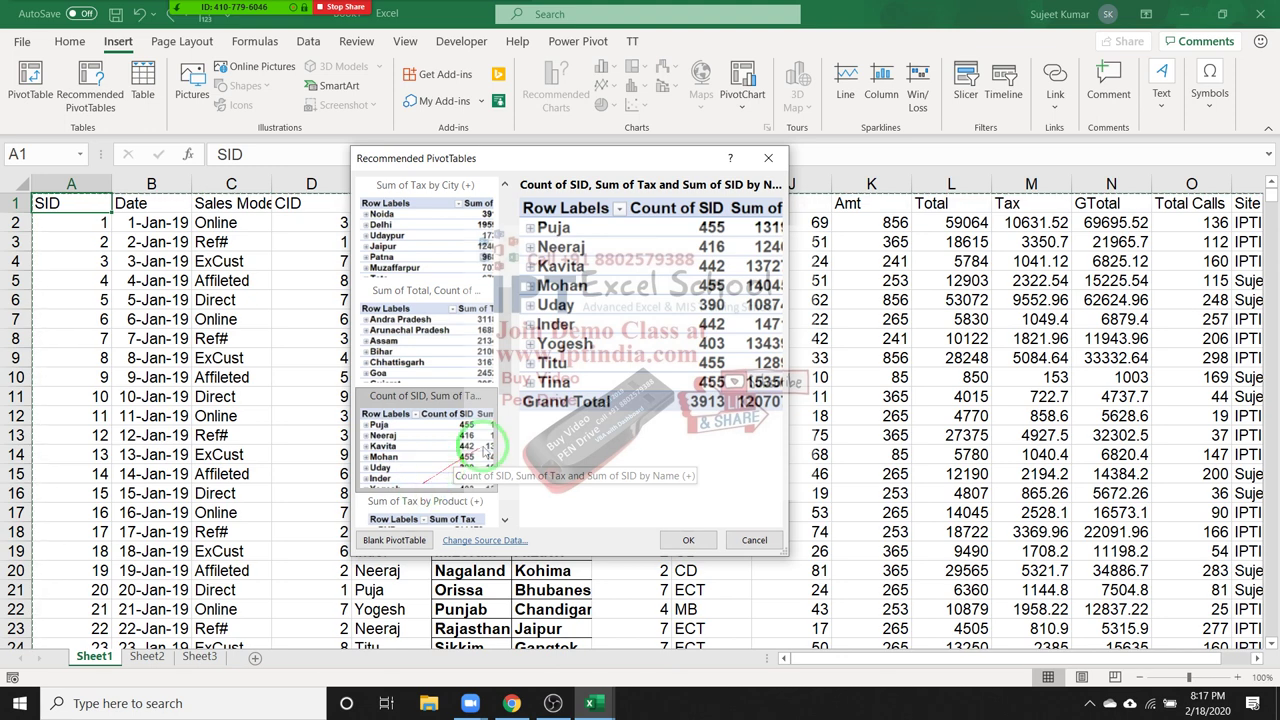
key(Escape)
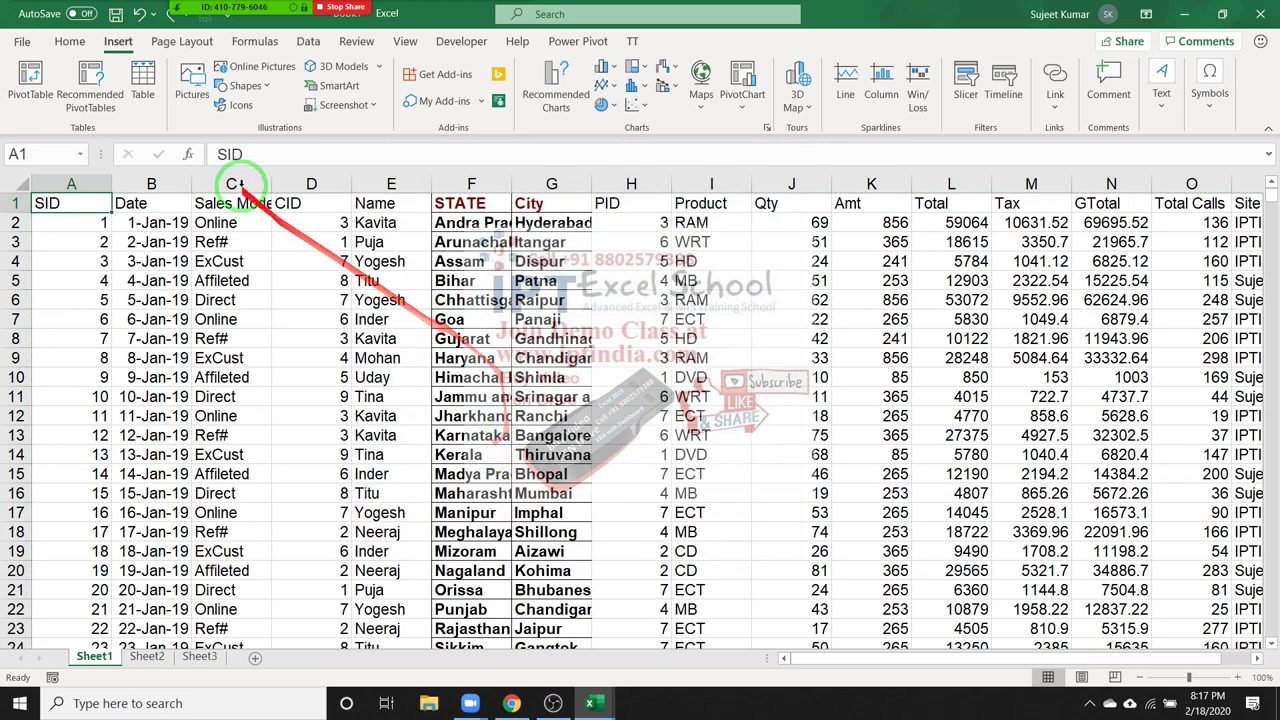
- Insert a PivotTable from the full sales range on a new worksheet, Sheet4
click(14, 76)
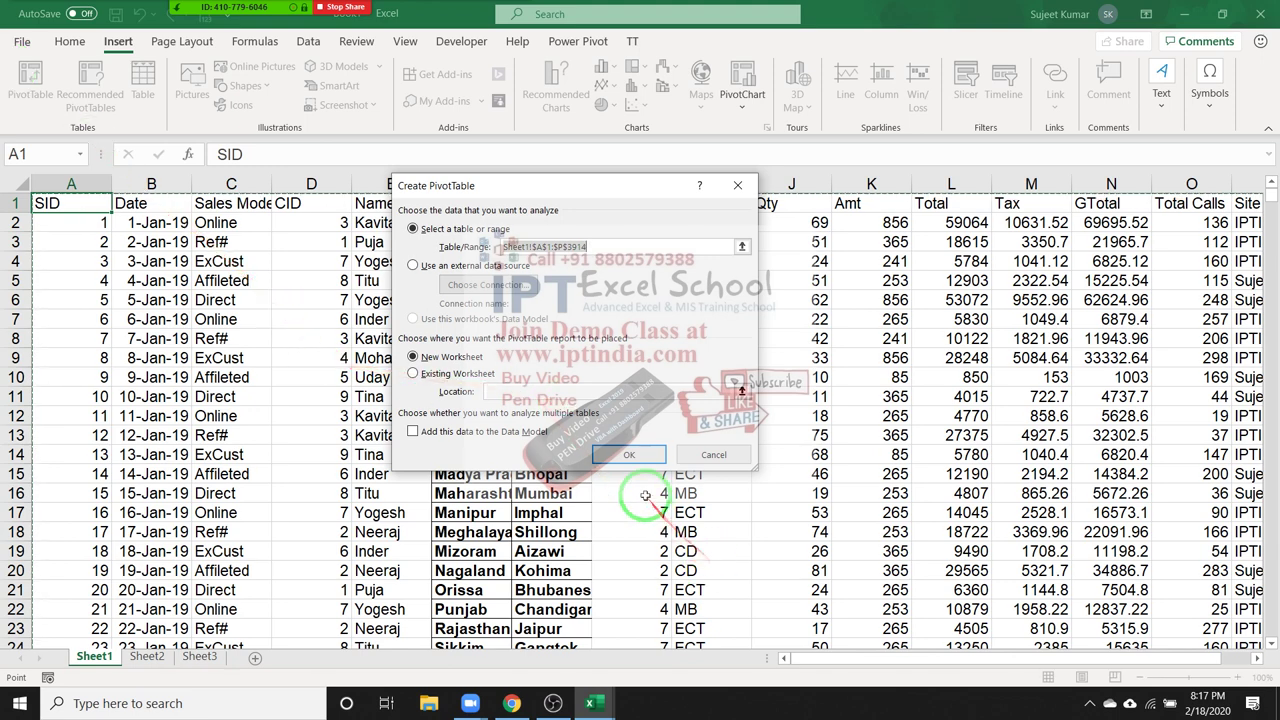
click(625, 456)
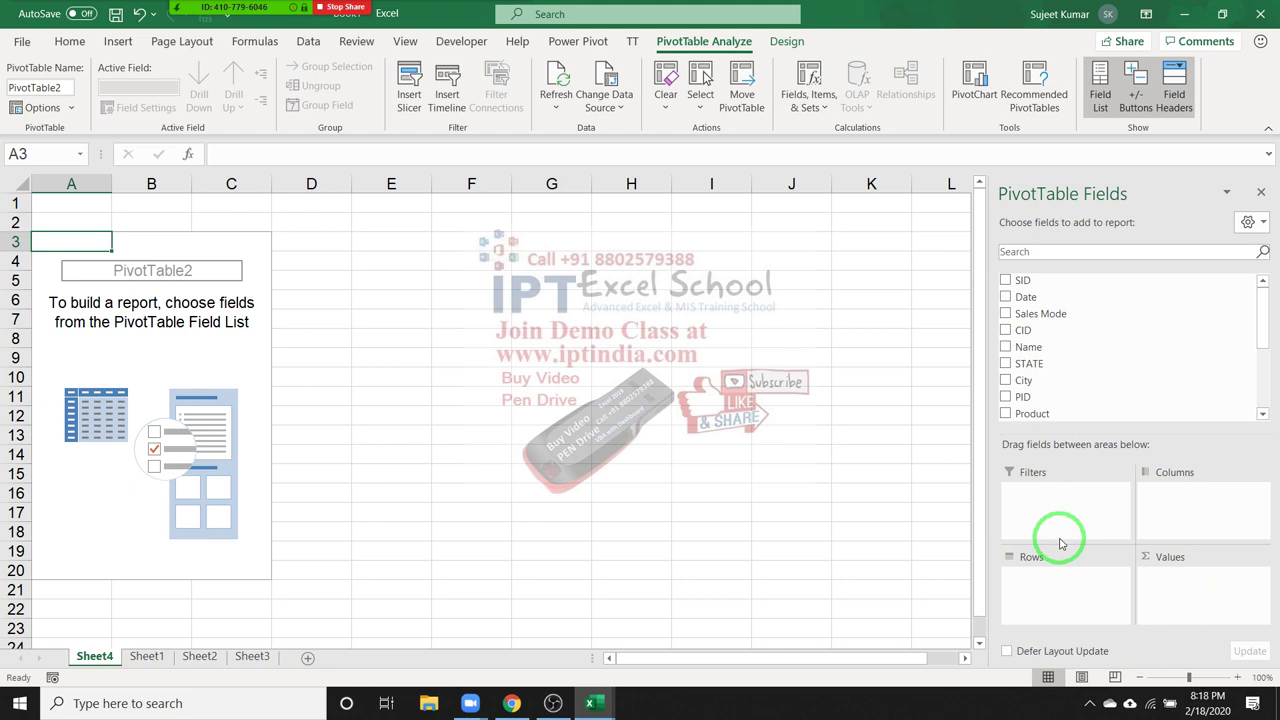
key(Down)
key(Down)
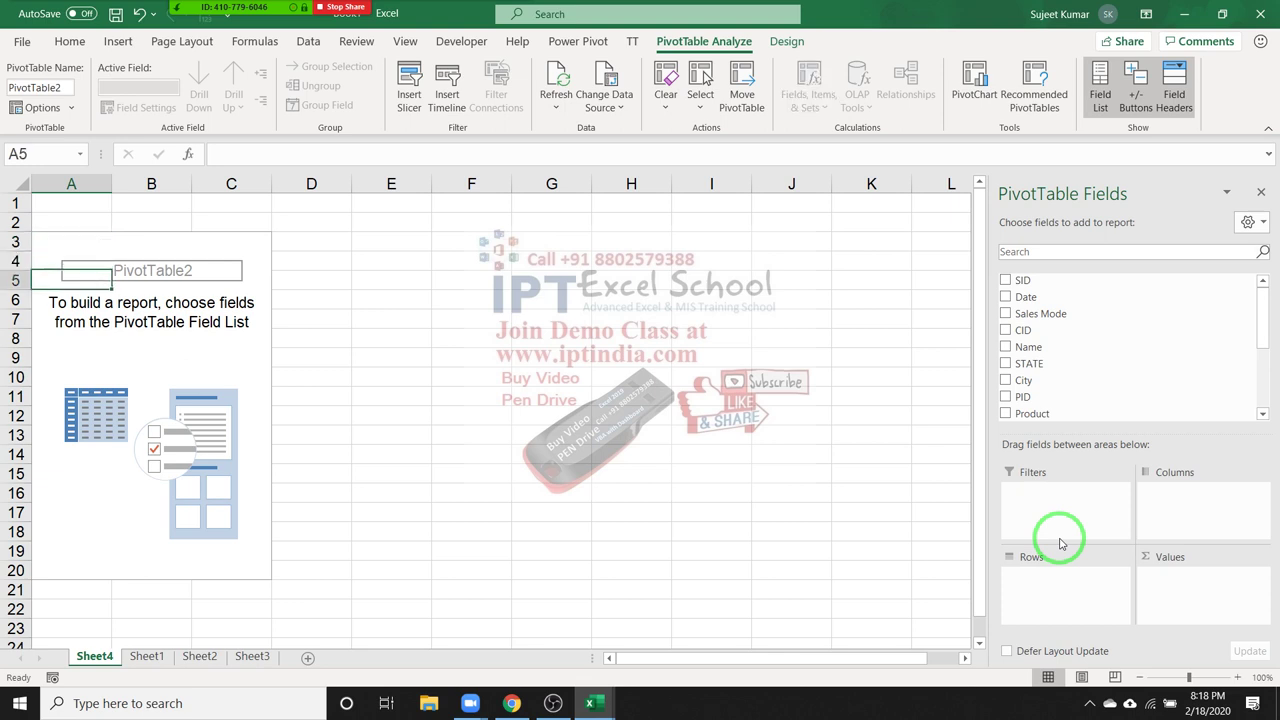
key(Down)
key(Down)
key(Up)
key(Up)
key(Up)
key(Up)
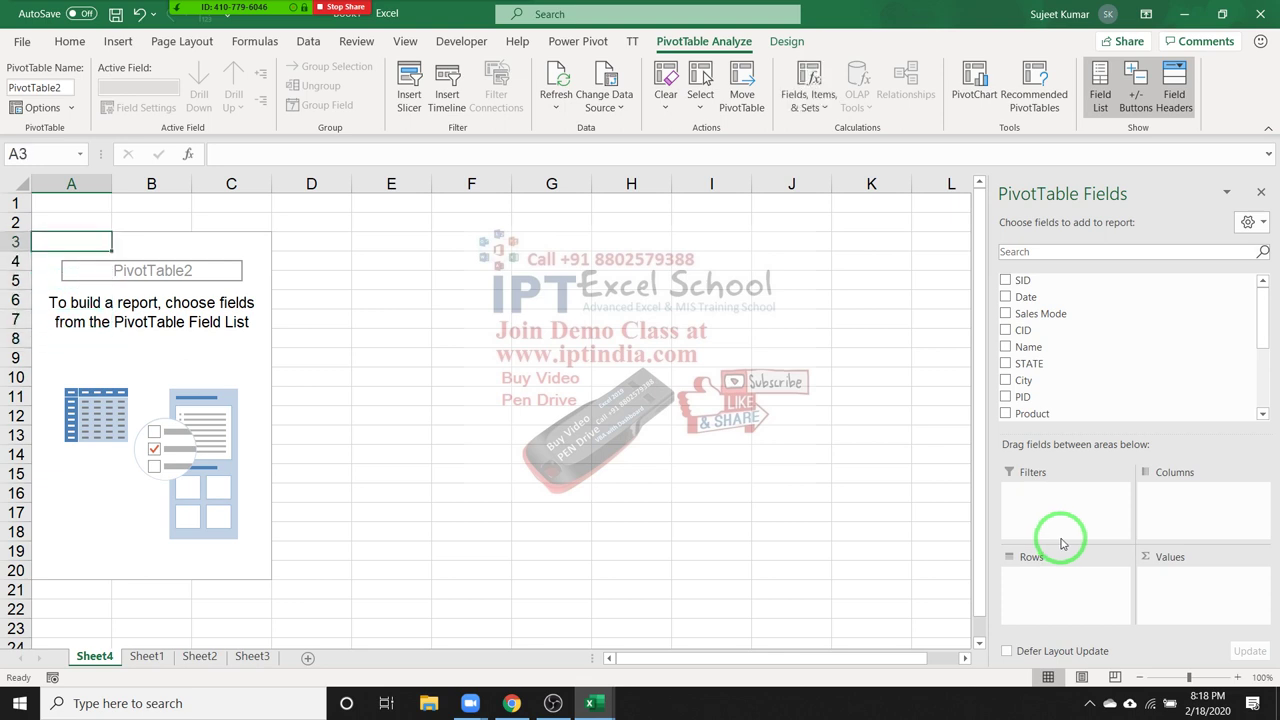
key(Right)
key(Right)
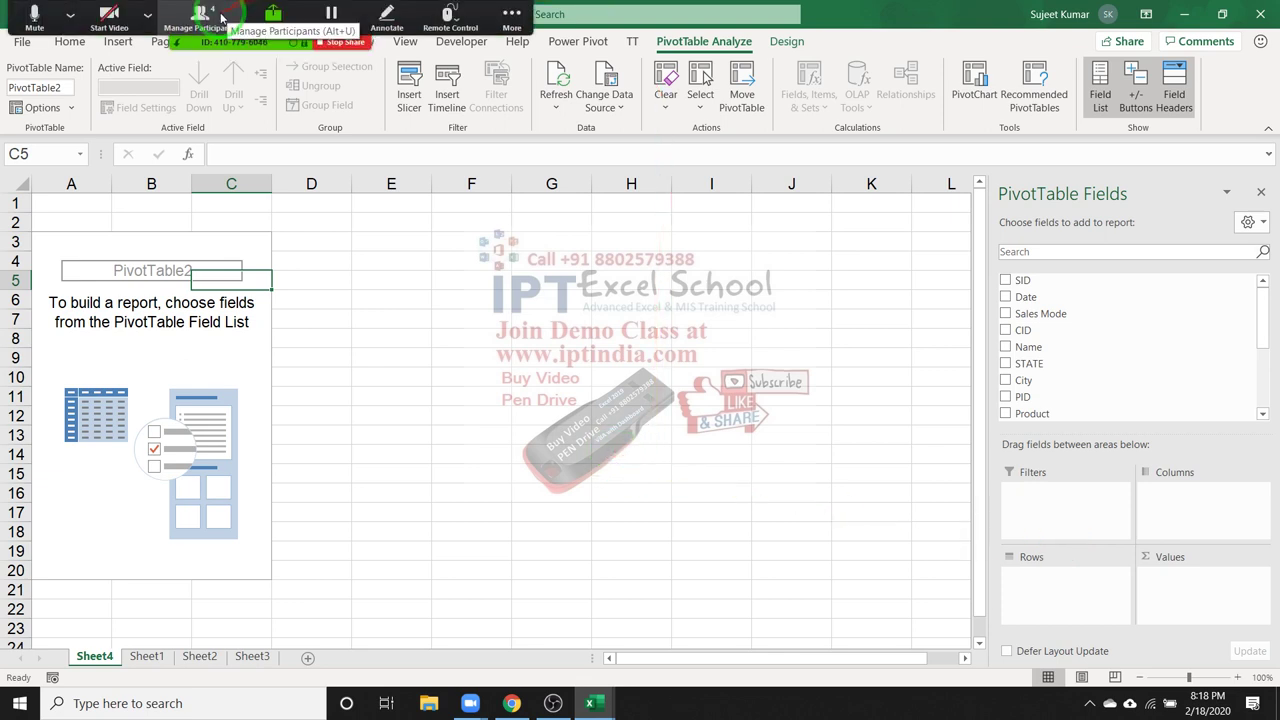
- Unmute the admin participant in Zoom, then close the participants list
click(200, 14)
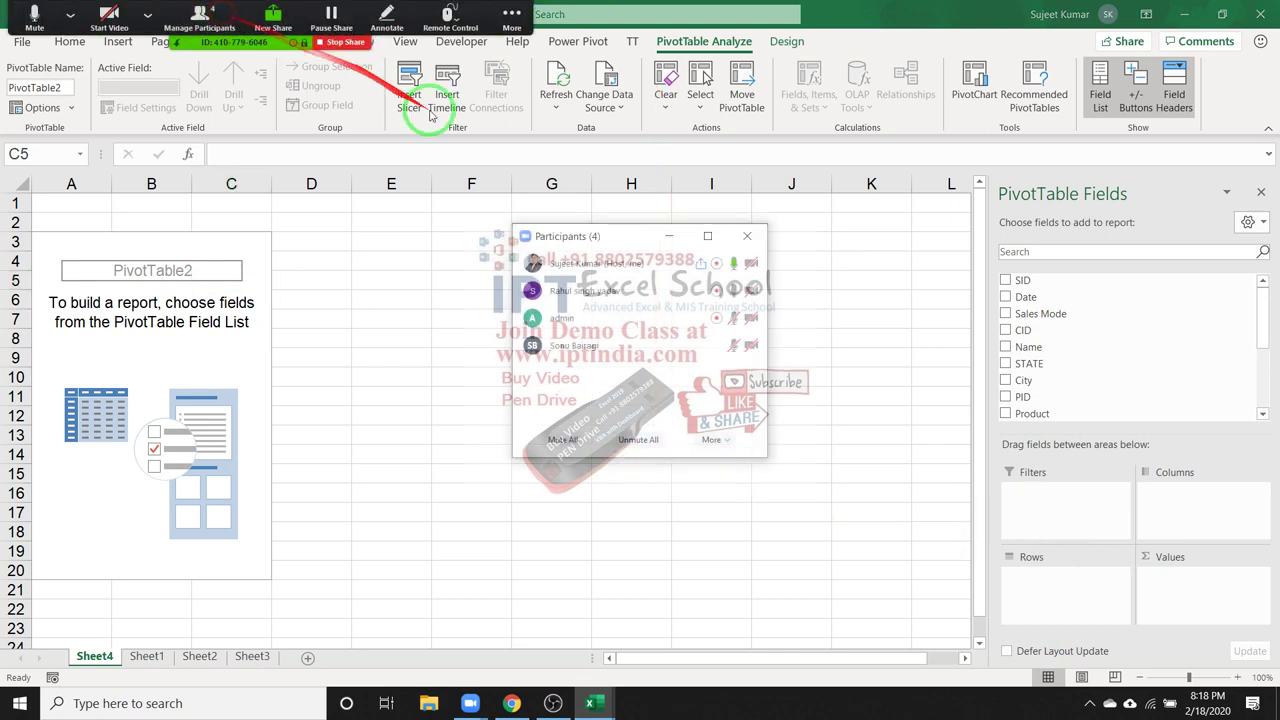
click(692, 360)
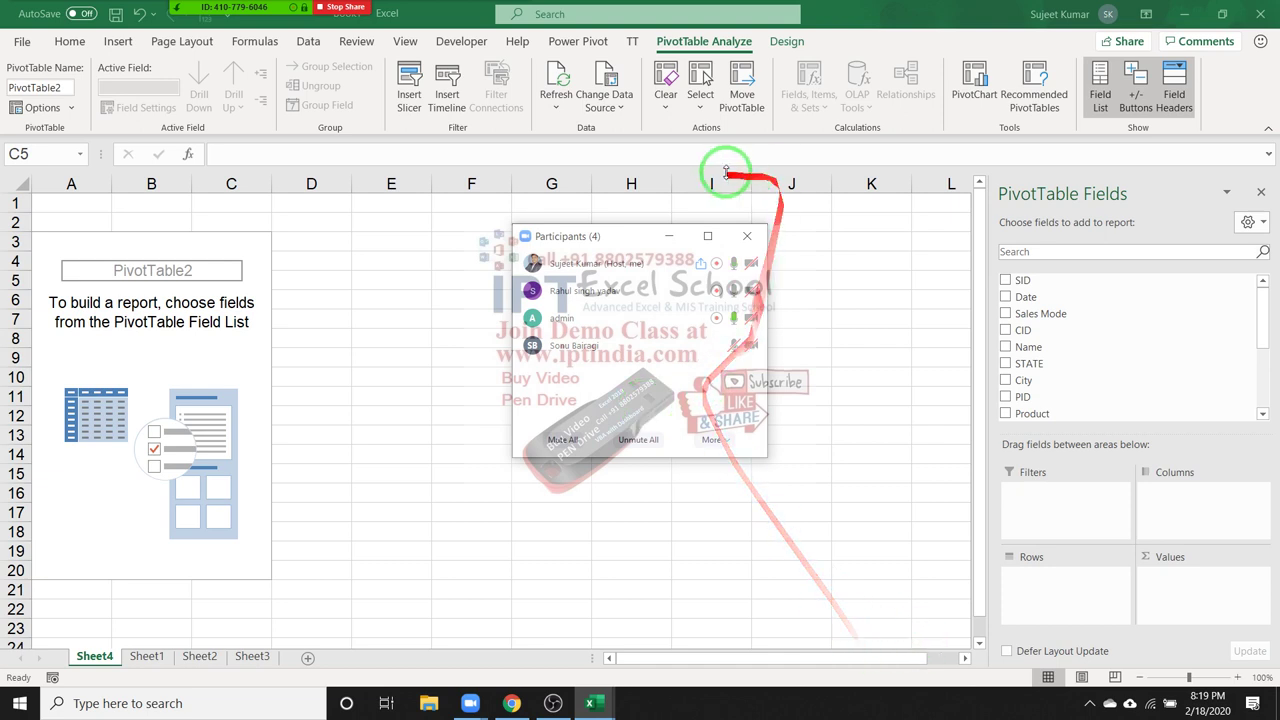
mouse_move(591, 317)
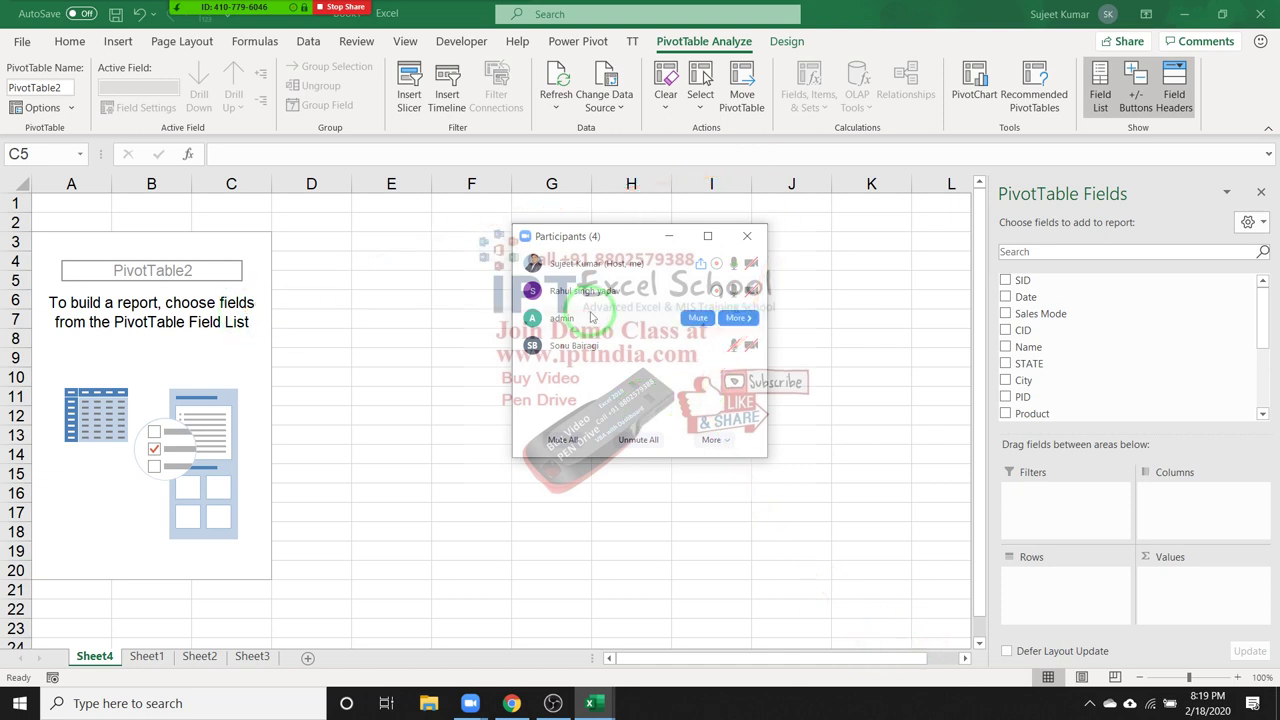
click(747, 236)
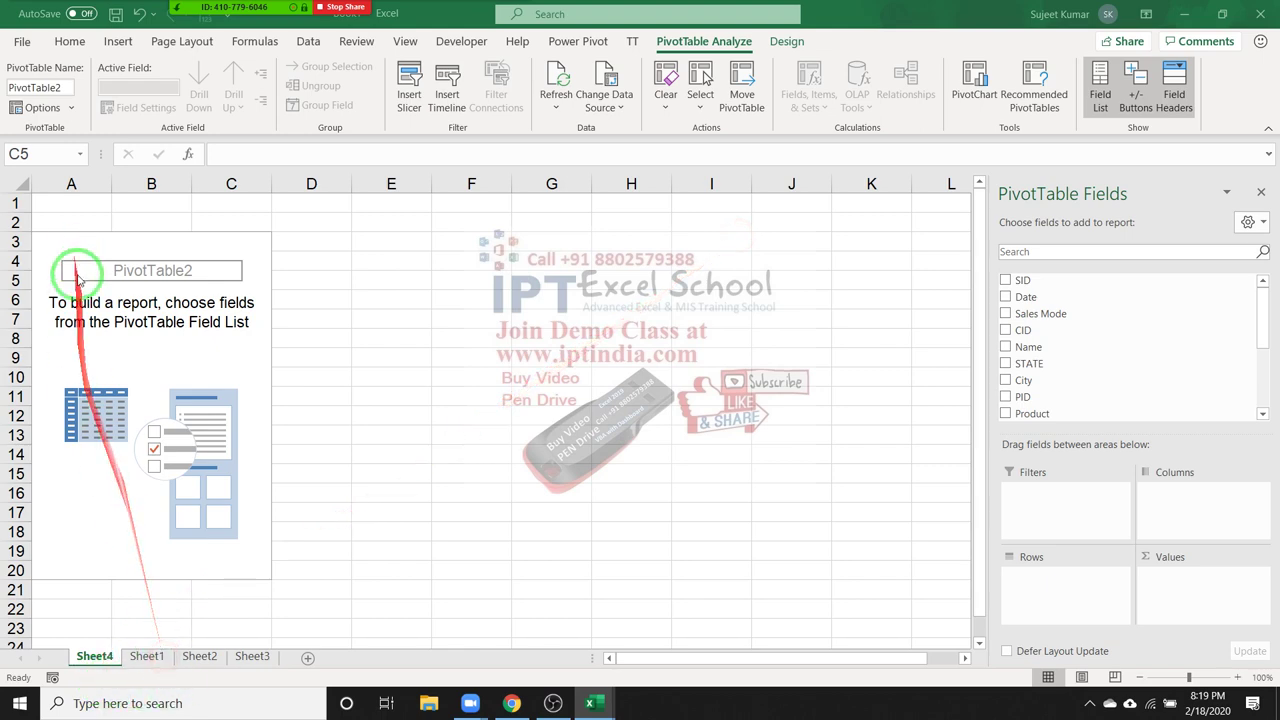
click(150, 660)
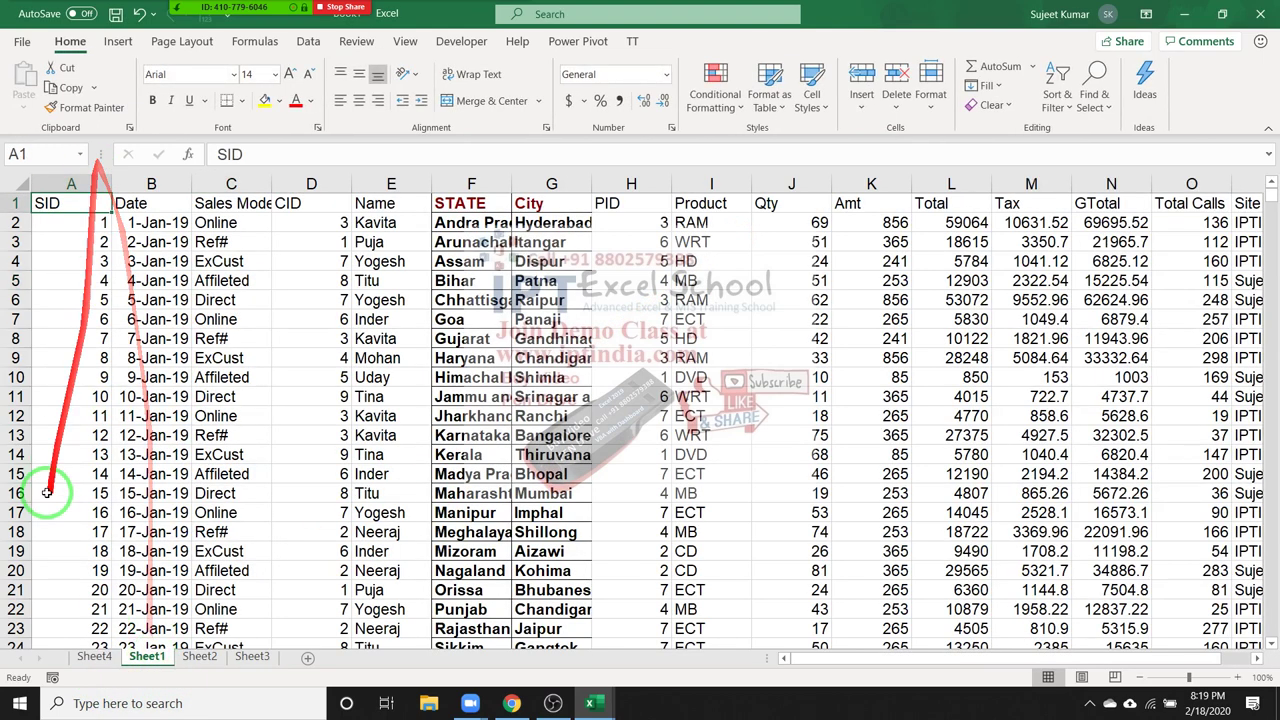
click(93, 657)
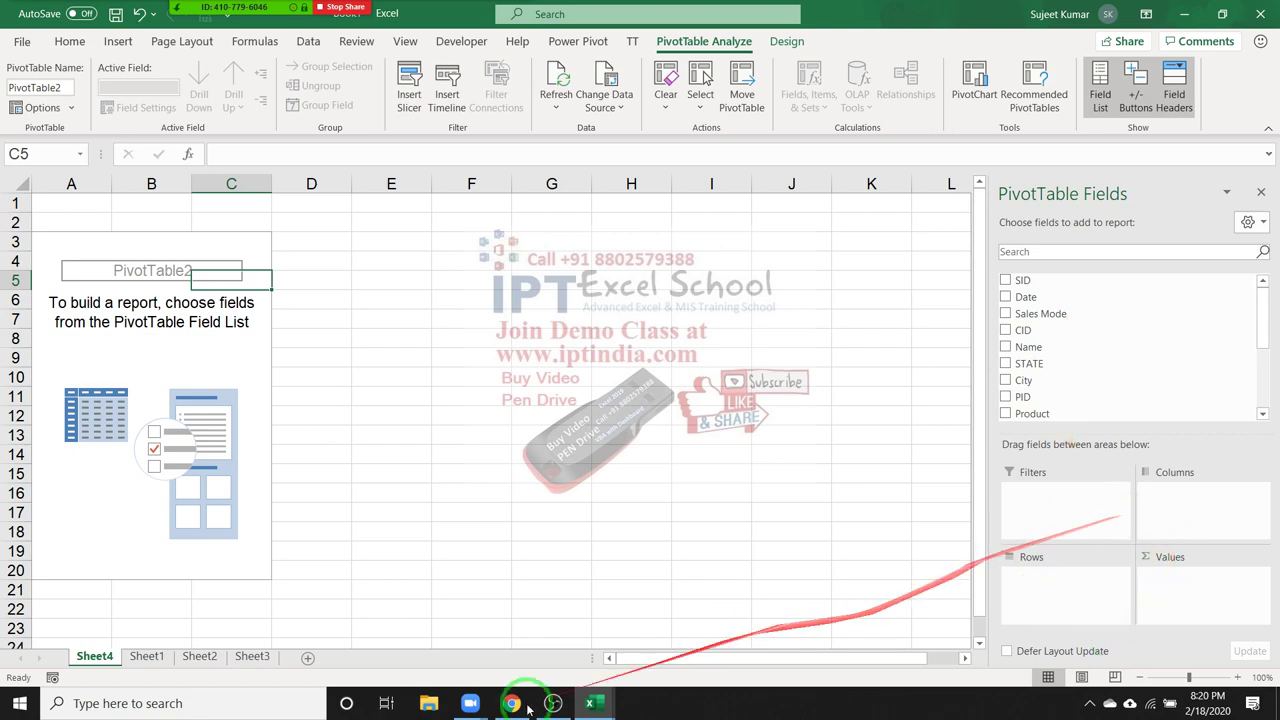
click(140, 657)
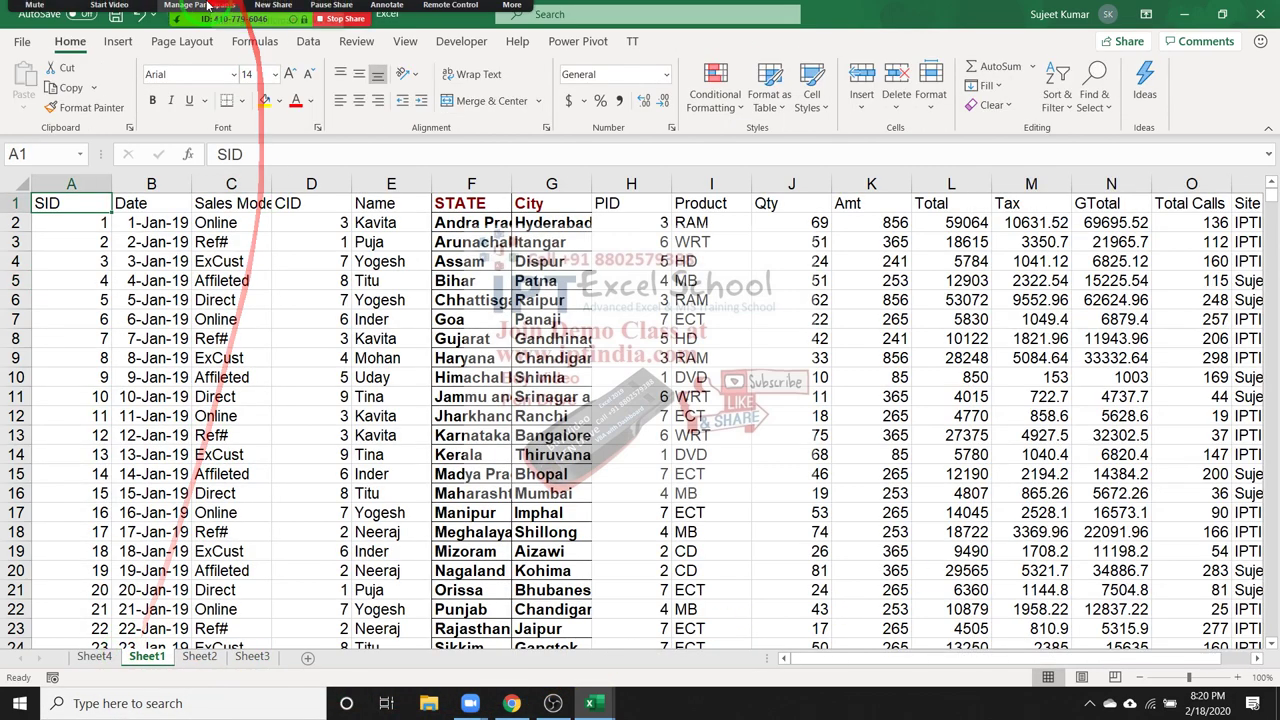
click(200, 5)
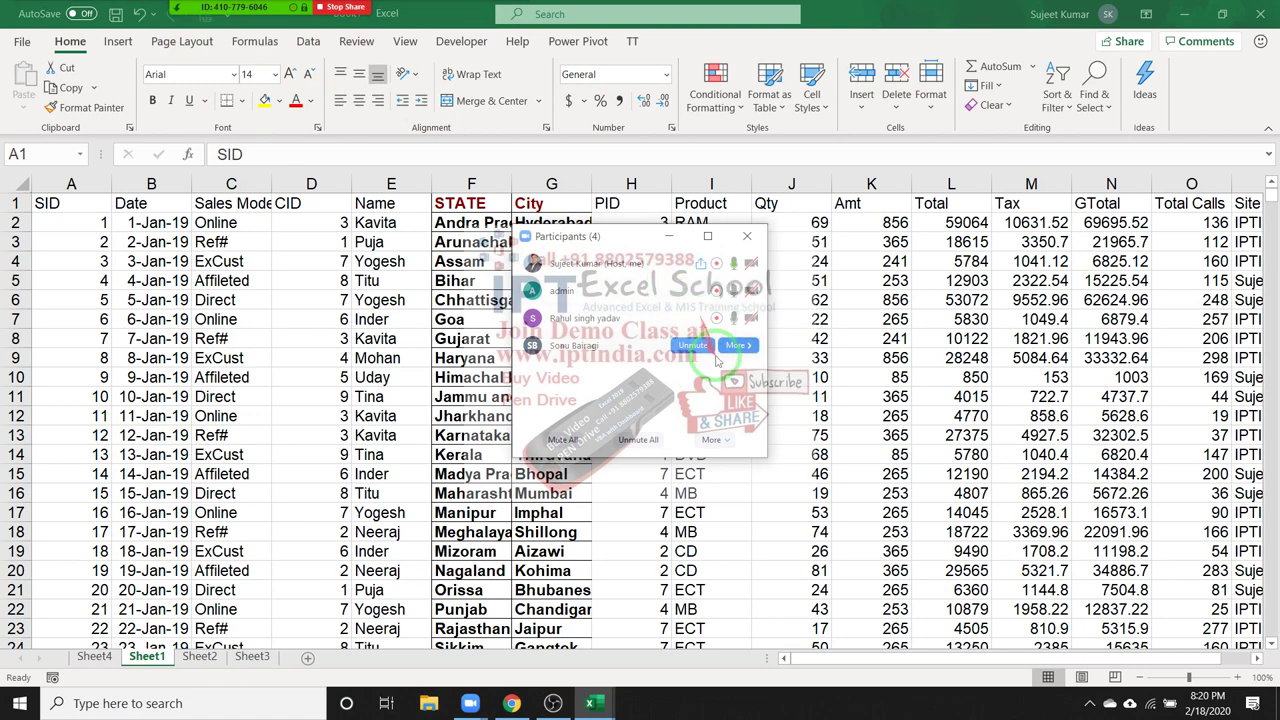
mouse_move(693, 300)
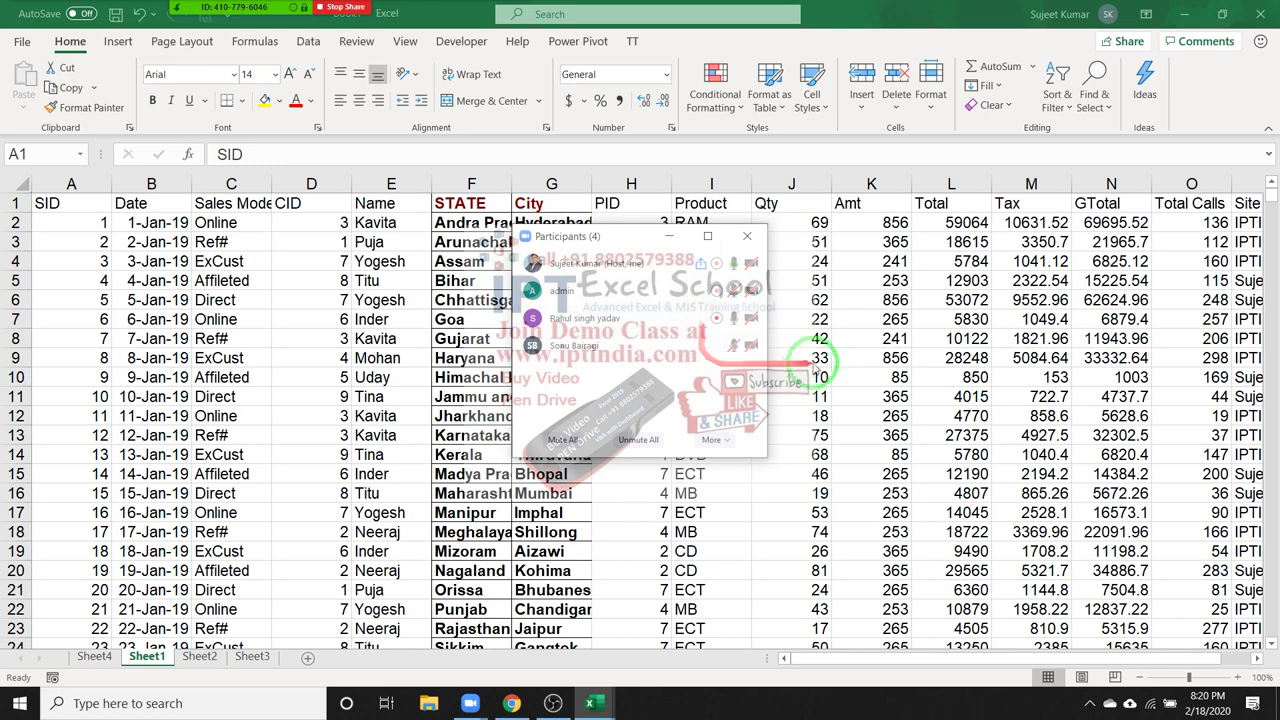
click(837, 335)
mouse_move(713, 316)
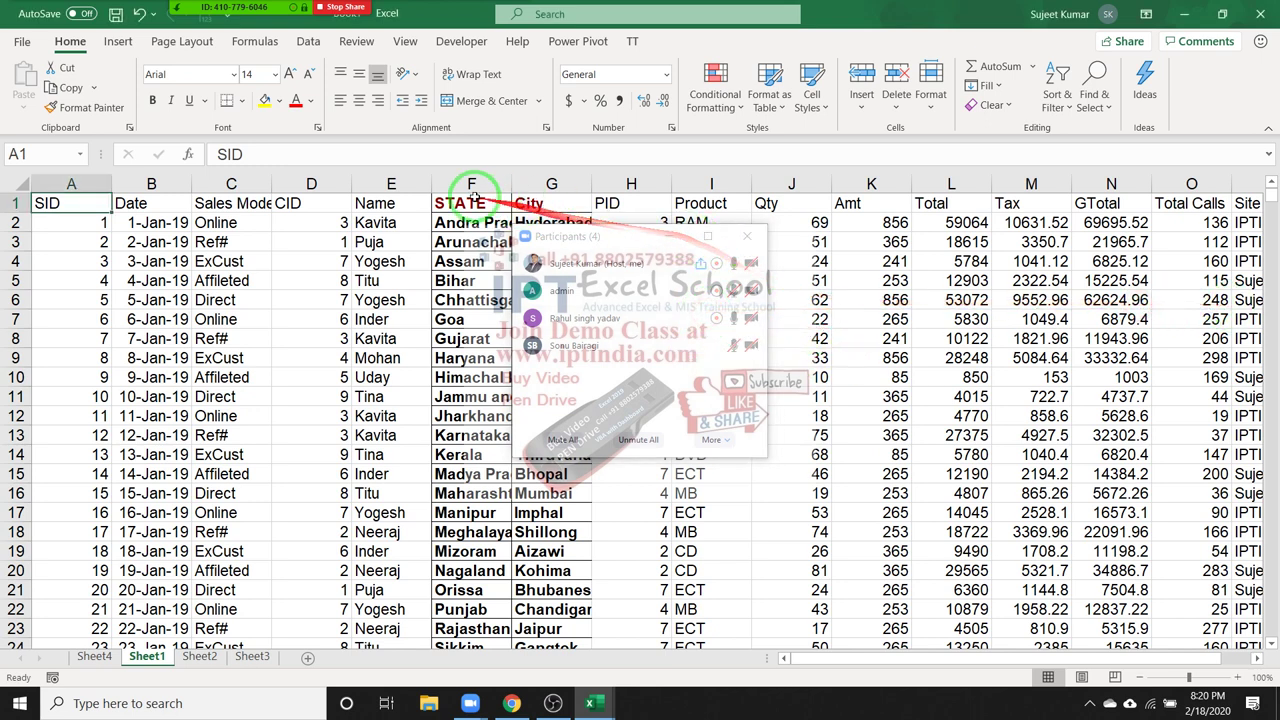
click(391, 184)
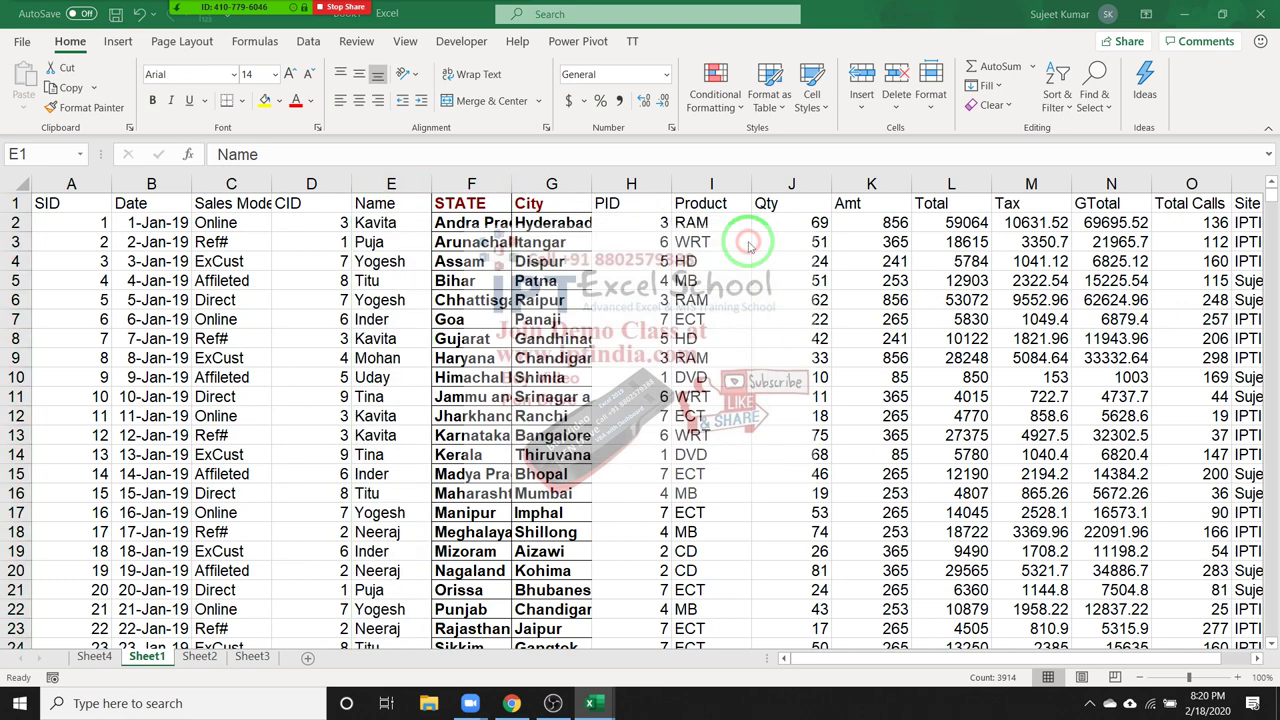
click(388, 184)
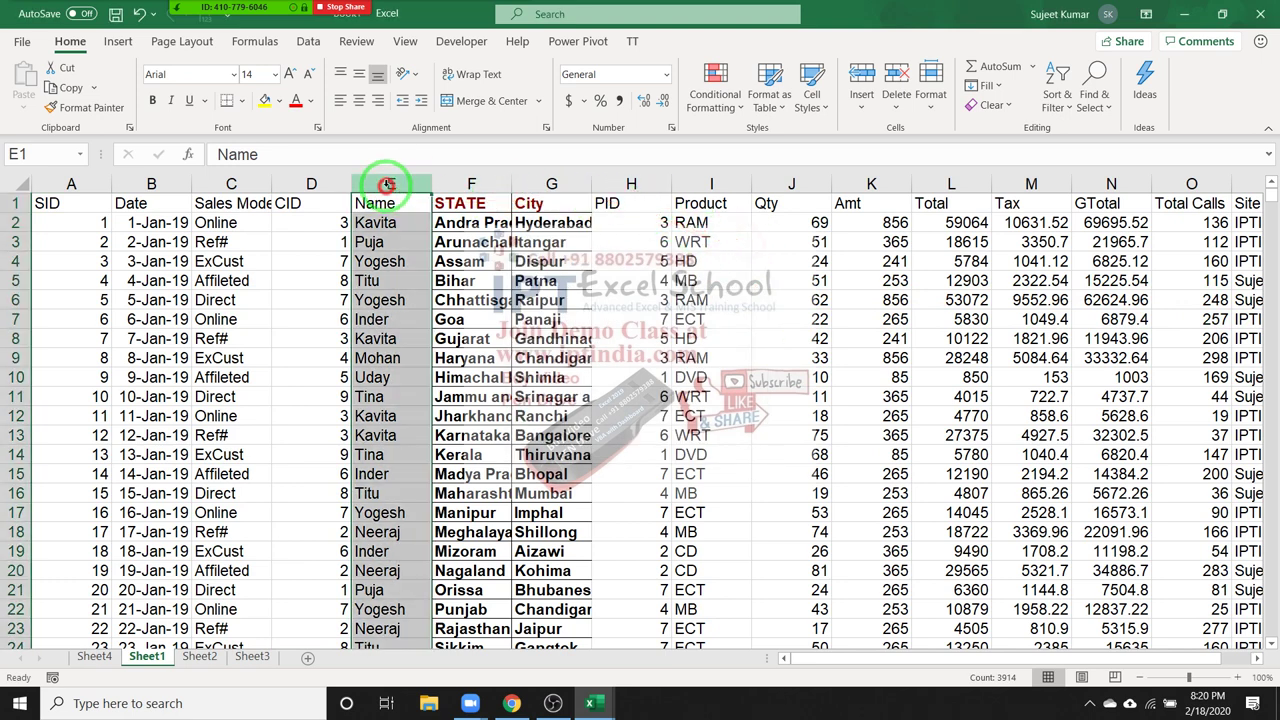
click(776, 183)
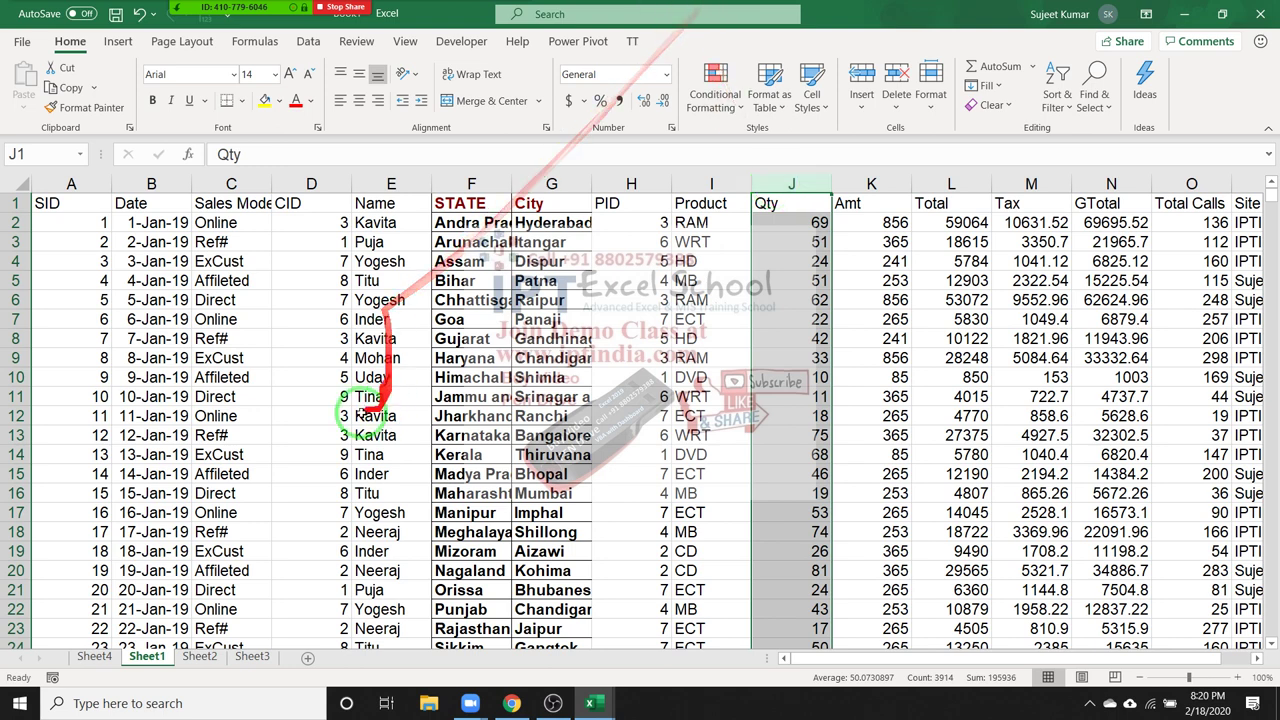
click(104, 664)
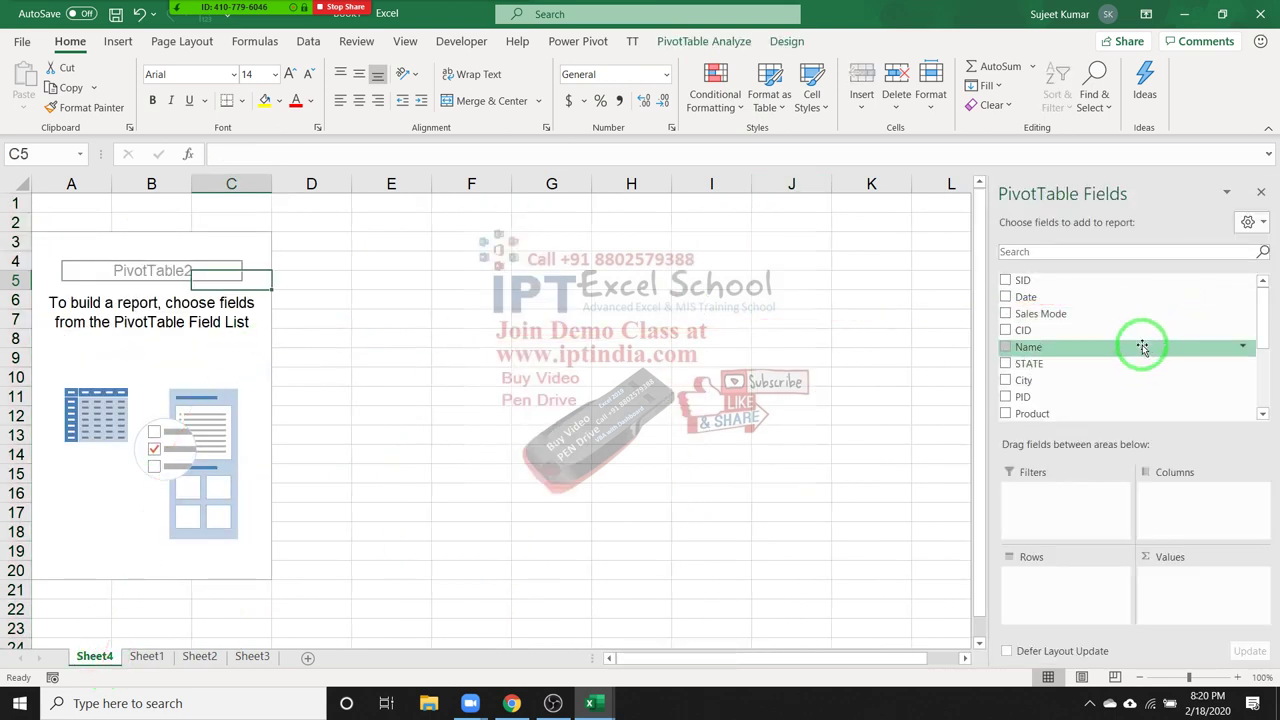
- Put Name in the pivot rows and Qty in Values, giving a 195936 grand total
drag(1146, 358, 1051, 575)
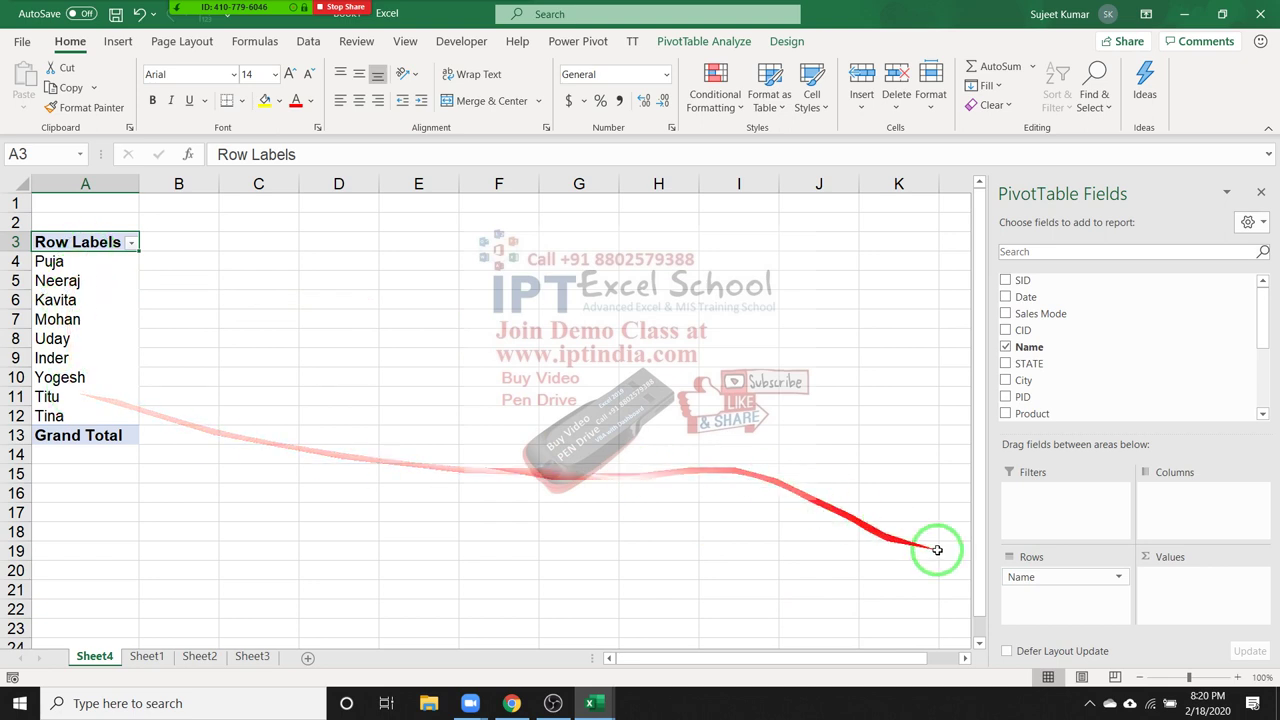
drag(1085, 577, 1163, 511)
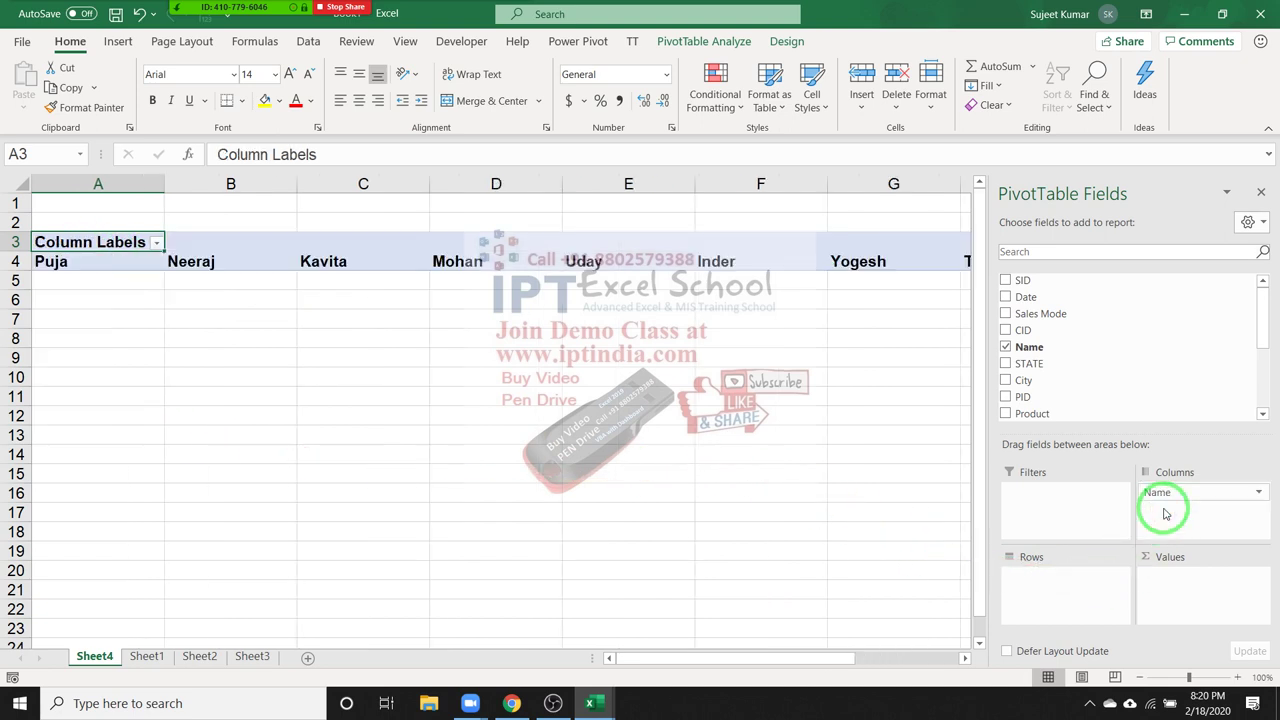
drag(1165, 507, 1107, 597)
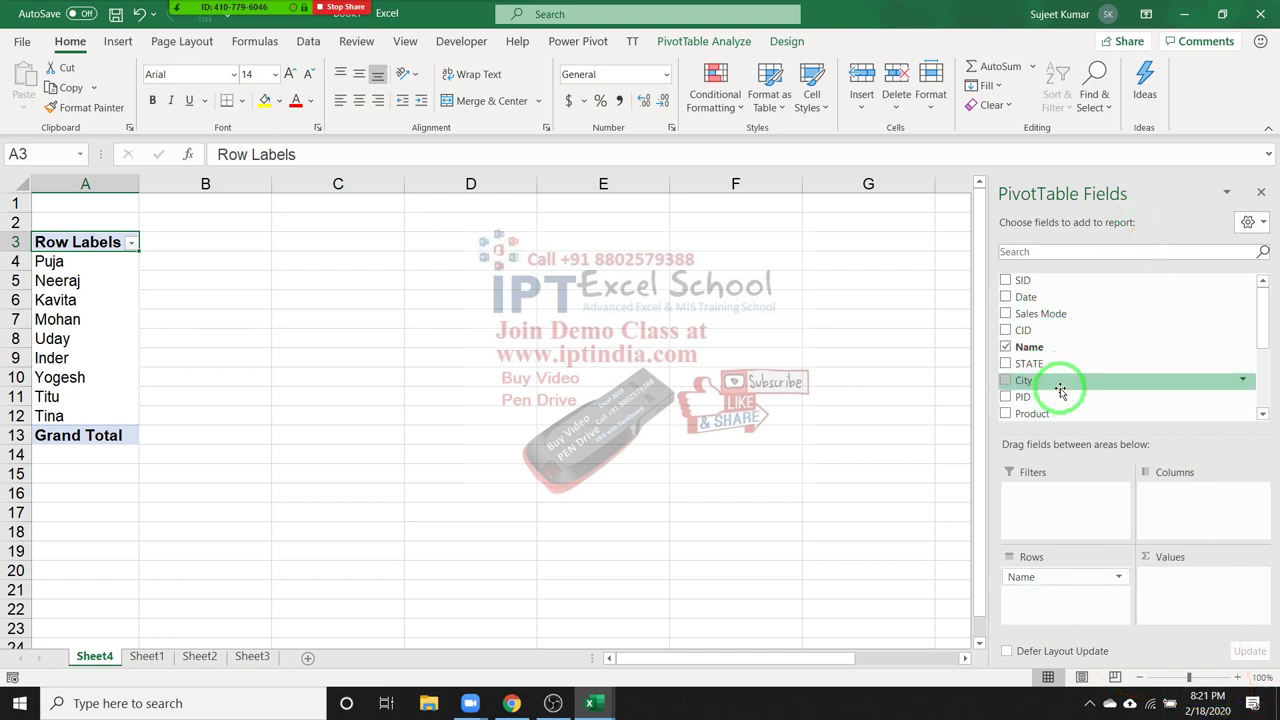
scroll(1063, 373, down, 3)
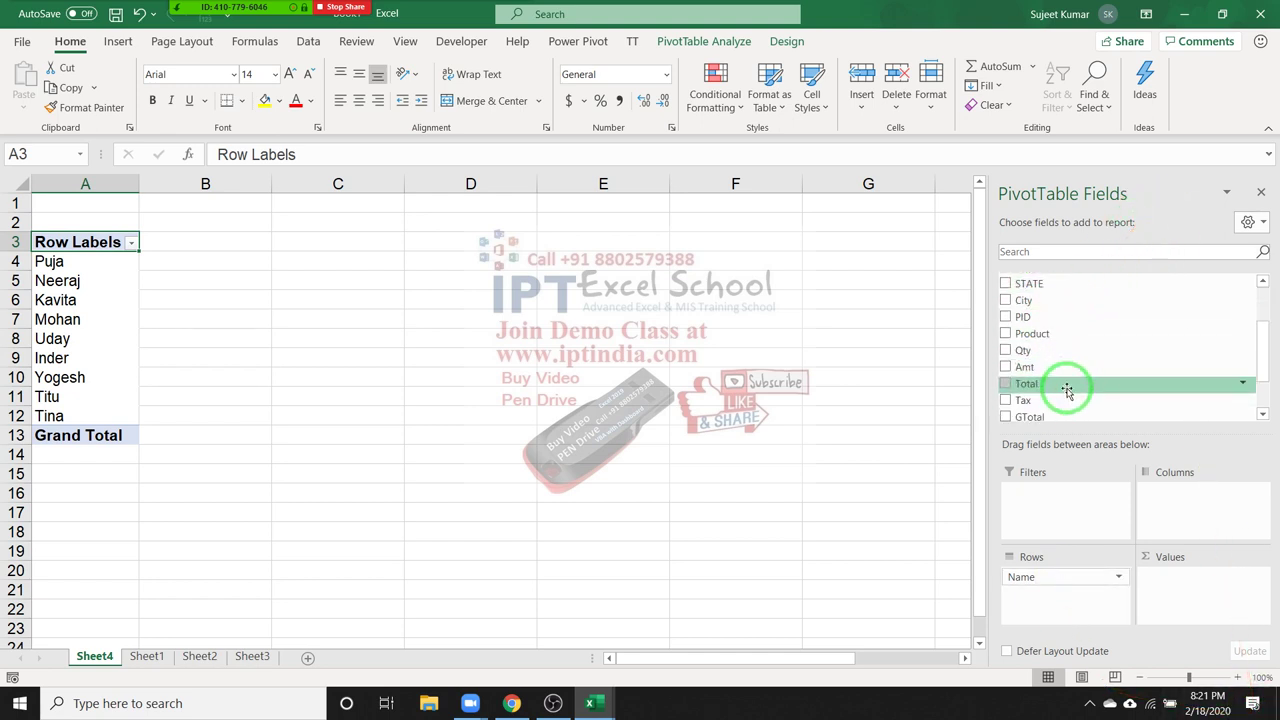
mouse_move(1063, 352)
mouse_down()
mouse_move(1172, 535)
mouse_move(1178, 577)
mouse_up()
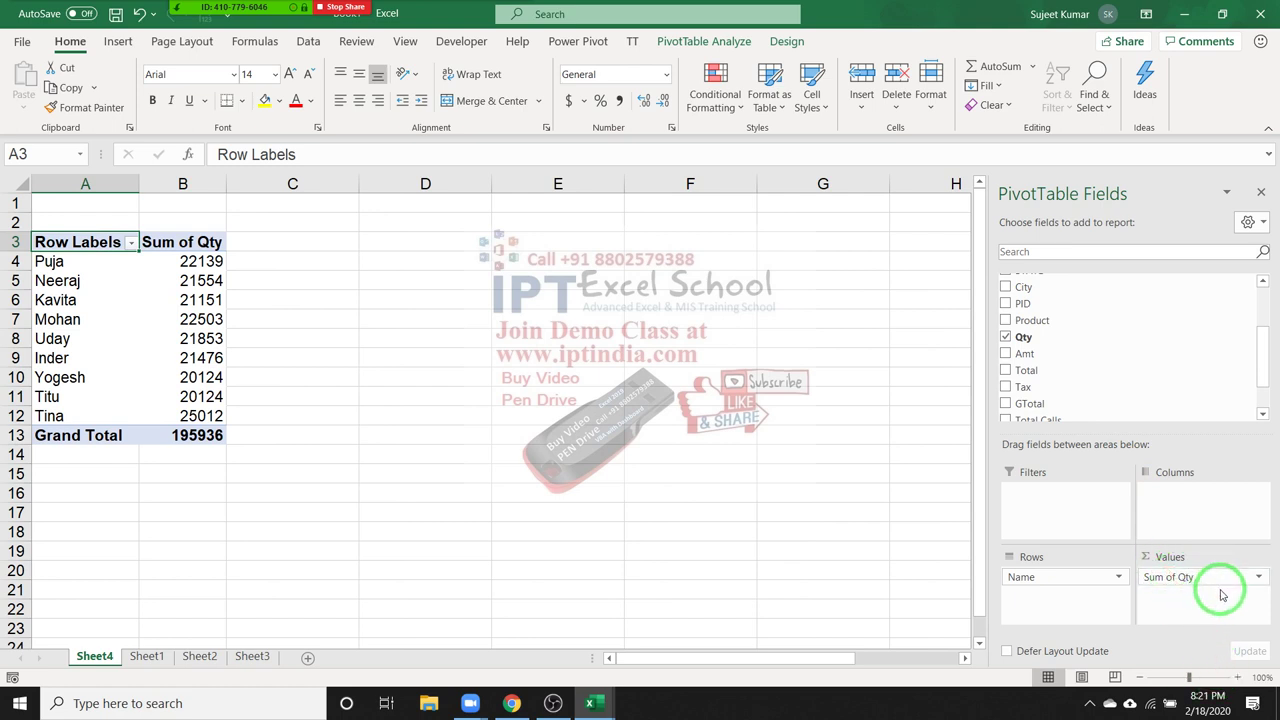
- Check the Sum of Qty field options and select pivot cells A3:B13 without changes
click(1214, 584)
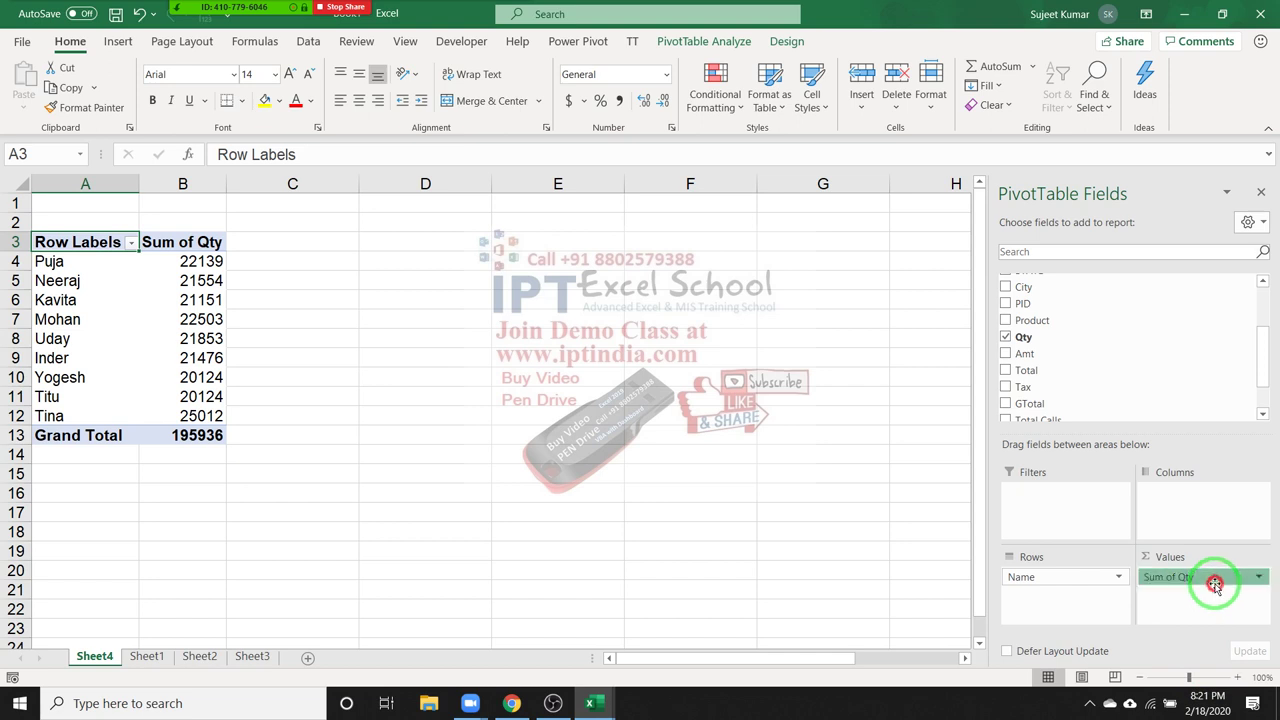
click(1213, 583)
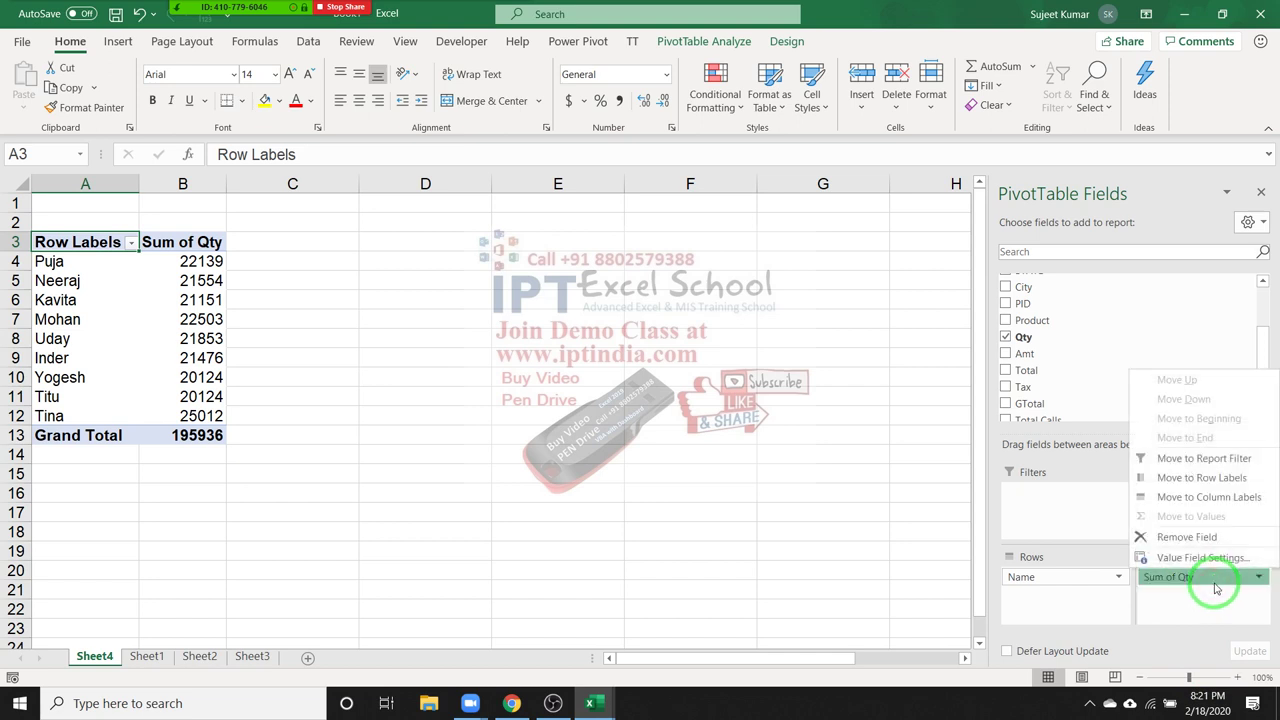
click(1215, 588)
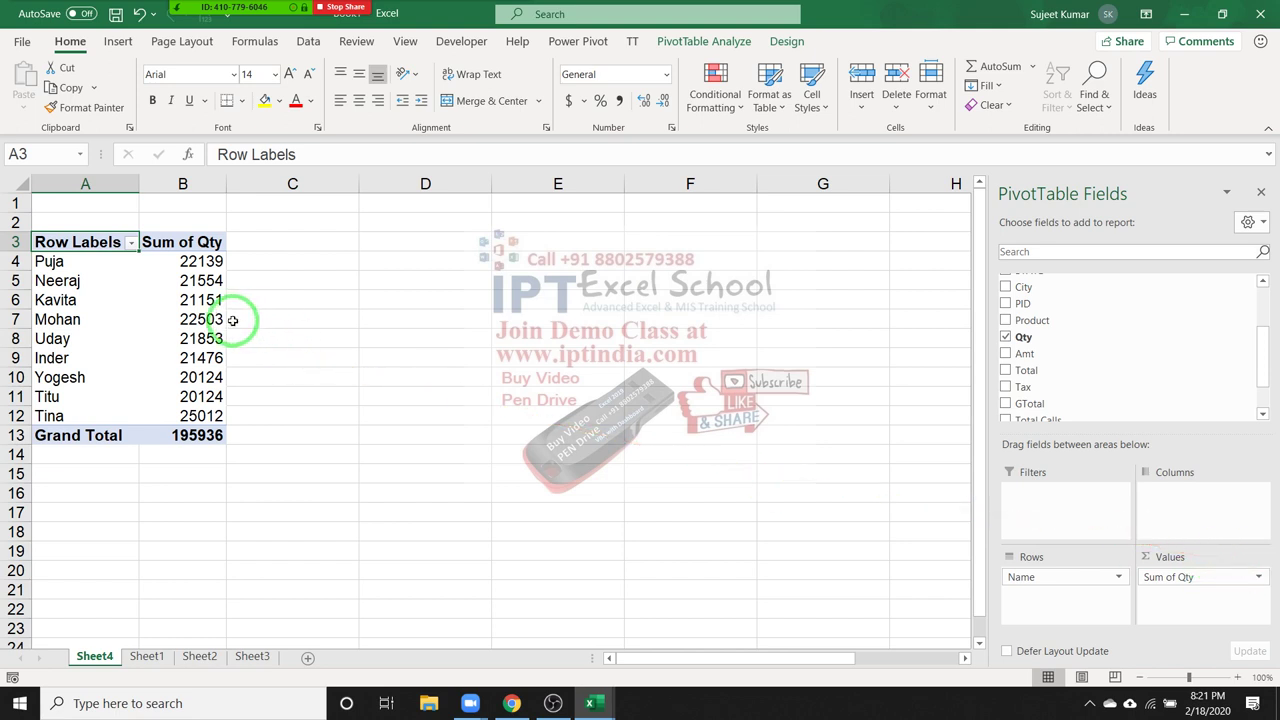
click(55, 261)
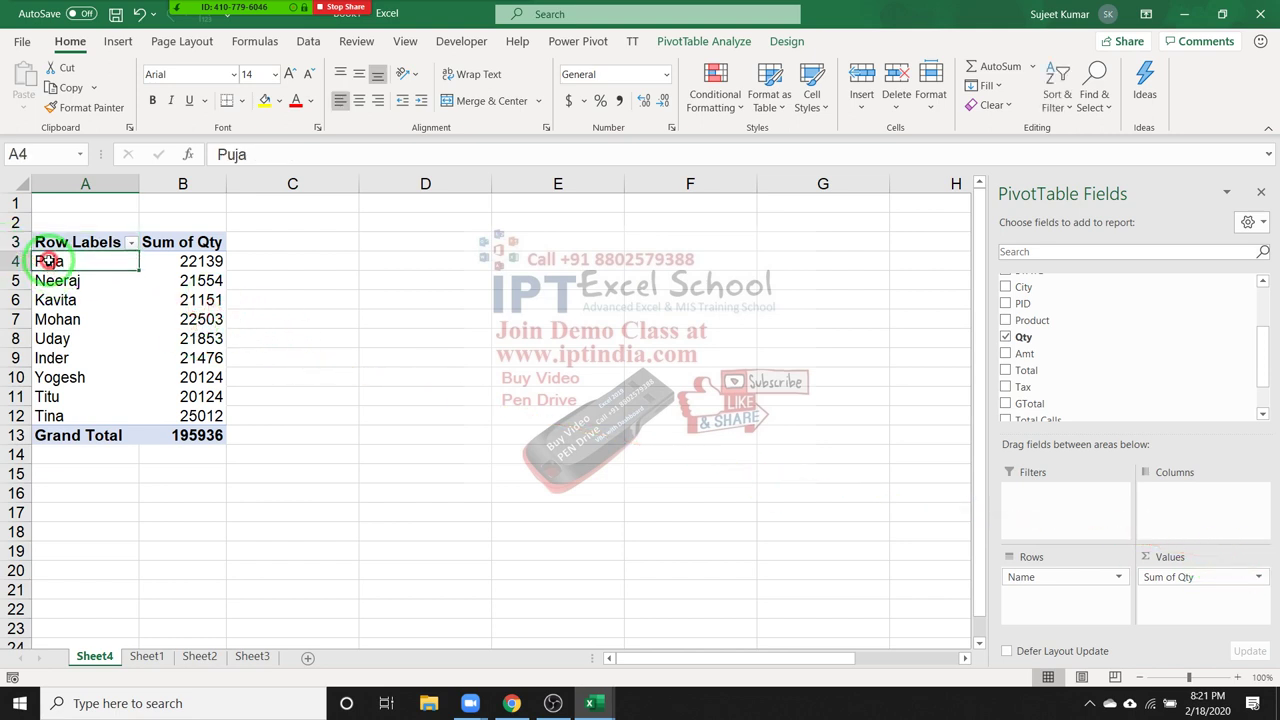
click(195, 261)
drag(95, 245, 193, 434)
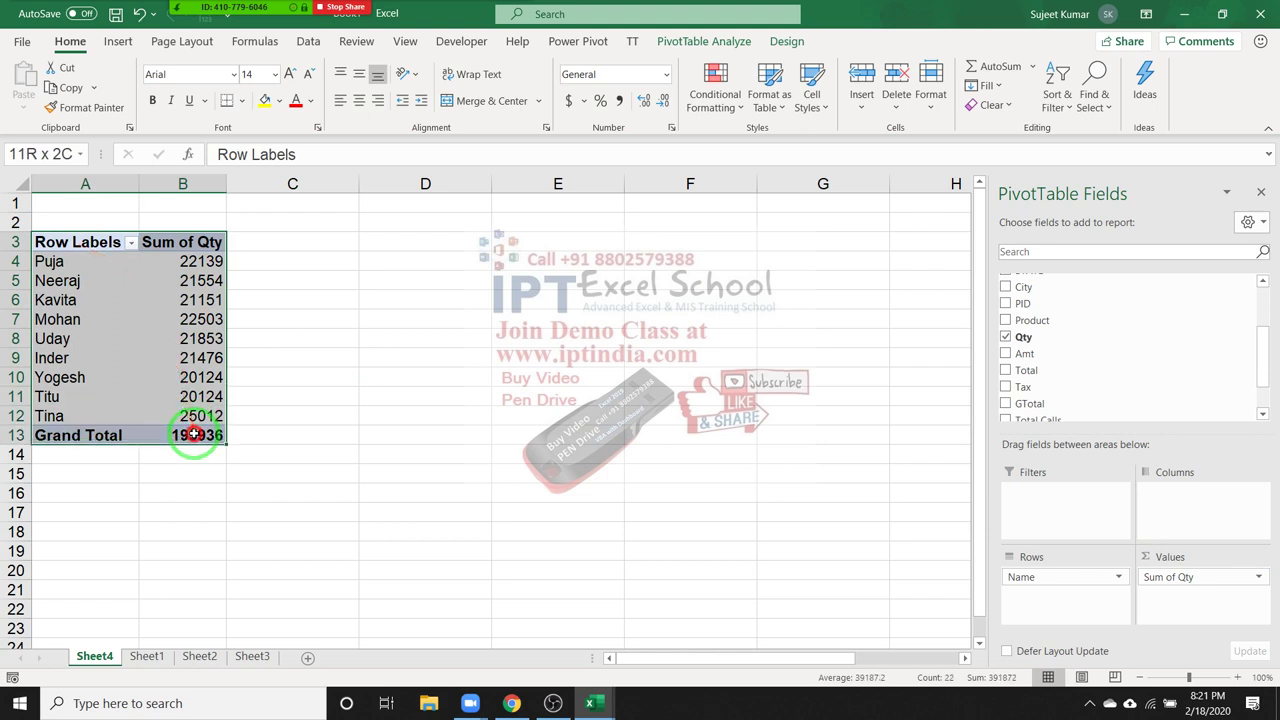
mouse_move(195, 432)
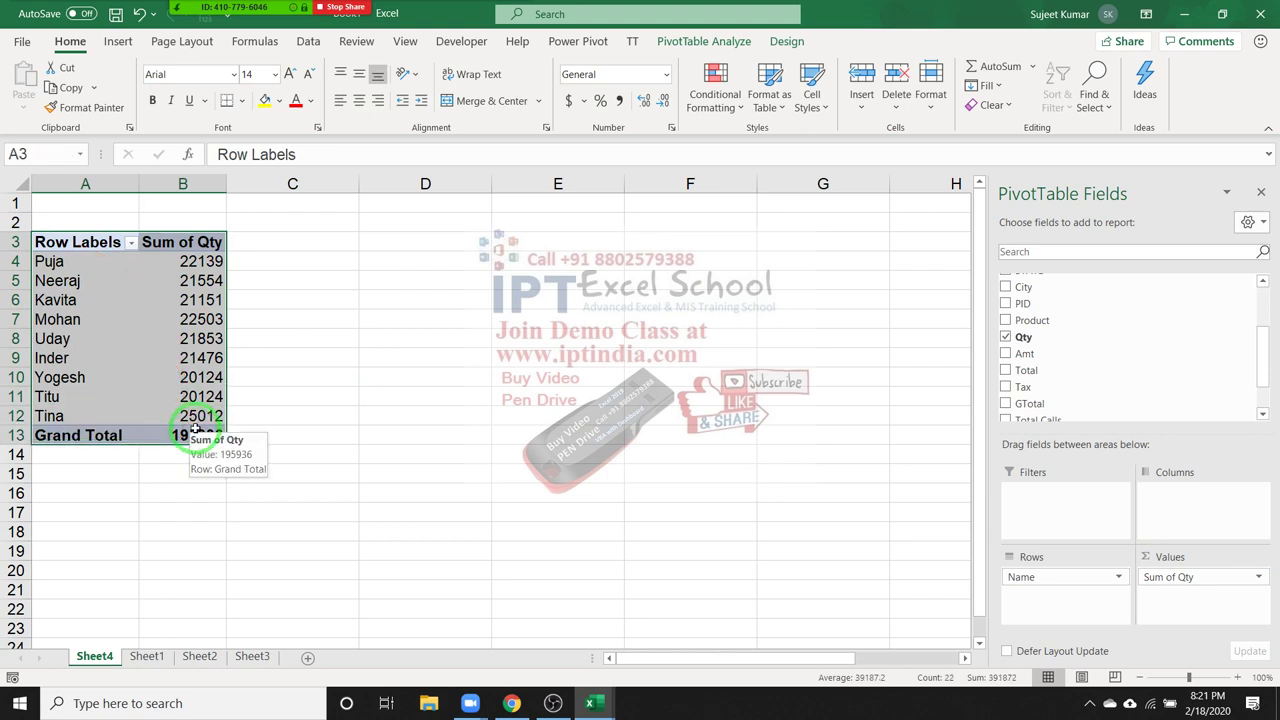
click(193, 397)
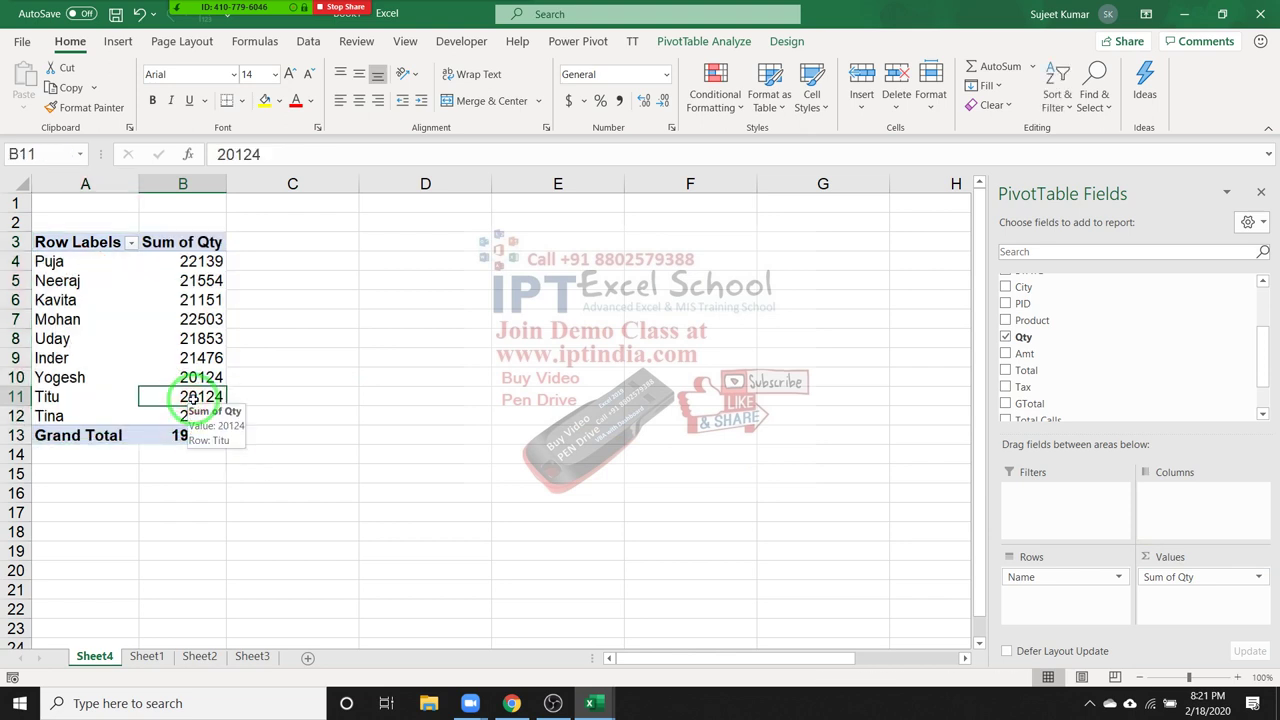
- Rename the pivot headers from Row Labels and Sum of Qty to Name and Total Sales
click(87, 244)
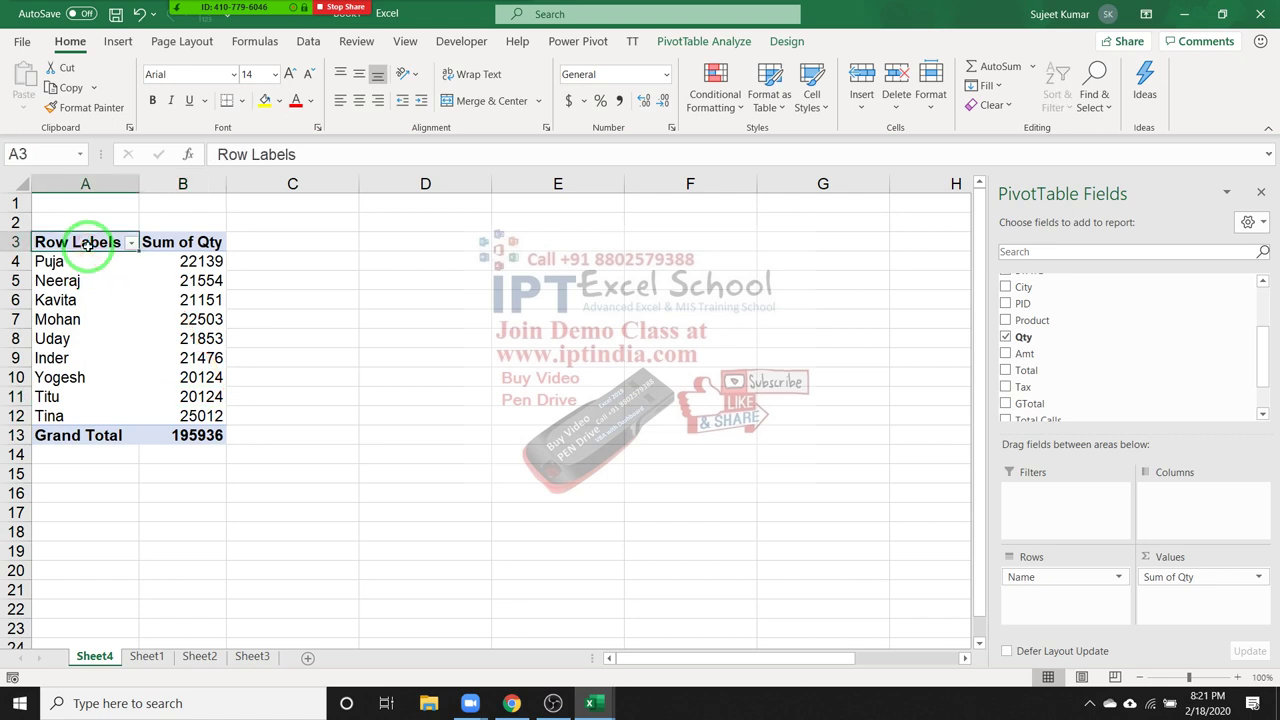
text(Name)
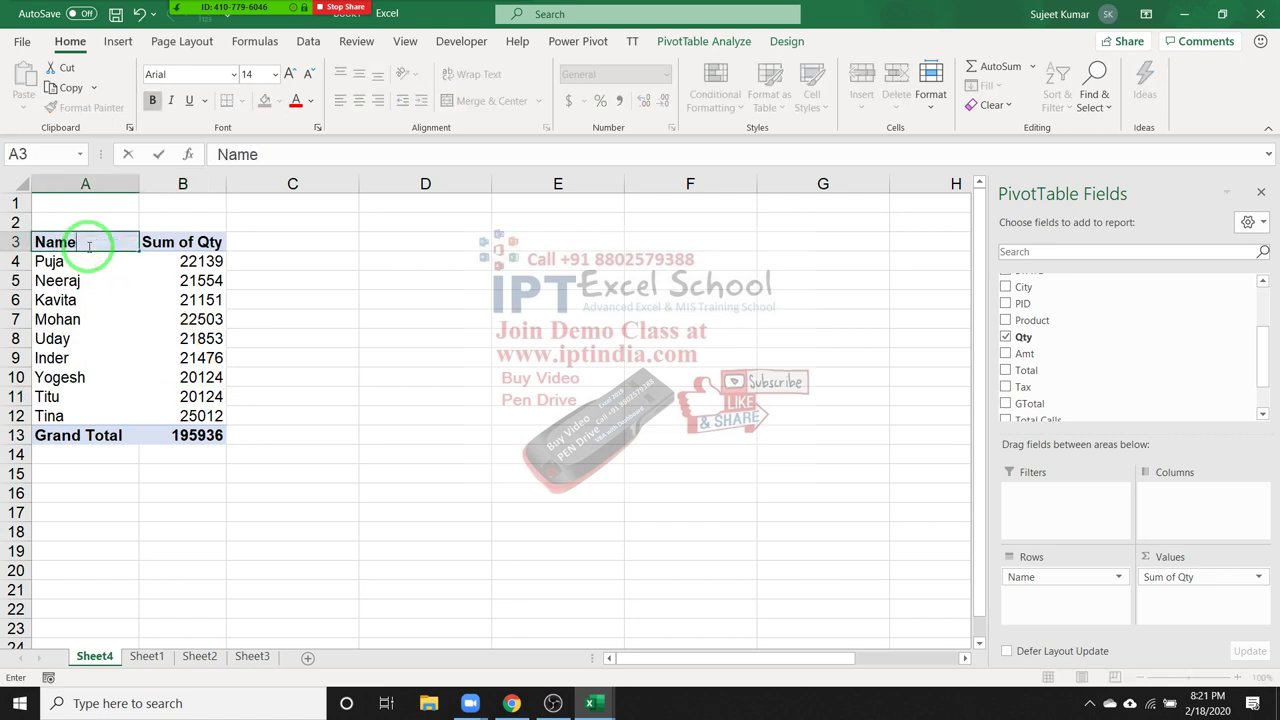
key(Return)
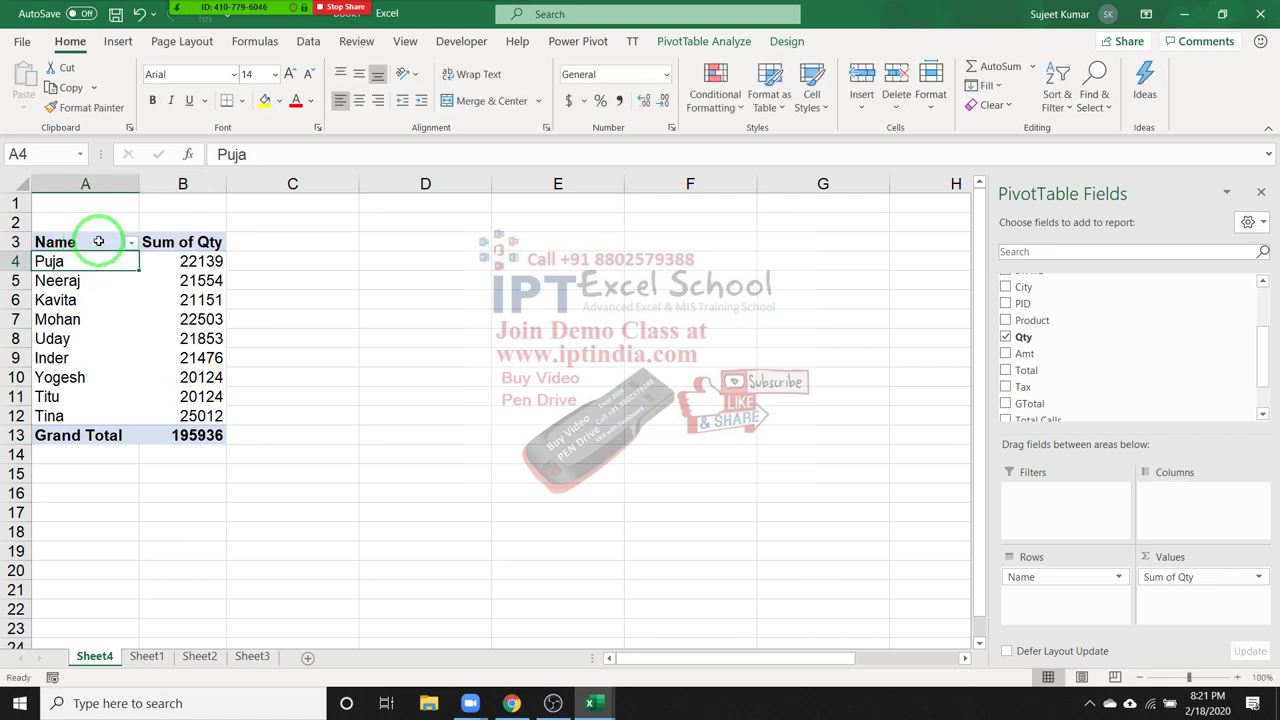
click(162, 243)
text(Total Sales)
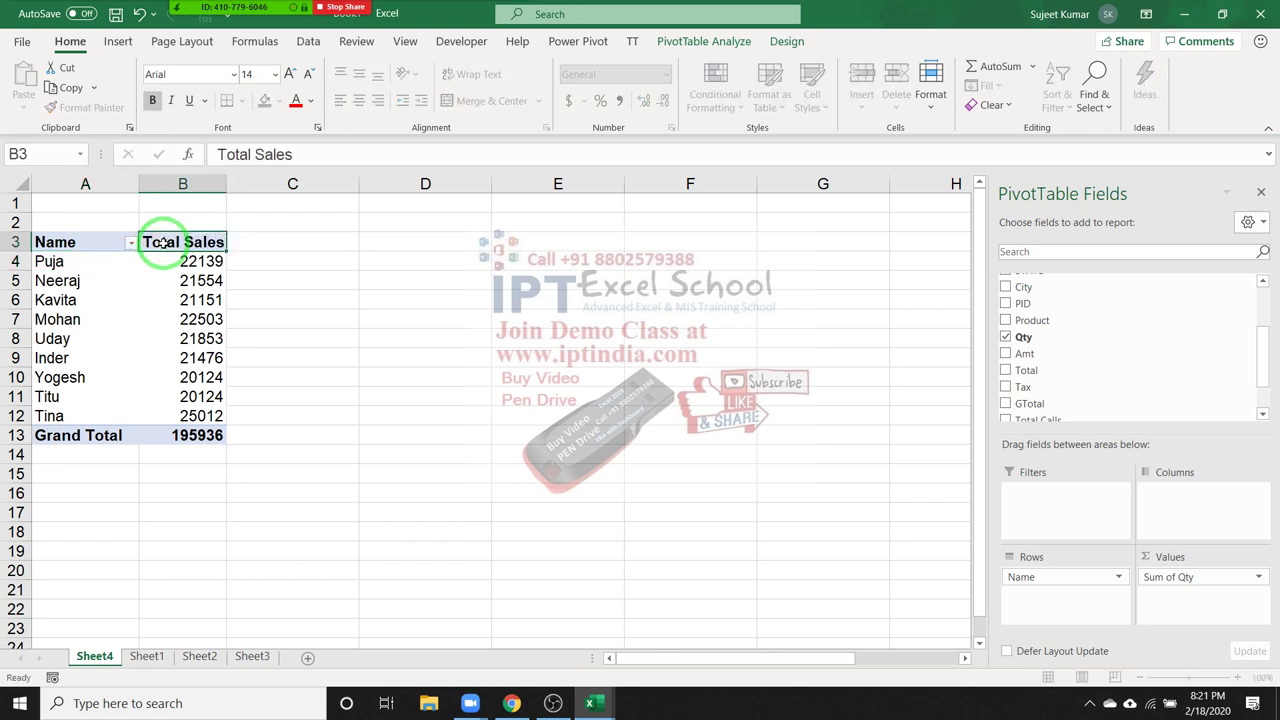
key(Return)
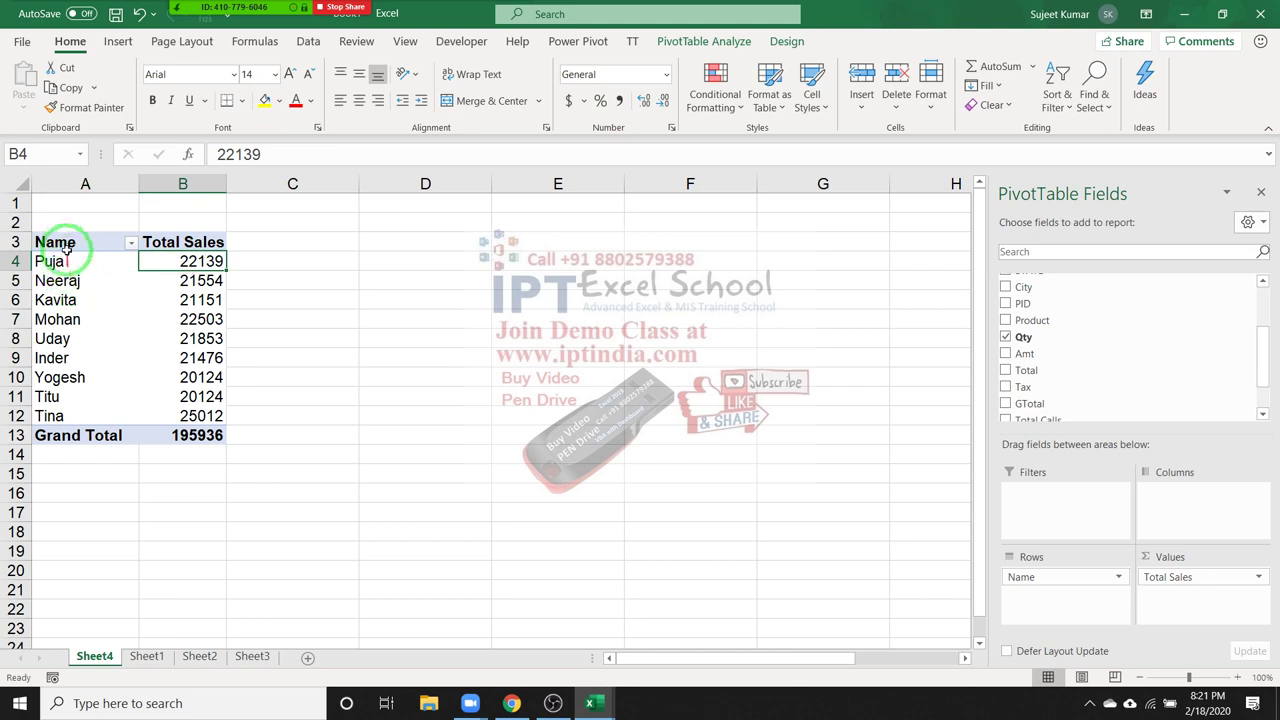
drag(65, 248, 72, 411)
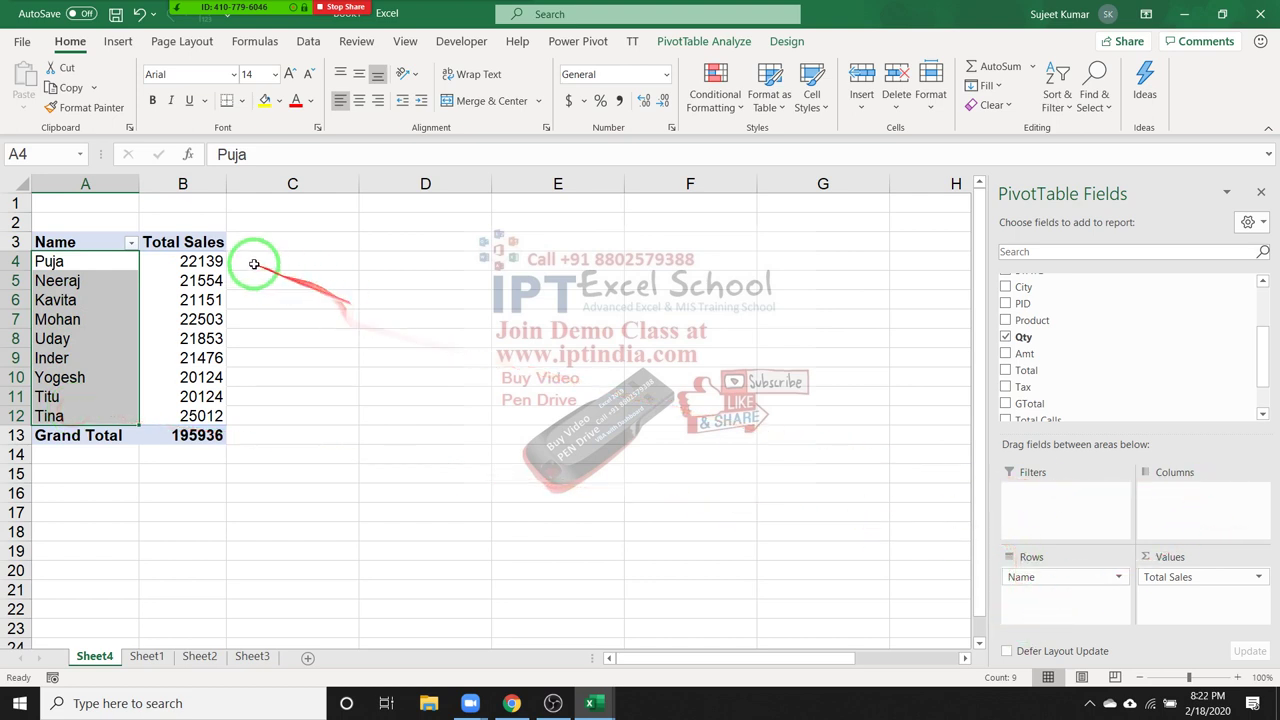
drag(198, 263, 190, 414)
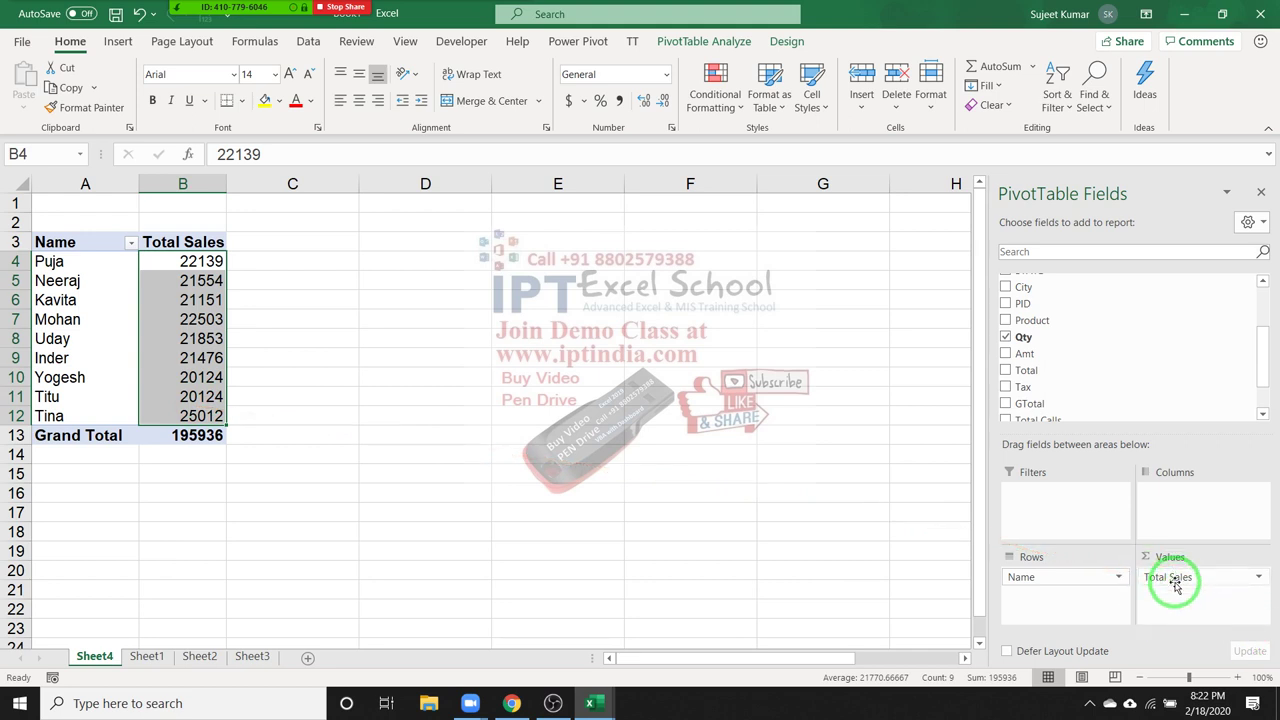
click(195, 358)
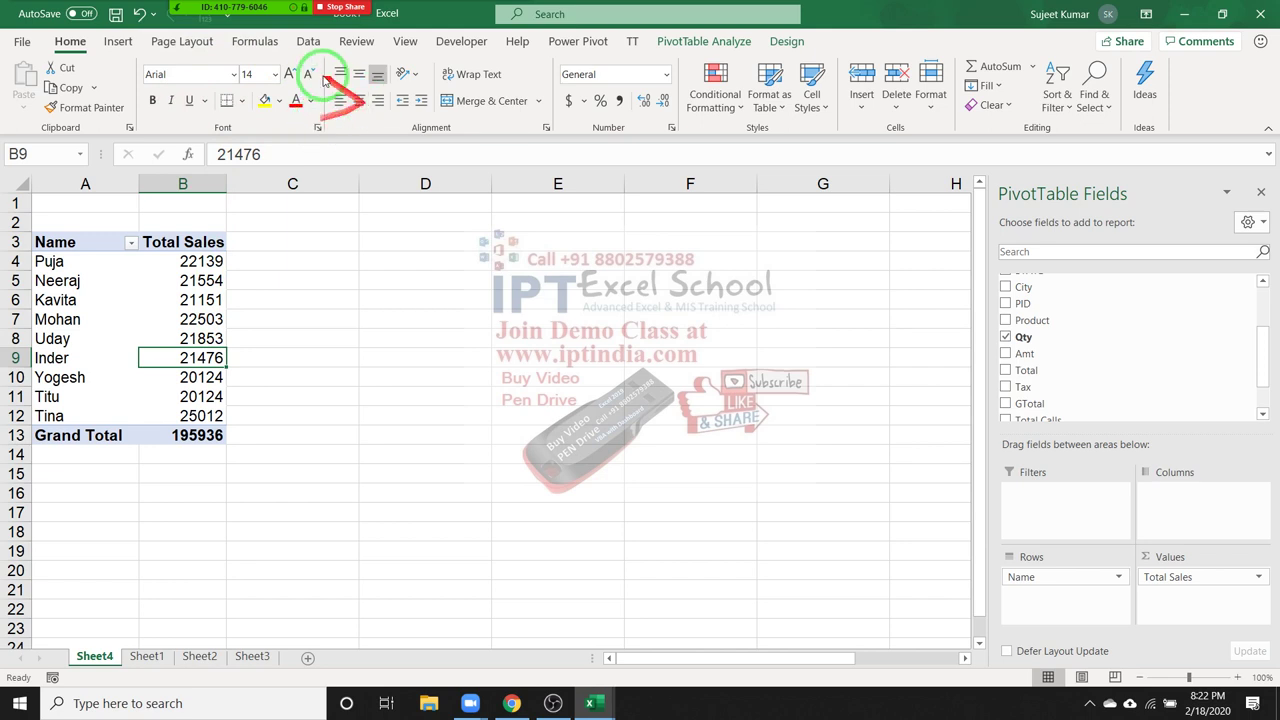
drag(414, 115, 437, 65)
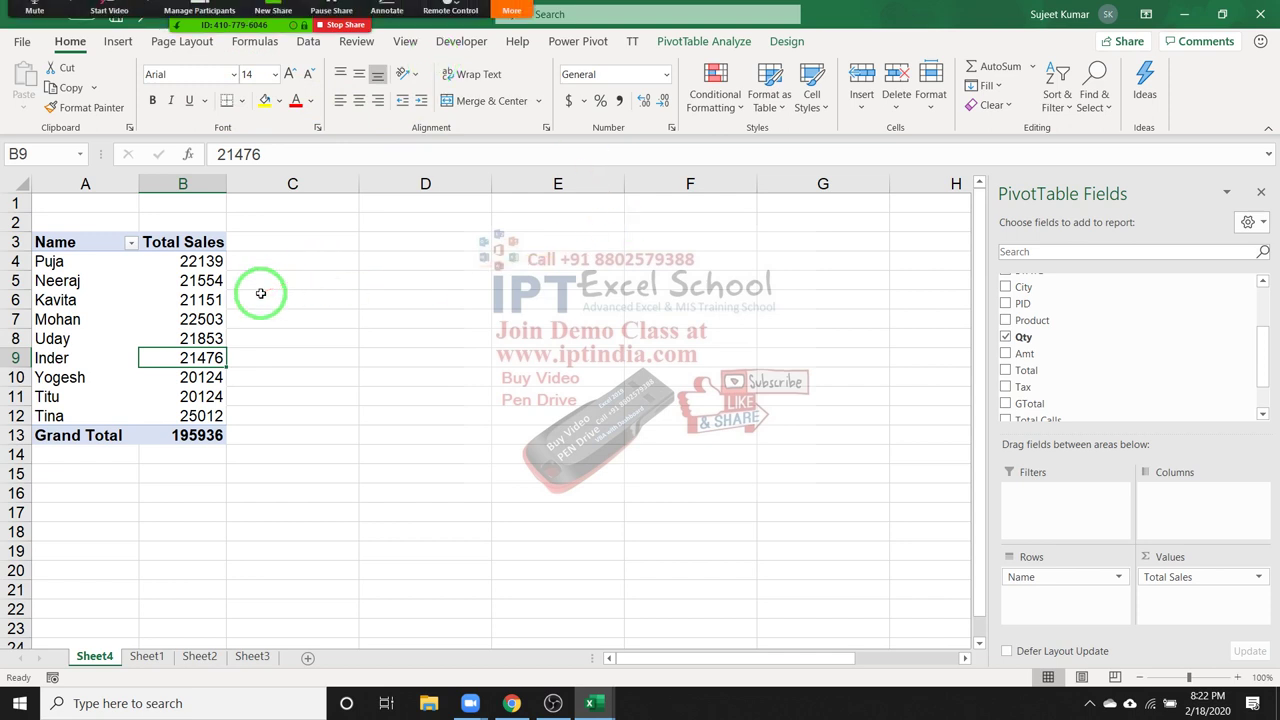
click(512, 12)
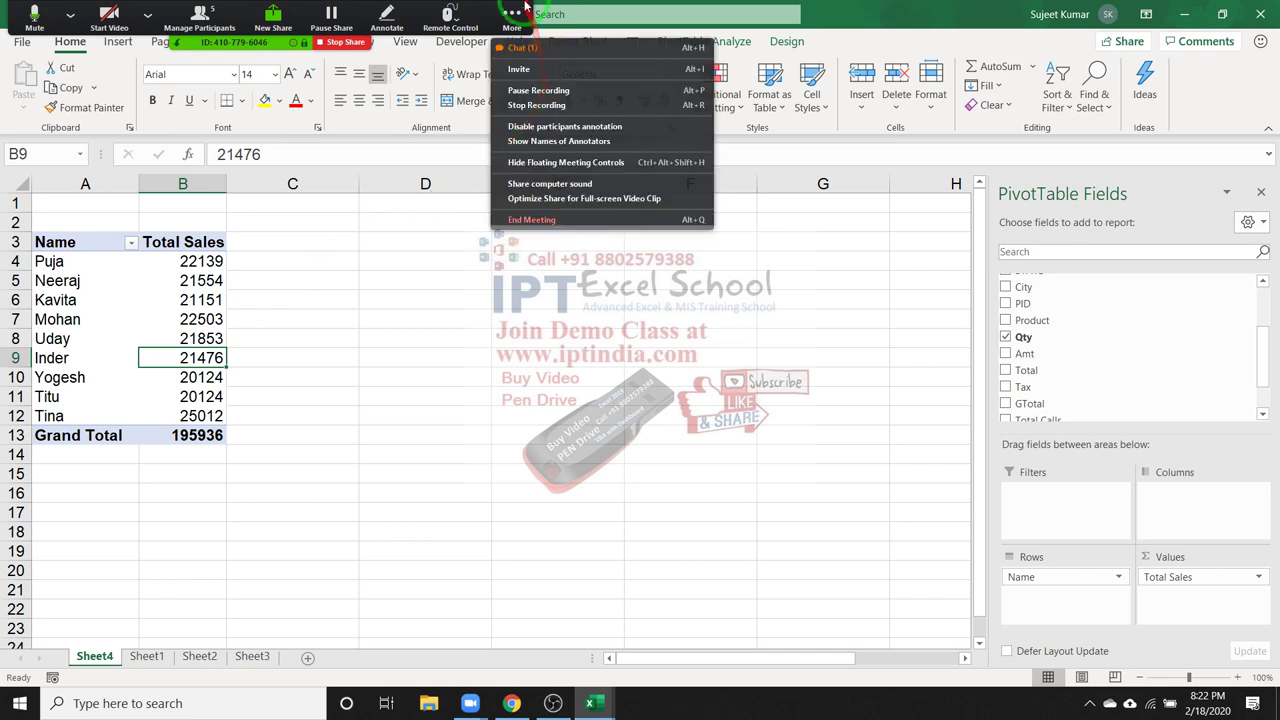
- Open the Zoom meeting group chat, read it, and close it
click(529, 56)
click(524, 43)
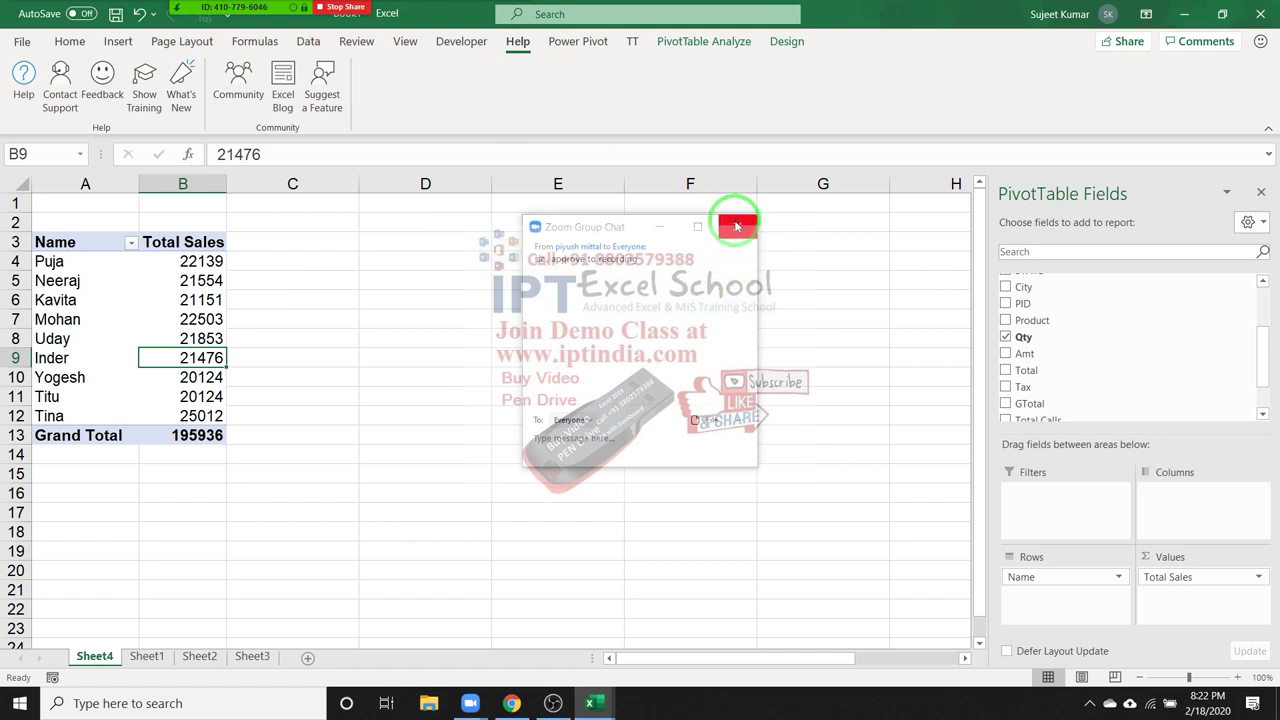
click(736, 226)
- Set a permission for one attendee in Zoom's participants list, then close it
click(199, 12)
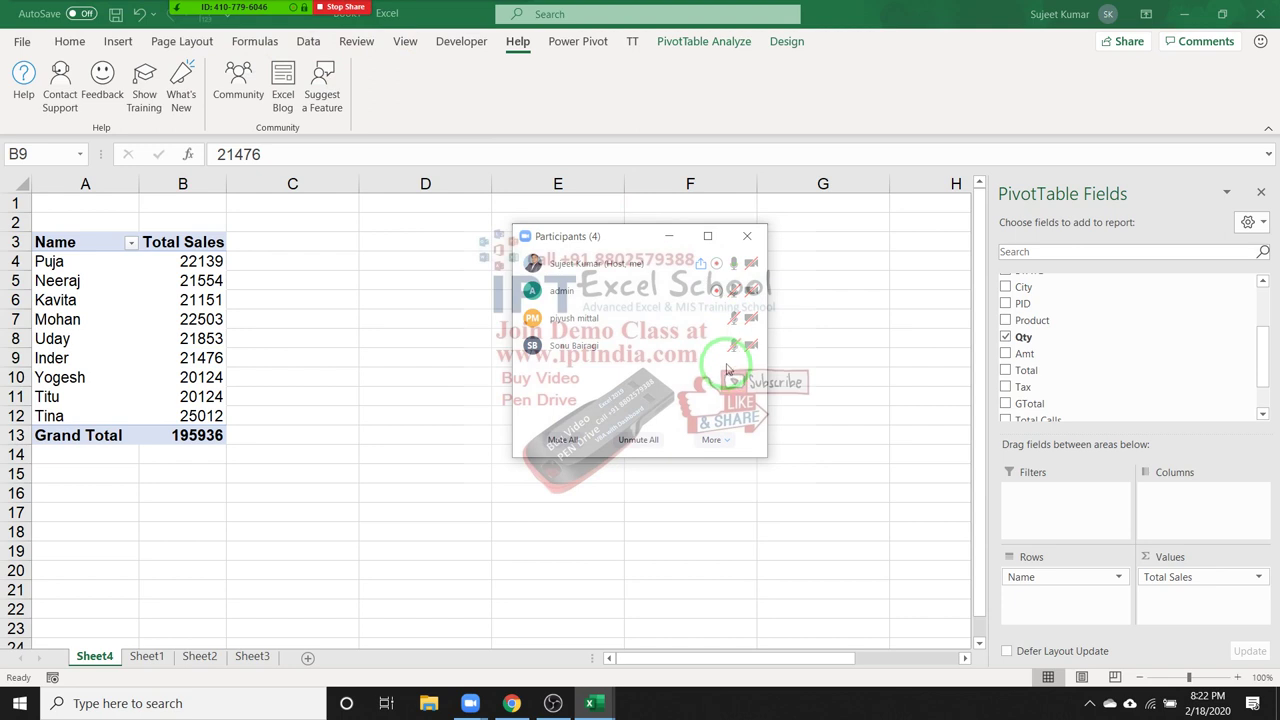
click(733, 318)
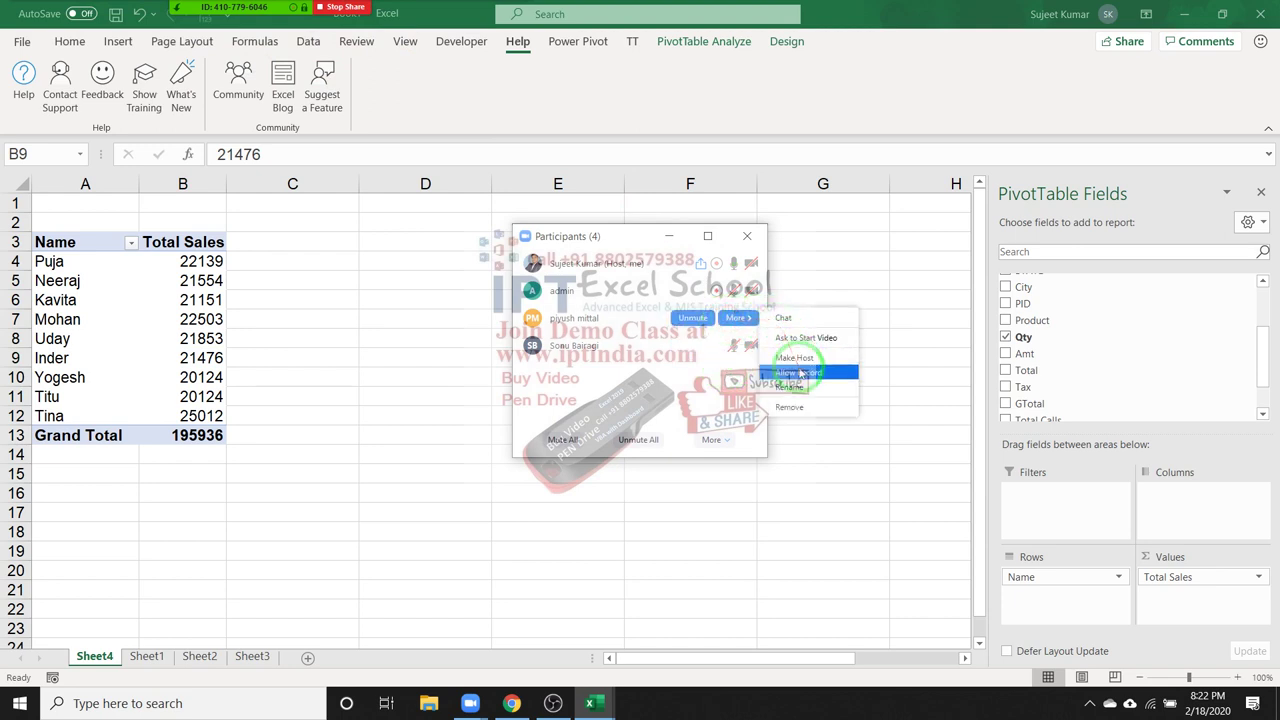
click(800, 363)
click(752, 232)
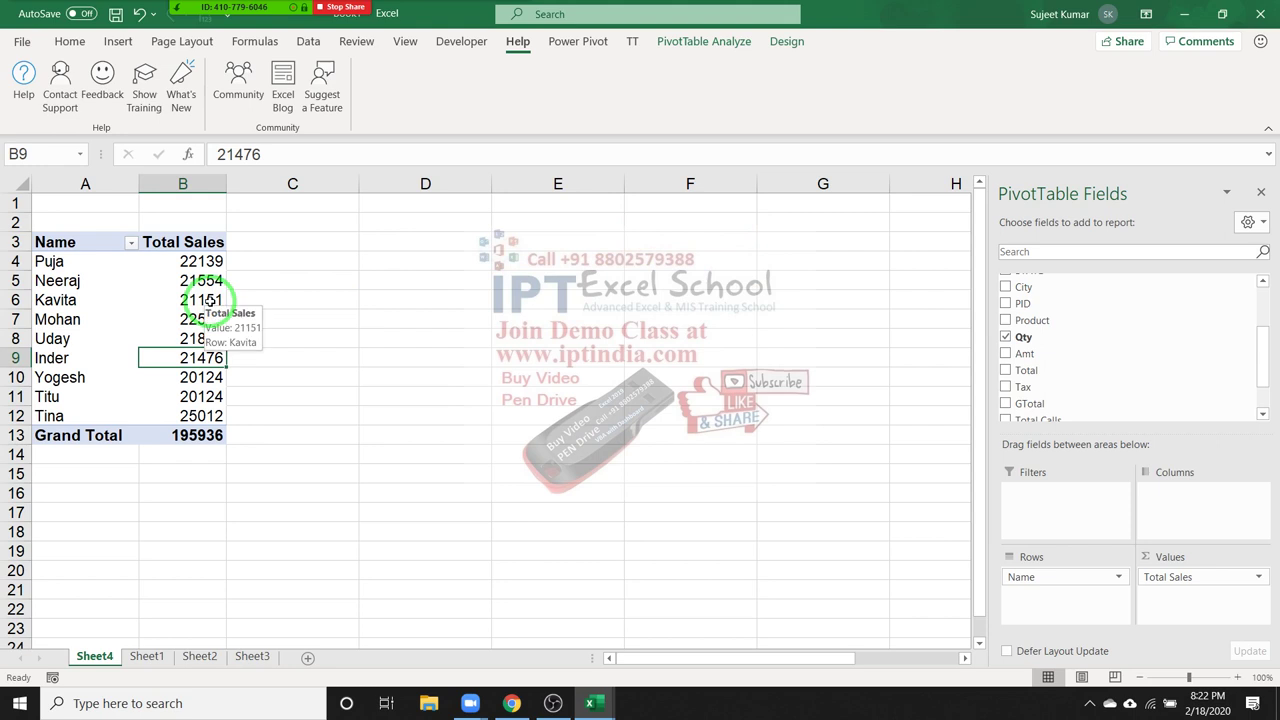
- Apply a gold Medium PivotTable style from the Design styles gallery to PivotTable2
click(683, 45)
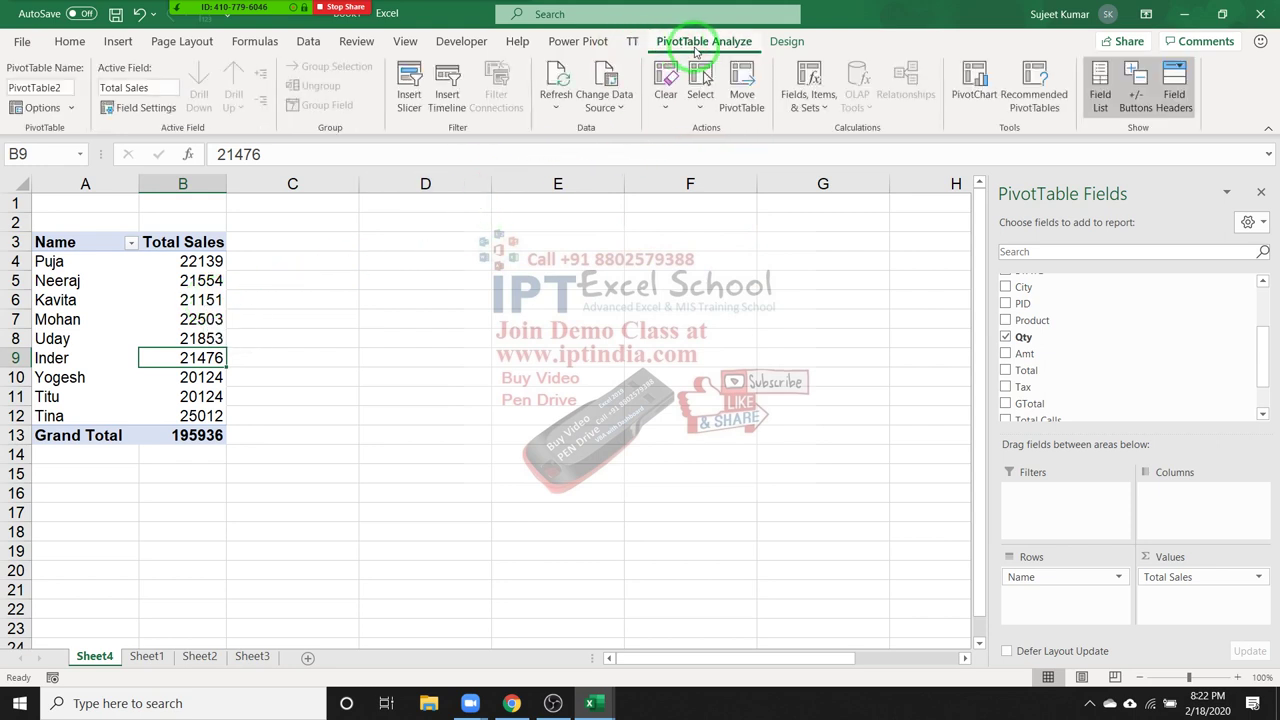
click(777, 50)
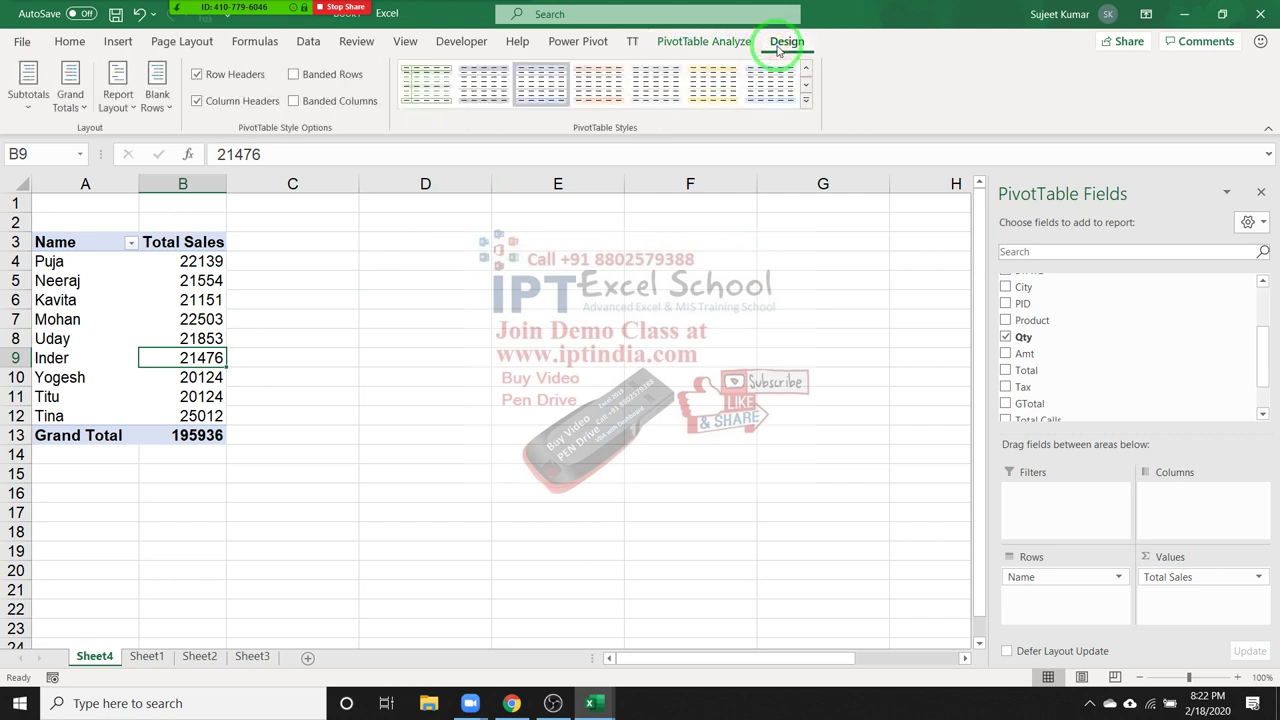
click(806, 100)
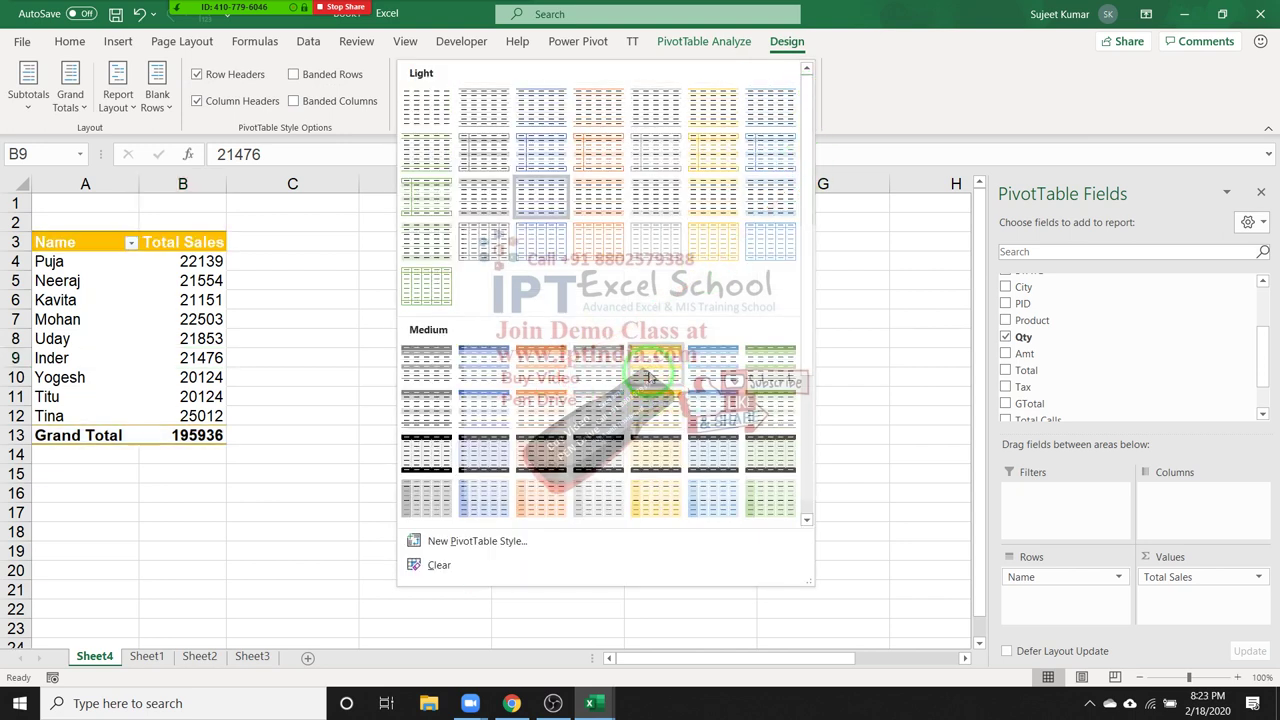
click(650, 372)
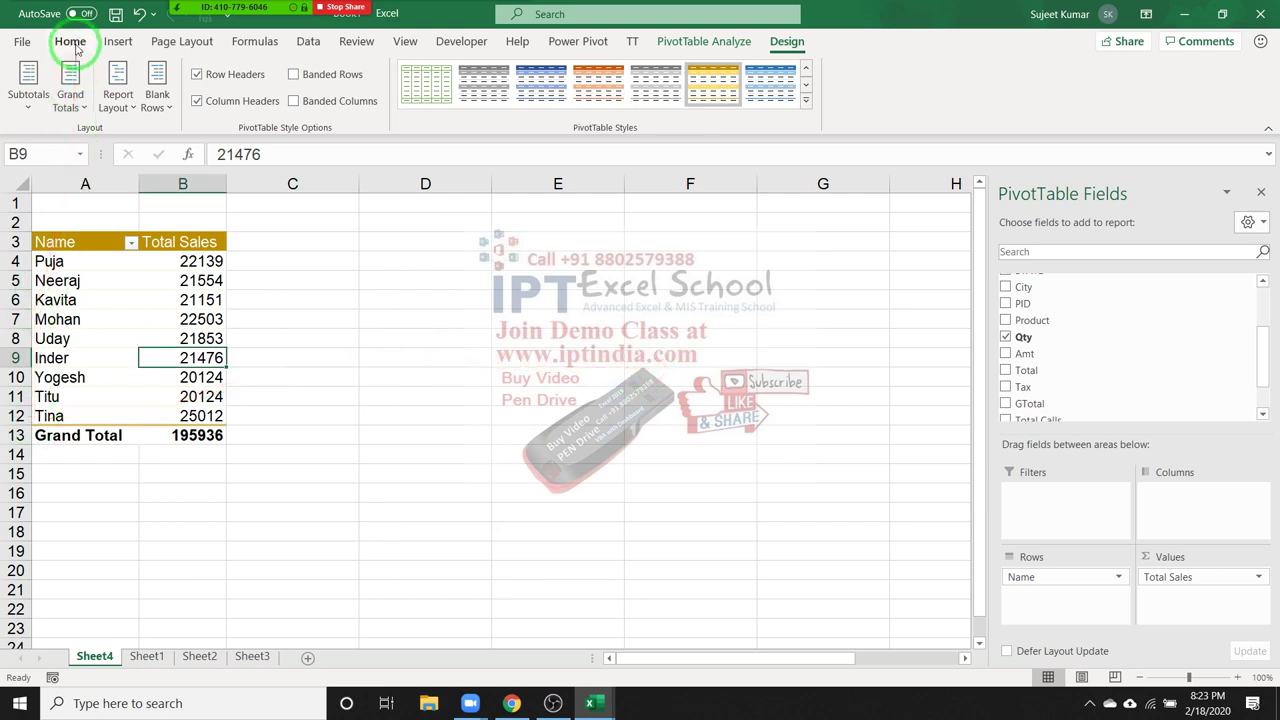
- Annotate the restyled pivot table and the empty rows below it with the pen
drag(80, 52, 126, 405)
mouse_move(131, 510)
mouse_down()
mouse_move(143, 474)
mouse_move(514, 157)
mouse_up()
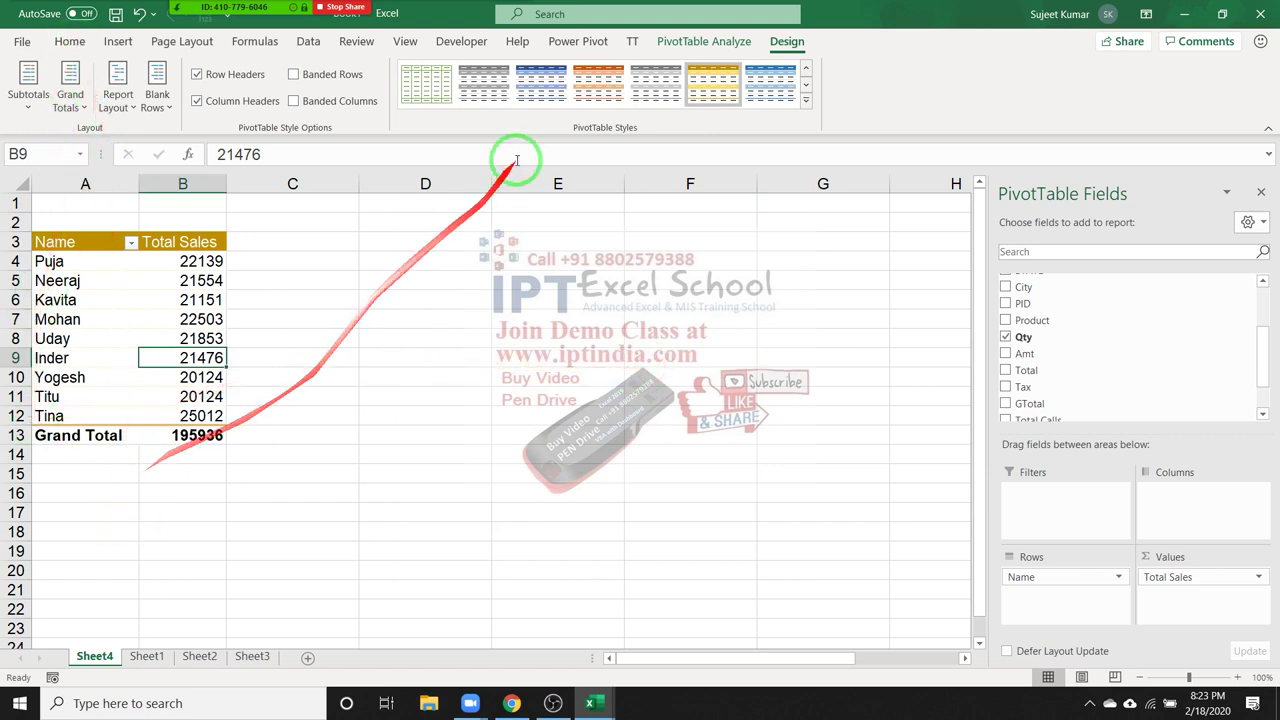
drag(457, 100, 250, 289)
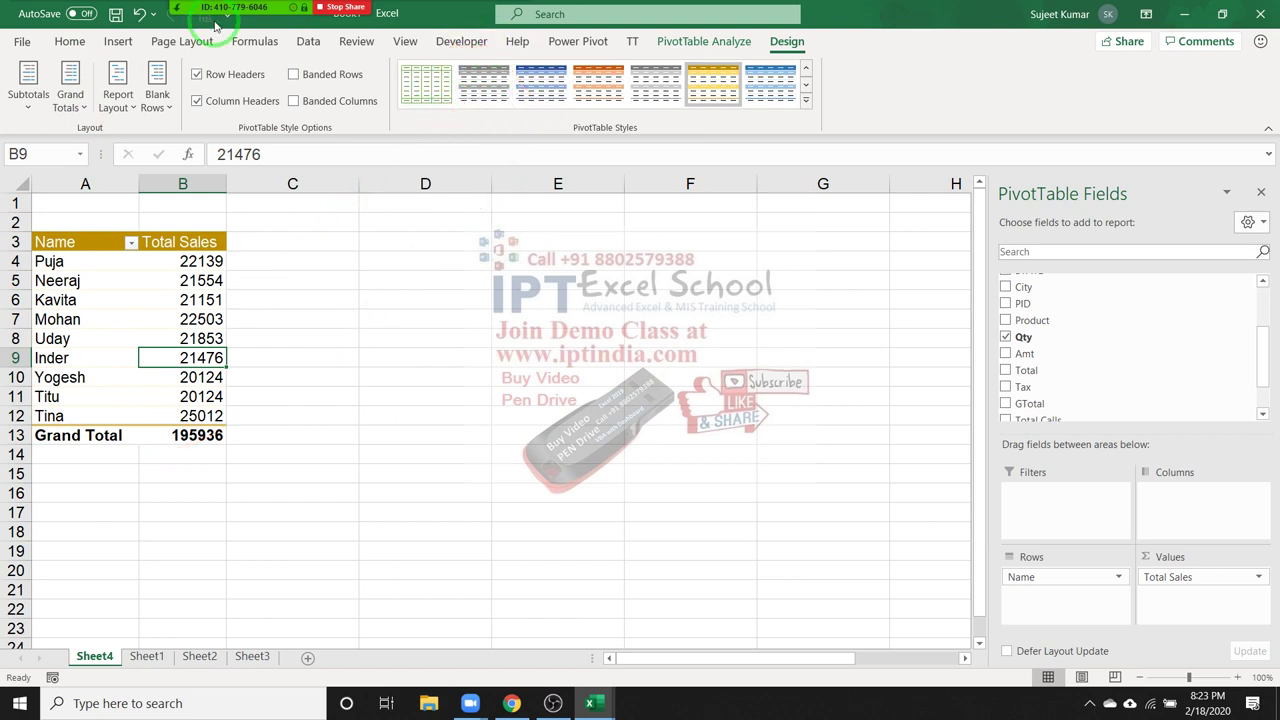
mouse_move(215, 25)
mouse_down()
mouse_move(180, 257)
mouse_move(223, 566)
mouse_move(194, 143)
mouse_move(120, 52)
mouse_up()
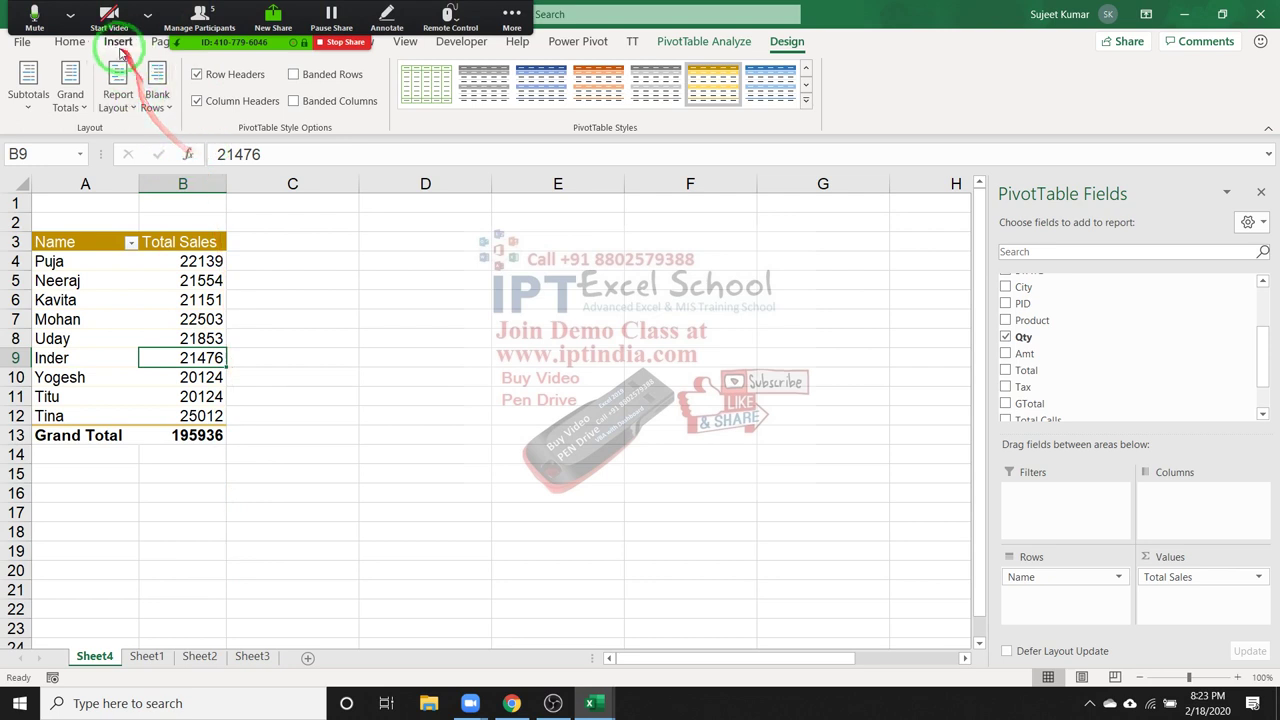
click(69, 41)
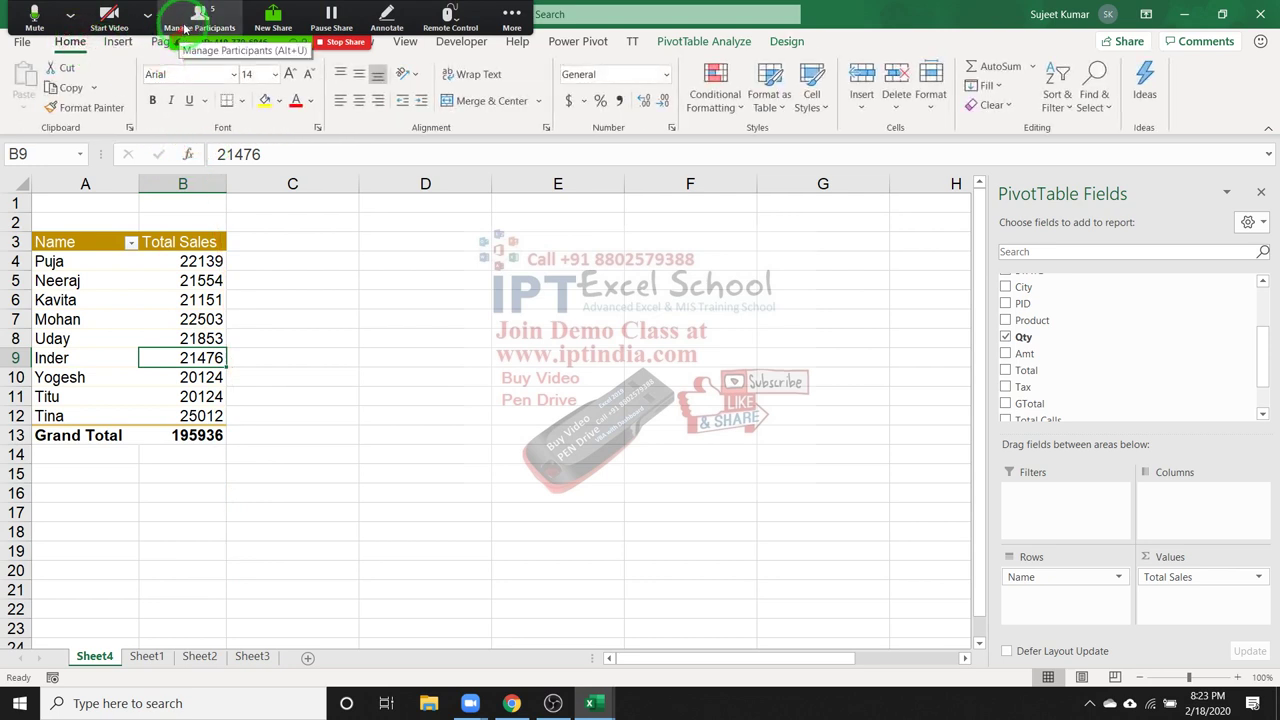
click(185, 28)
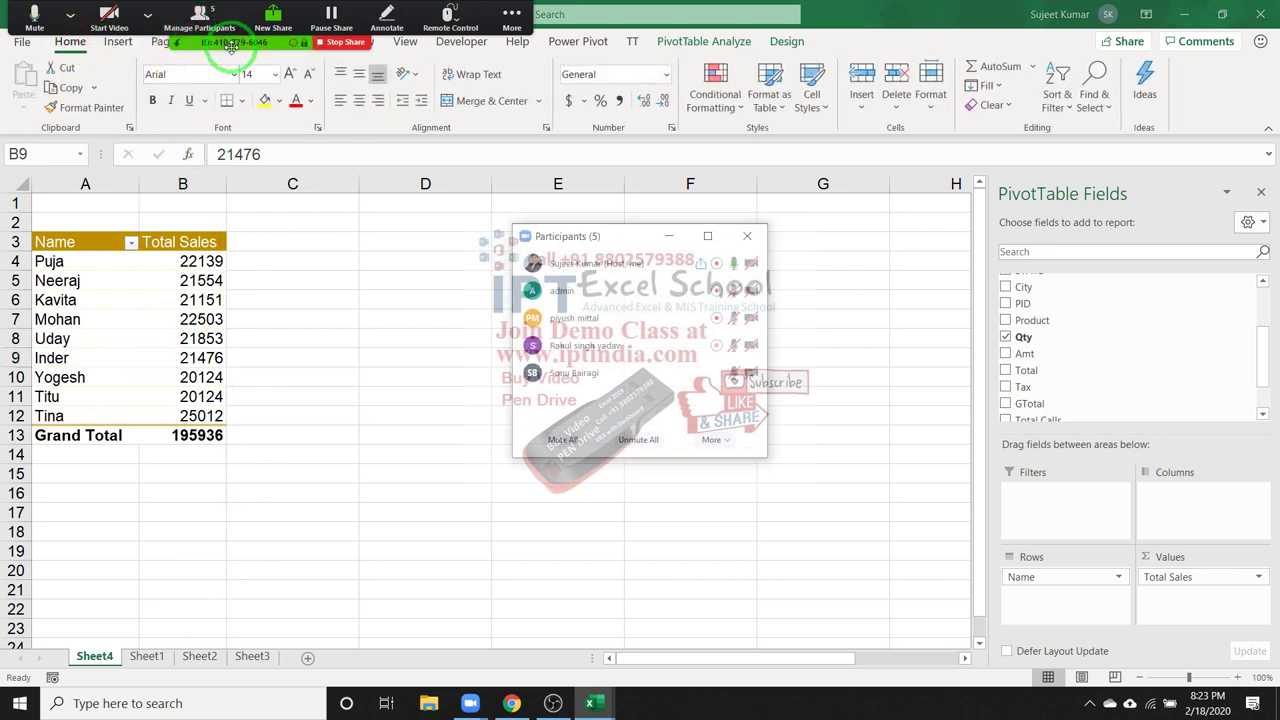
drag(231, 48, 714, 271)
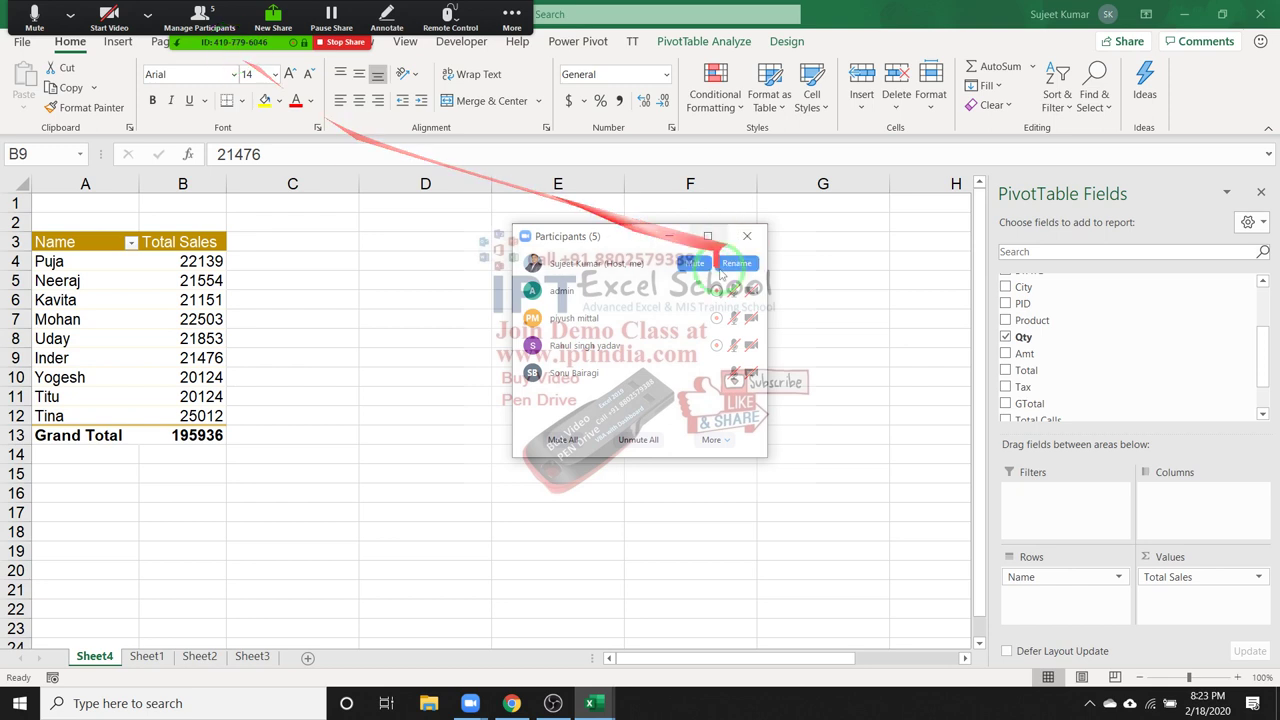
mouse_move(701, 385)
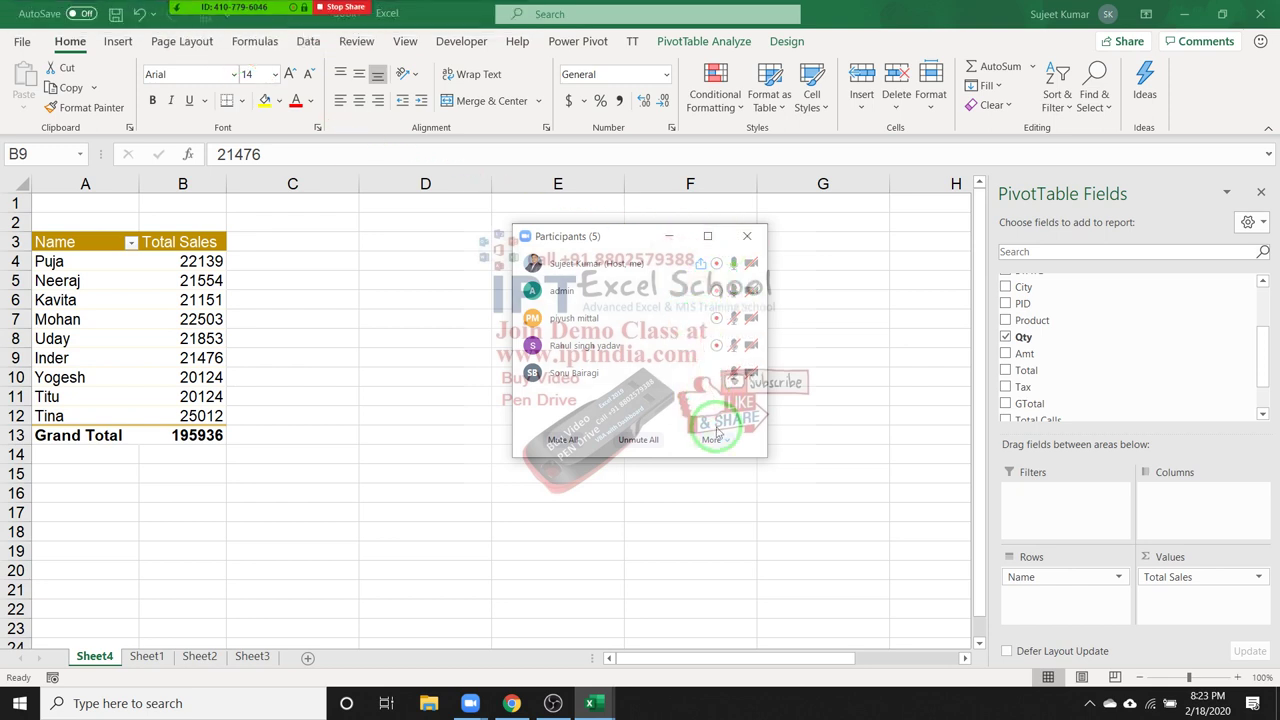
drag(716, 432, 165, 288)
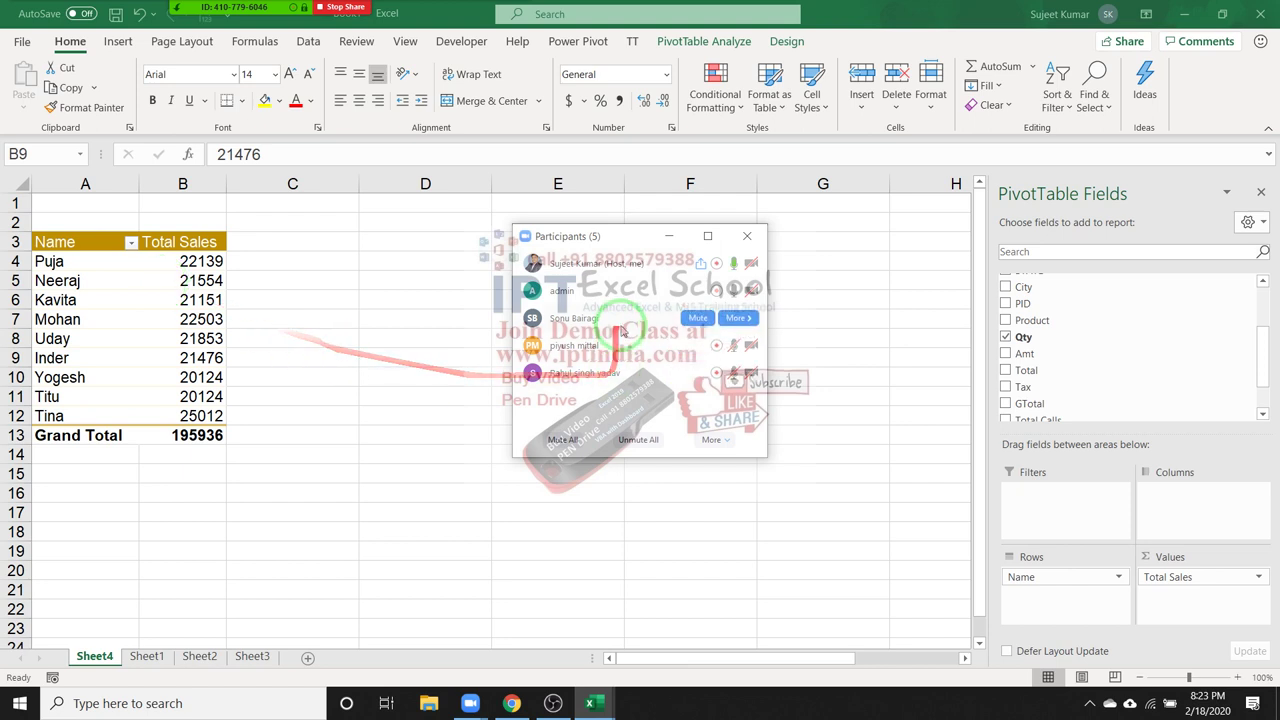
mouse_move(636, 300)
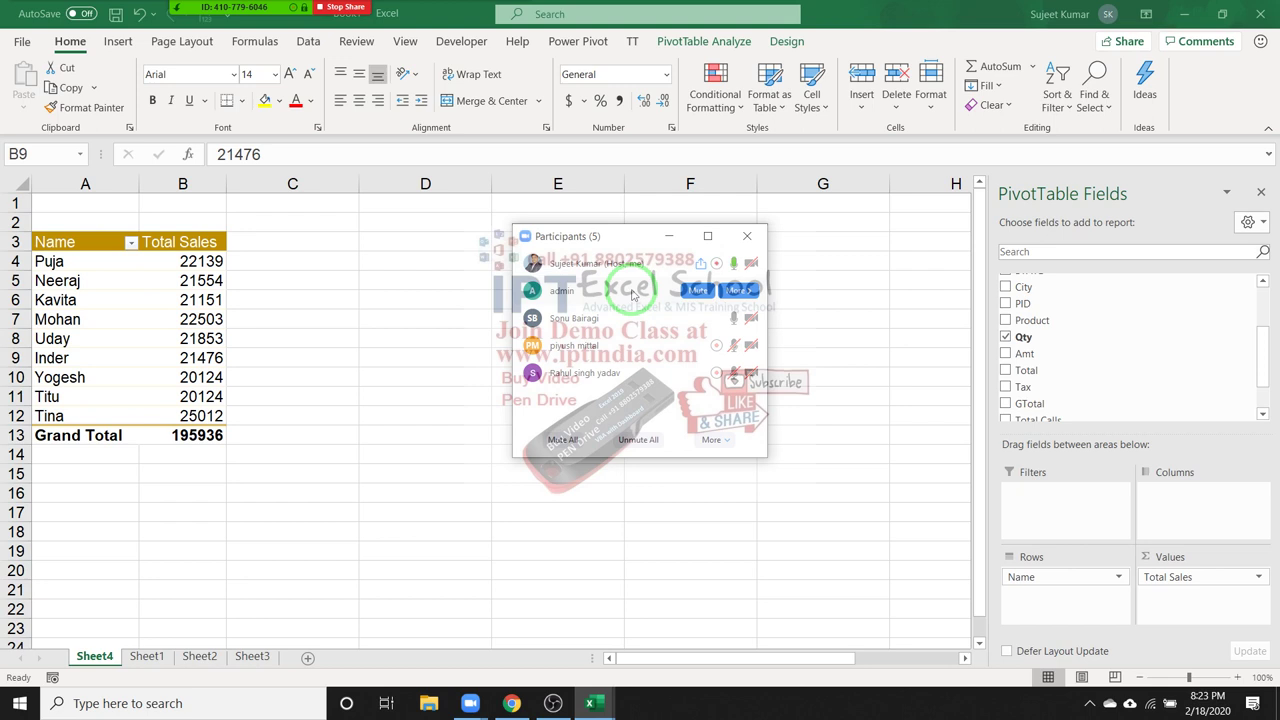
click(760, 236)
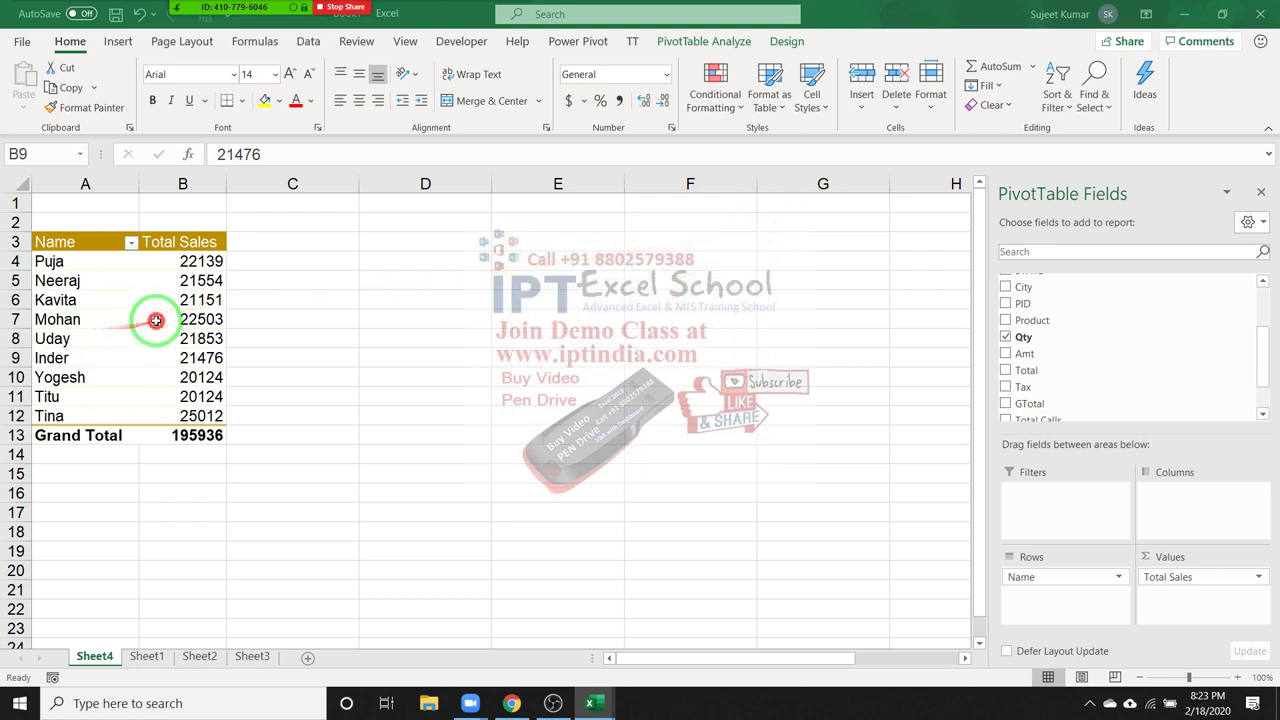
- Insert a Clustered Column PivotChart of Total Sales by Name from the pivot table
click(132, 45)
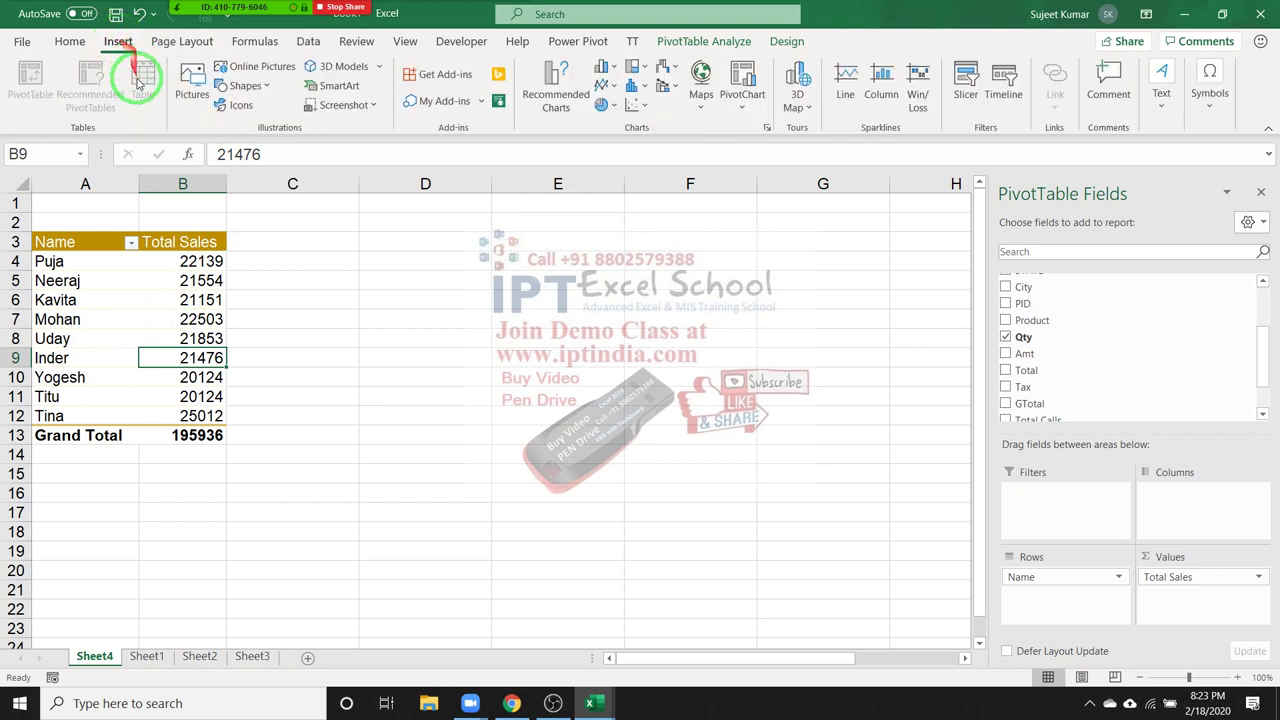
click(728, 42)
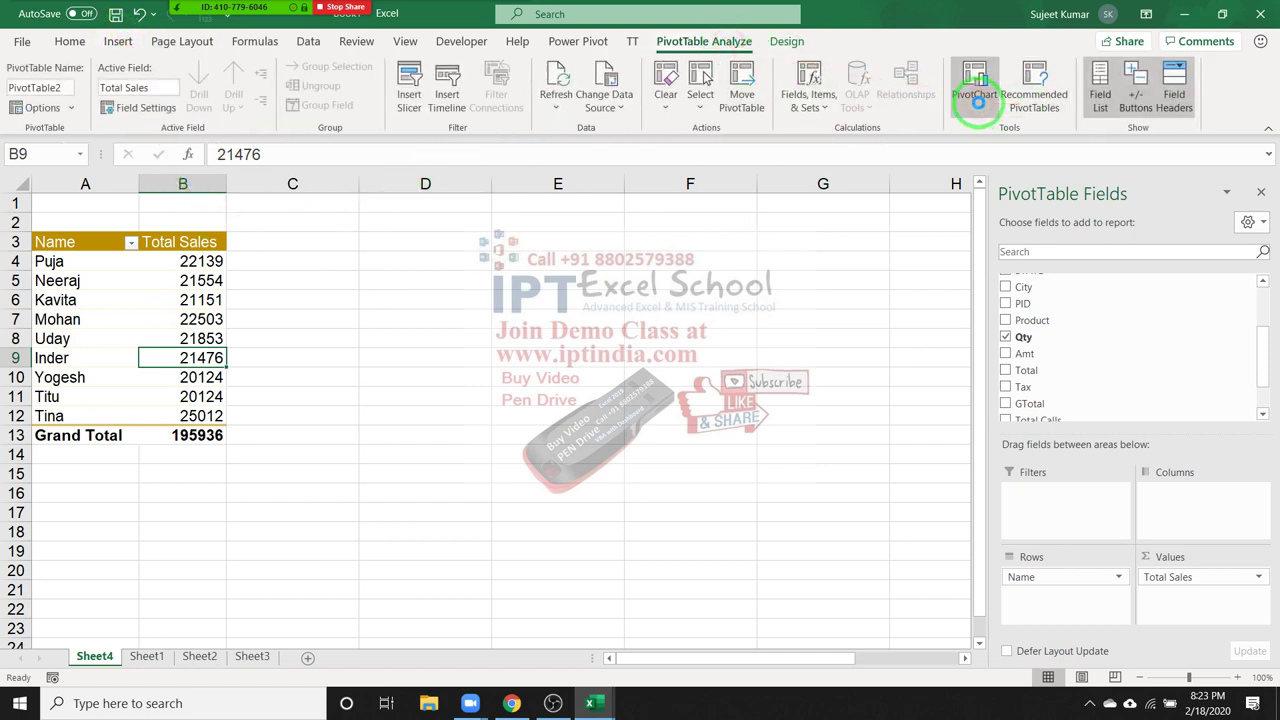
click(980, 108)
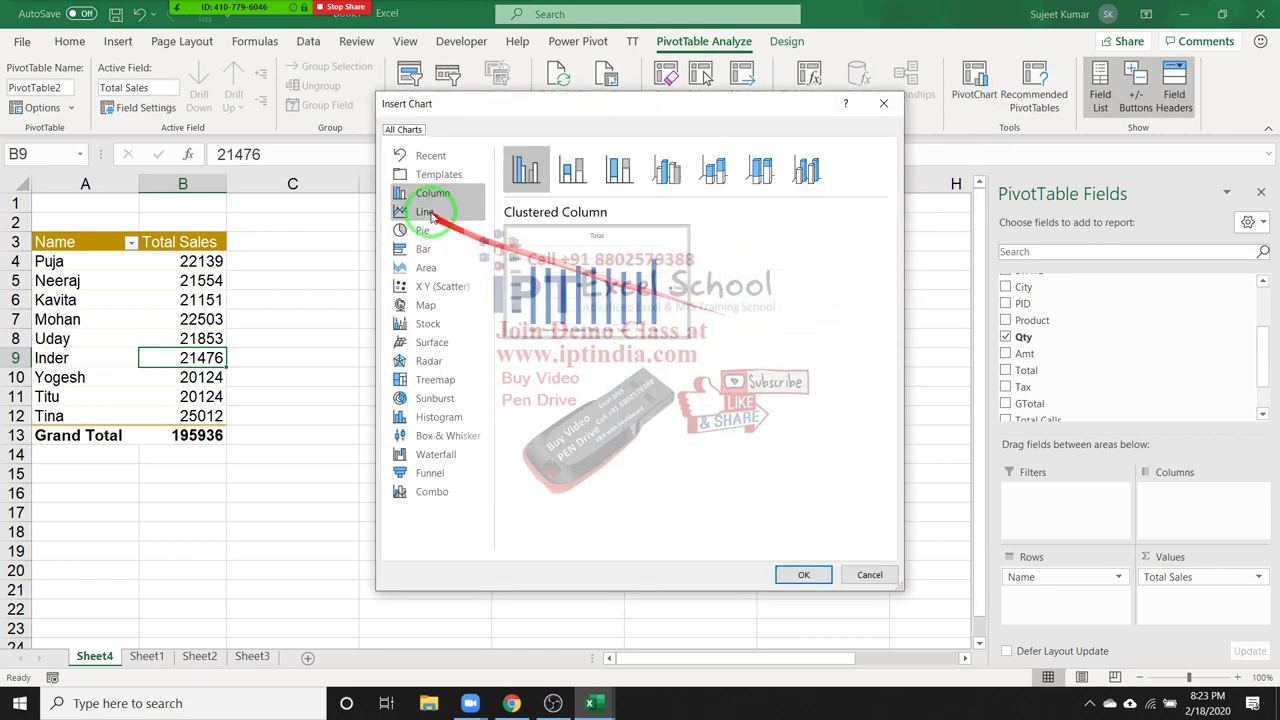
double_click(590, 290)
click(815, 575)
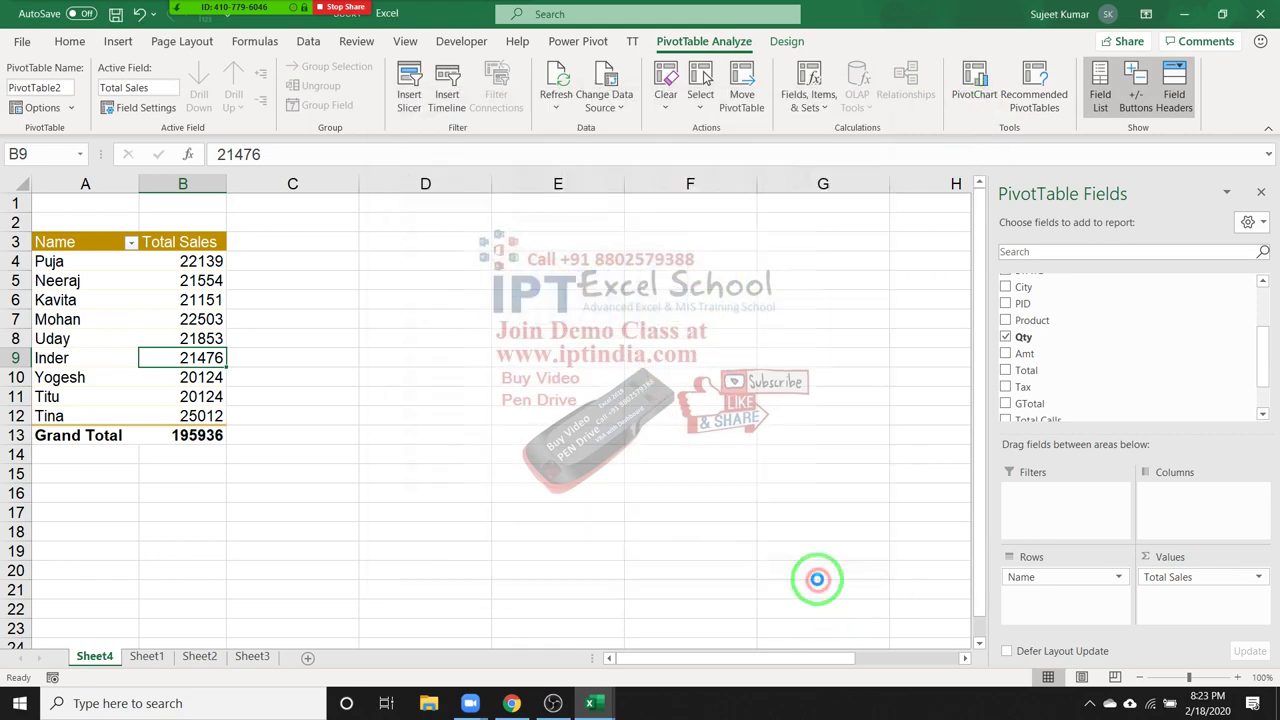
- Move the chart beside the pivot table starting near row 2 and enlarge it to about row 14
drag(449, 314, 410, 192)
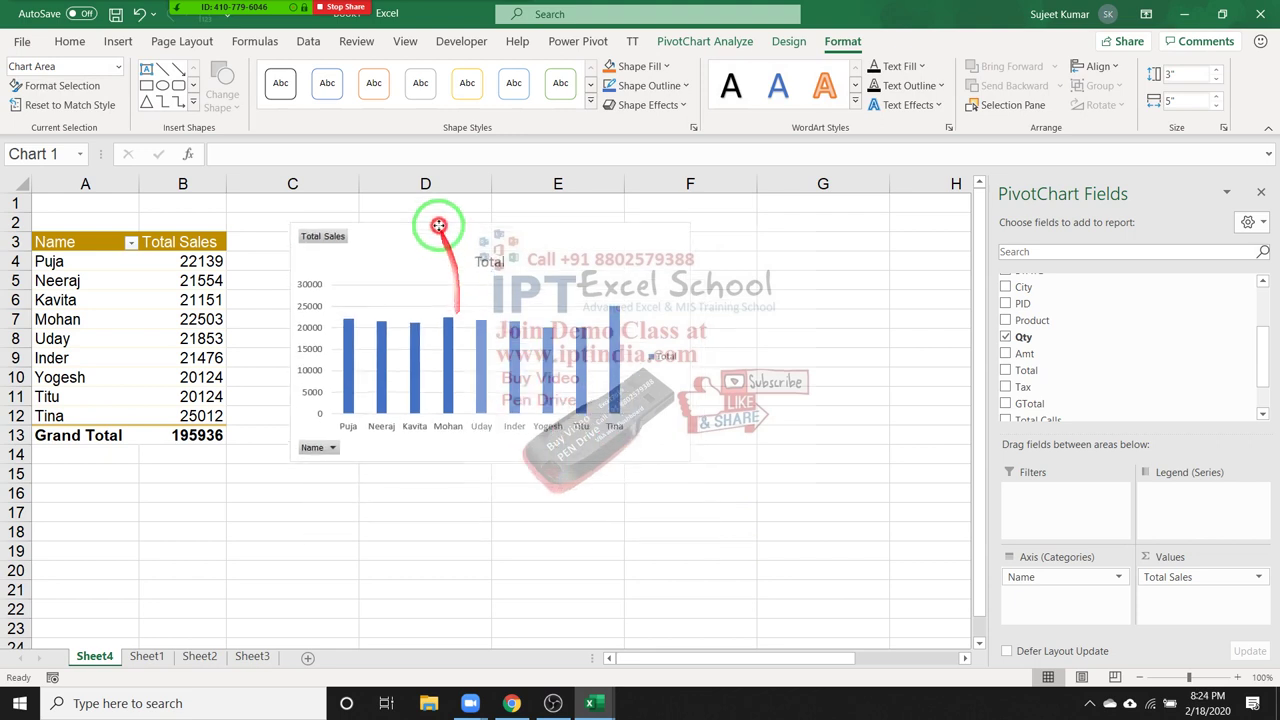
drag(449, 320, 380, 223)
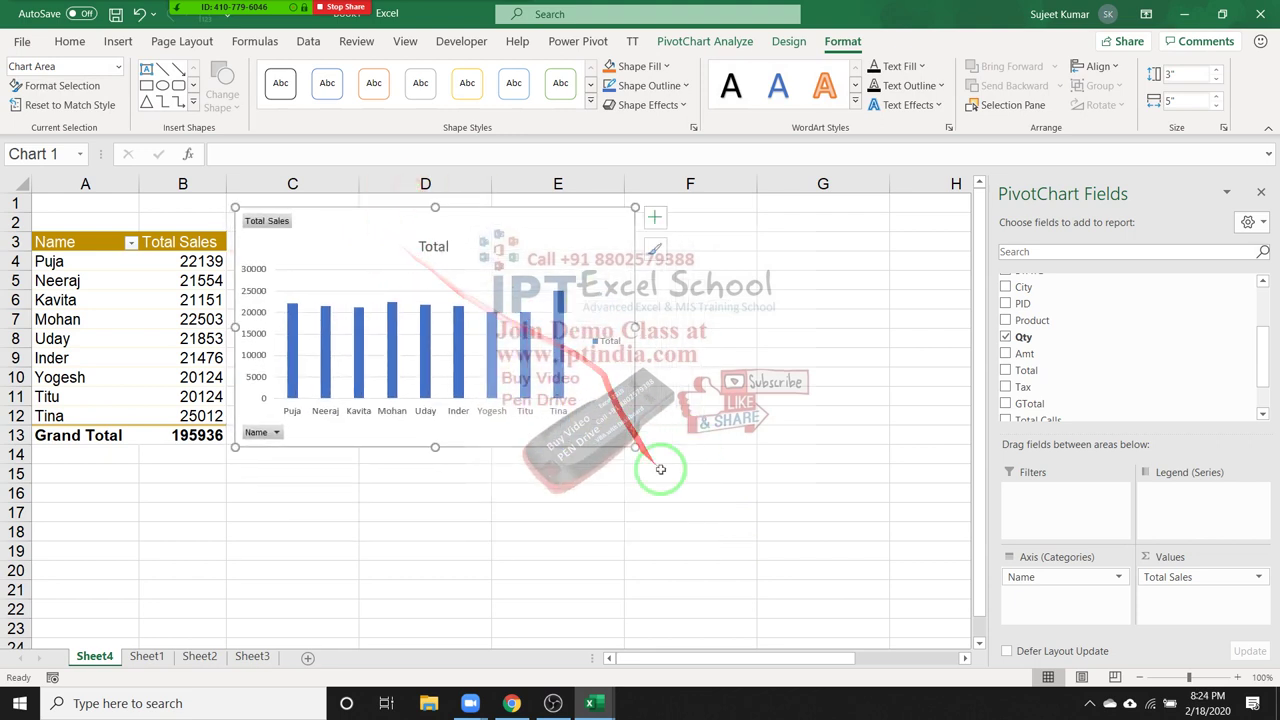
drag(634, 447, 667, 463)
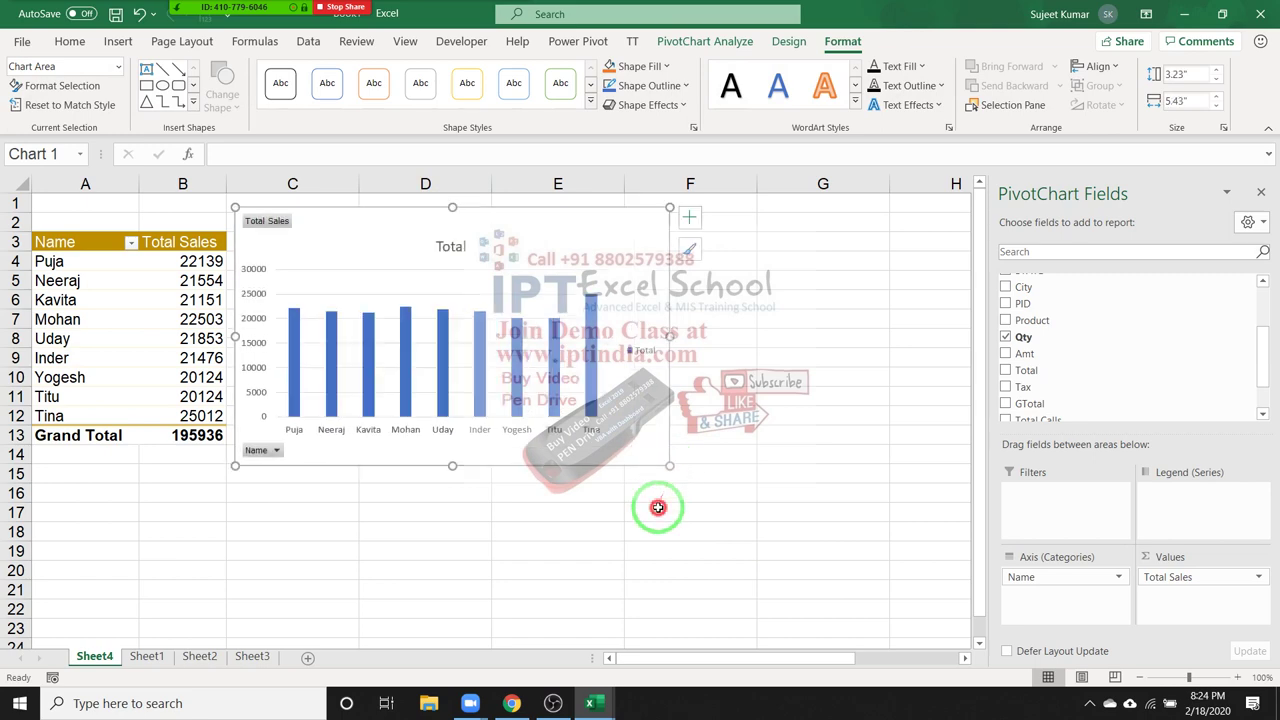
click(656, 508)
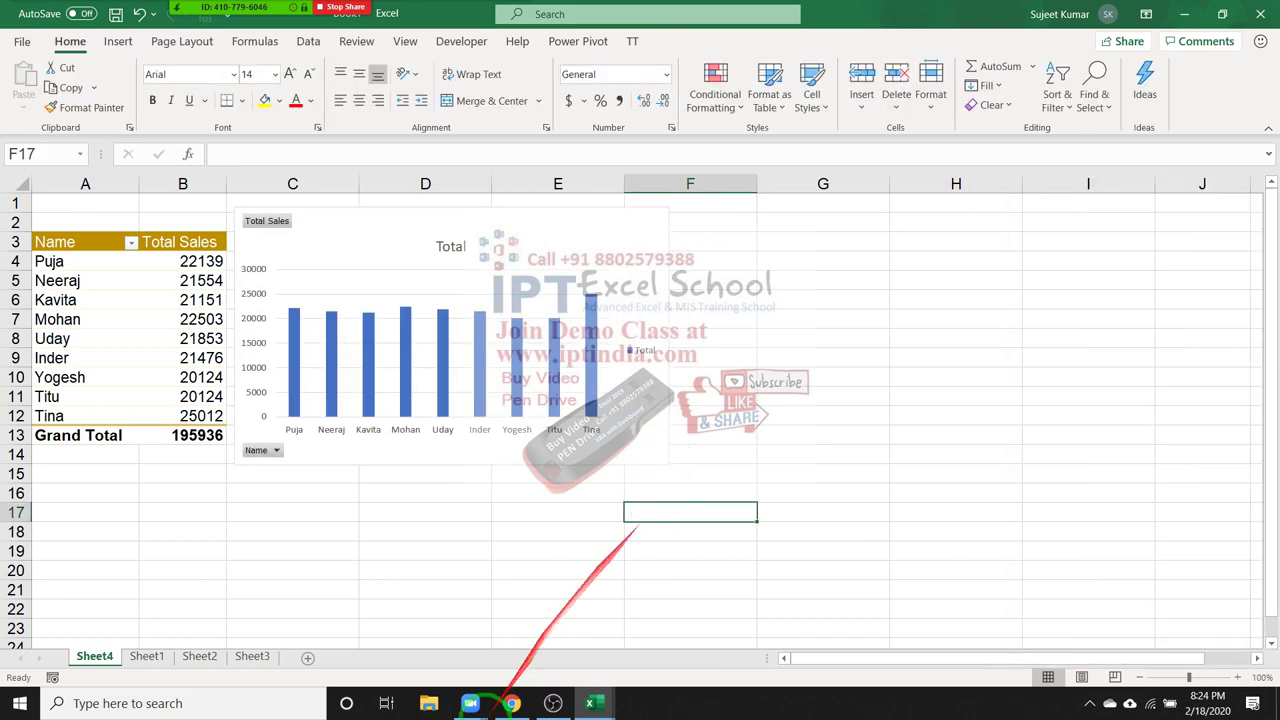
- Glance at Sheet1 and Sheet4, then open and close the meeting participants list
click(145, 658)
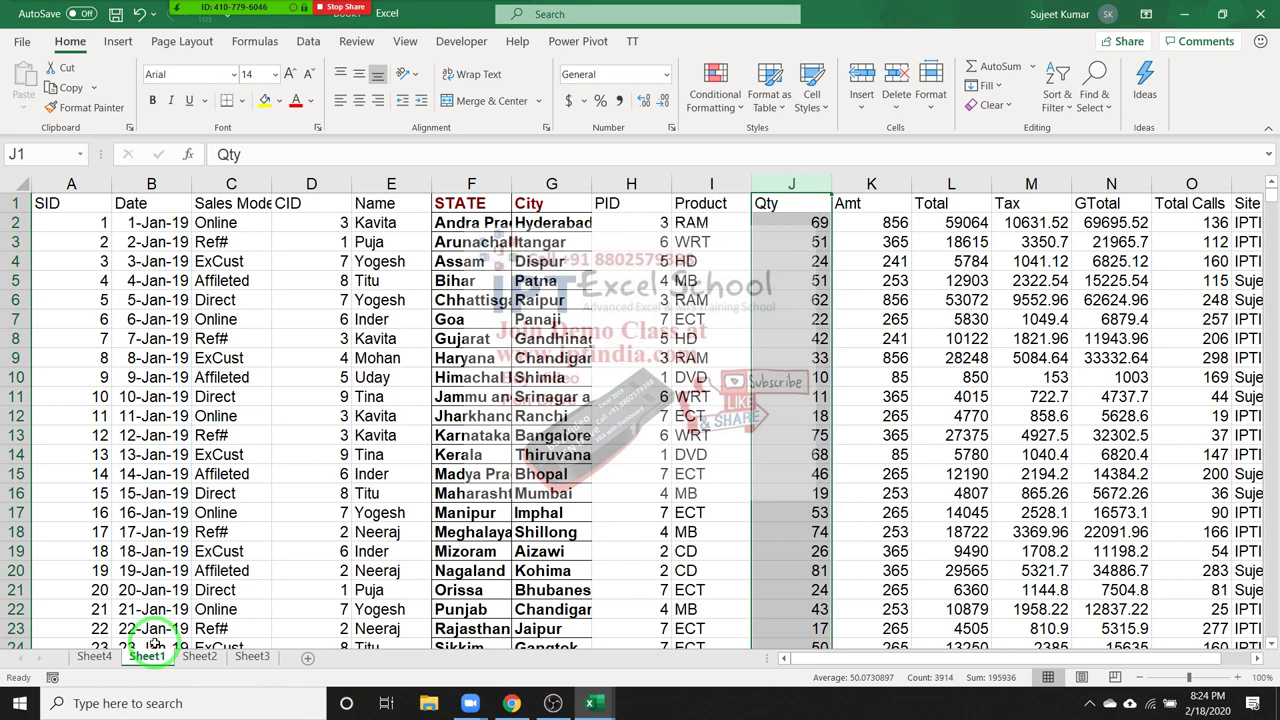
click(98, 657)
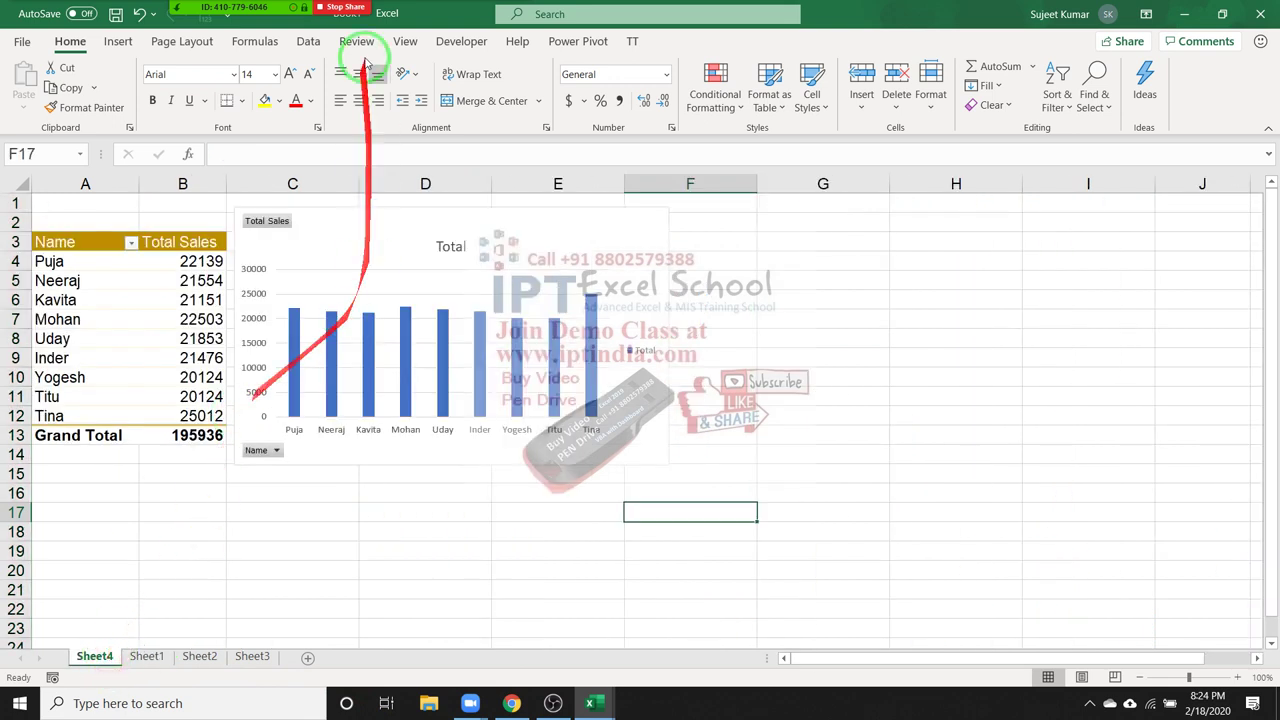
click(231, 12)
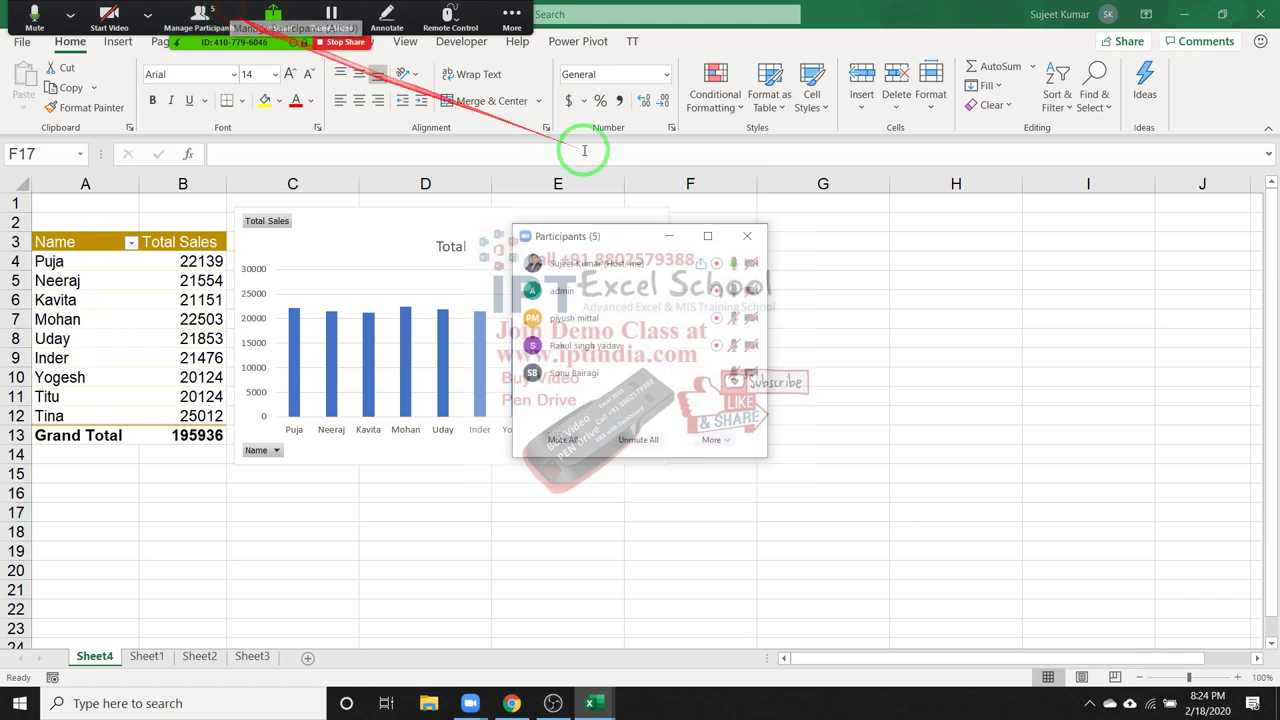
mouse_move(706, 305)
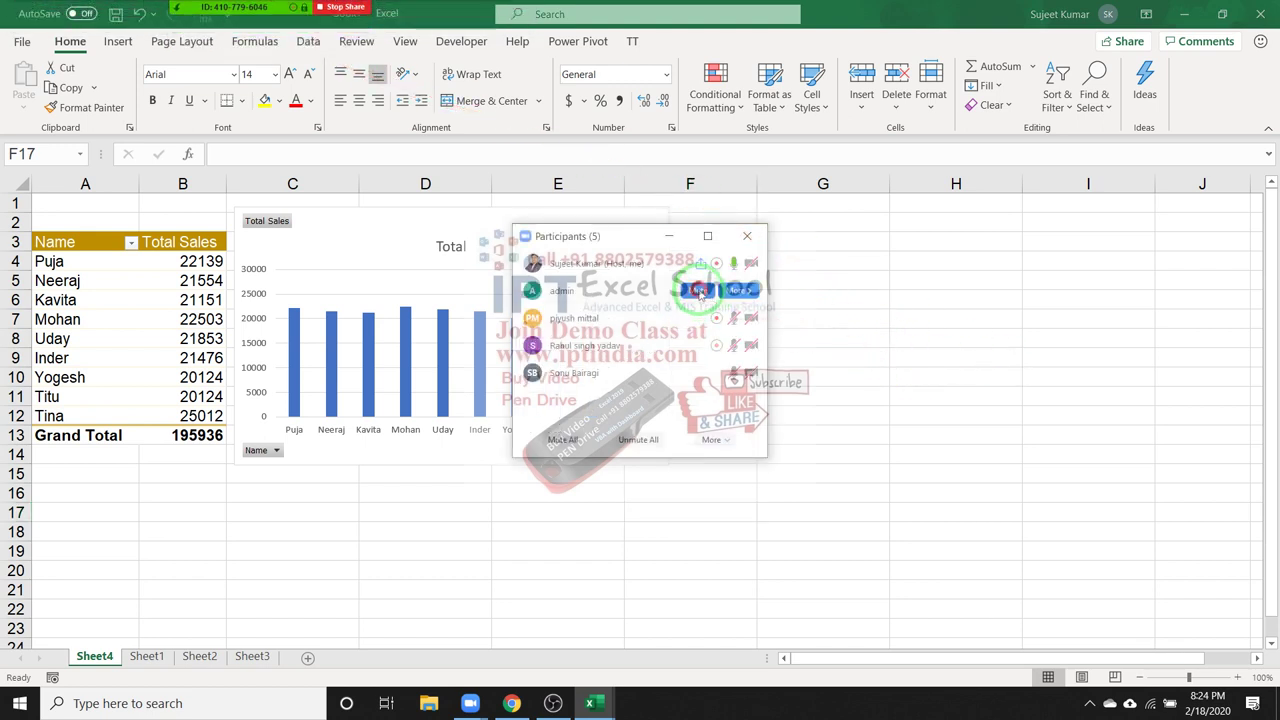
click(747, 236)
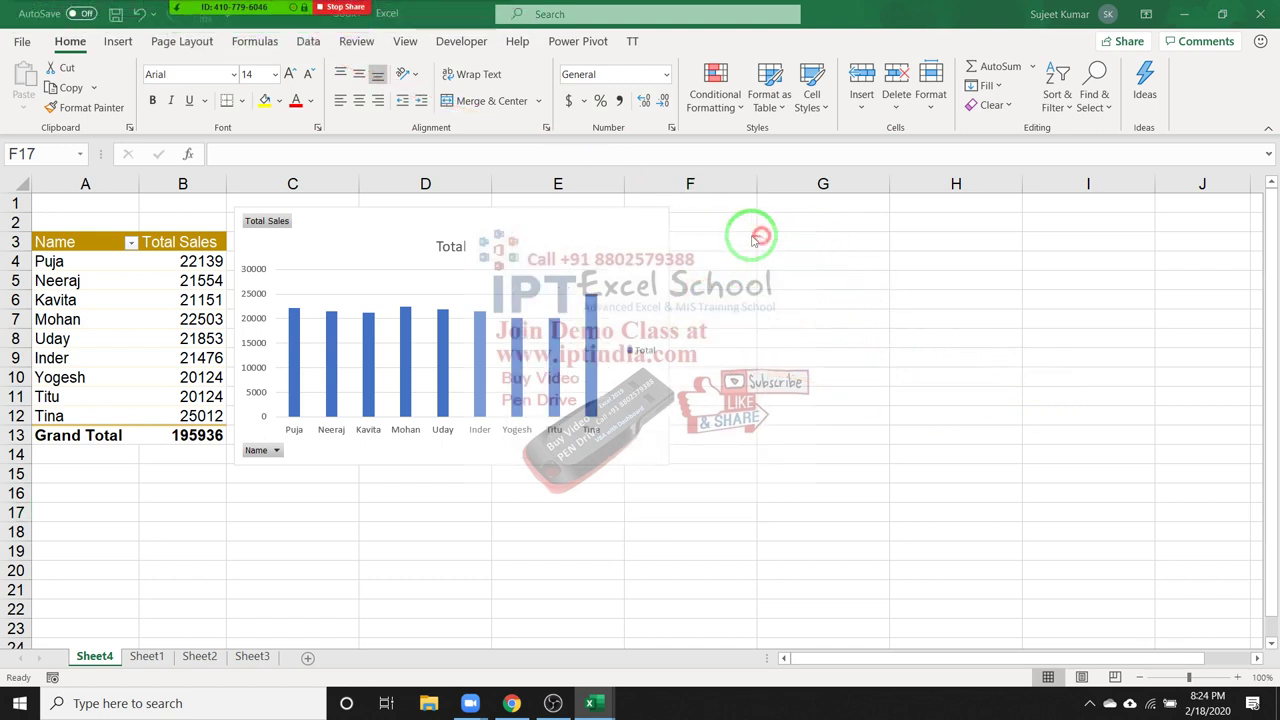
- Return to Sheet1's sales data and make cell A1 the active cell
click(150, 657)
click(71, 184)
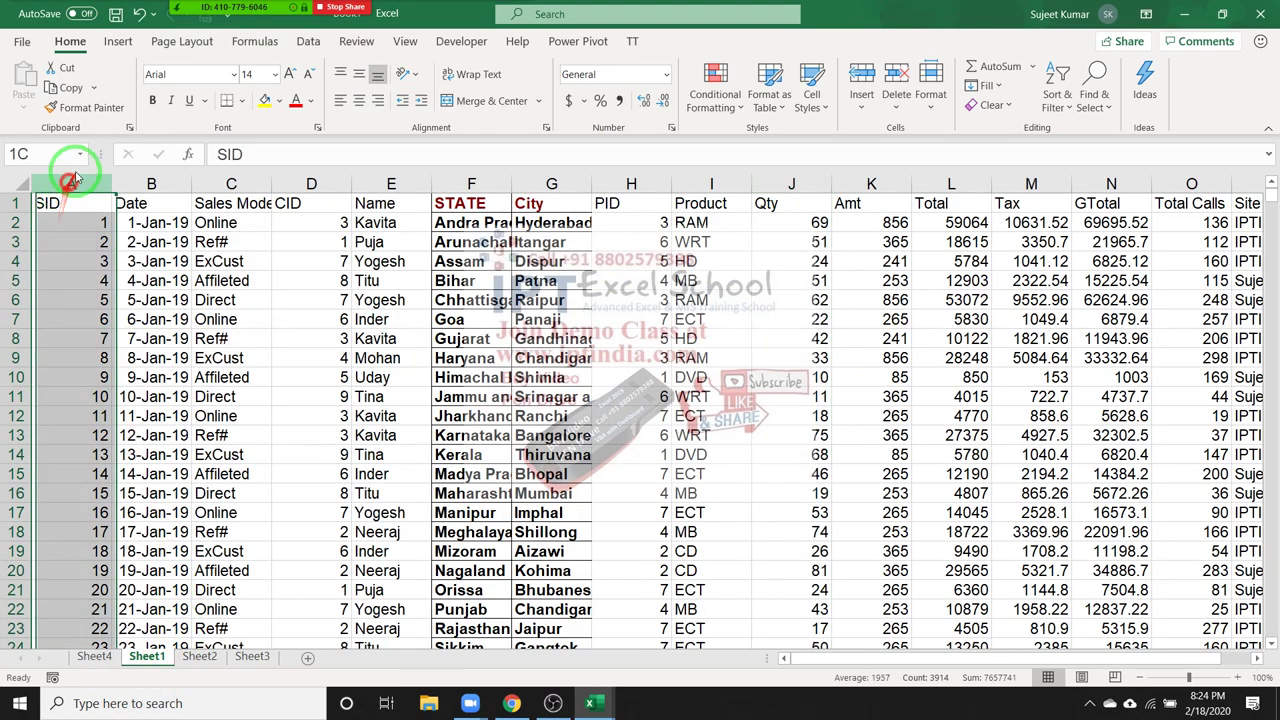
click(87, 203)
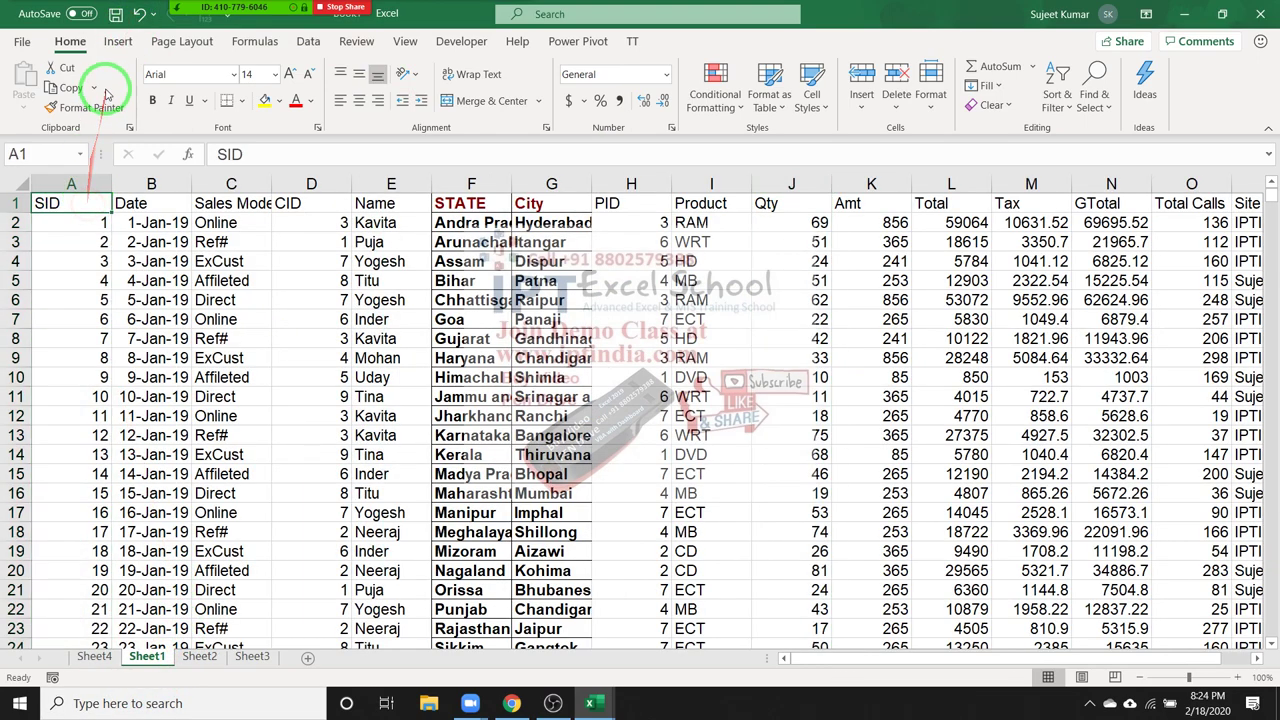
click(117, 42)
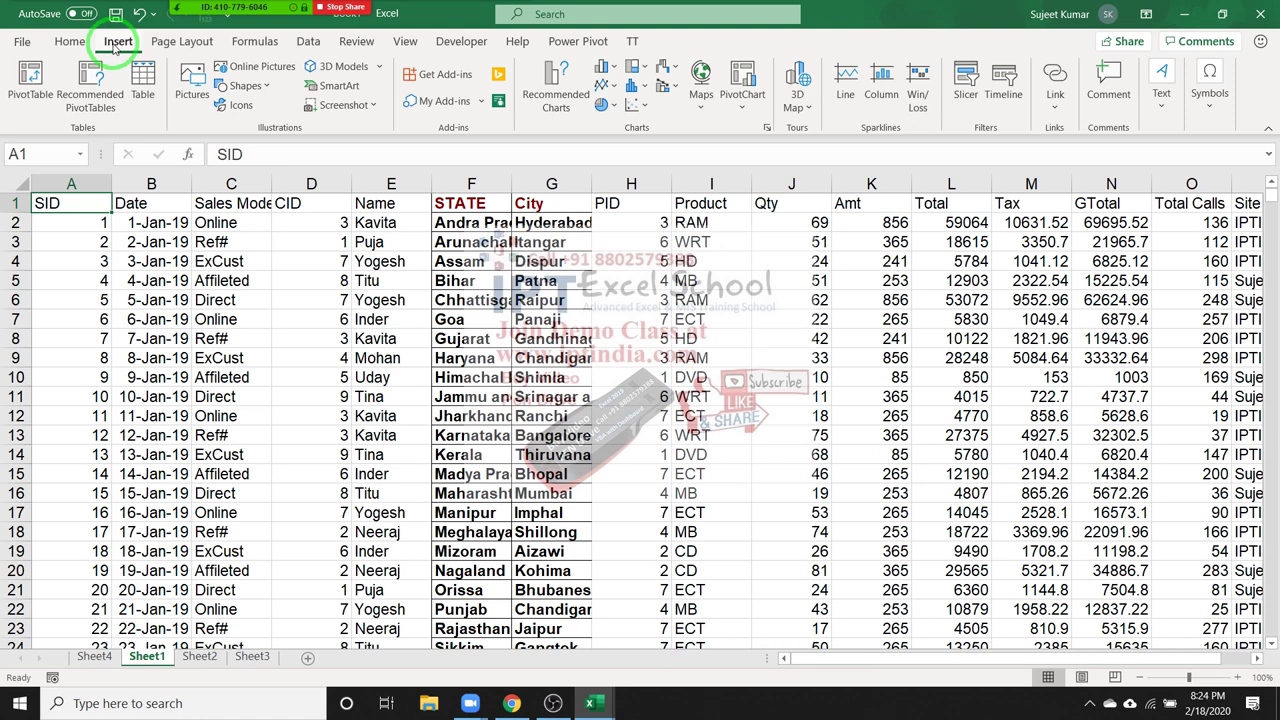
- Create PivotTable3 on a new sheet from Sheet1's data with Name as row labels
click(45, 106)
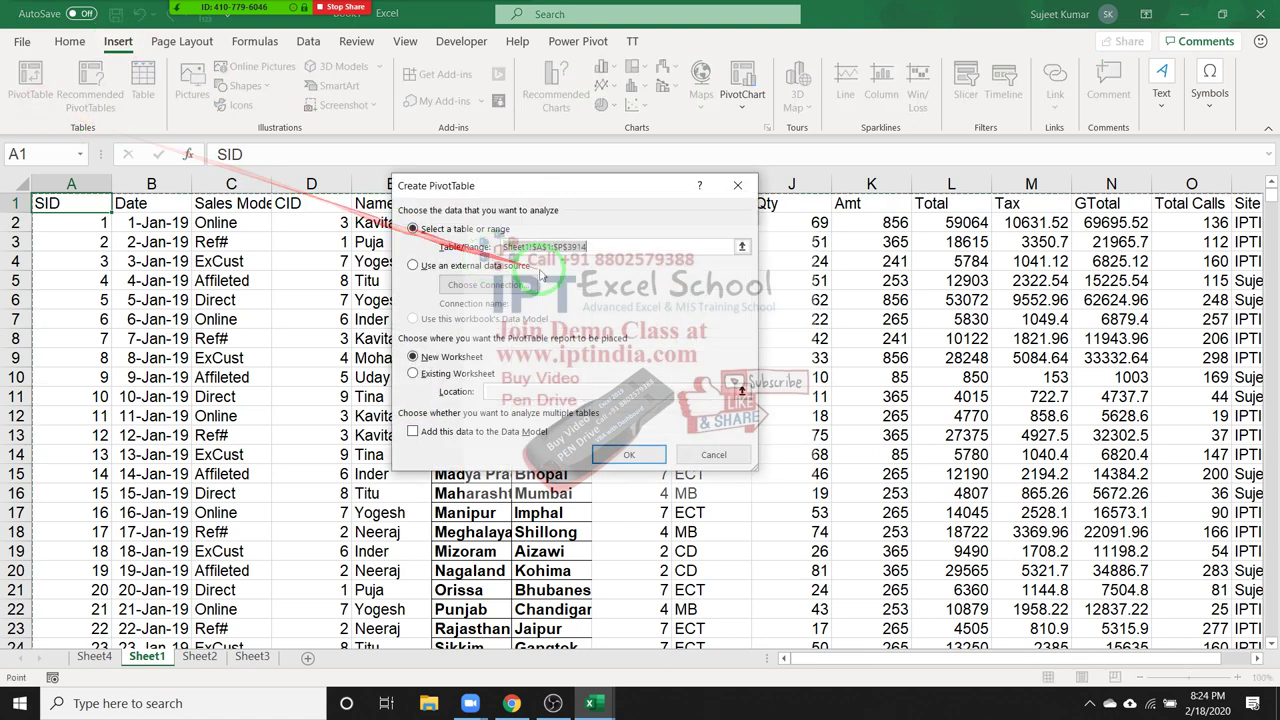
click(608, 460)
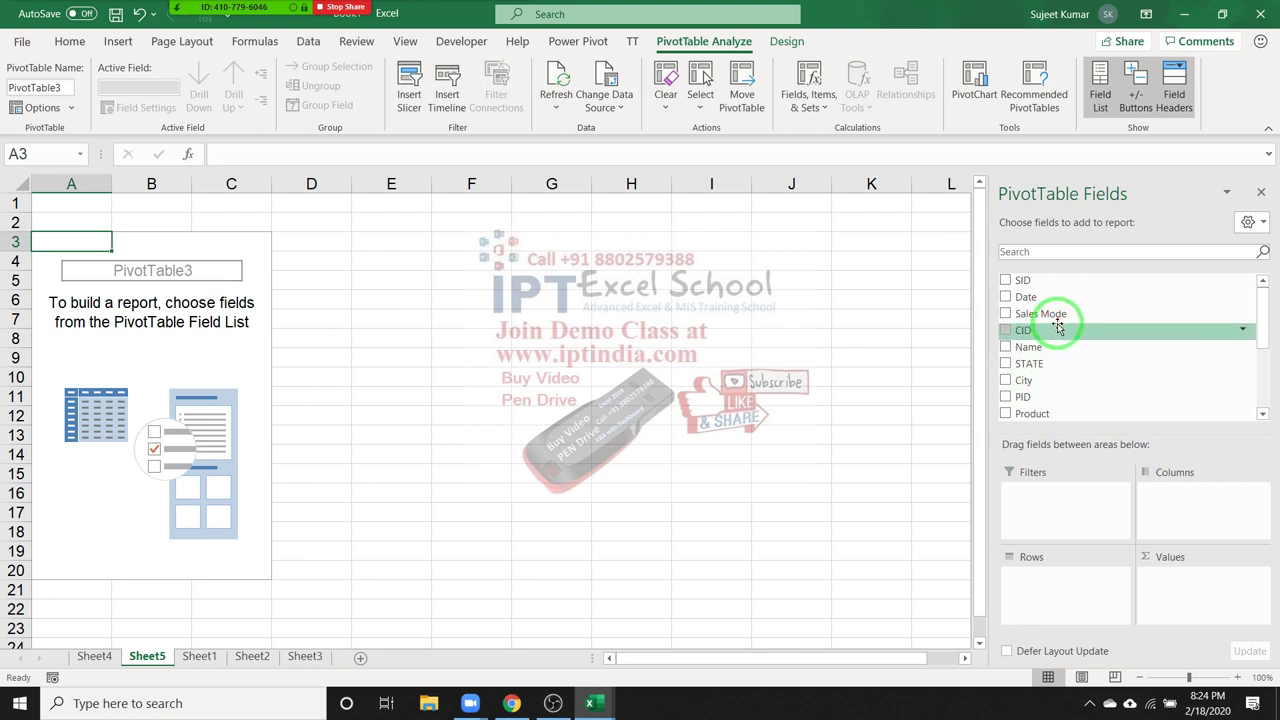
drag(1264, 331, 1262, 343)
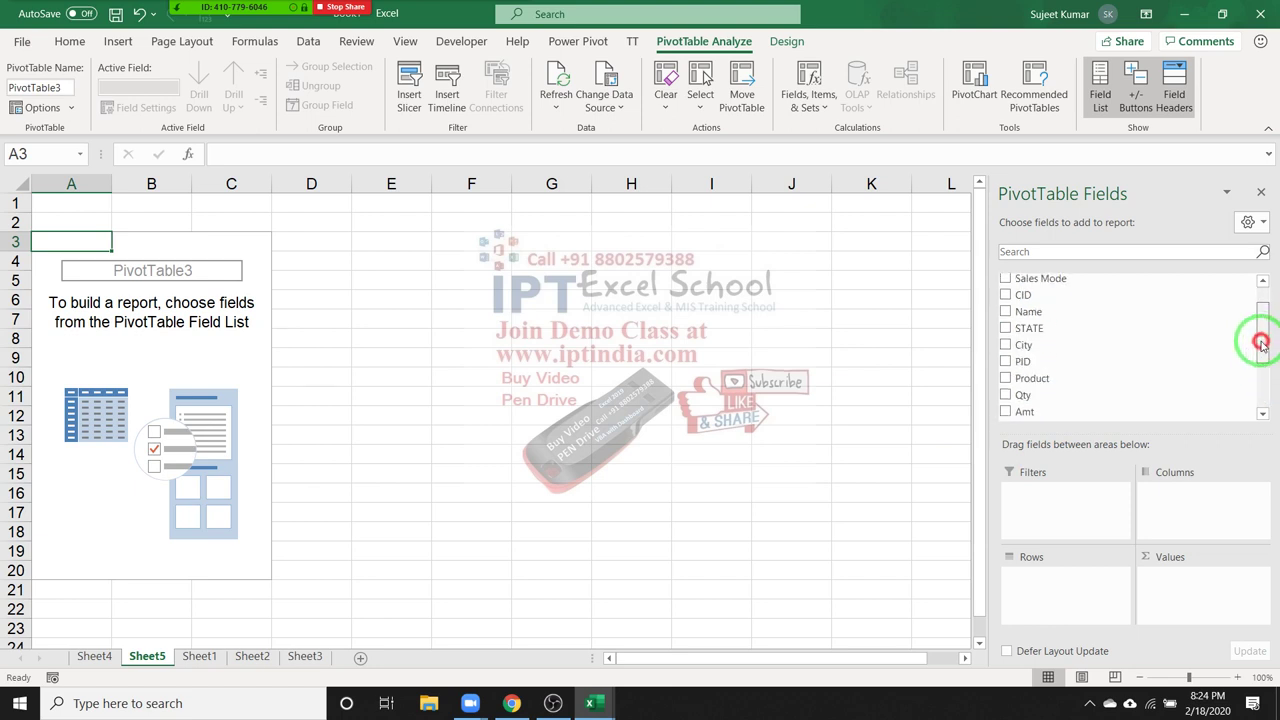
drag(1060, 311, 1076, 582)
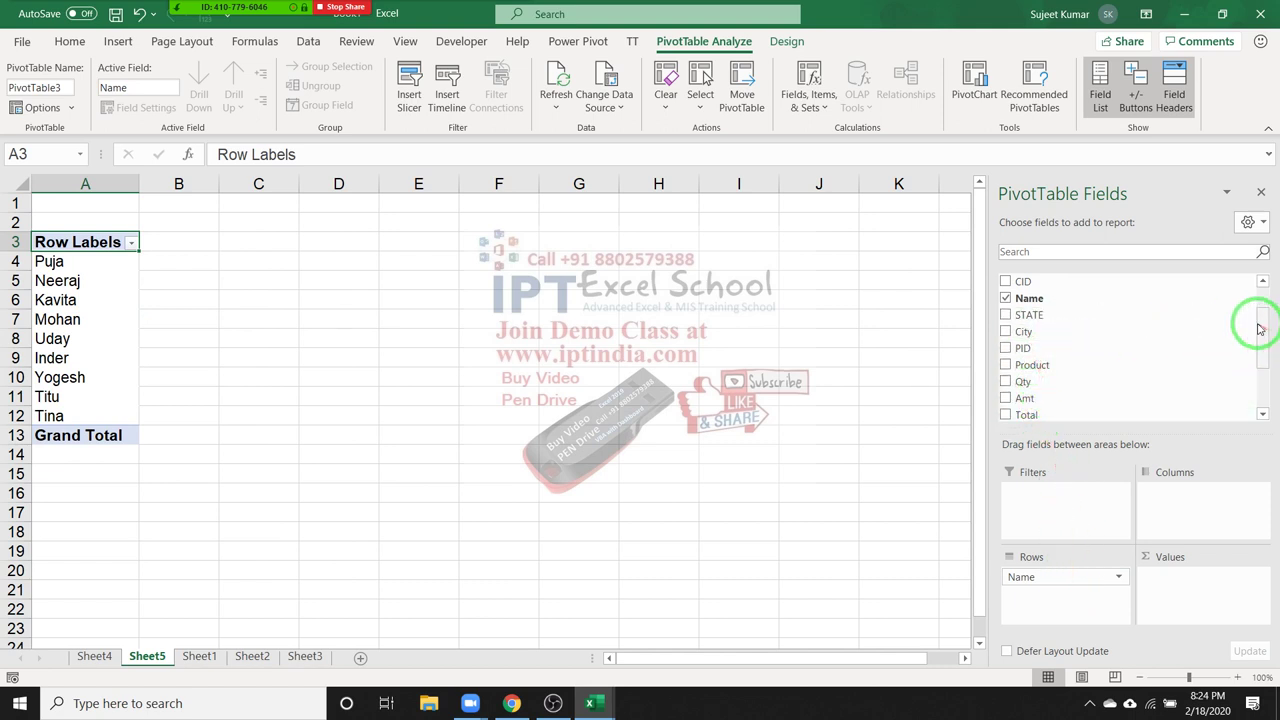
- Put Sales Mode in Columns and Sum of Qty in Values
drag(1259, 329, 1258, 311)
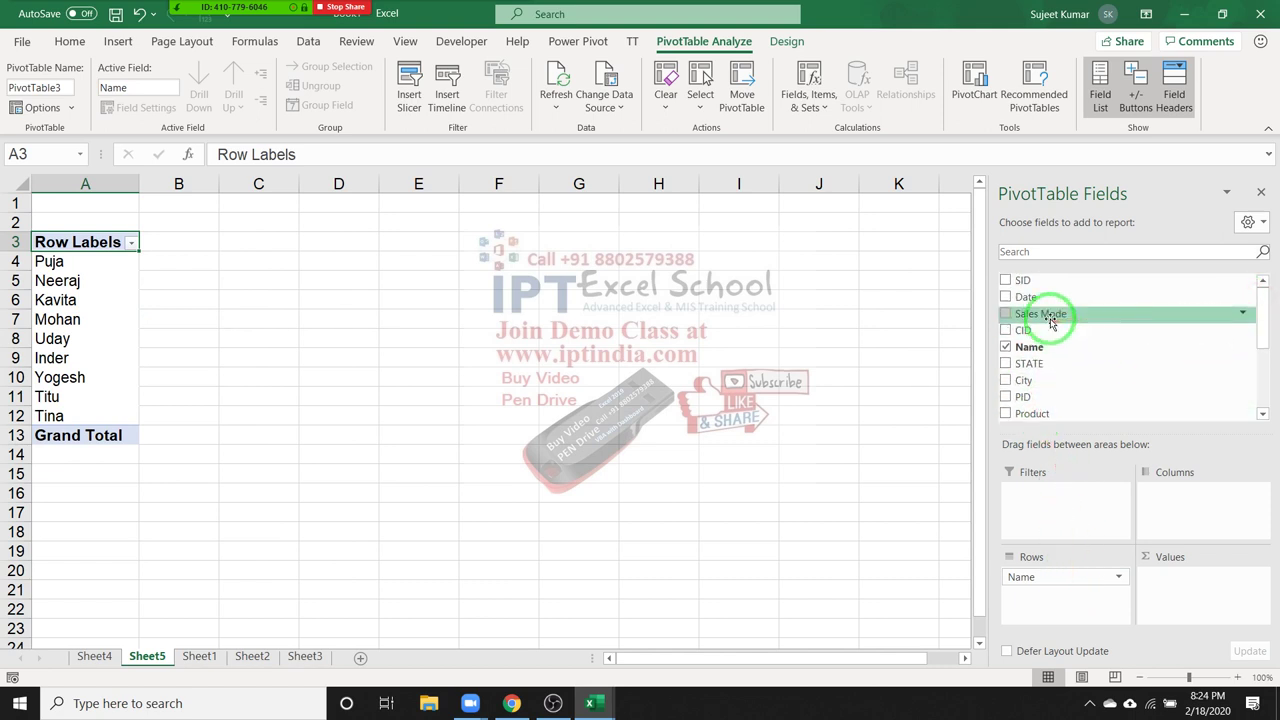
drag(1050, 323, 1192, 500)
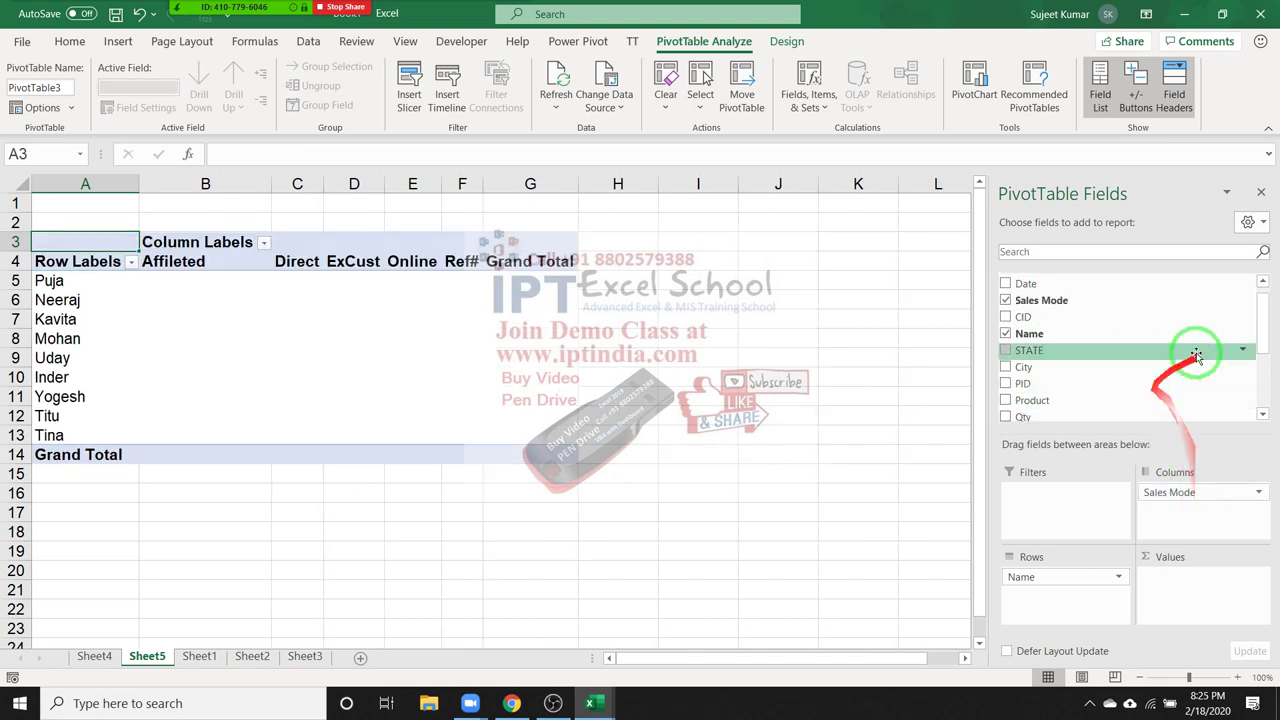
drag(1200, 415, 1202, 608)
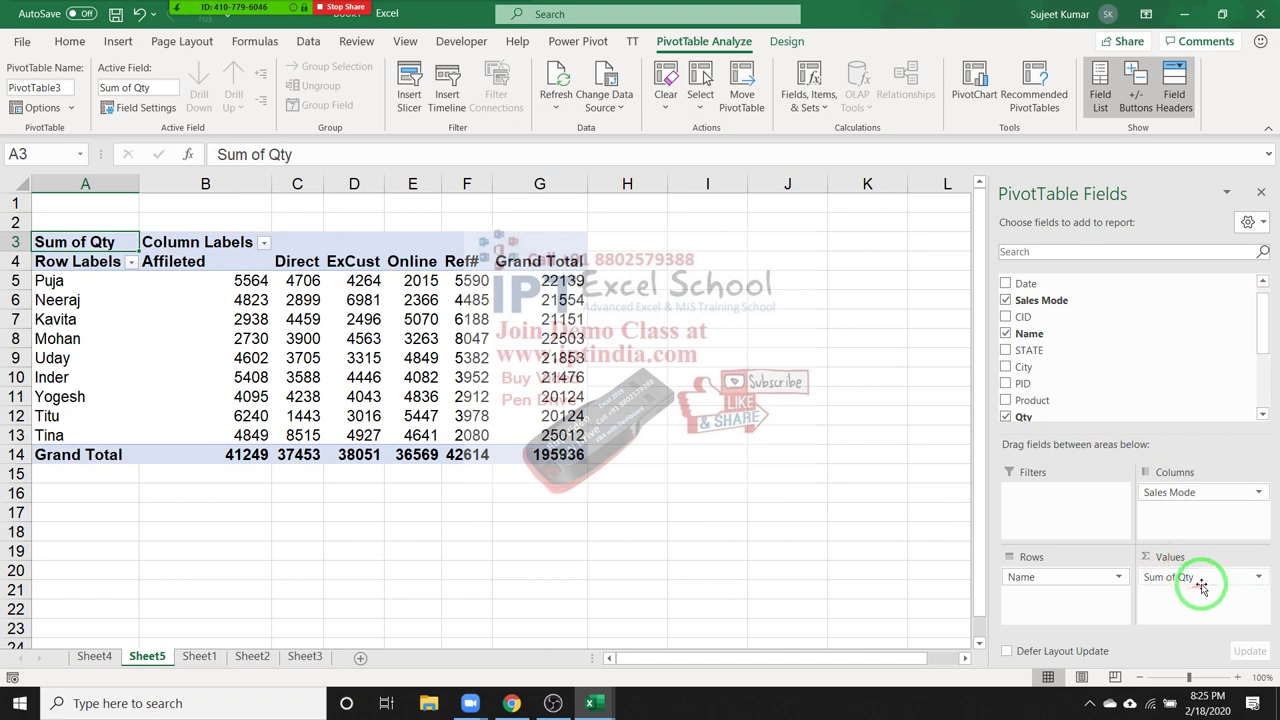
- Add GTotal as a second summed value, then remove Sum of GTotal again
click(1265, 413)
click(1265, 413)
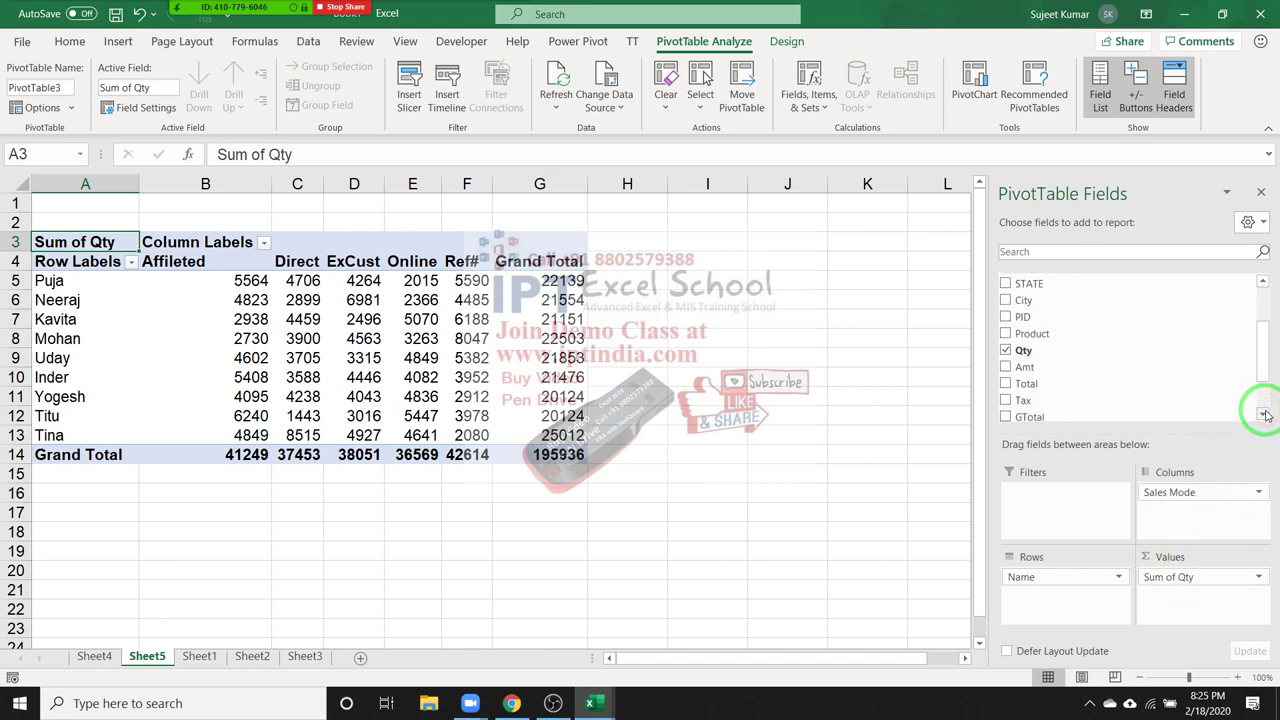
click(1265, 413)
mouse_move(1060, 403)
mouse_down()
mouse_move(1160, 490)
mouse_move(1175, 585)
mouse_up()
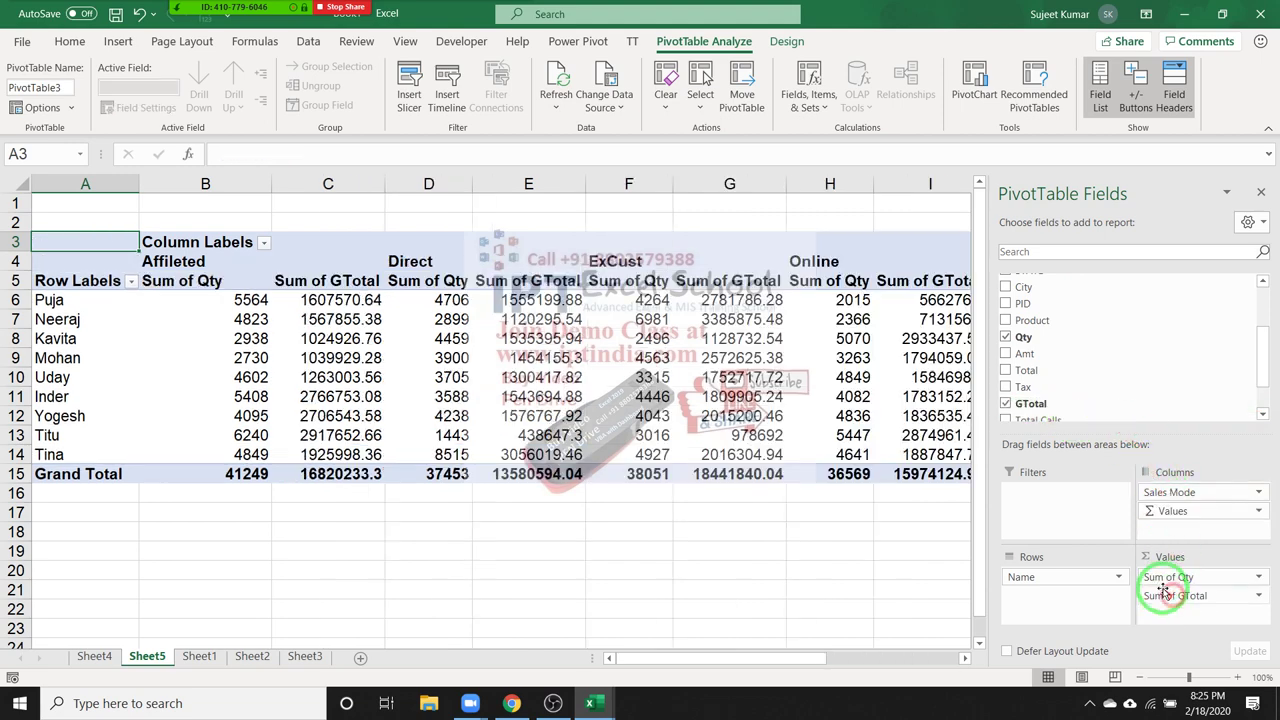
click(210, 282)
click(313, 283)
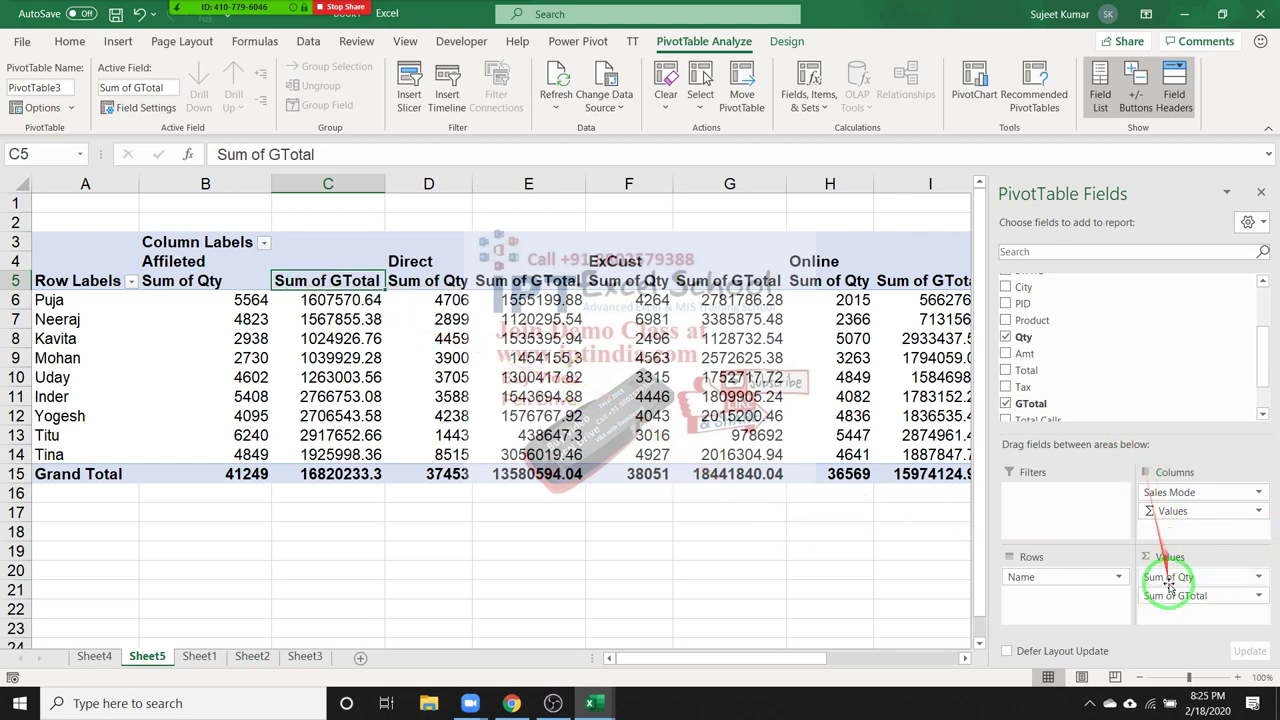
drag(1175, 595, 1137, 414)
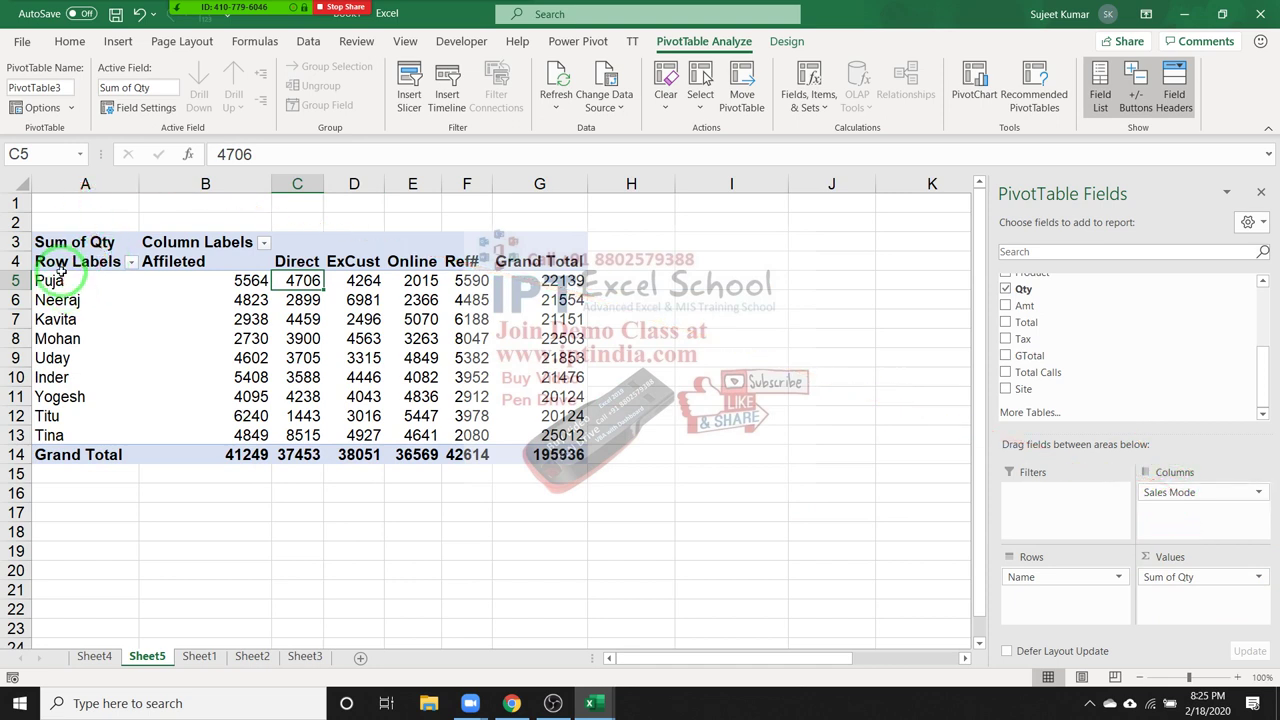
- Point out the name rows and Sales Mode headers, then move Sales Mode to Filters
drag(61, 276, 67, 424)
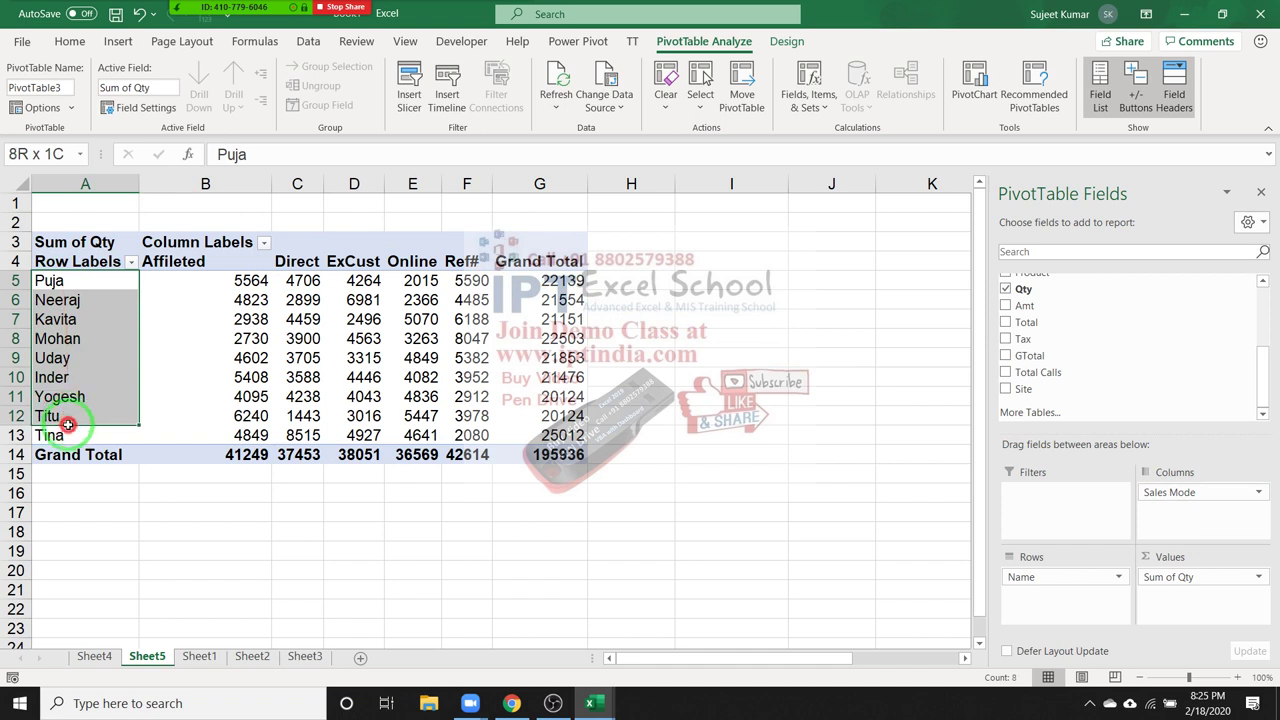
mouse_move(170, 261)
mouse_down()
mouse_move(360, 280)
mouse_move(453, 262)
mouse_up()
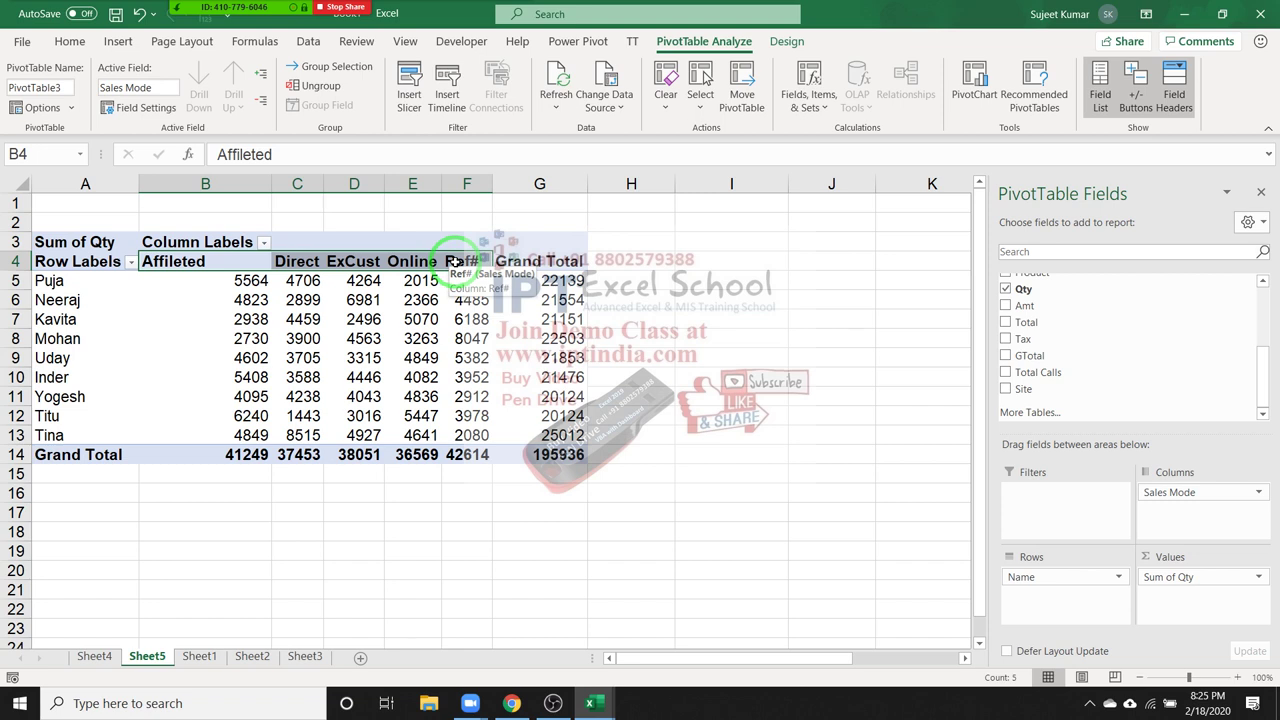
drag(1190, 492, 1108, 500)
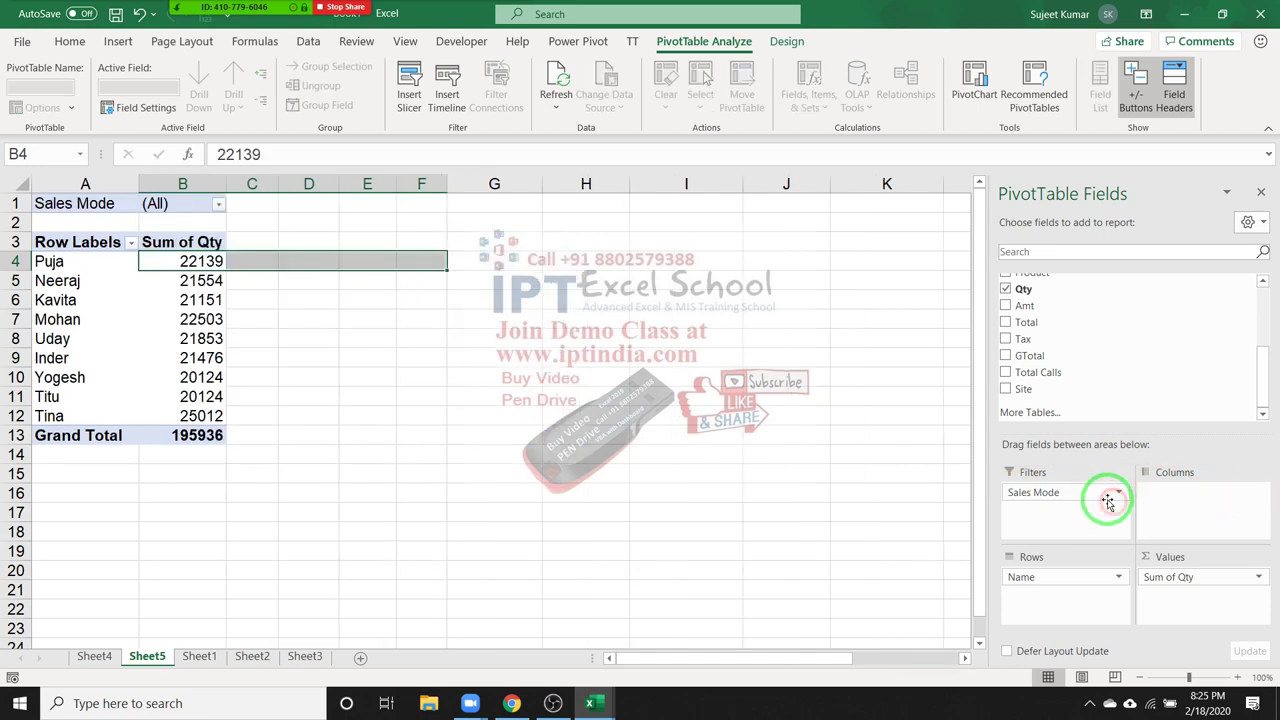
- Add STATE to Columns so Qty spreads across states, Andra Pradesh through West Bengal
scroll(1078, 345, up, 2)
scroll(1074, 349, up, 2)
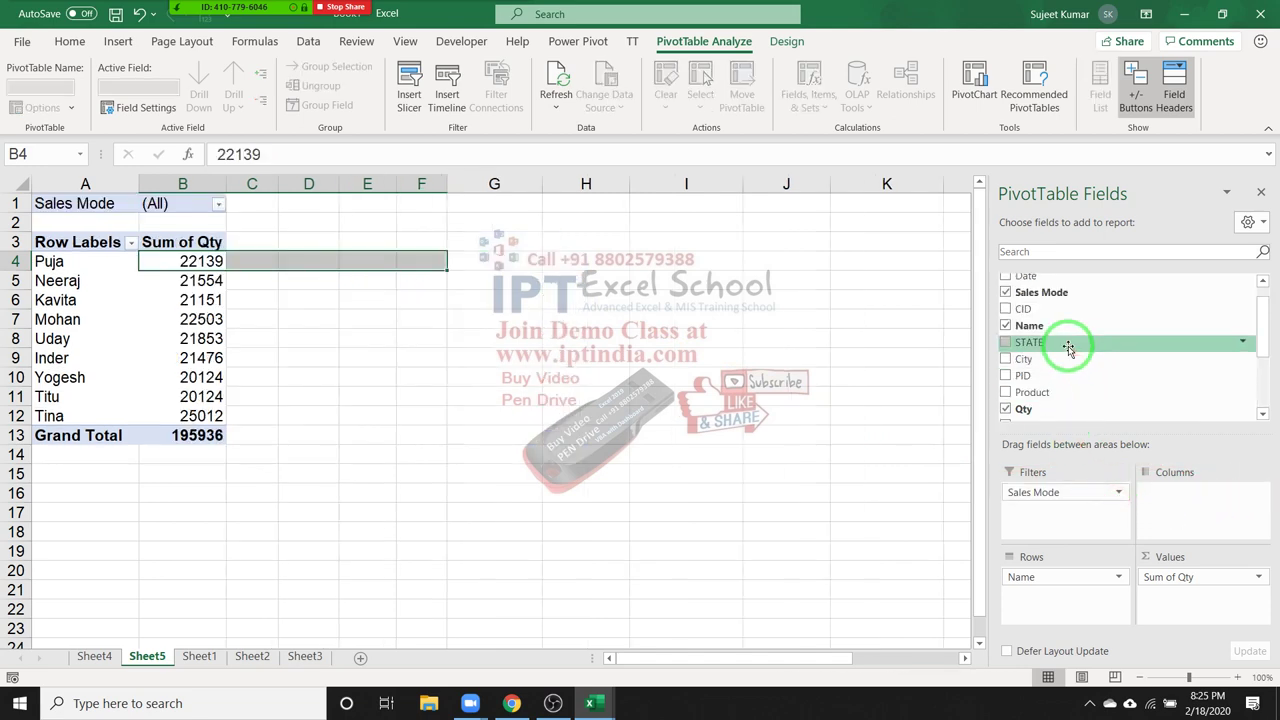
drag(1068, 345, 1166, 500)
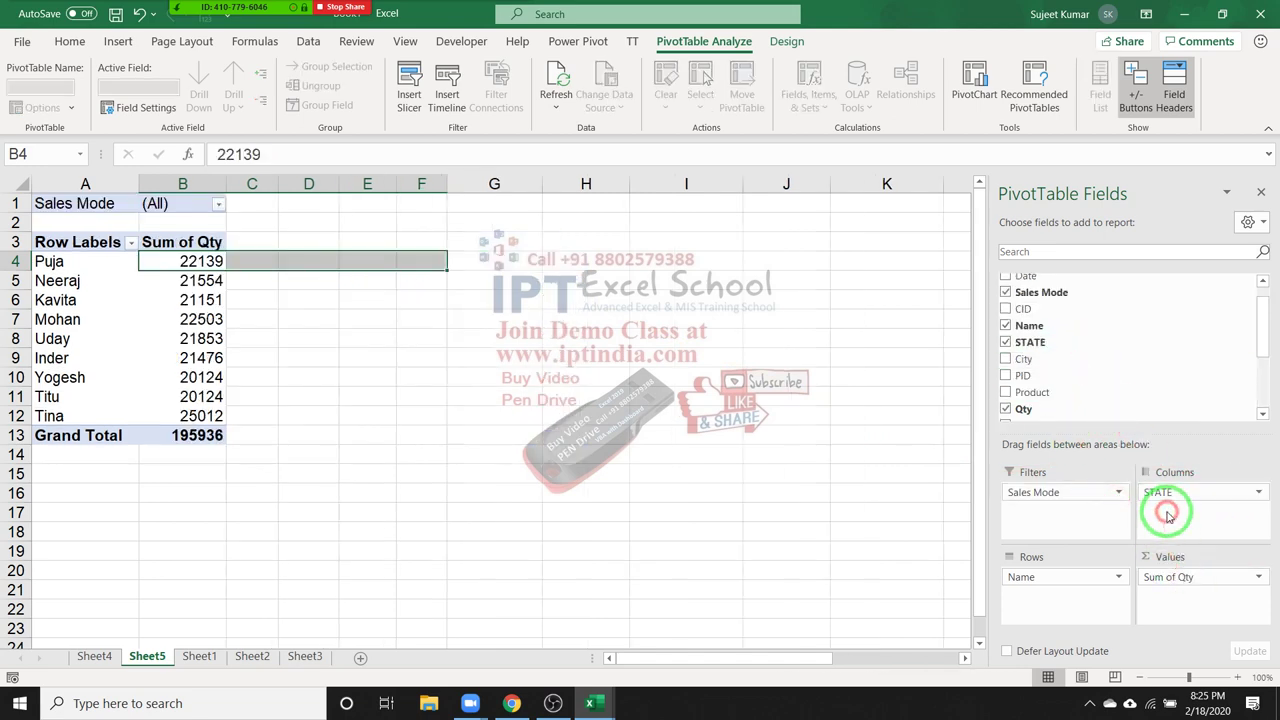
mouse_move(714, 658)
mouse_down()
mouse_move(957, 652)
mouse_move(680, 652)
mouse_up()
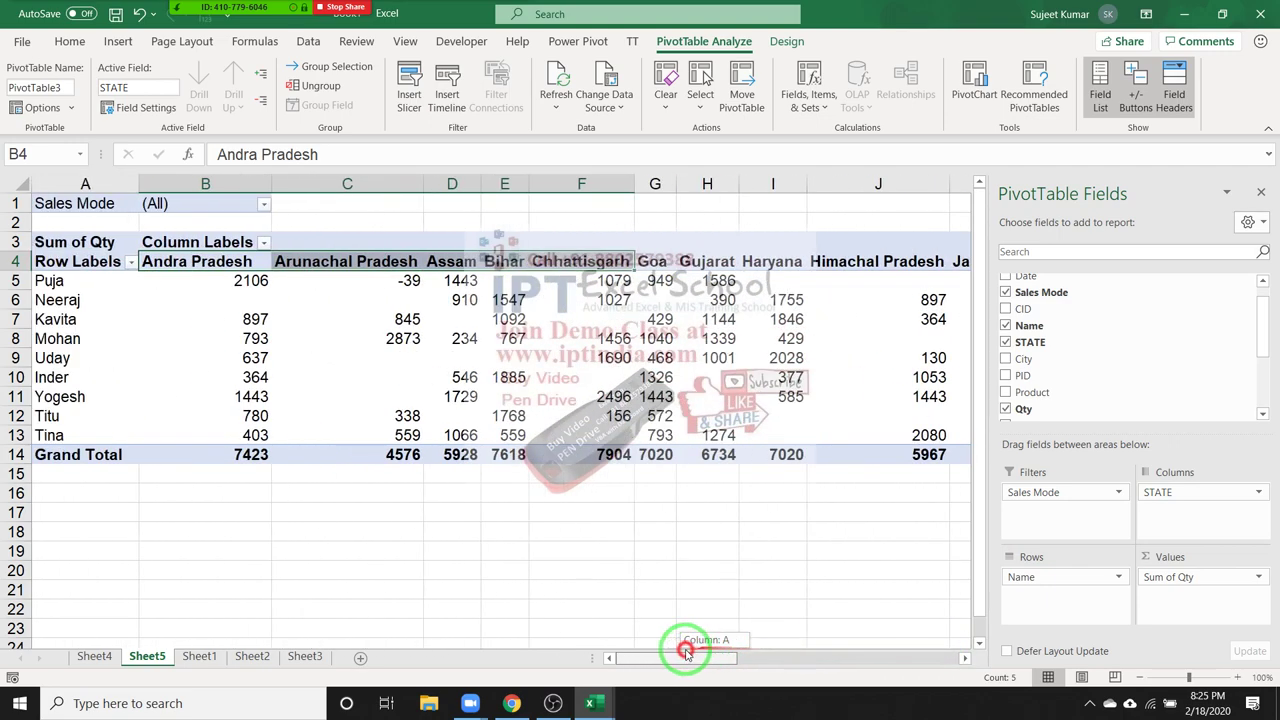
scroll(900, 450, down, 1)
scroll(903, 306, up, 1)
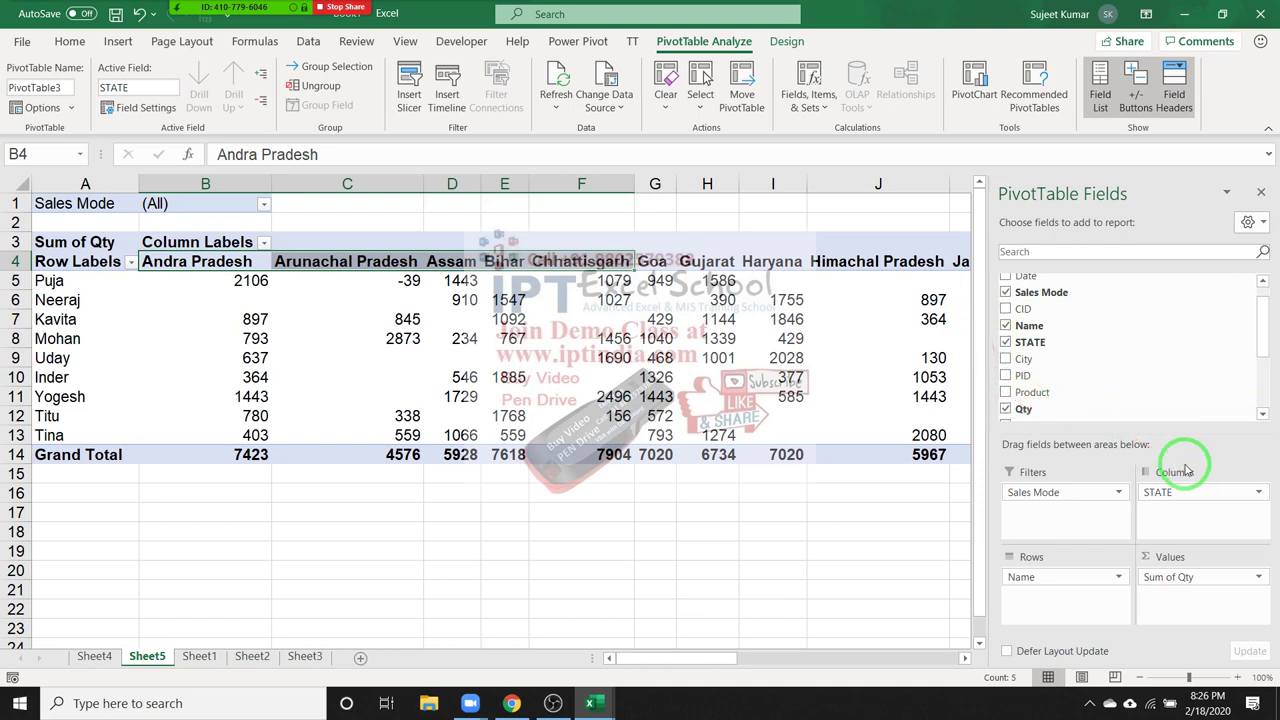
- Move STATE into Rows beneath Name and scroll through the nested state lists
drag(1192, 489, 1095, 592)
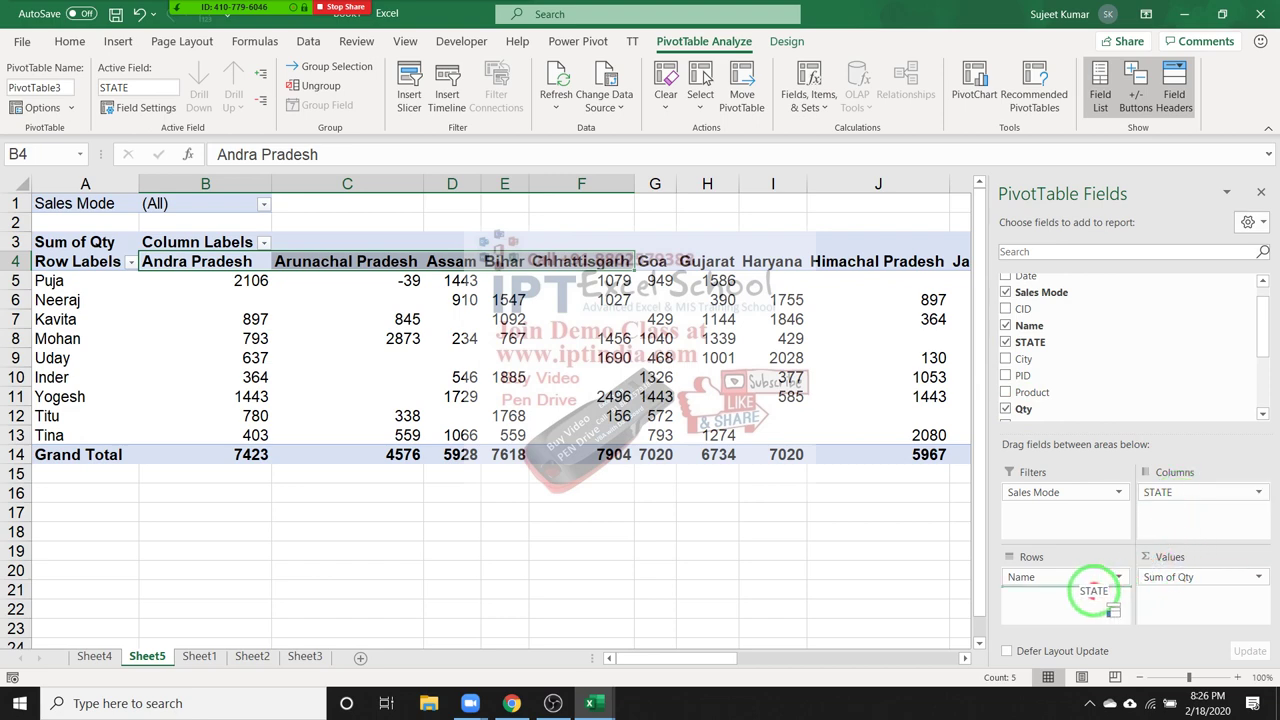
drag(1095, 591, 1095, 592)
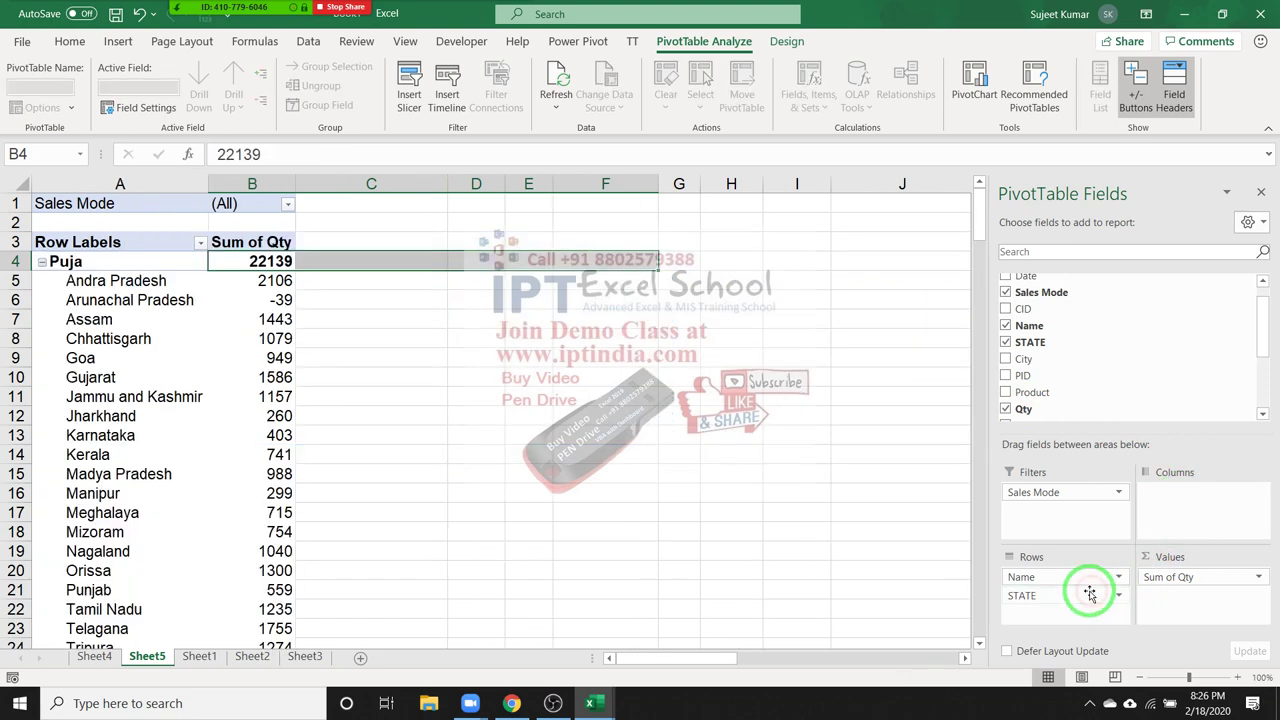
click(63, 337)
scroll(97, 348, down, 5)
scroll(97, 348, down, 5)
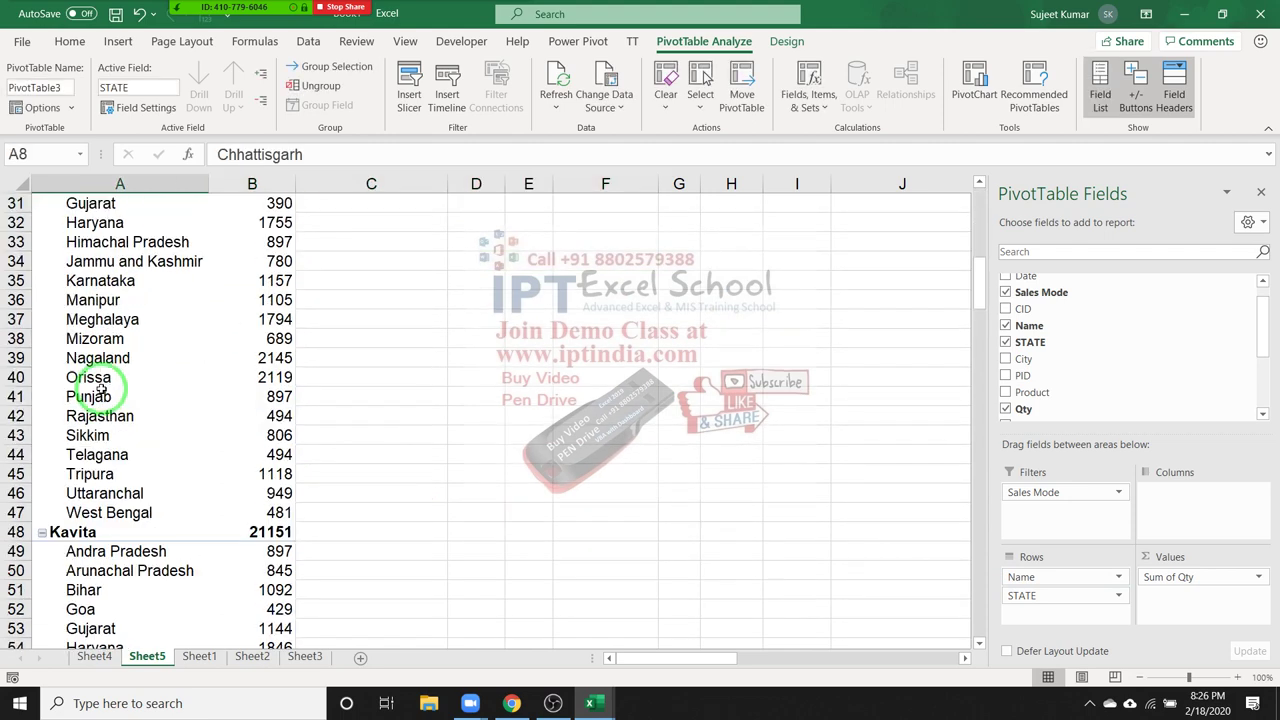
scroll(100, 380, up, 5)
scroll(100, 314, up, 5)
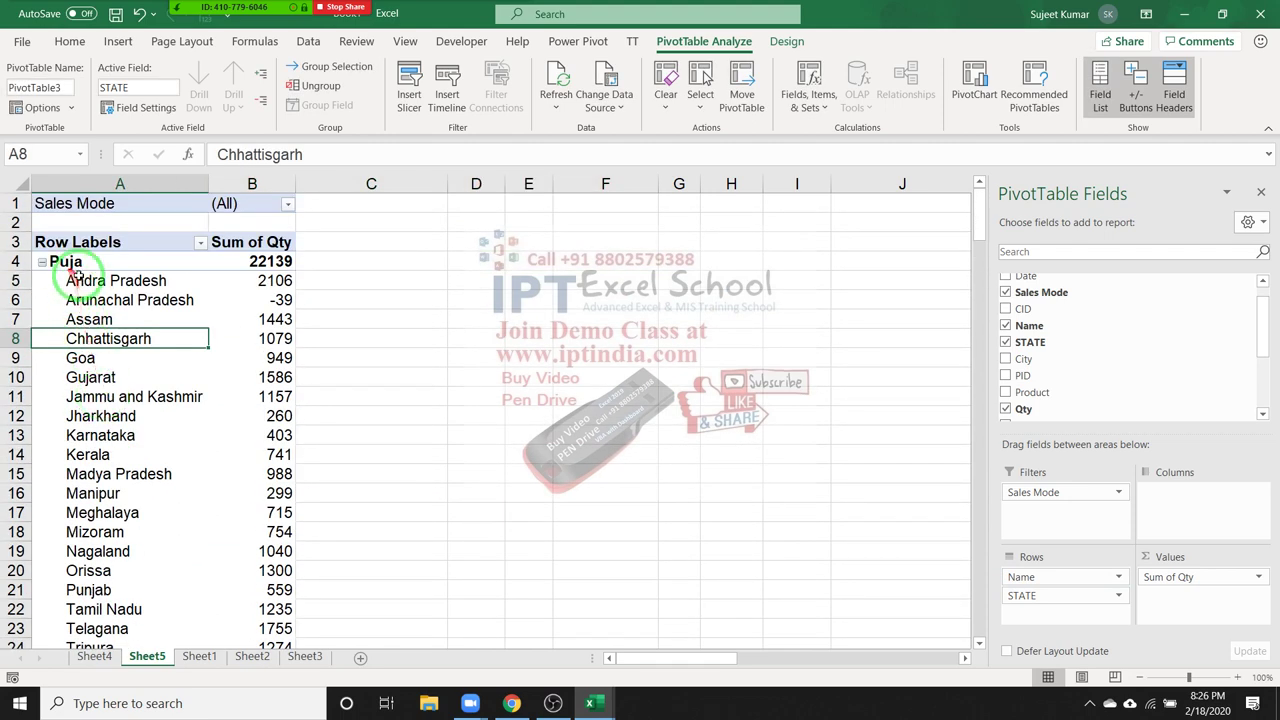
drag(60, 280, 92, 512)
scroll(100, 513, down, 3)
scroll(100, 513, down, 1)
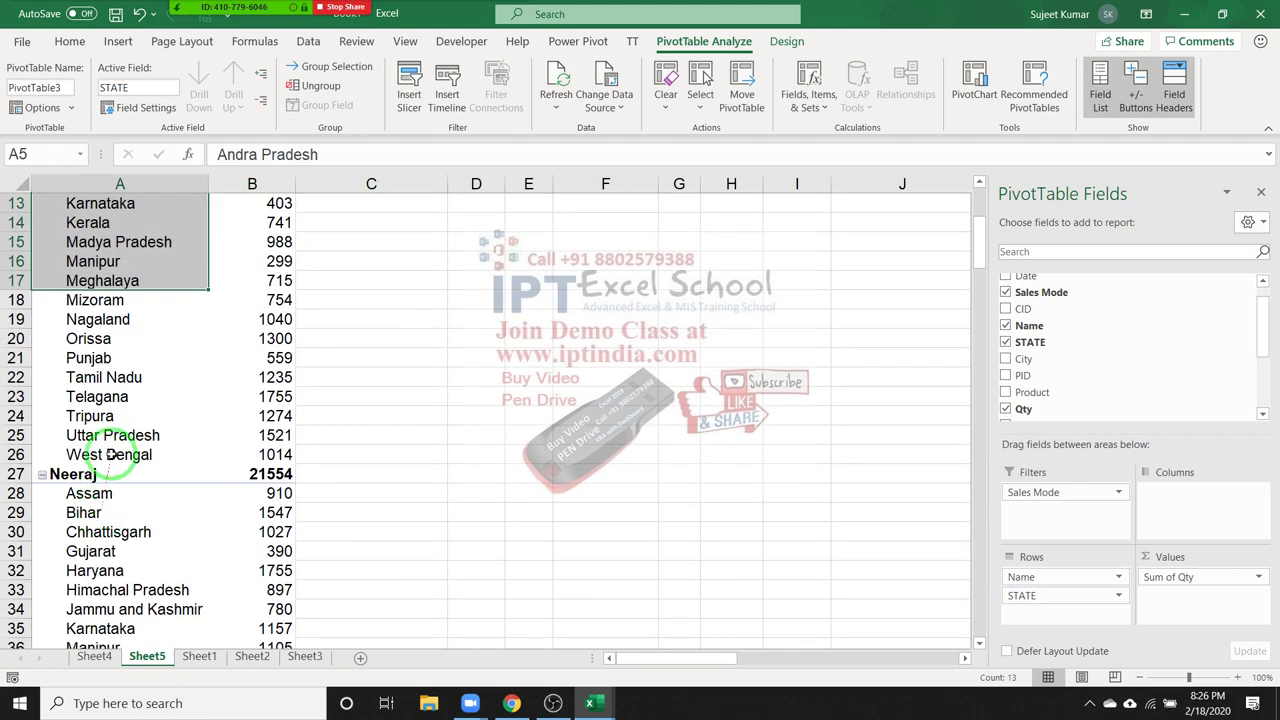
drag(100, 435, 103, 285)
scroll(100, 290, up, 2)
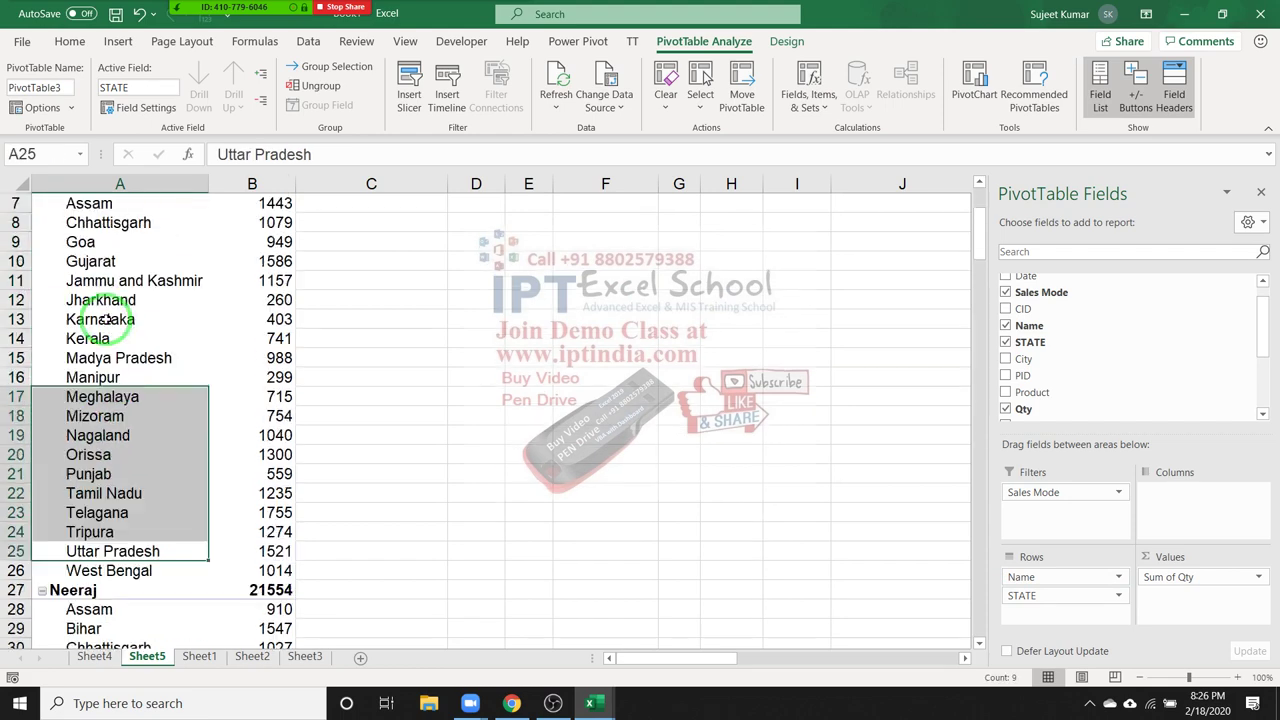
scroll(100, 290, up, 1)
scroll(62, 295, up, 1)
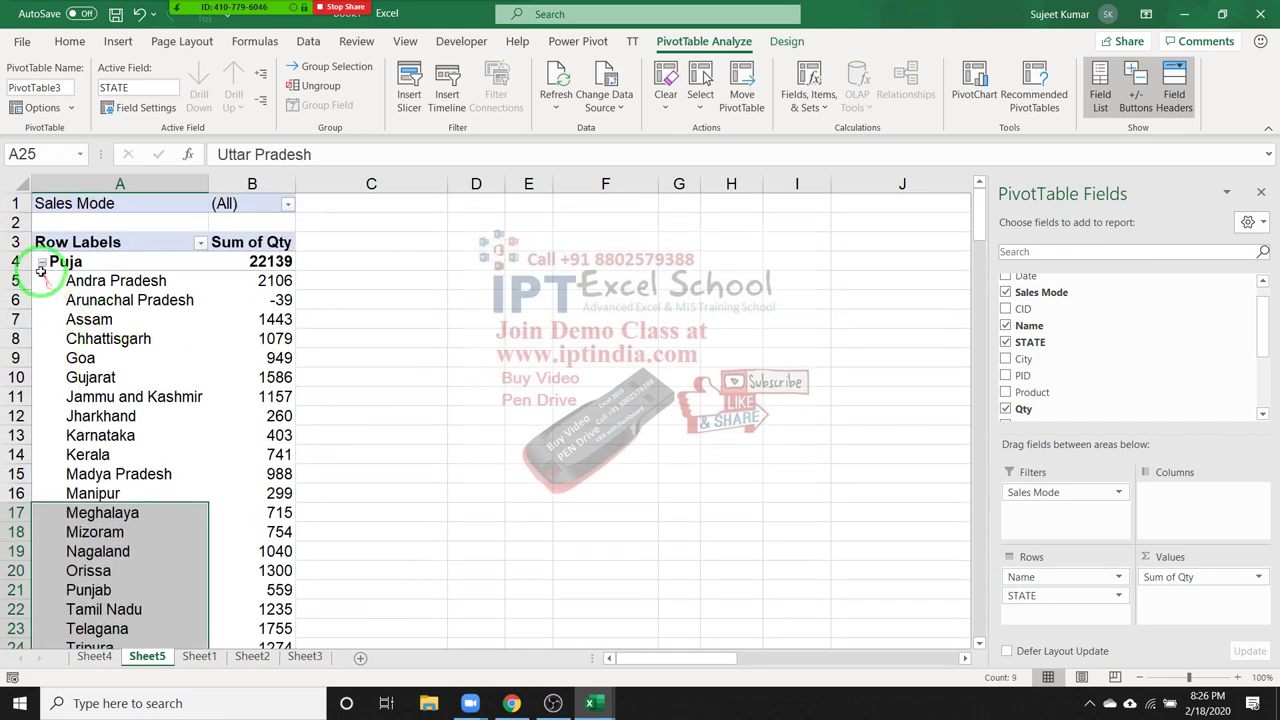
- Collapse Puja, Neeraj, Kavita and Mohan, then collapse and expand the whole field
click(42, 262)
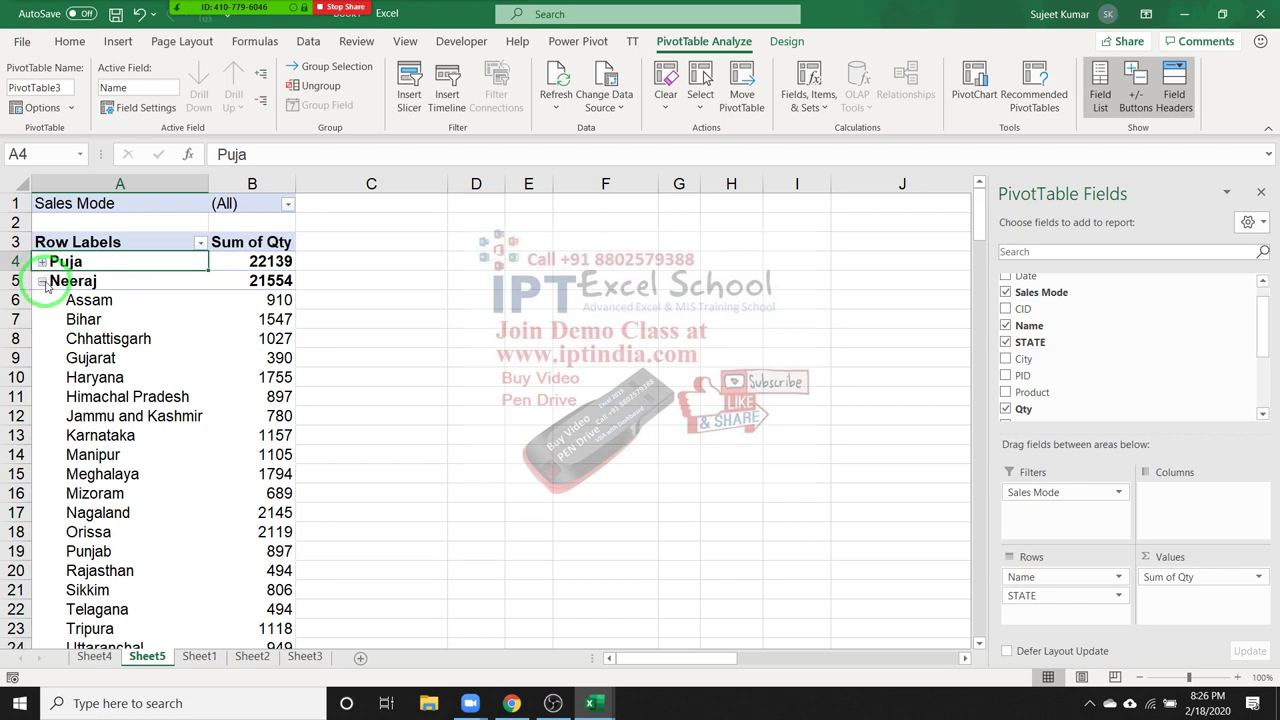
click(42, 281)
click(42, 300)
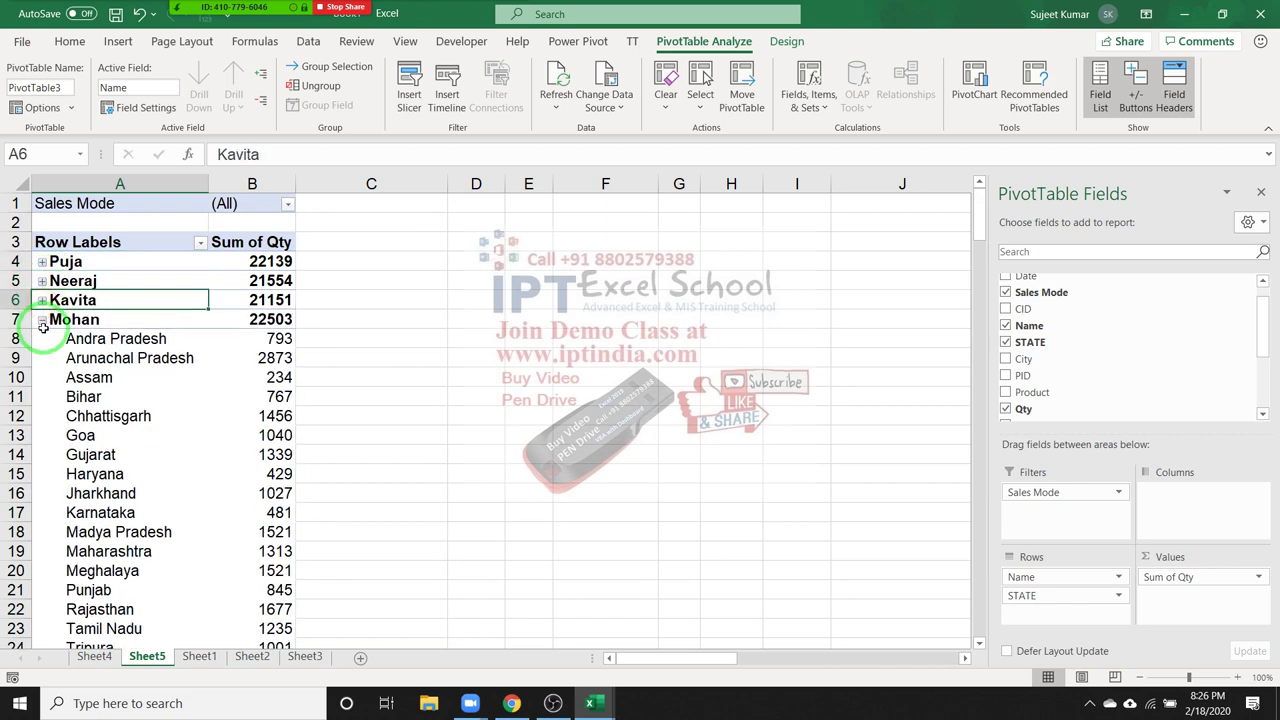
click(42, 320)
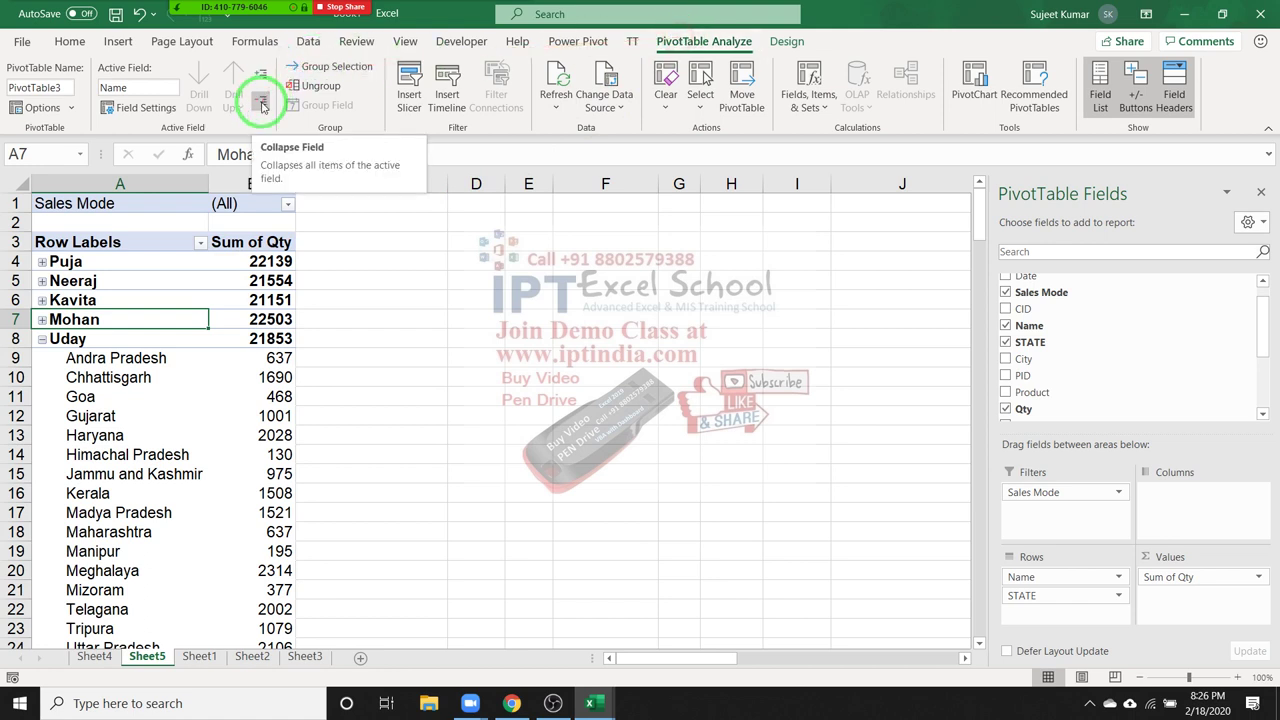
click(262, 105)
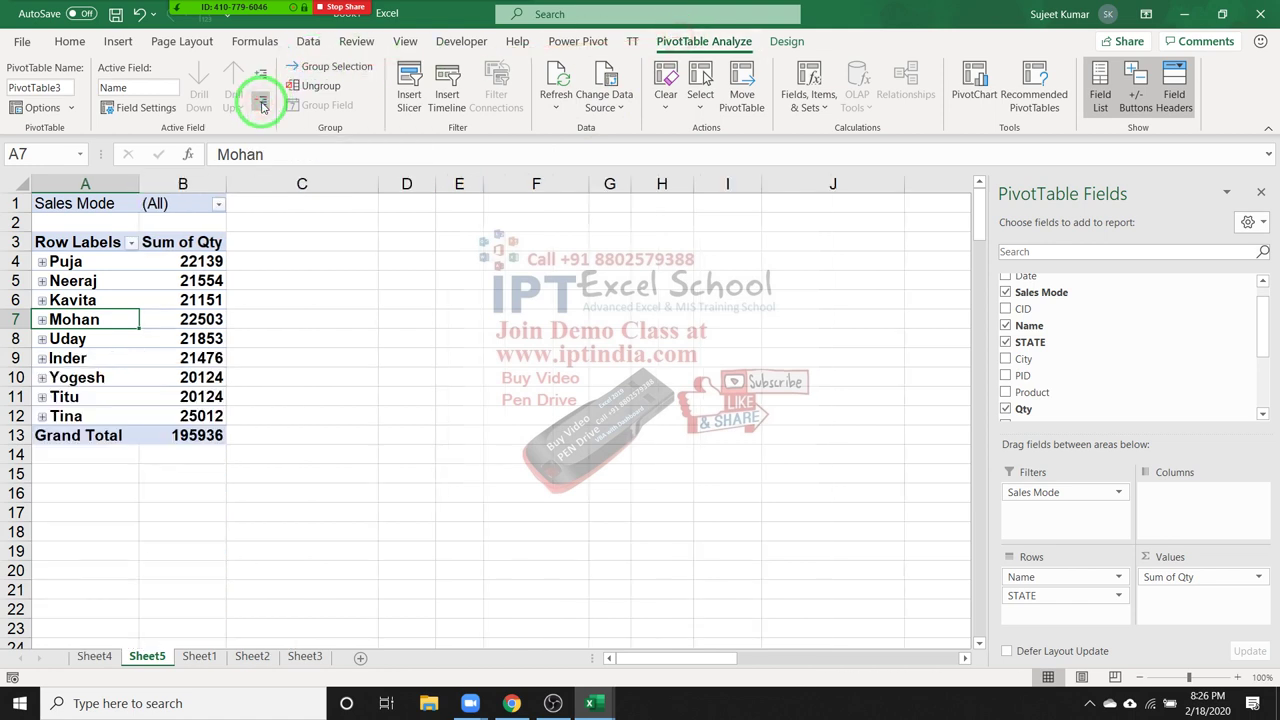
click(261, 78)
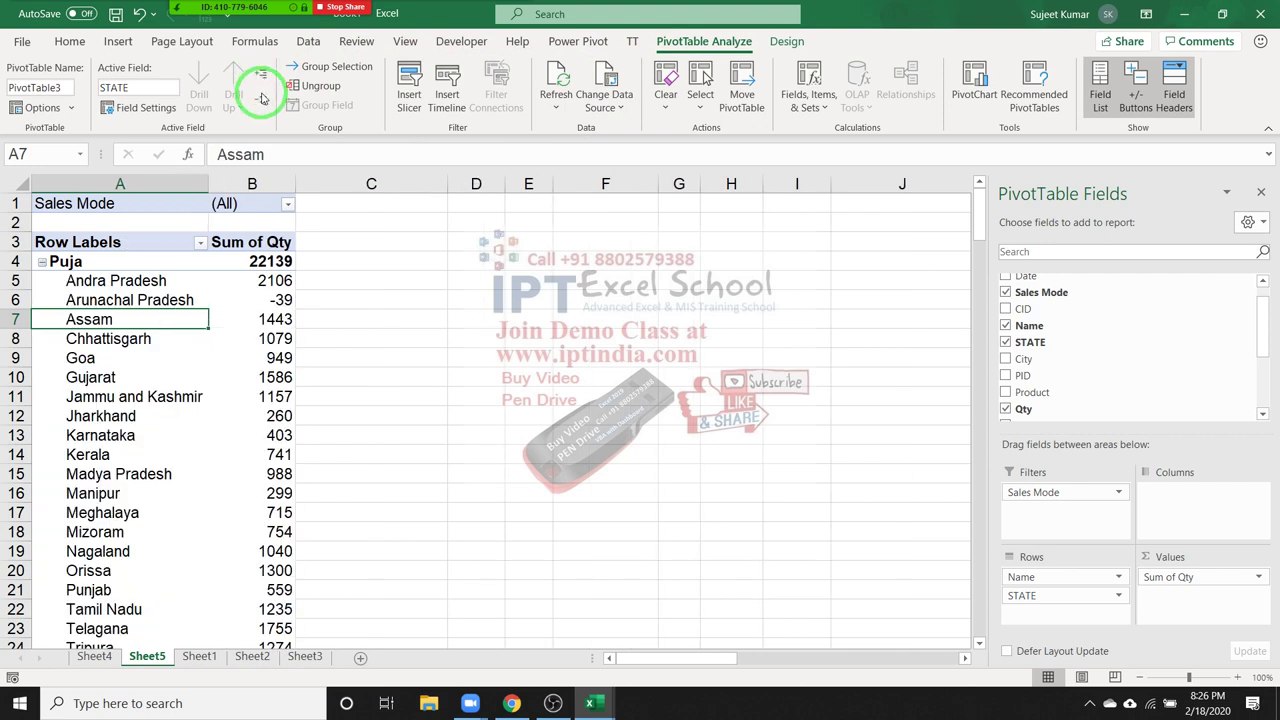
click(262, 105)
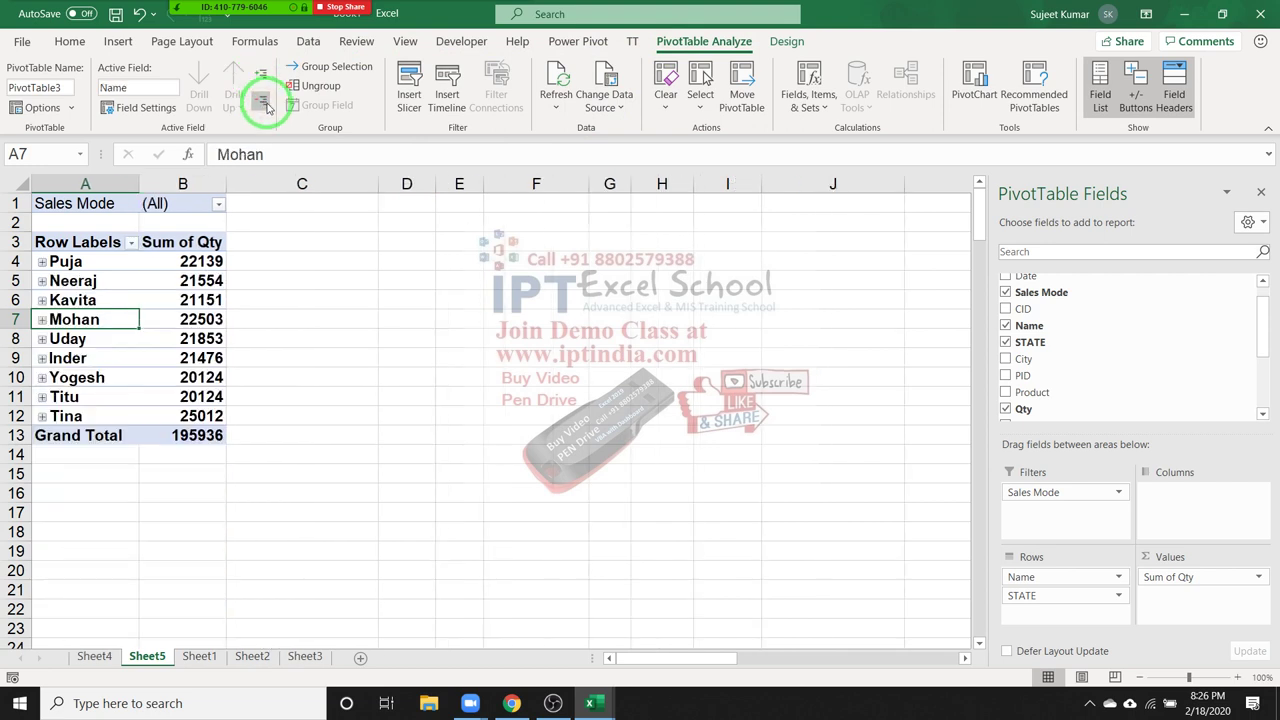
- Expand and re-collapse Neeraj, then expand every name to show its states
click(43, 283)
scroll(165, 335, down, 5)
scroll(160, 340, up, 3)
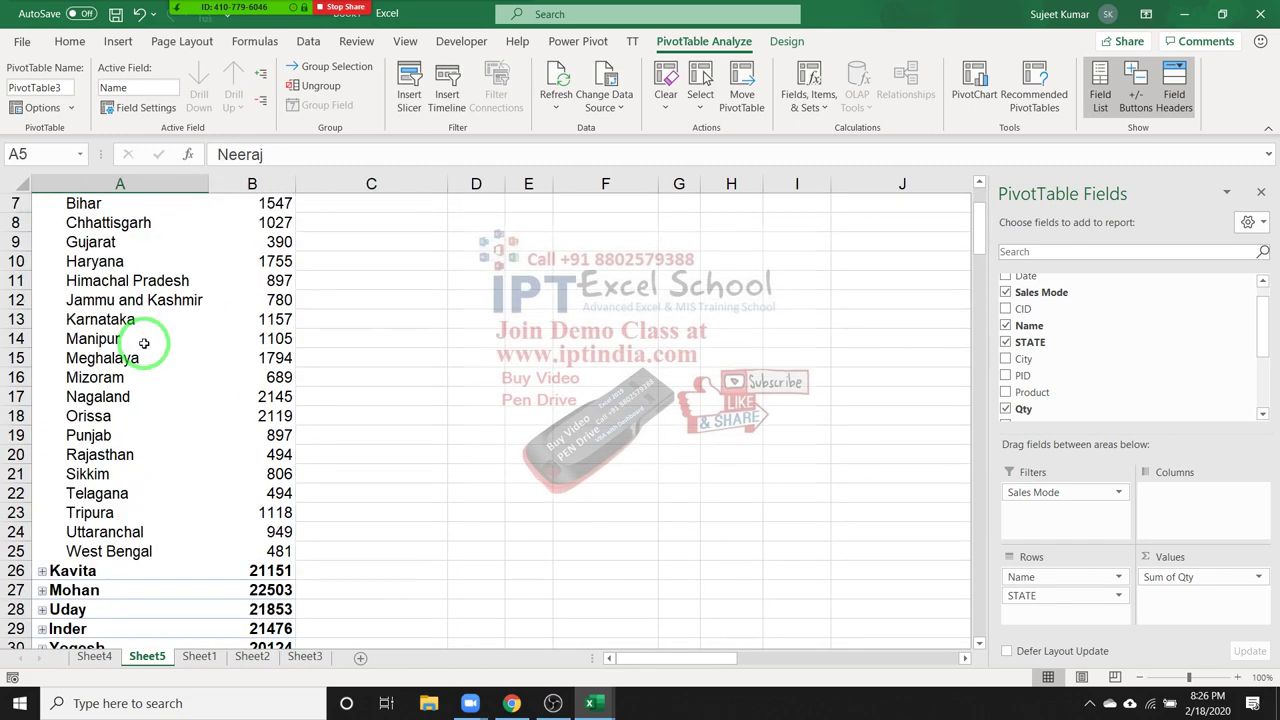
scroll(150, 340, up, 2)
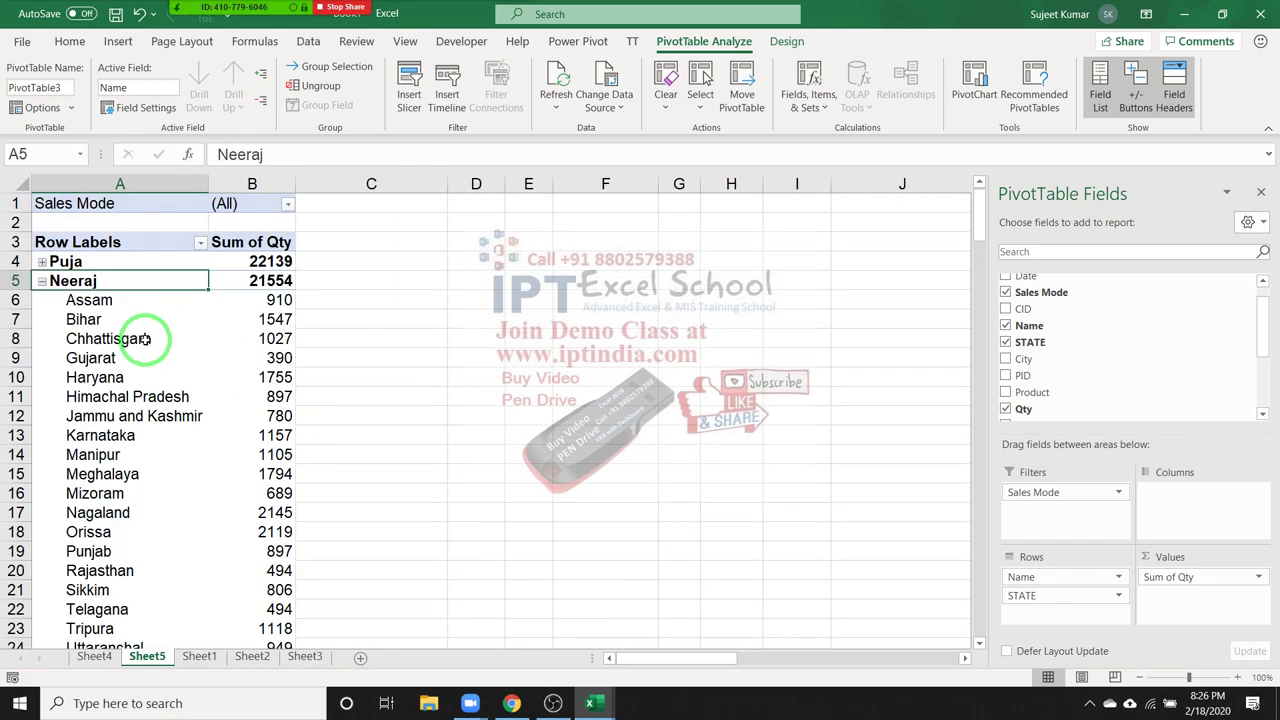
click(42, 282)
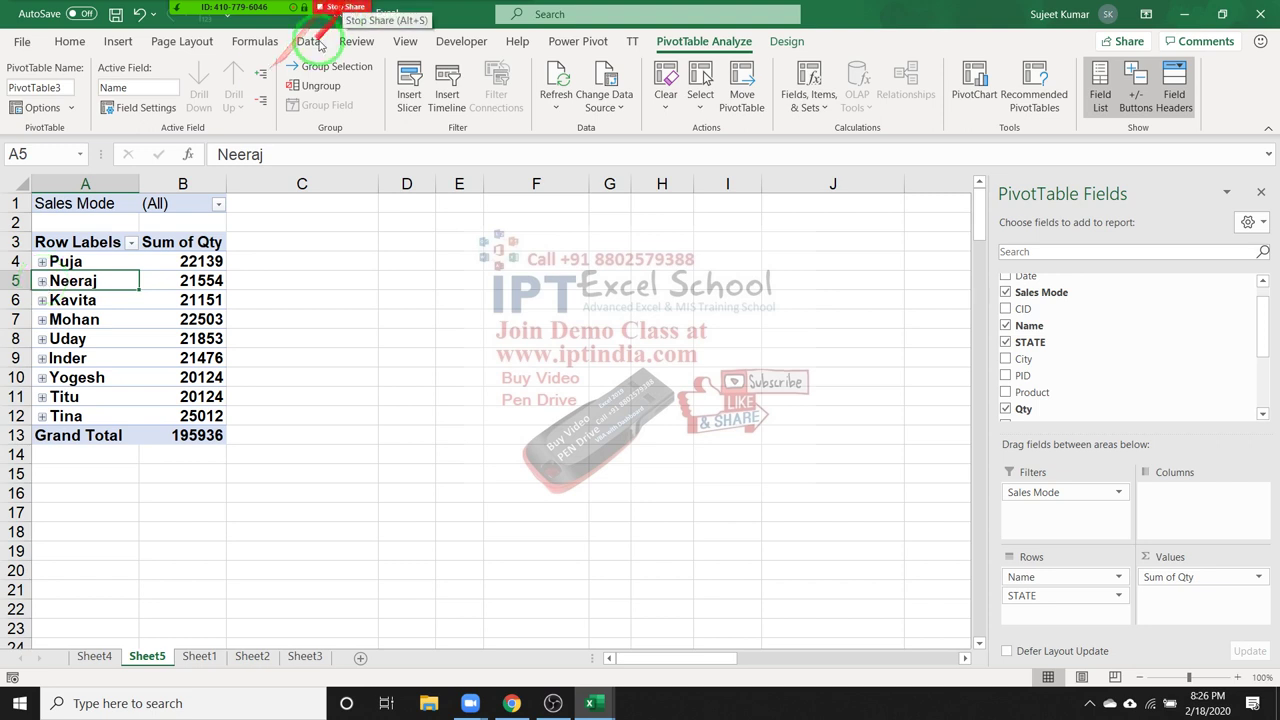
click(260, 75)
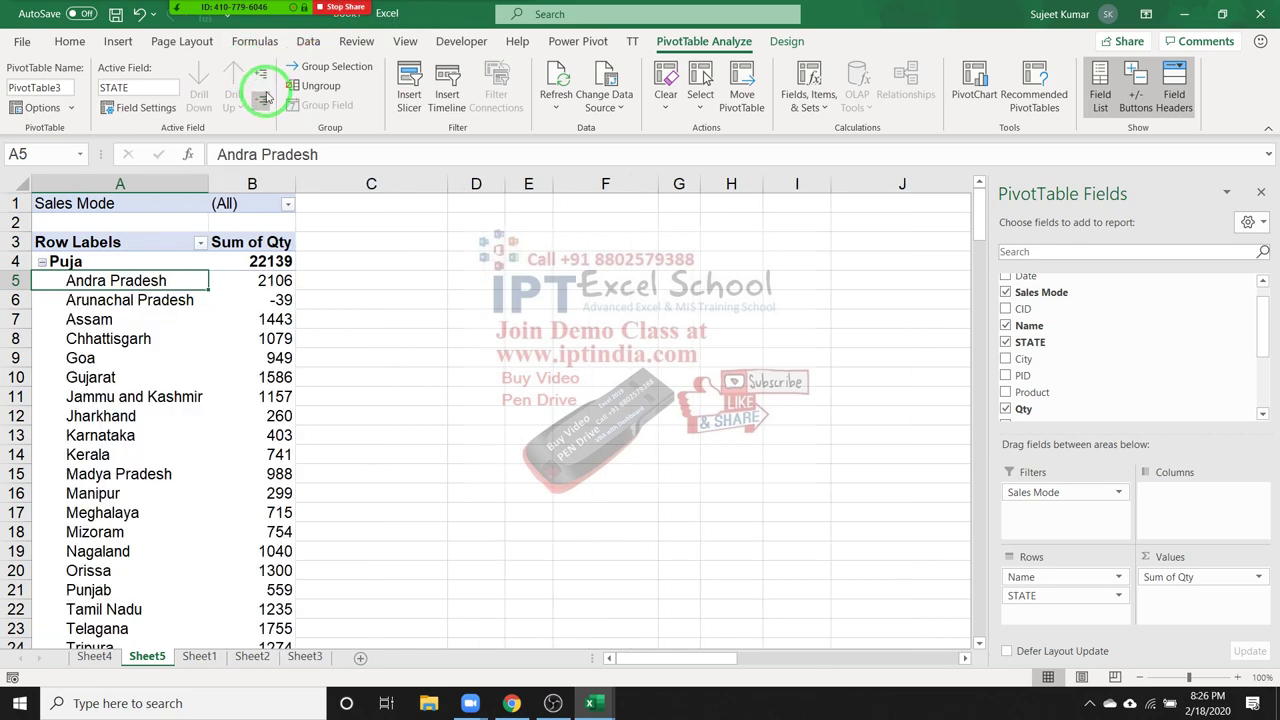
scroll(257, 243, down, 3)
scroll(268, 333, down, 2)
scroll(268, 333, up, 4)
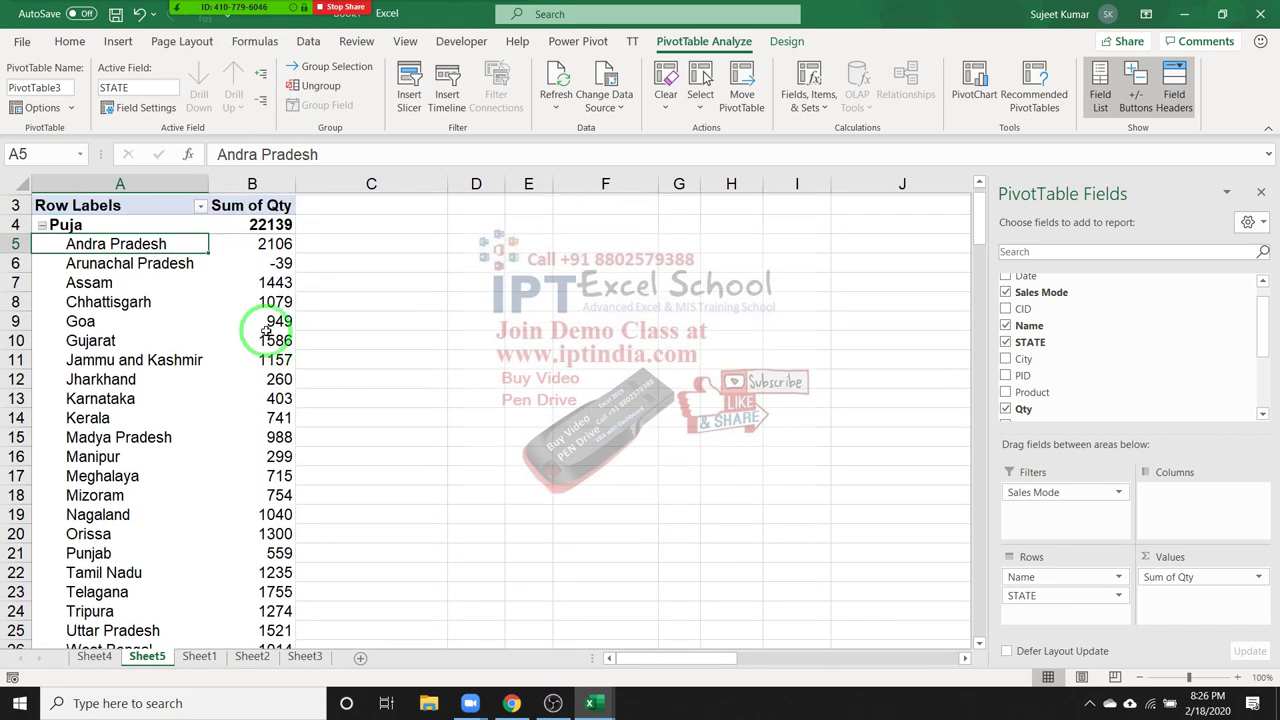
scroll(266, 335, up, 1)
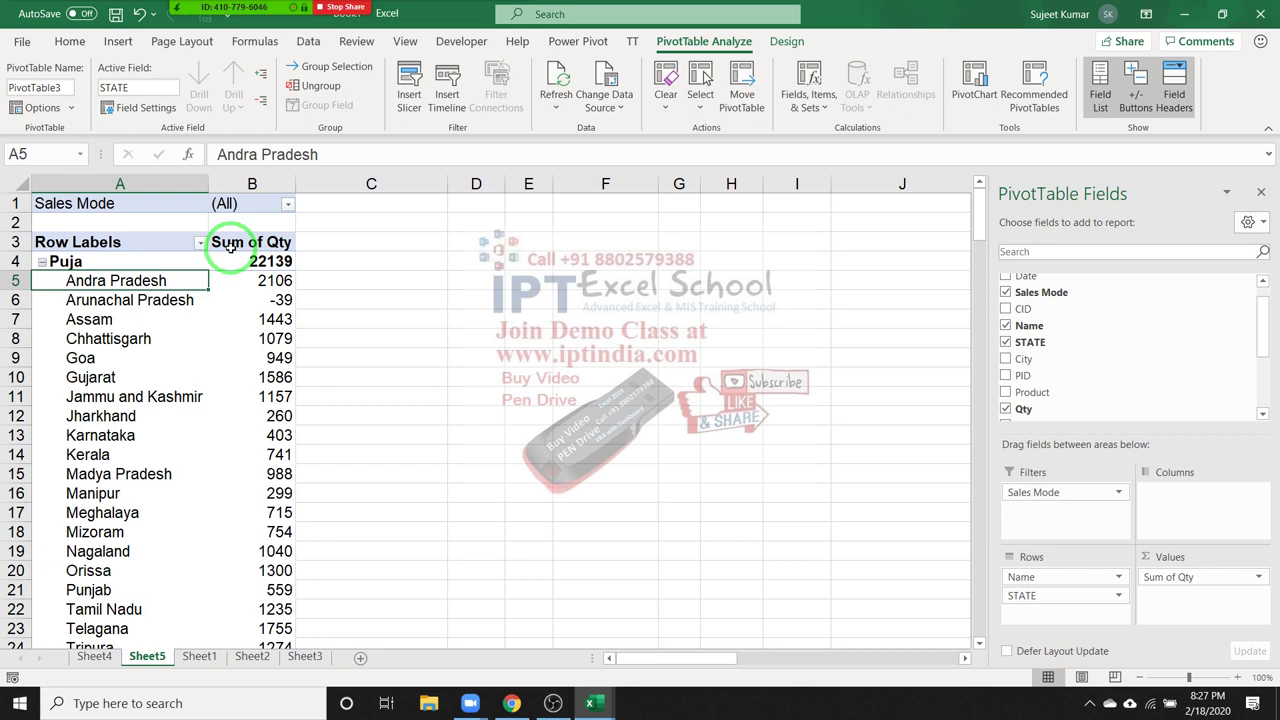
click(138, 180)
key(ctrl+c)
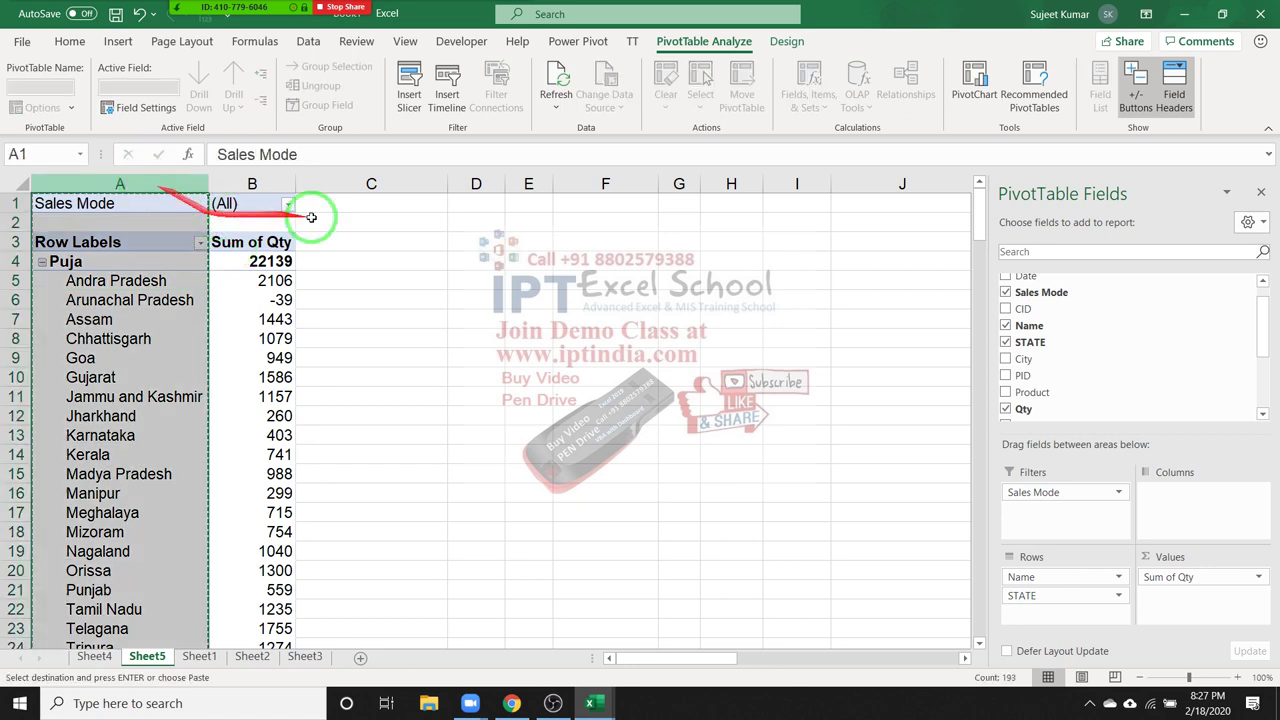
click(582, 208)
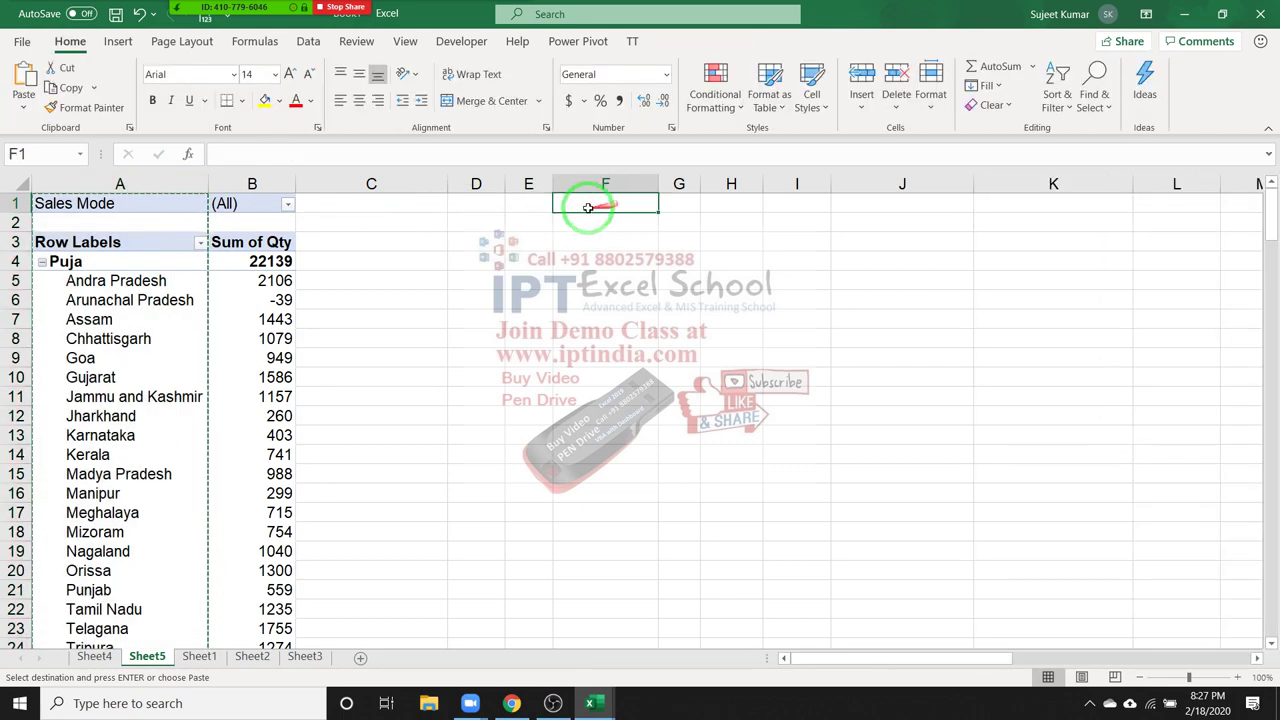
click(23, 107)
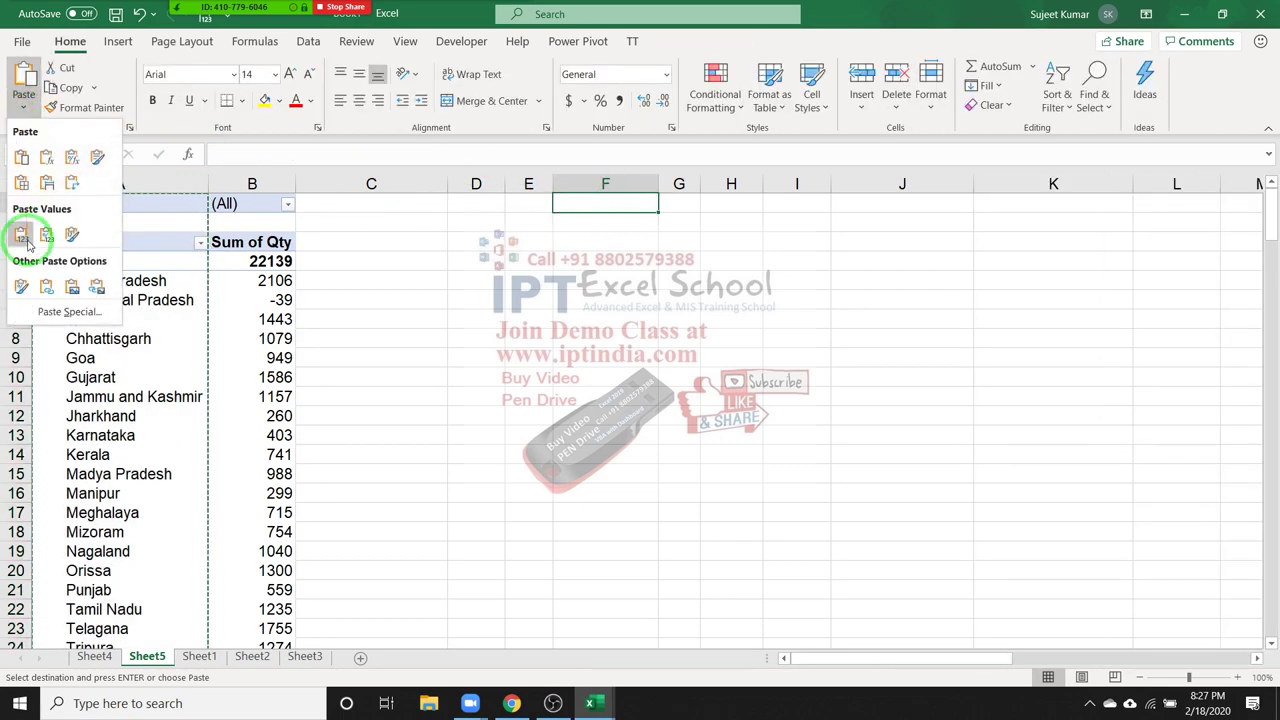
click(24, 236)
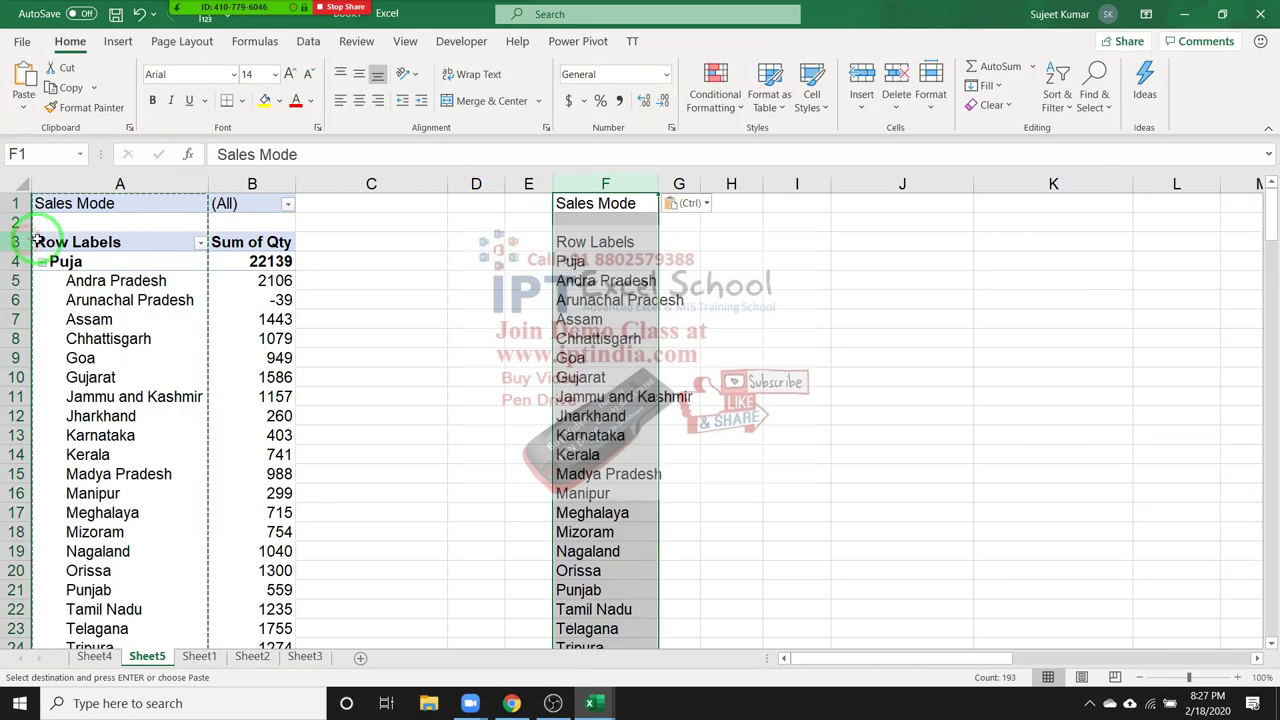
click(606, 251)
drag(606, 251, 602, 384)
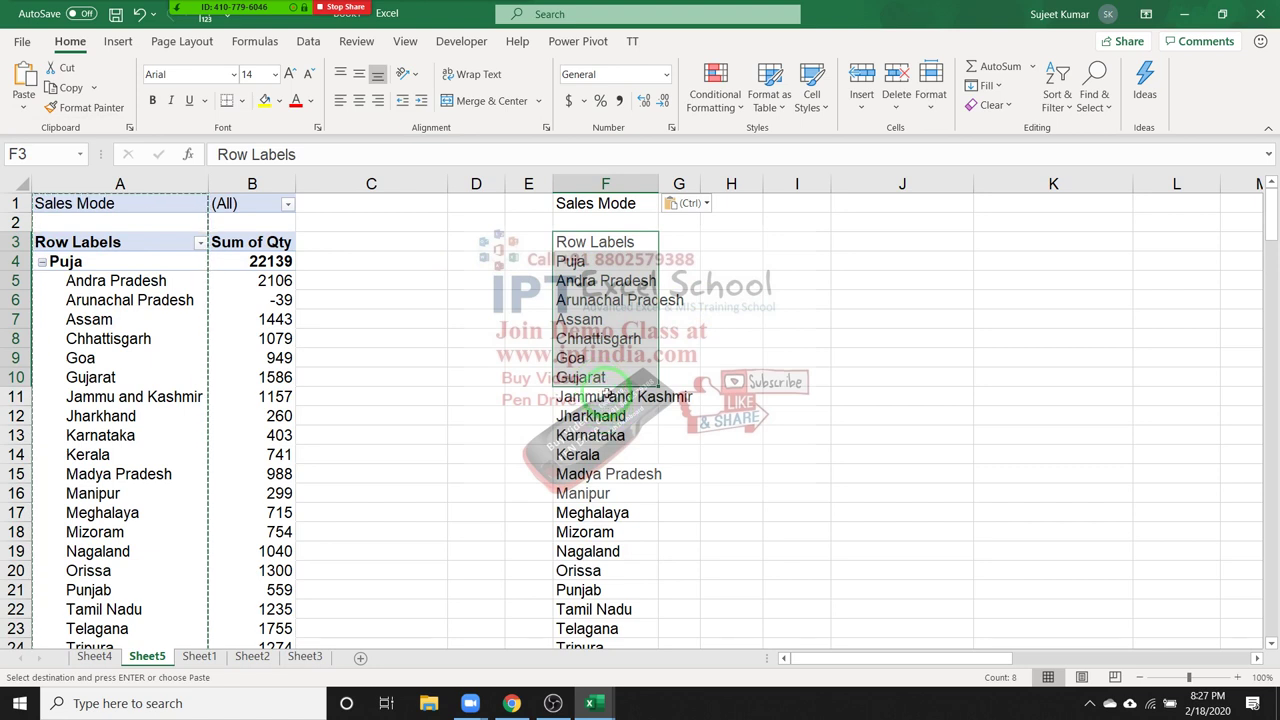
click(609, 412)
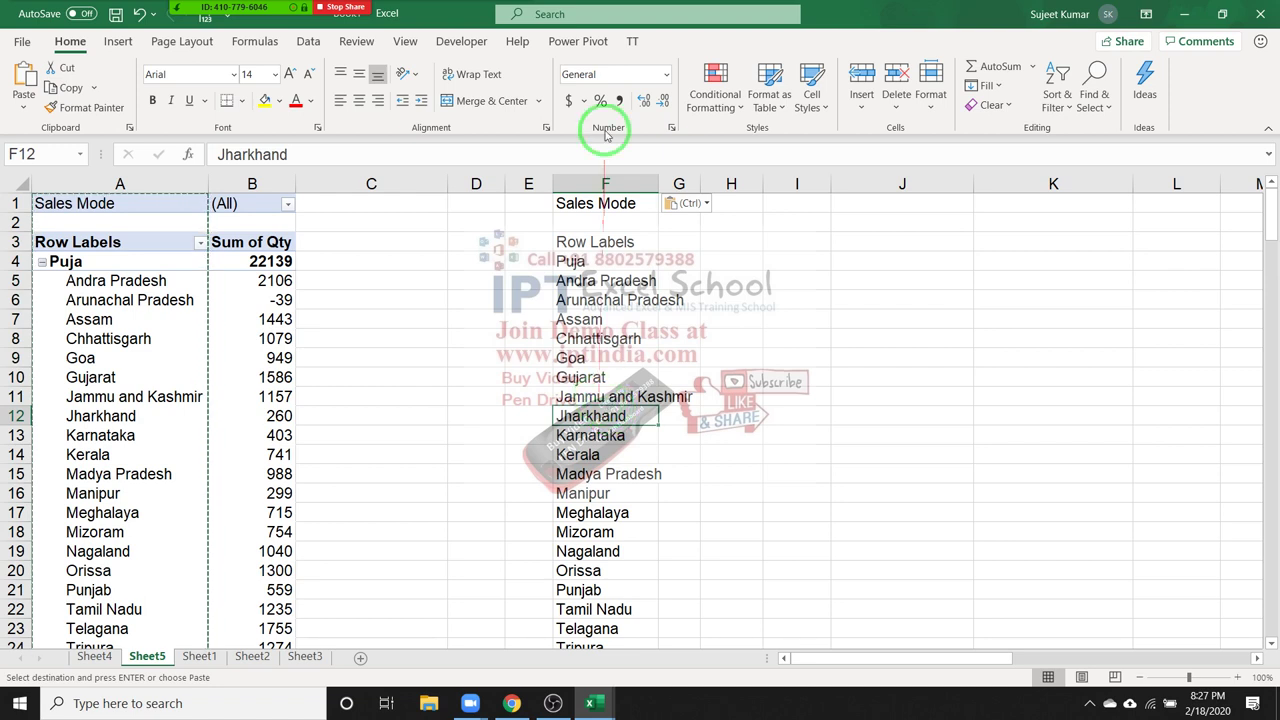
click(609, 187)
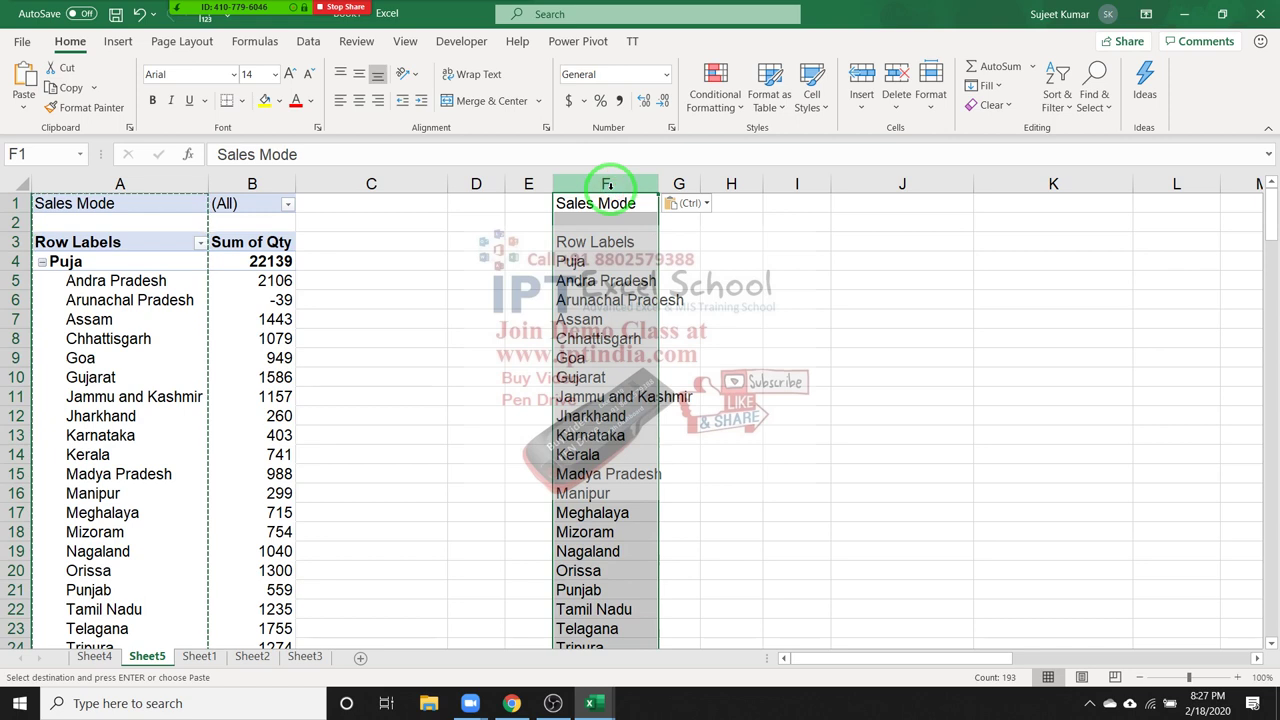
key(Delete)
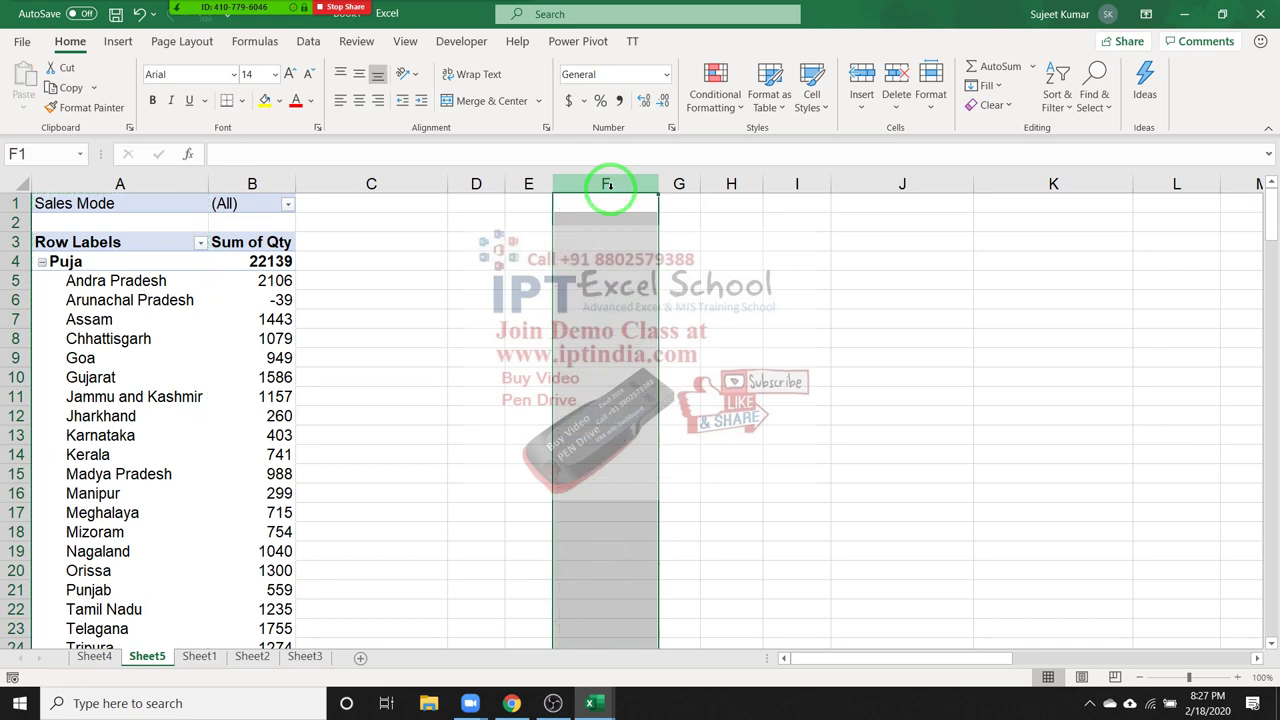
- Switch PivotTable3's report layout to Tabular Form
click(100, 369)
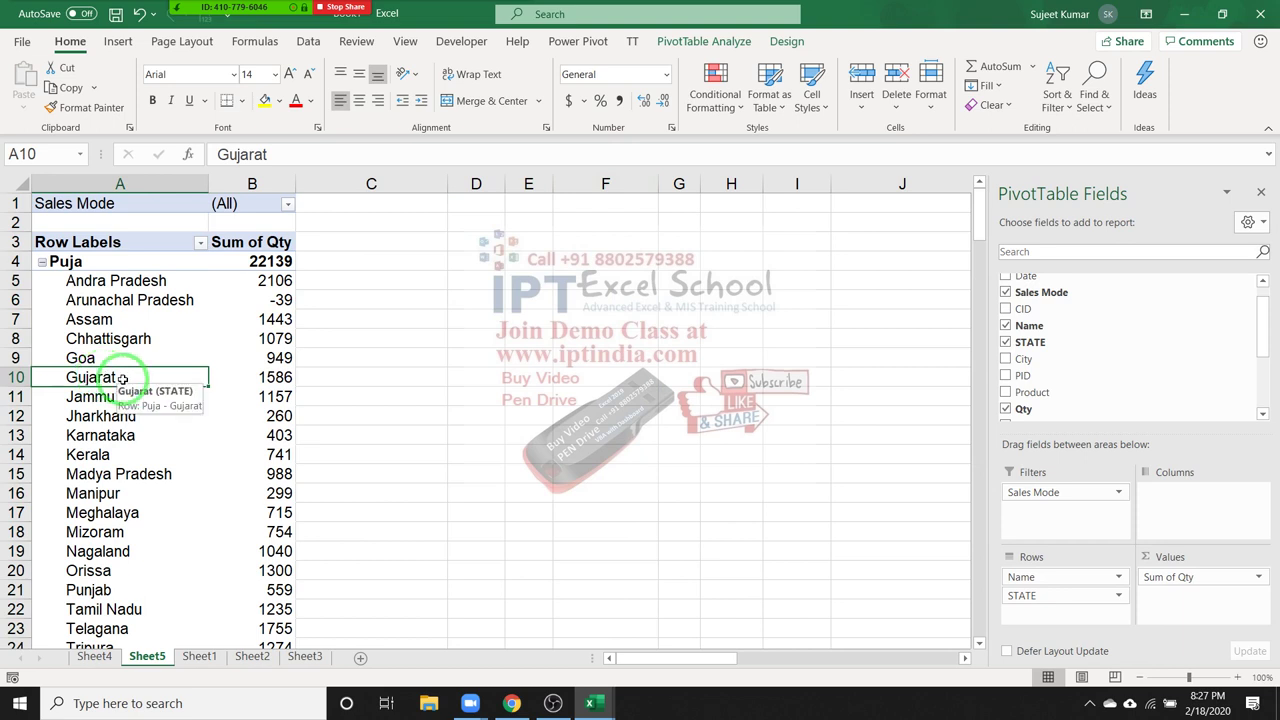
click(785, 45)
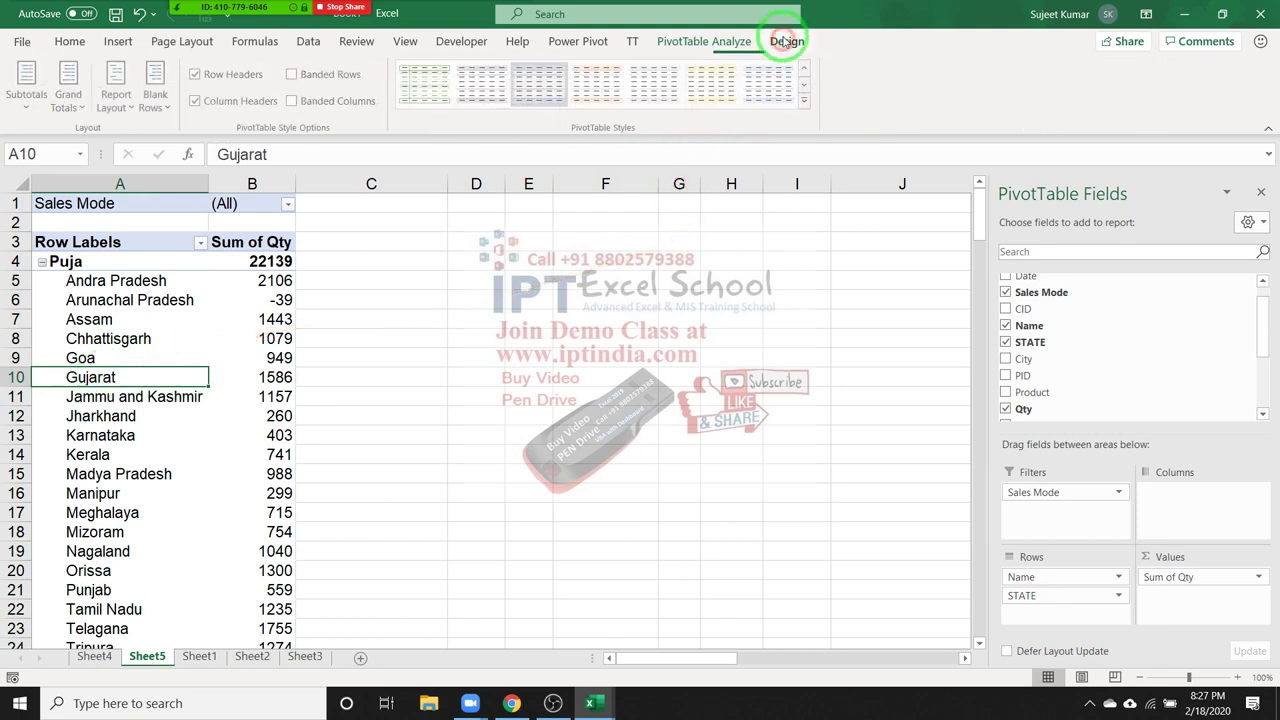
click(133, 110)
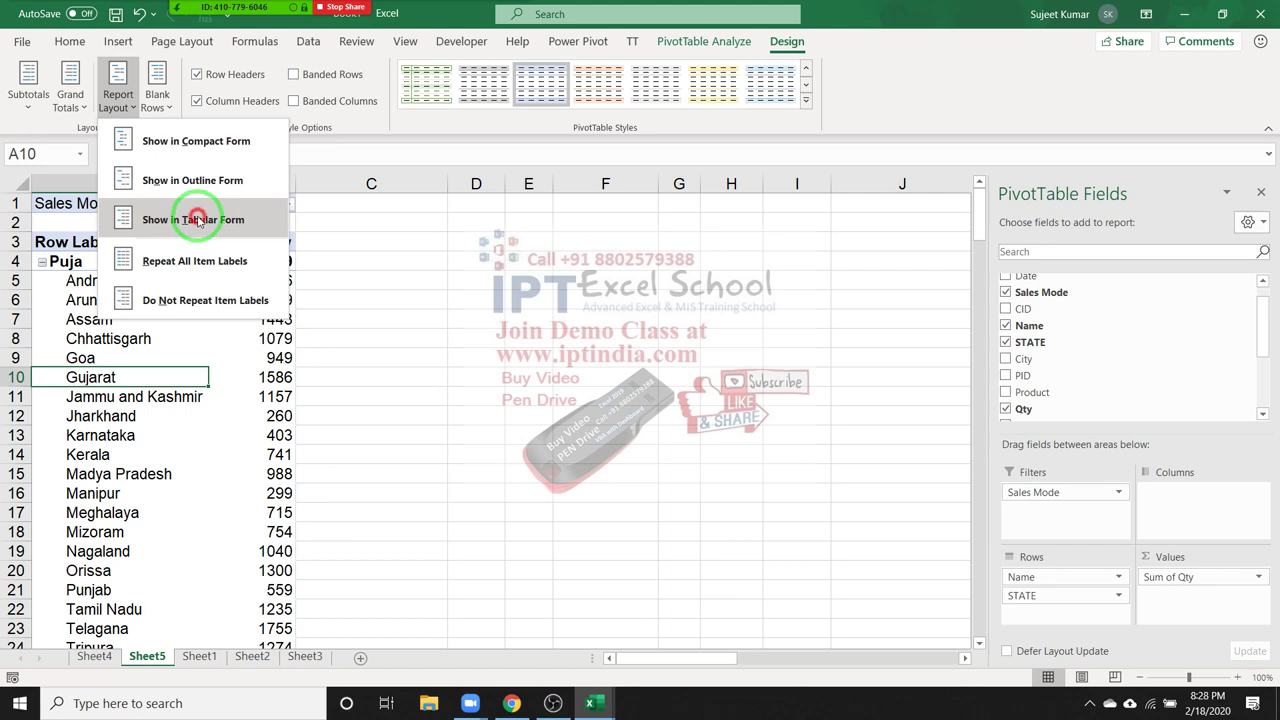
click(199, 222)
- Turn on Classic PivotTable layout in the PivotTable Options Display settings
click(154, 292)
right_click(154, 291)
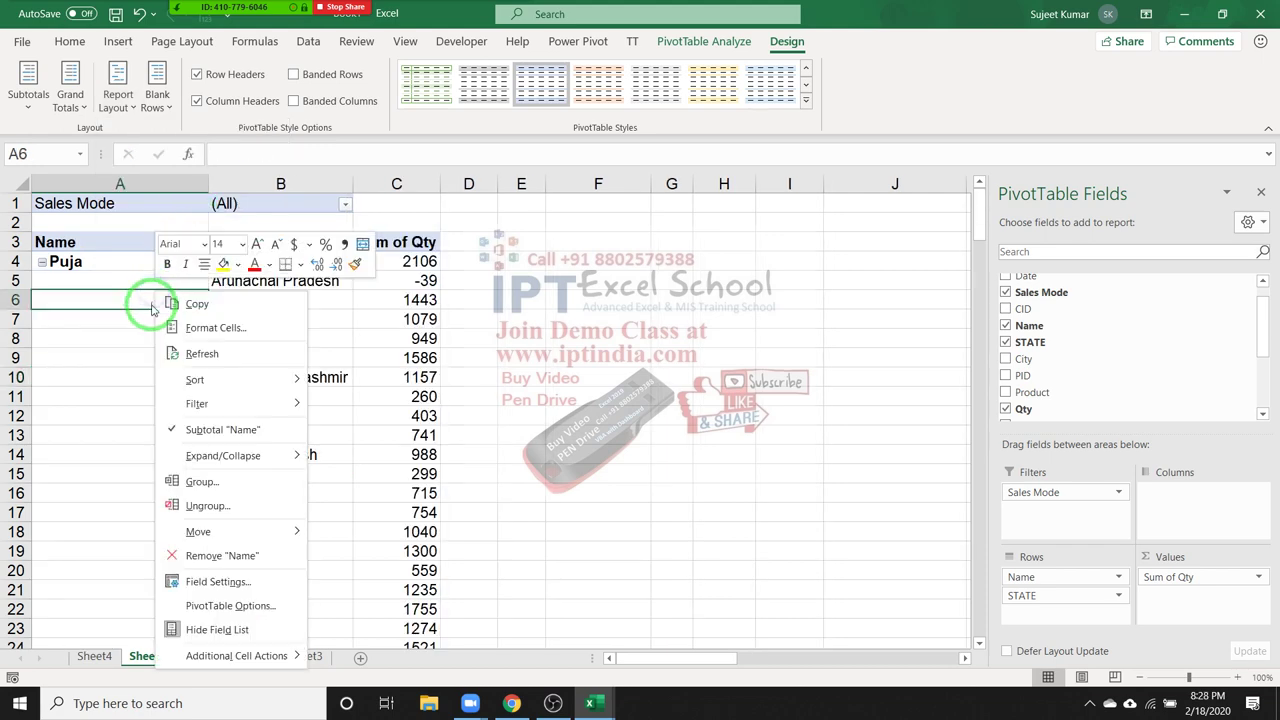
mouse_move(195, 382)
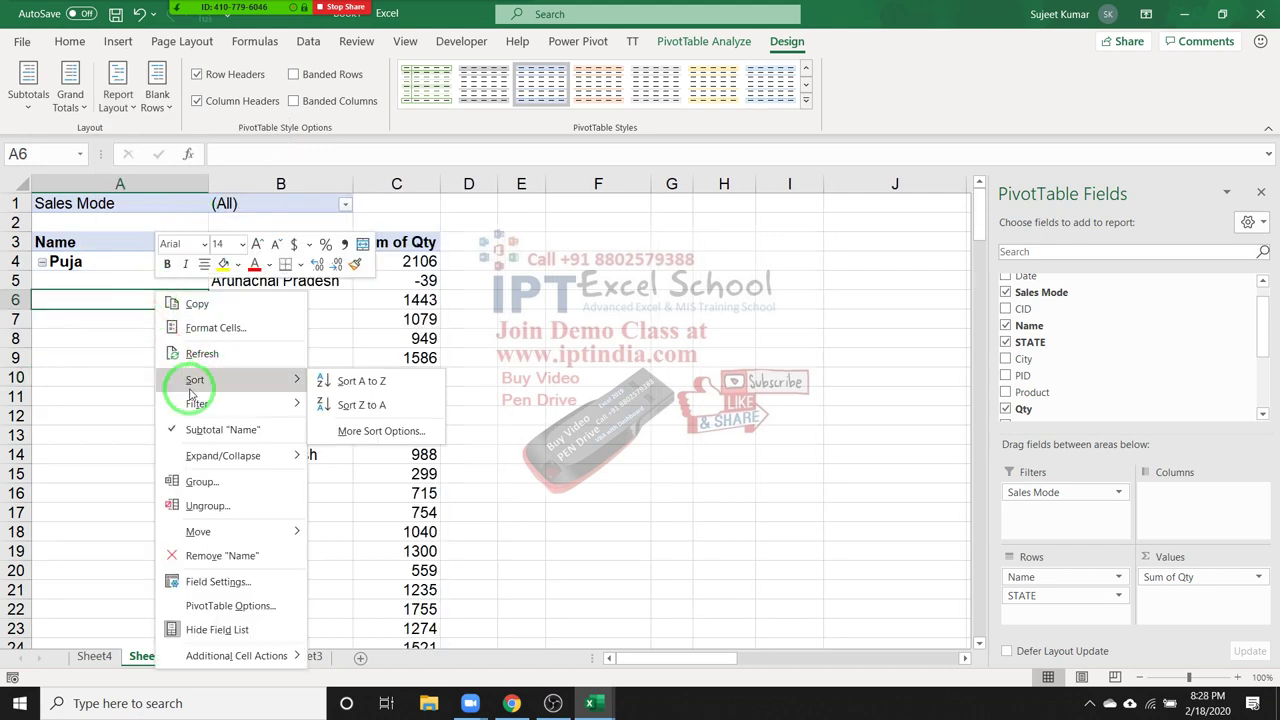
click(235, 606)
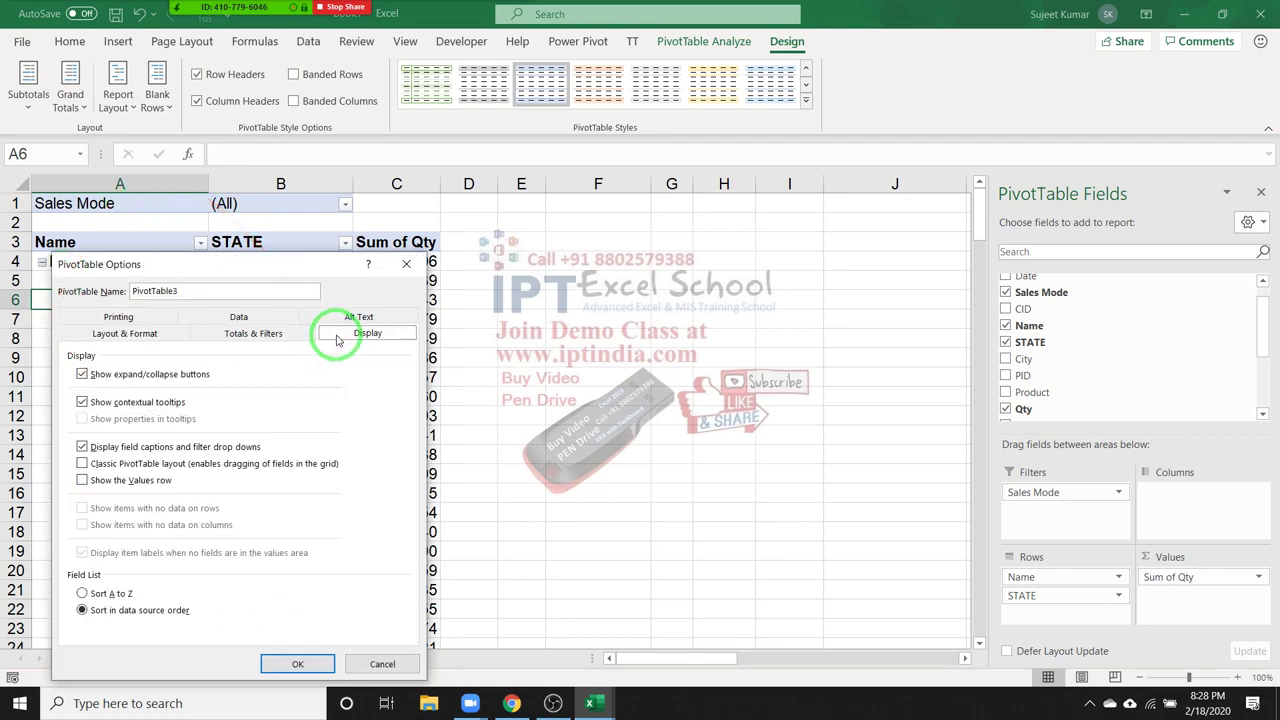
click(82, 463)
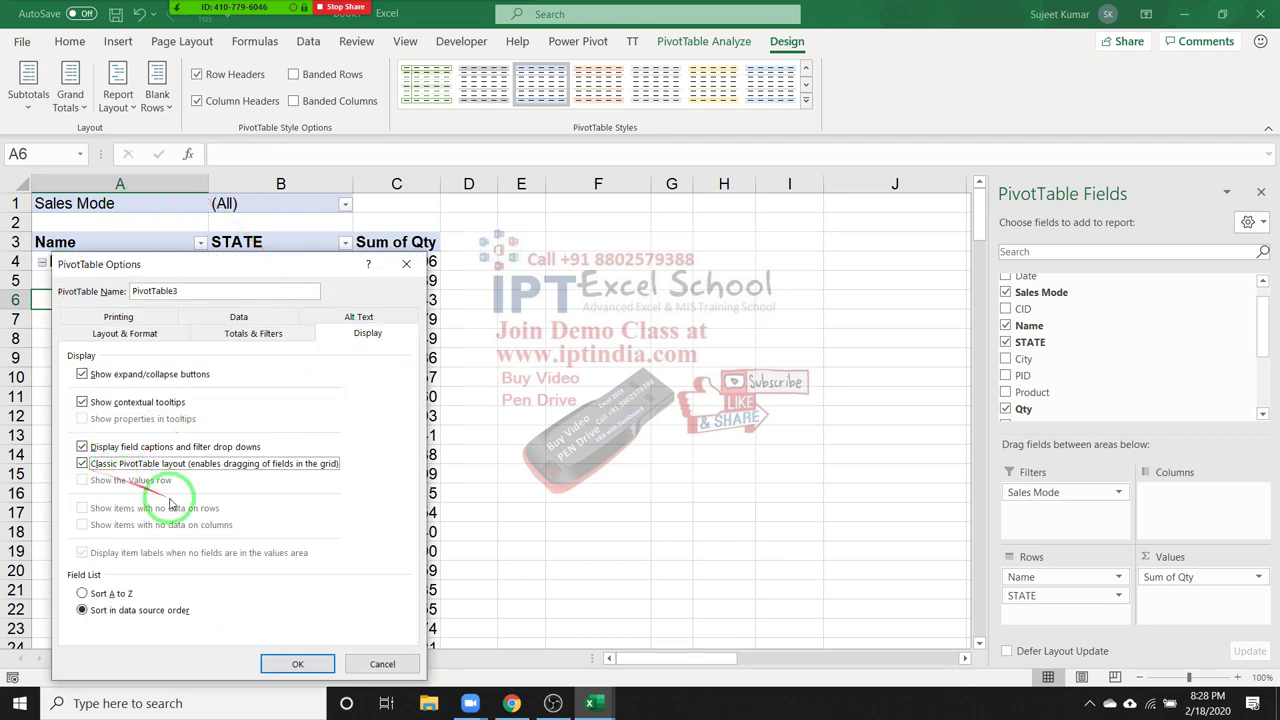
click(275, 664)
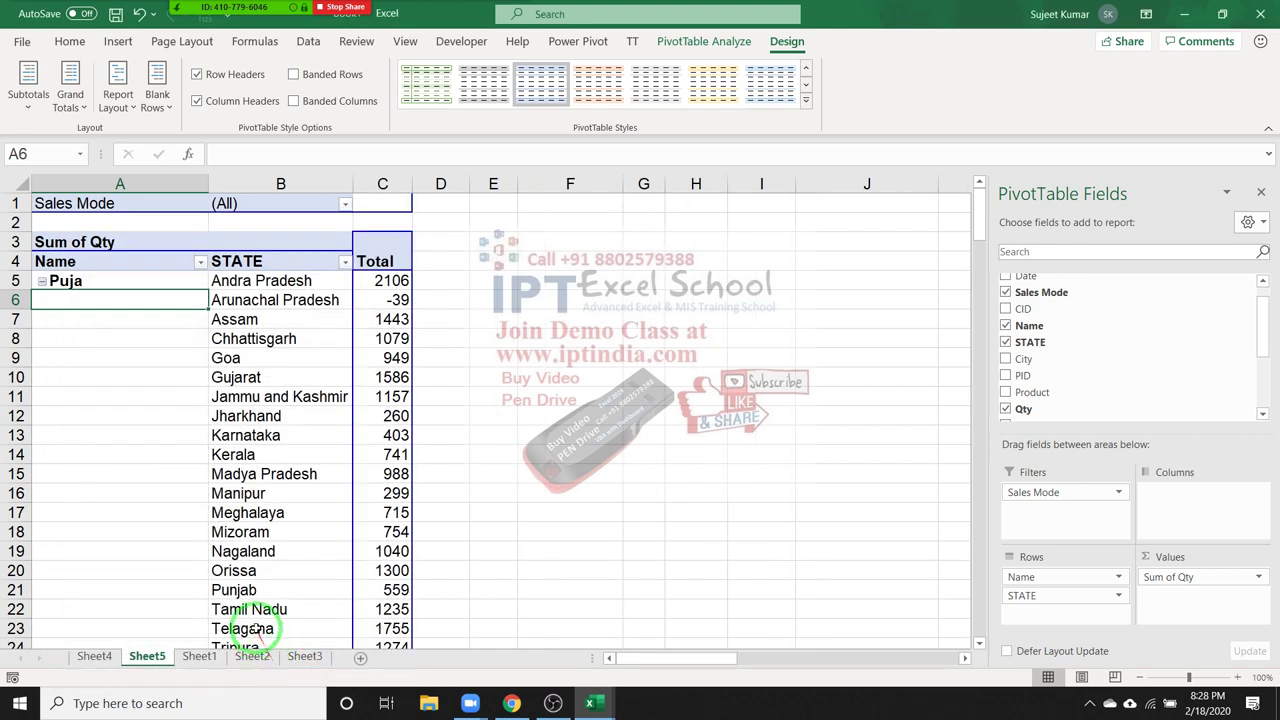
- Try selecting columns A–B and the Puja cells in row 5
click(222, 437)
scroll(220, 440, down, 5)
scroll(222, 441, up, 5)
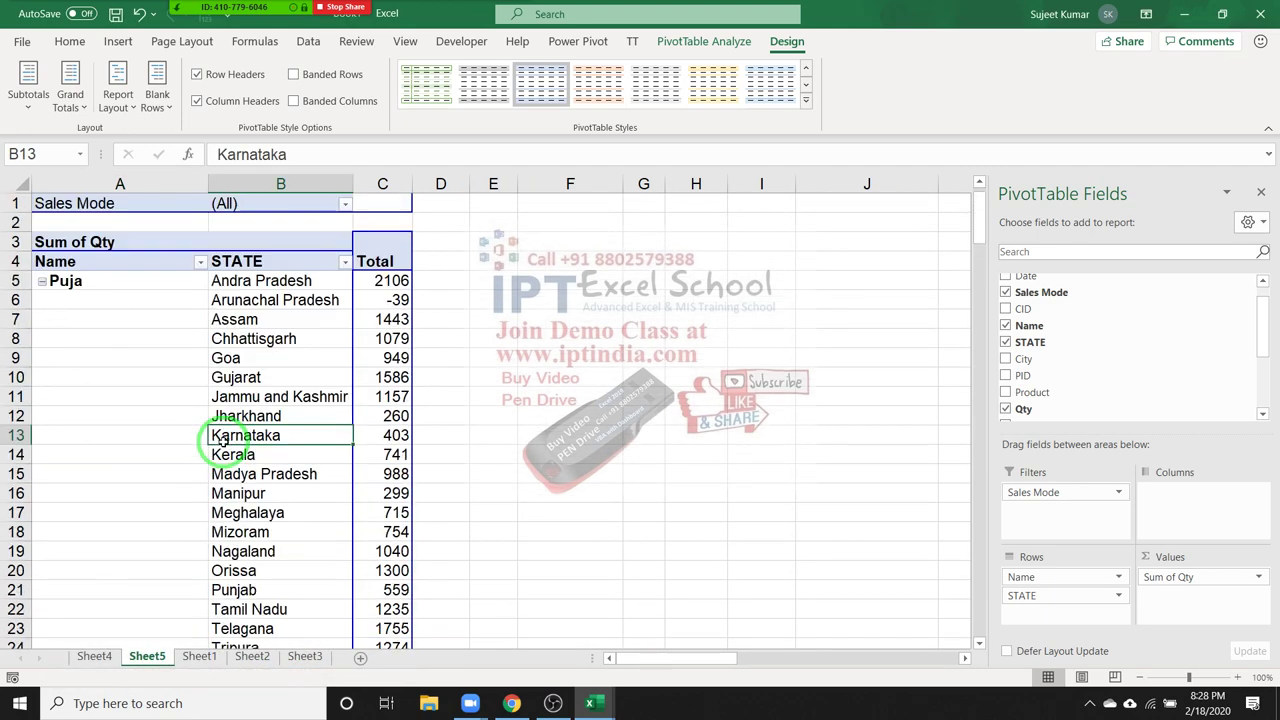
click(206, 187)
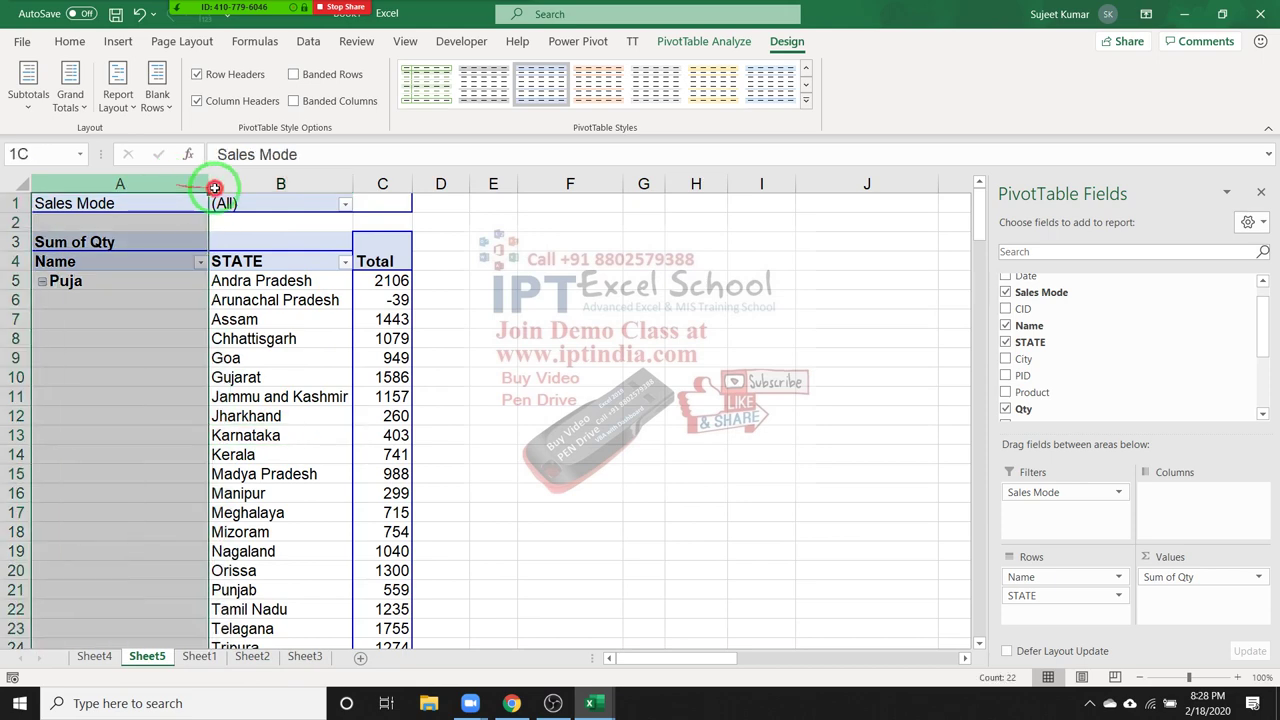
drag(214, 188, 353, 200)
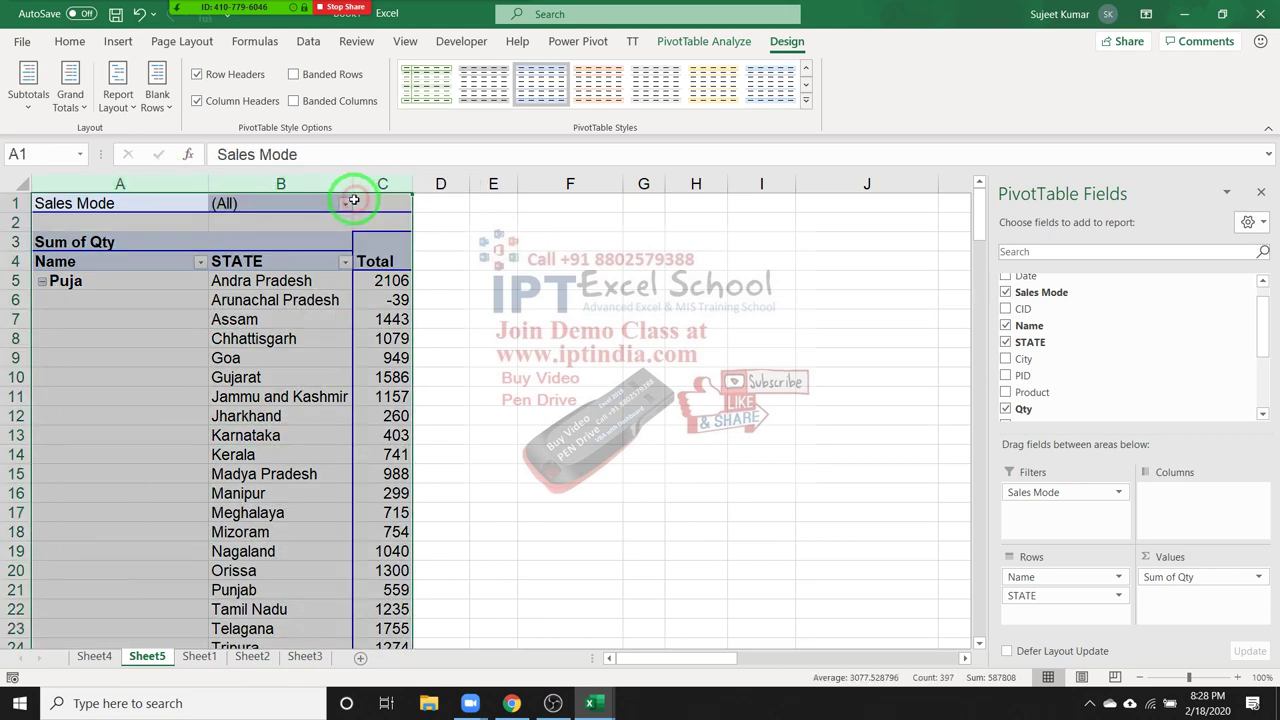
click(166, 298)
mouse_move(166, 264)
mouse_down()
mouse_move(370, 255)
mouse_move(123, 357)
mouse_up()
mouse_move(95, 285)
mouse_down()
mouse_move(106, 272)
mouse_move(128, 332)
mouse_up()
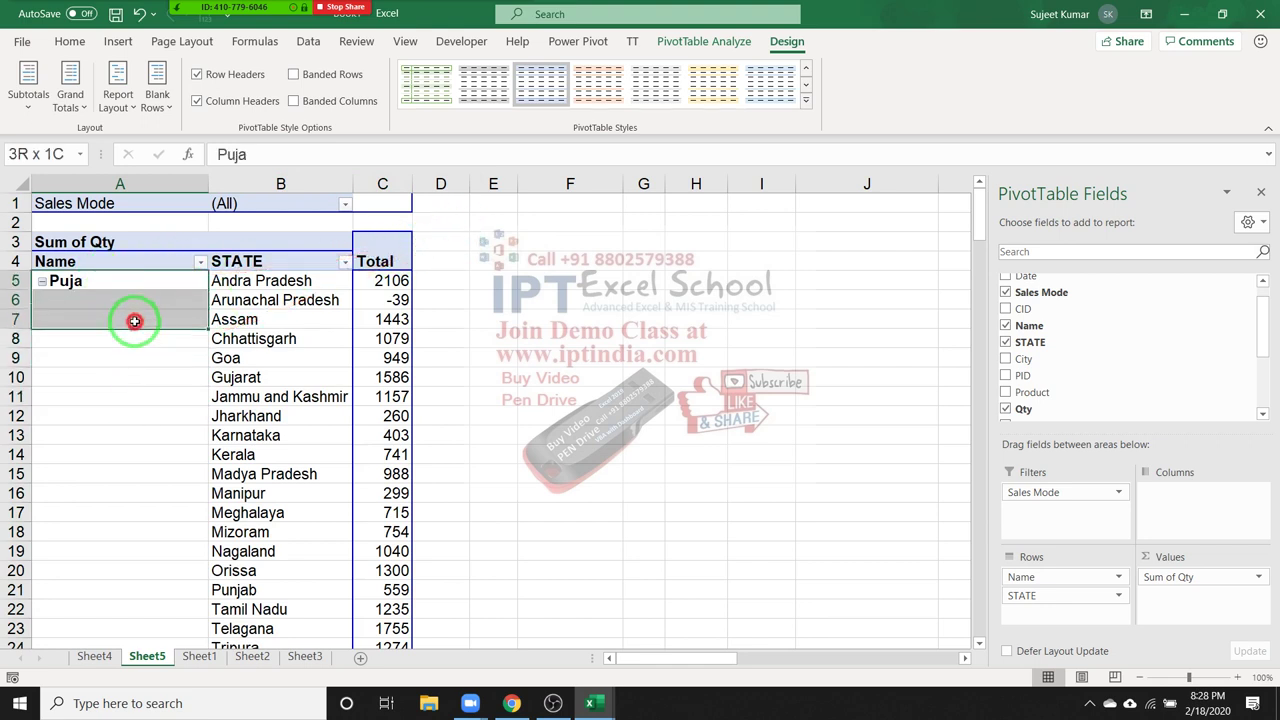
mouse_move(128, 332)
mouse_down()
mouse_move(273, 269)
mouse_move(279, 283)
mouse_up()
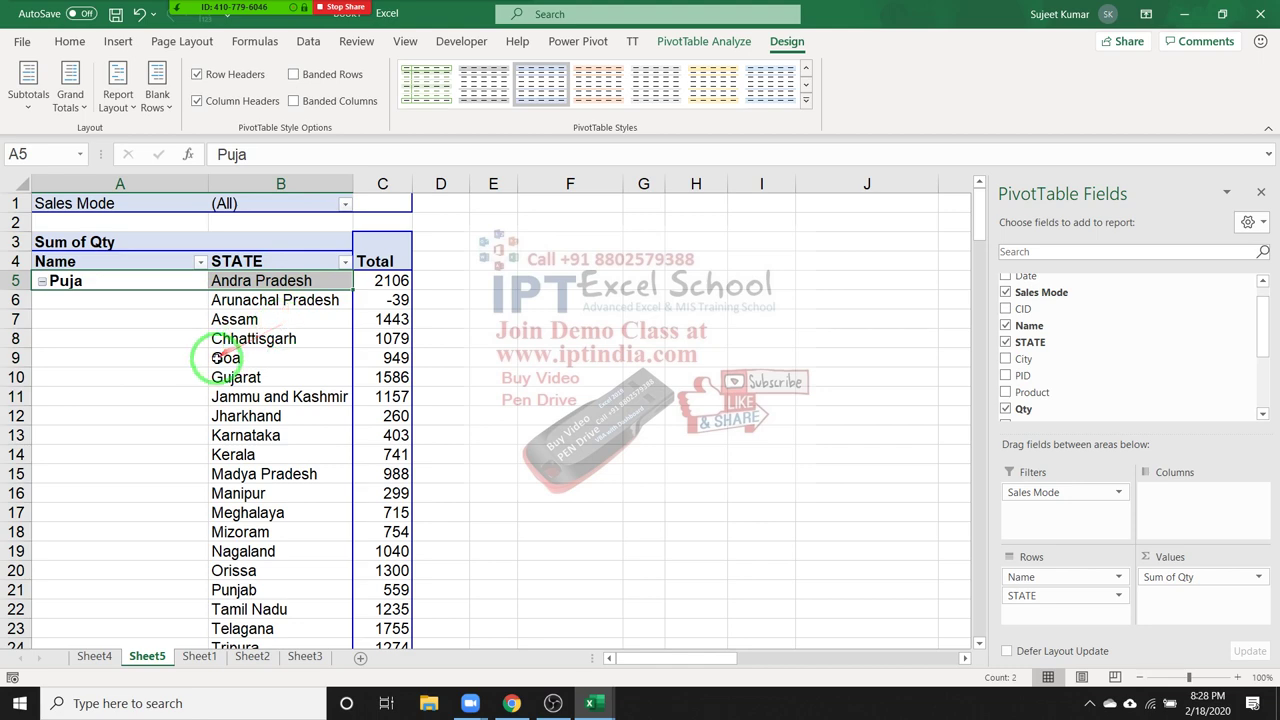
- Select Puja together with the blank cells below it, then clear the selection
click(170, 339)
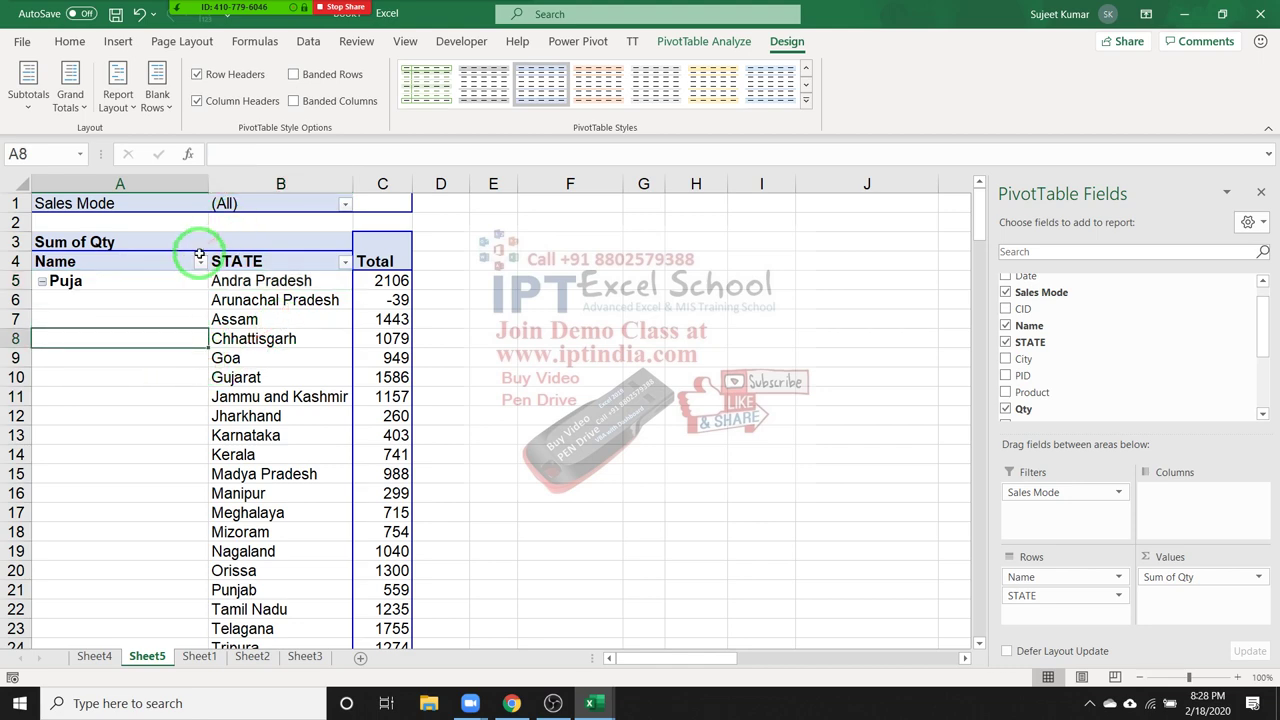
scroll(202, 335, down, 2)
scroll(202, 335, up, 1)
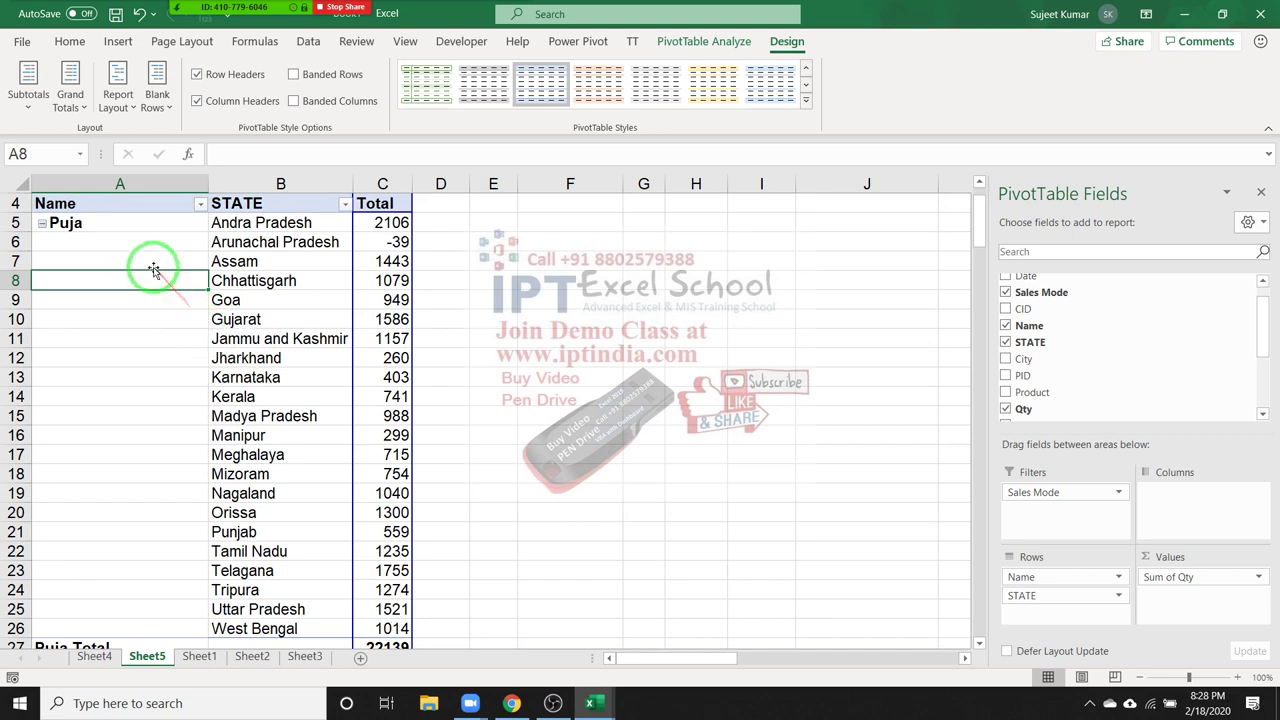
drag(124, 217, 155, 600)
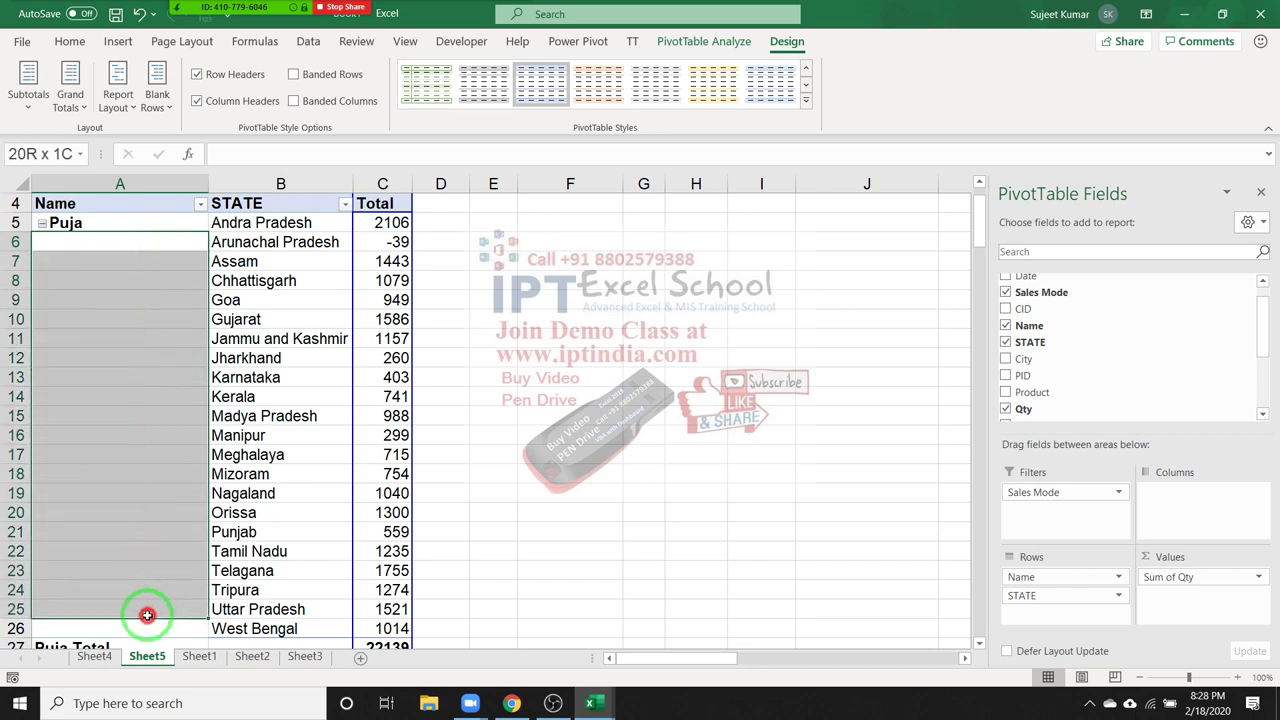
drag(155, 600, 150, 612)
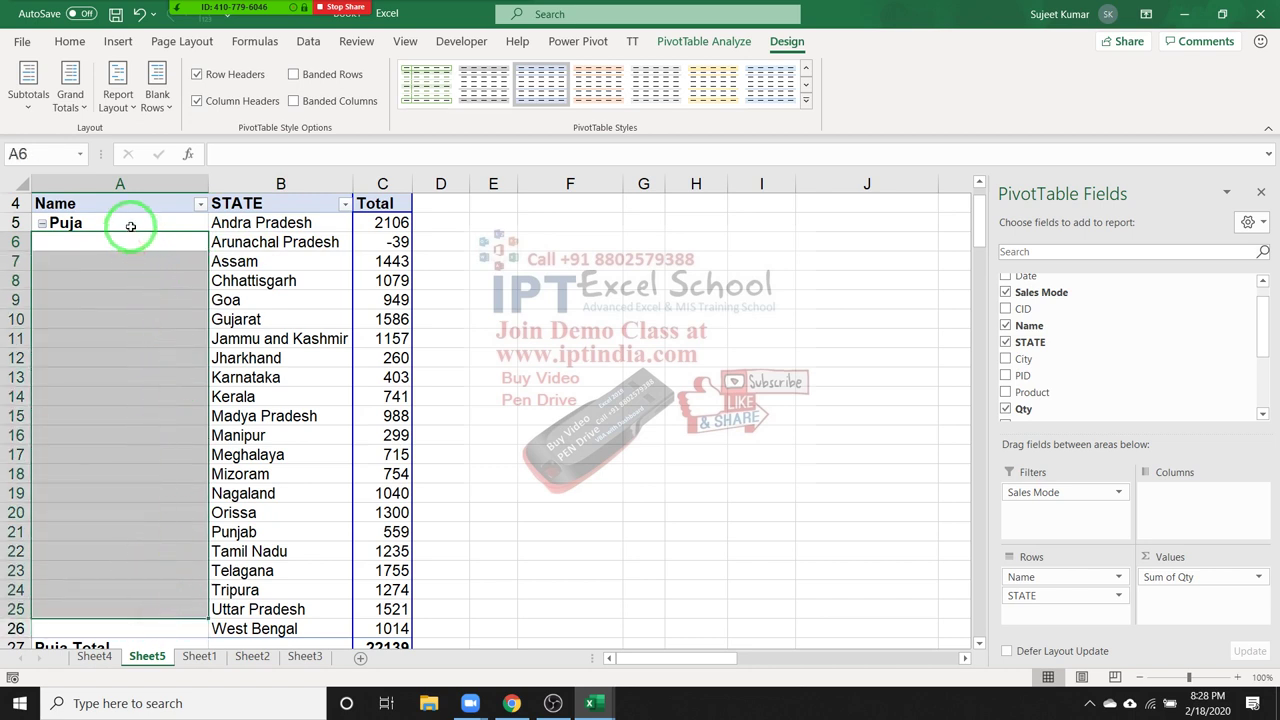
drag(130, 226, 119, 628)
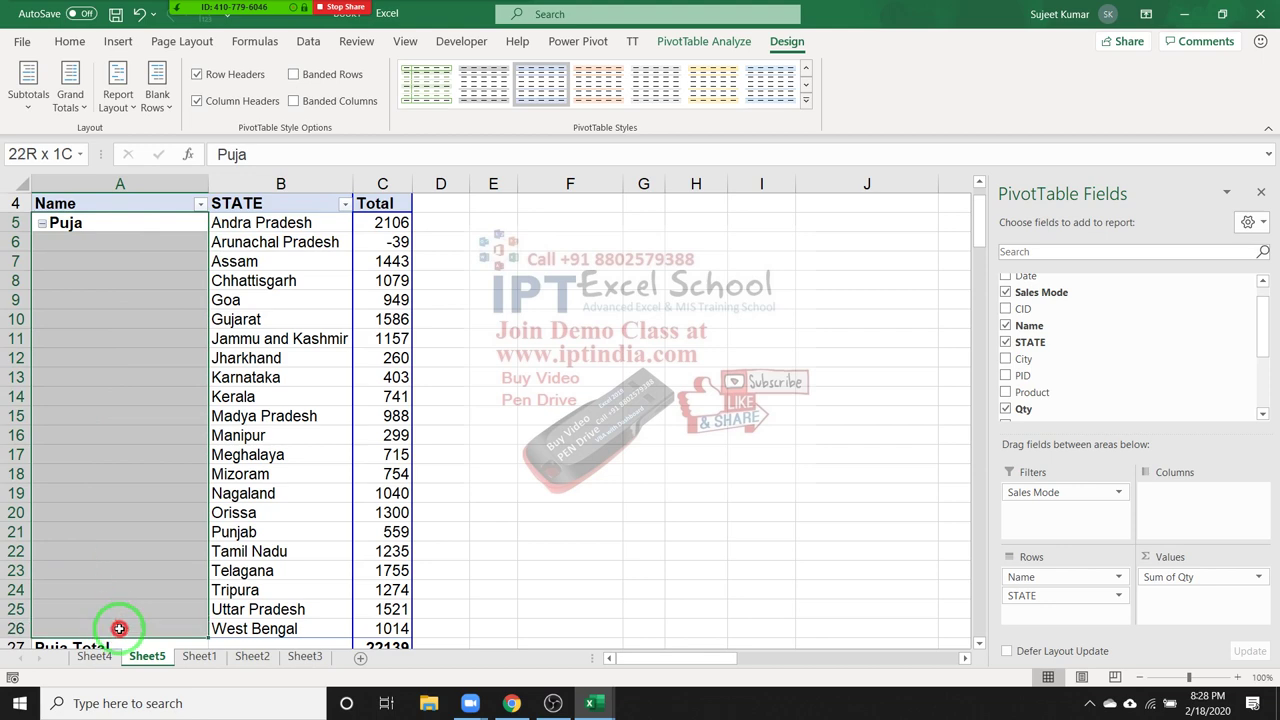
click(115, 376)
scroll(114, 372, up, 1)
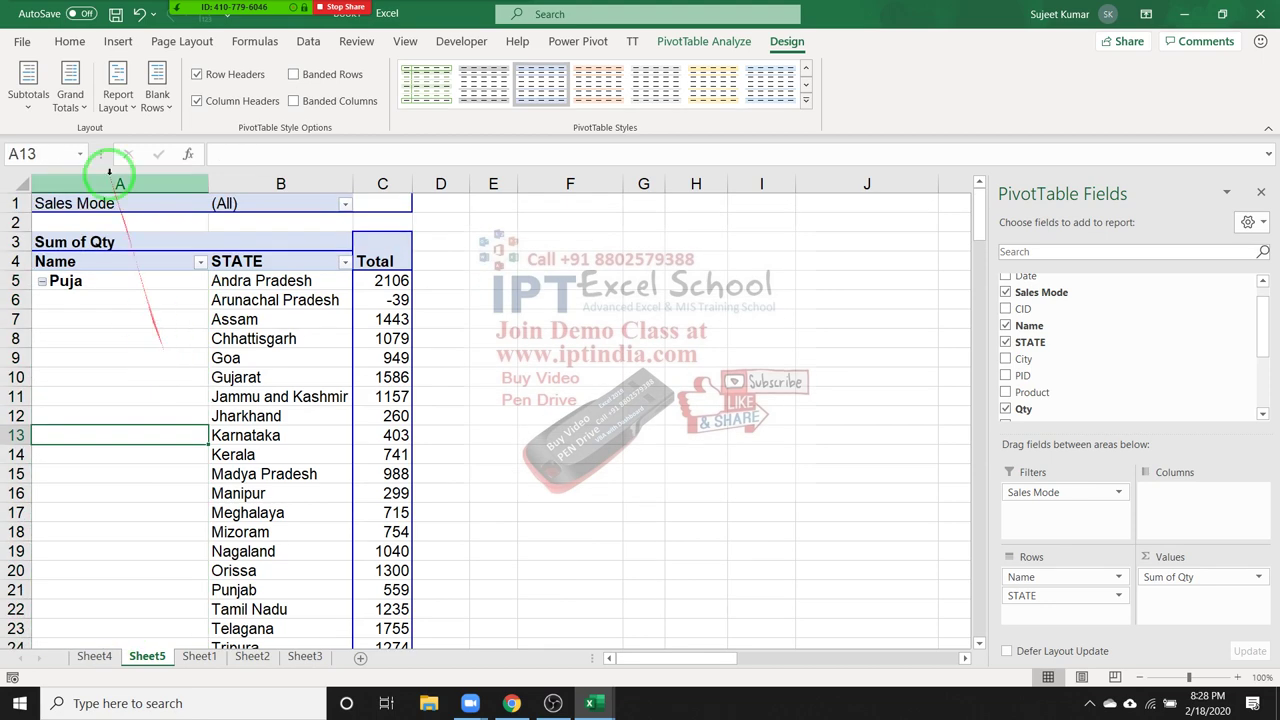
- Copy whole columns A through C and switch to another sheet for pasting
drag(112, 178, 370, 188)
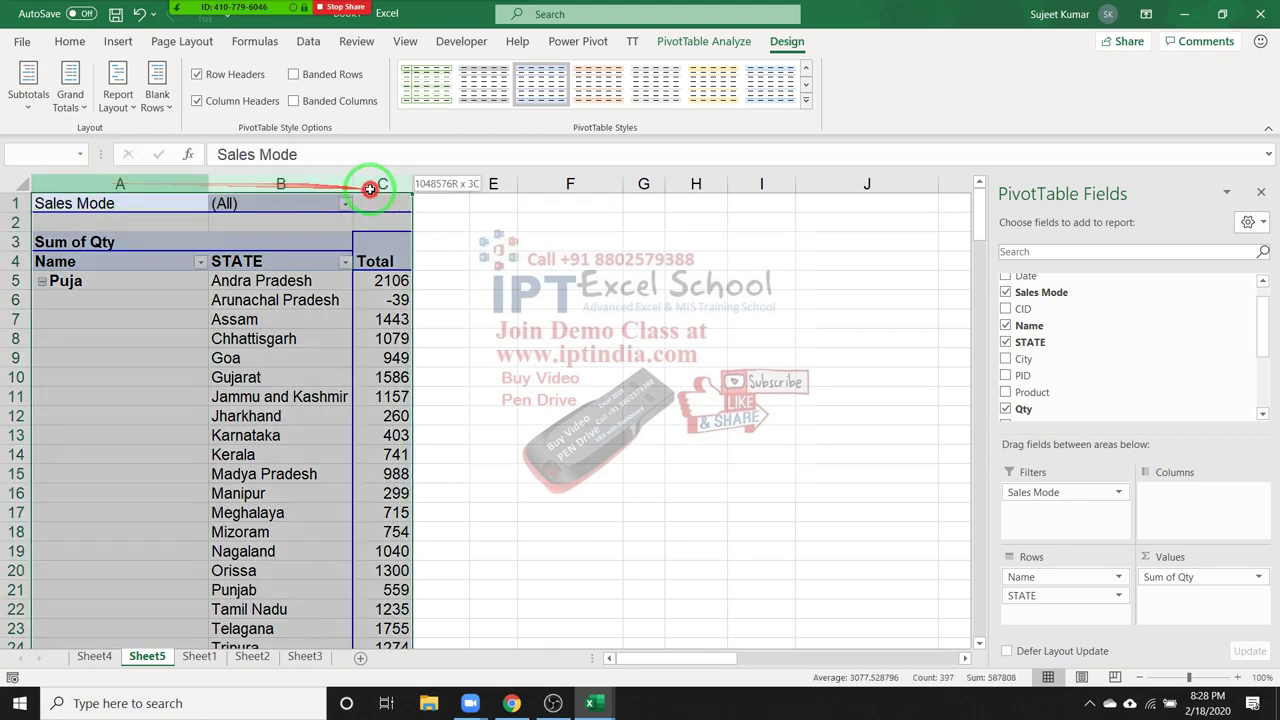
key(ctrl+c)
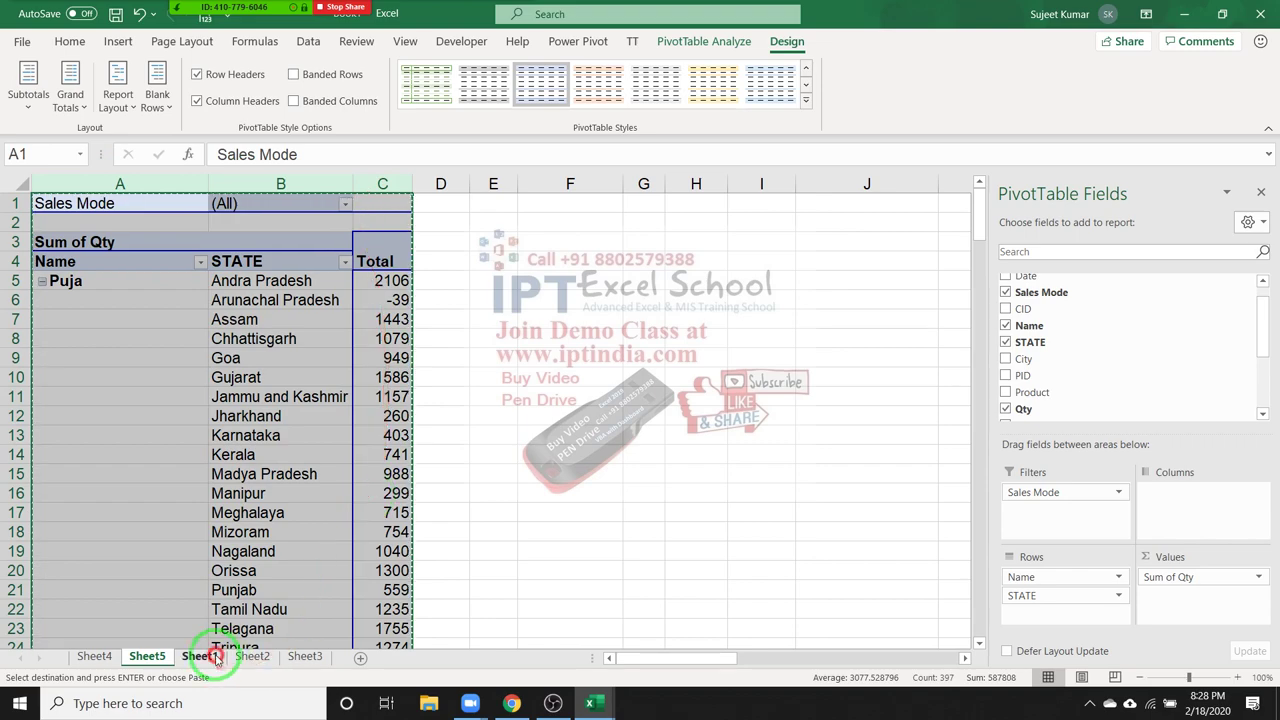
click(199, 656)
- Paste the copied pivot onto the empty Sheet2 as values only
click(252, 656)
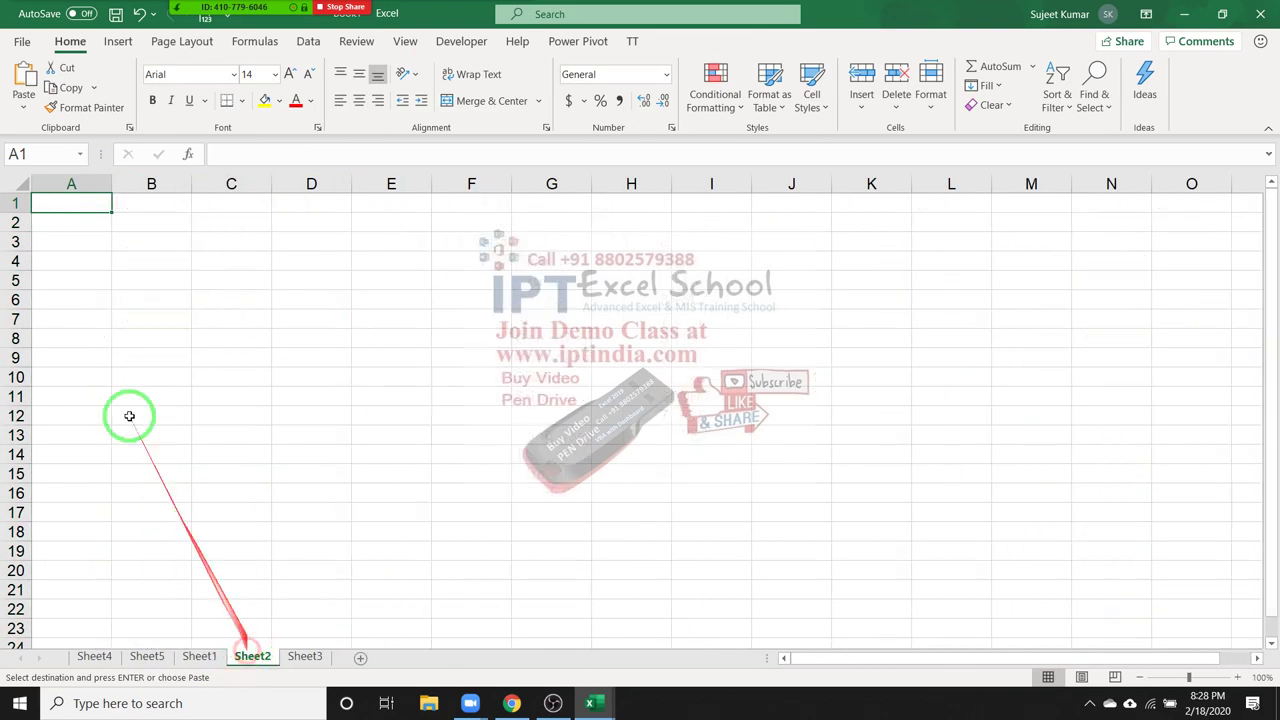
click(21, 110)
click(20, 231)
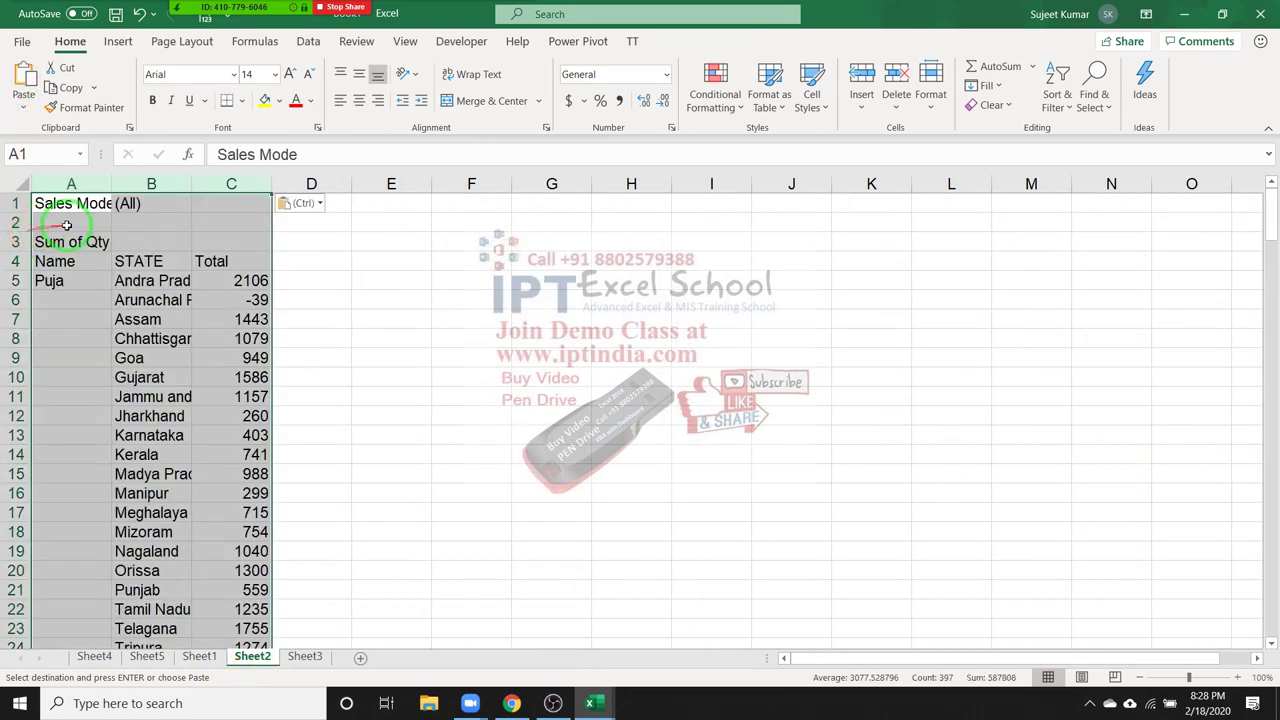
- Turn on filtering for the pasted table and filter the Name column to a single name
click(67, 261)
key(ctrl+shift+l)
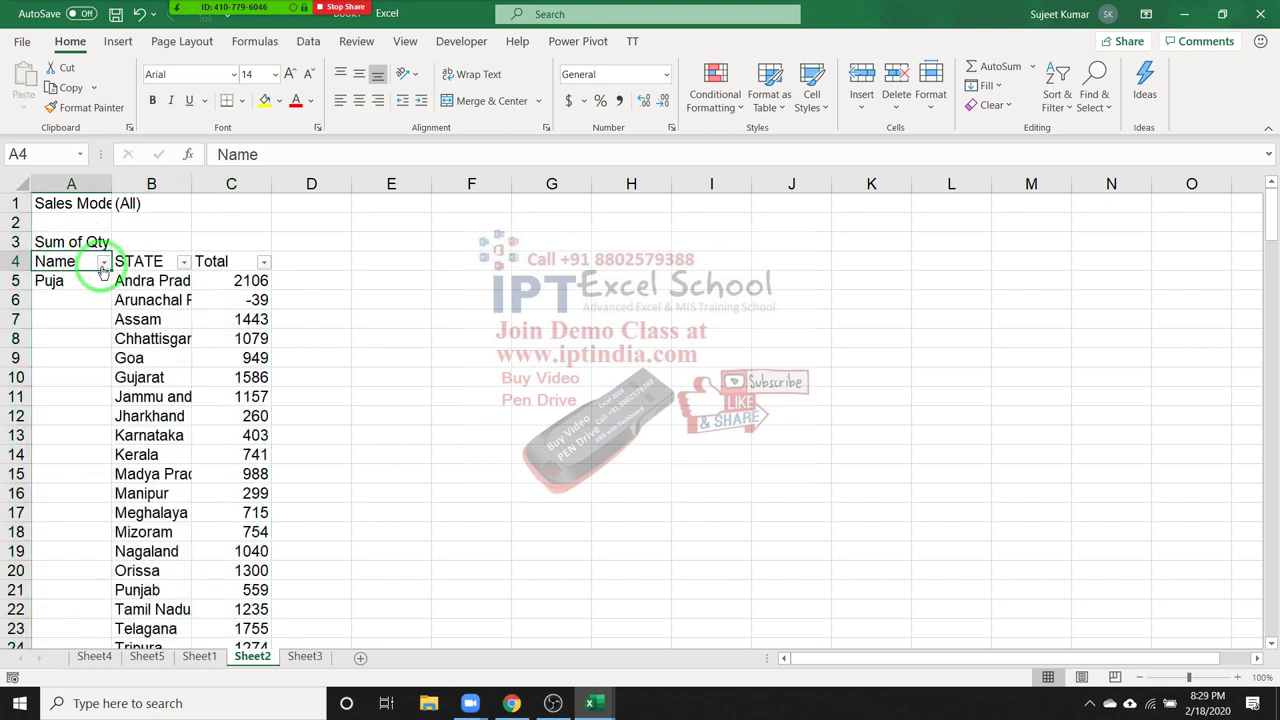
click(103, 261)
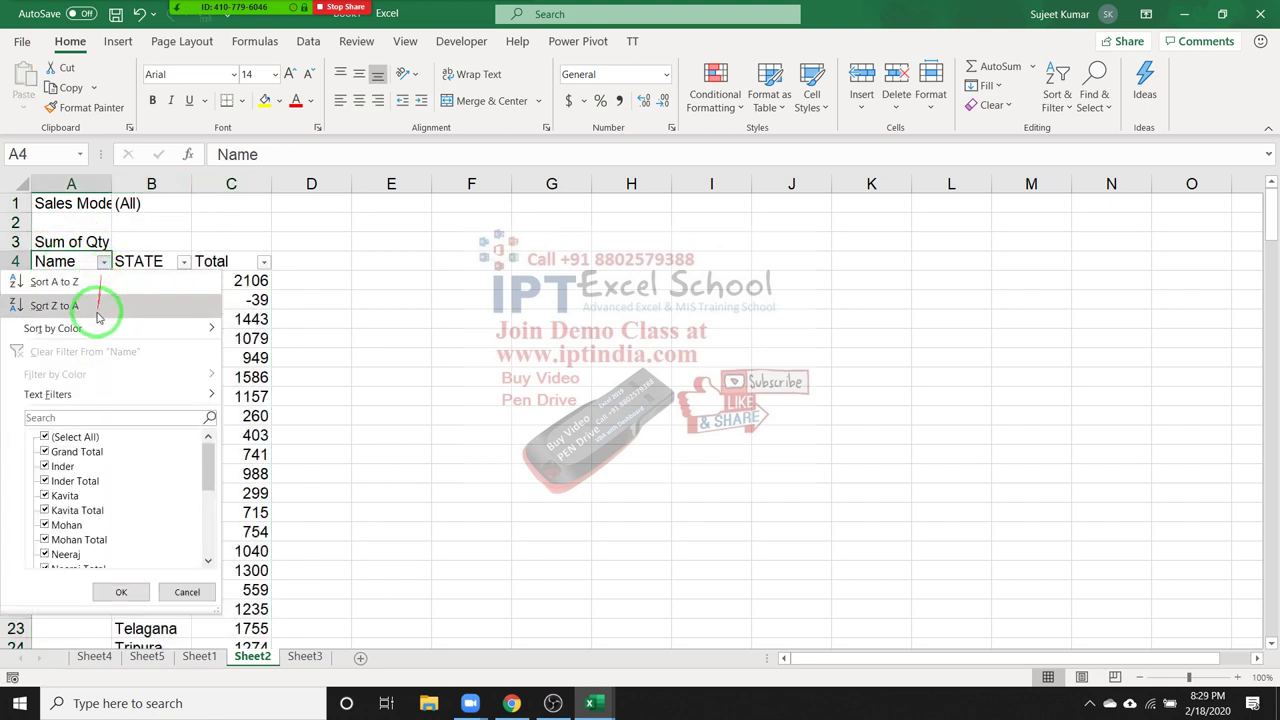
click(44, 466)
click(121, 592)
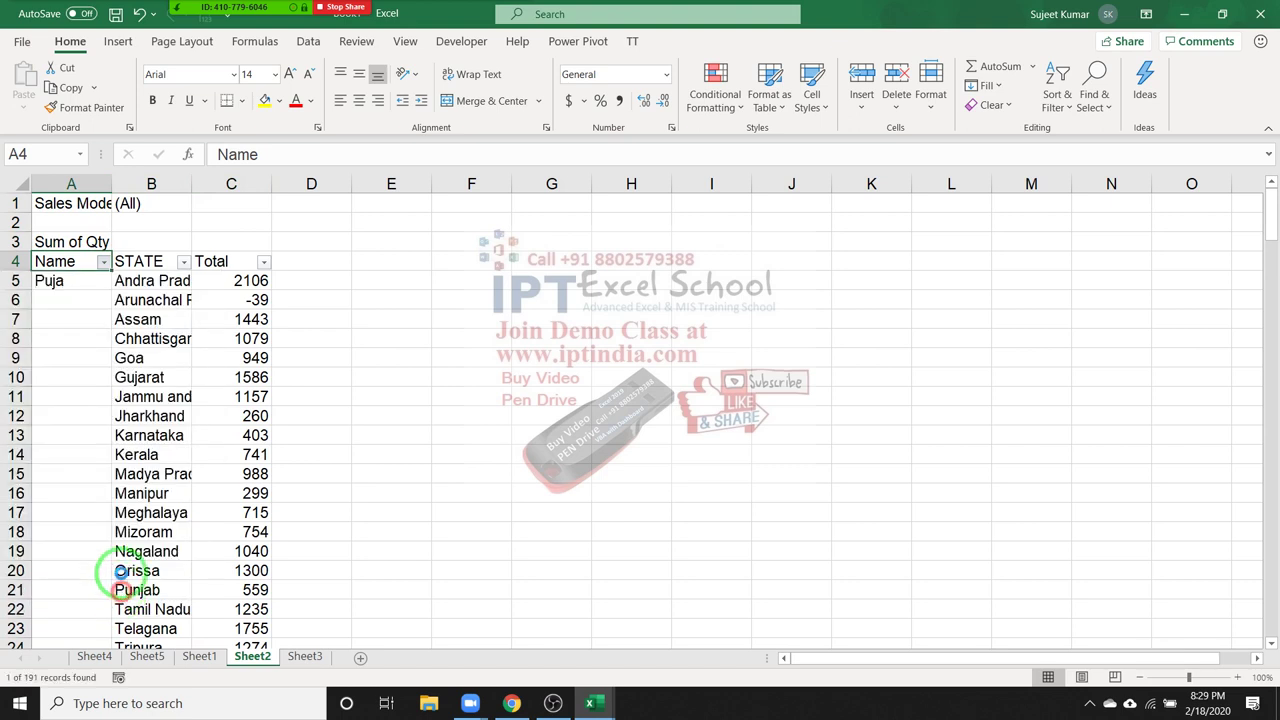
drag(120, 570, 180, 285)
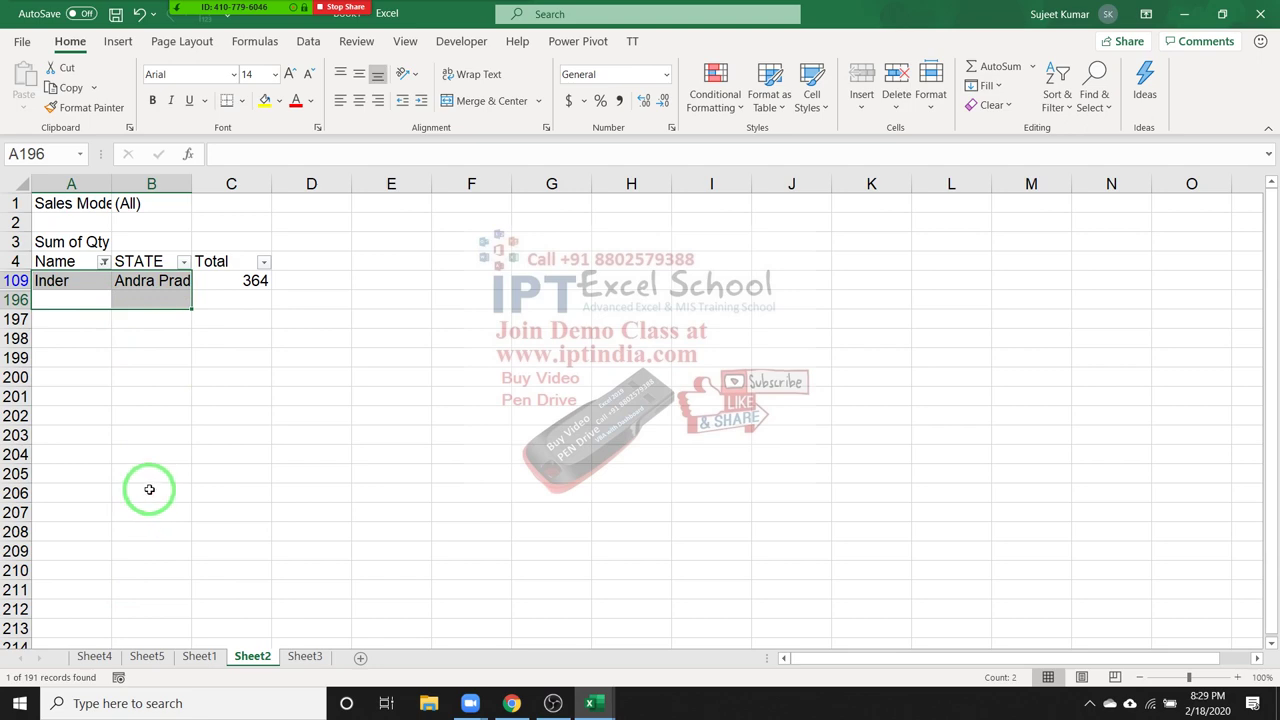
- Fill Puja down column A from A5 through A26 with Ctrl+D
scroll(149, 491, up, 20)
scroll(147, 493, down, 2)
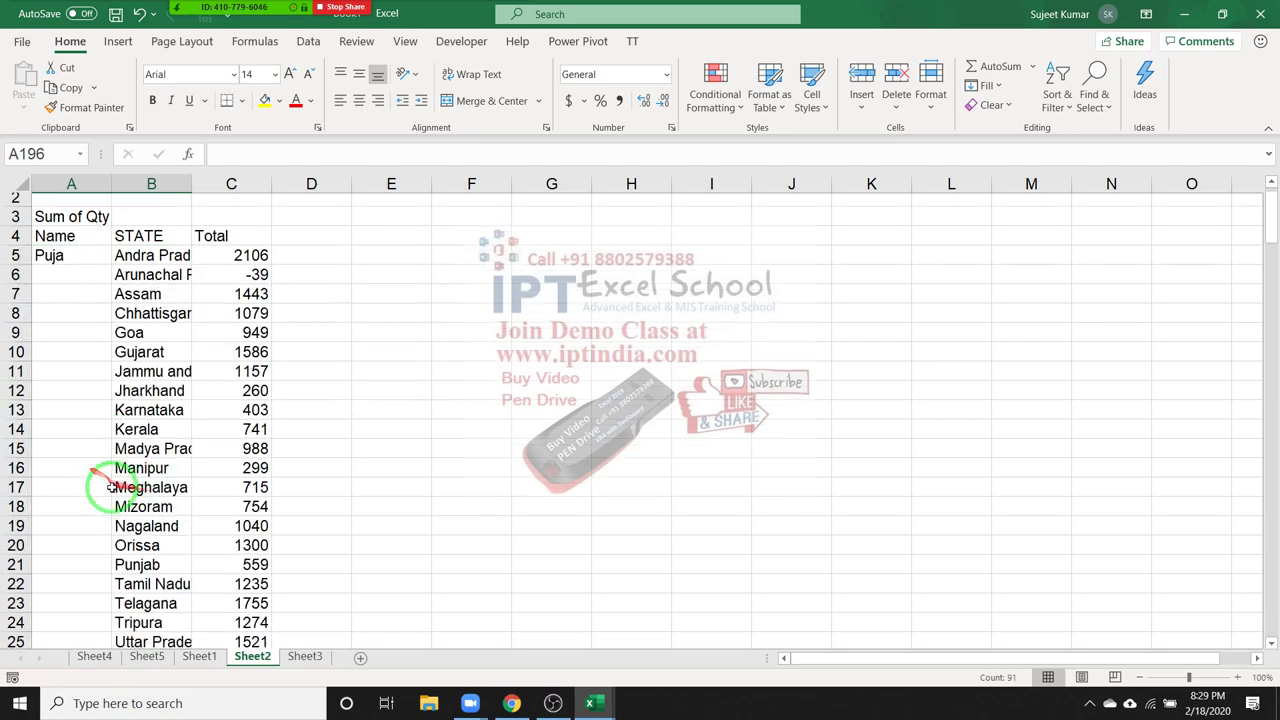
scroll(189, 543, up, 2)
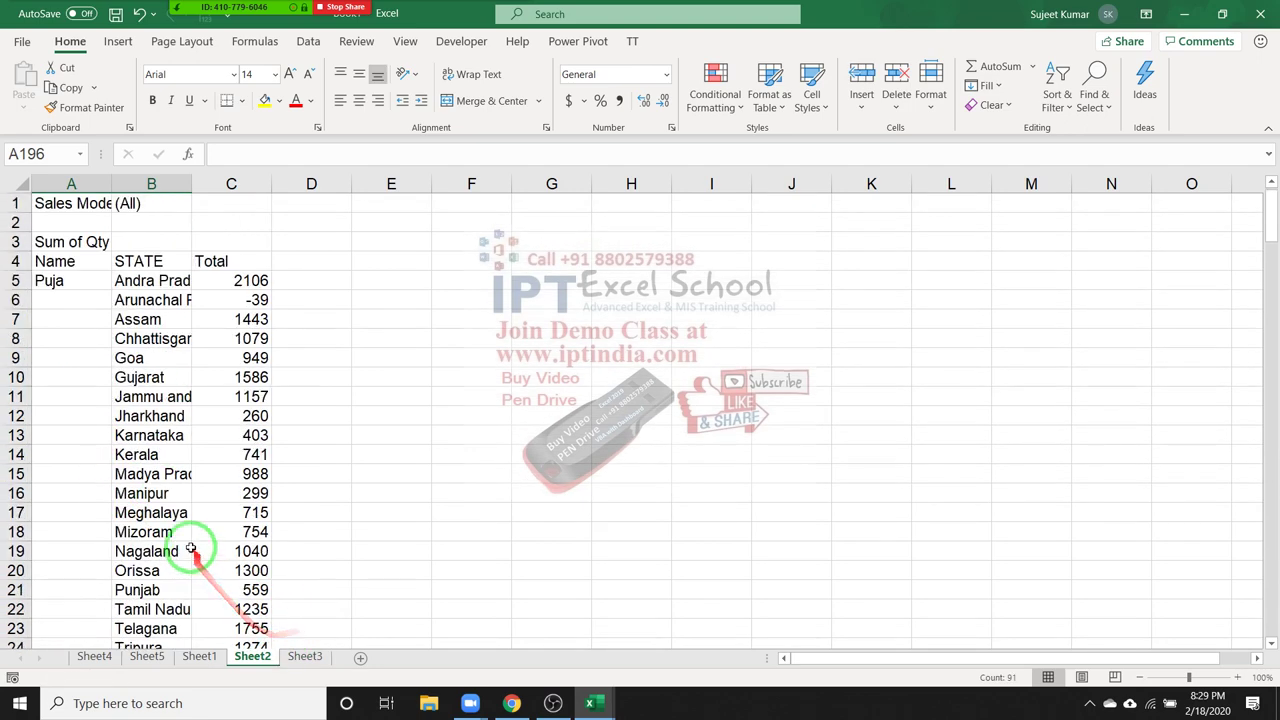
click(97, 283)
drag(97, 283, 99, 624)
scroll(90, 300, down, 1)
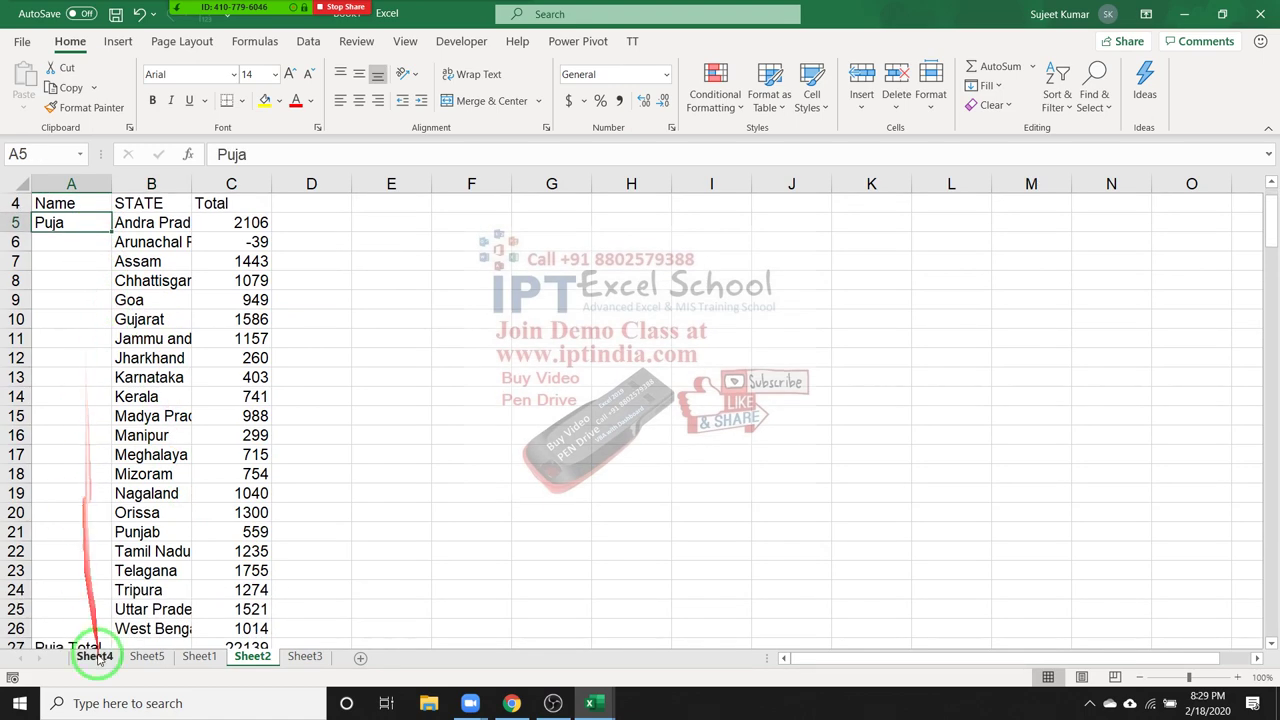
key(ctrl+d)
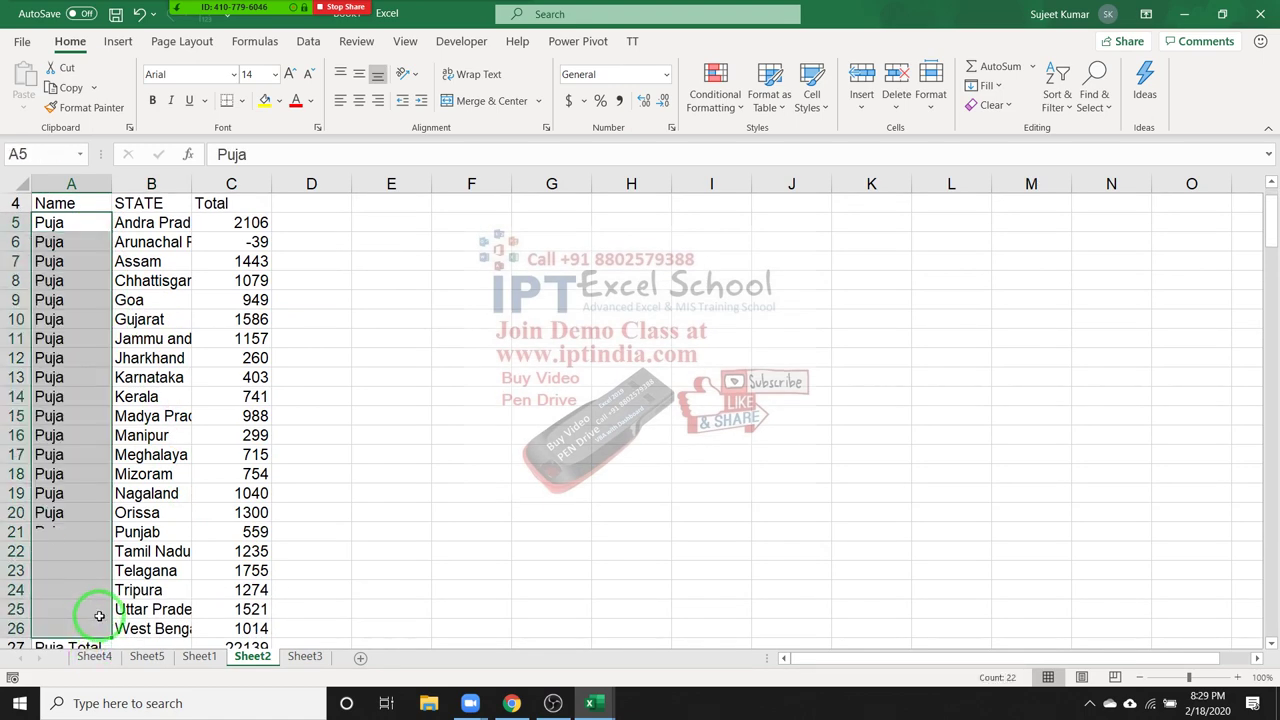
scroll(102, 586, down, 1)
scroll(106, 545, up, 1)
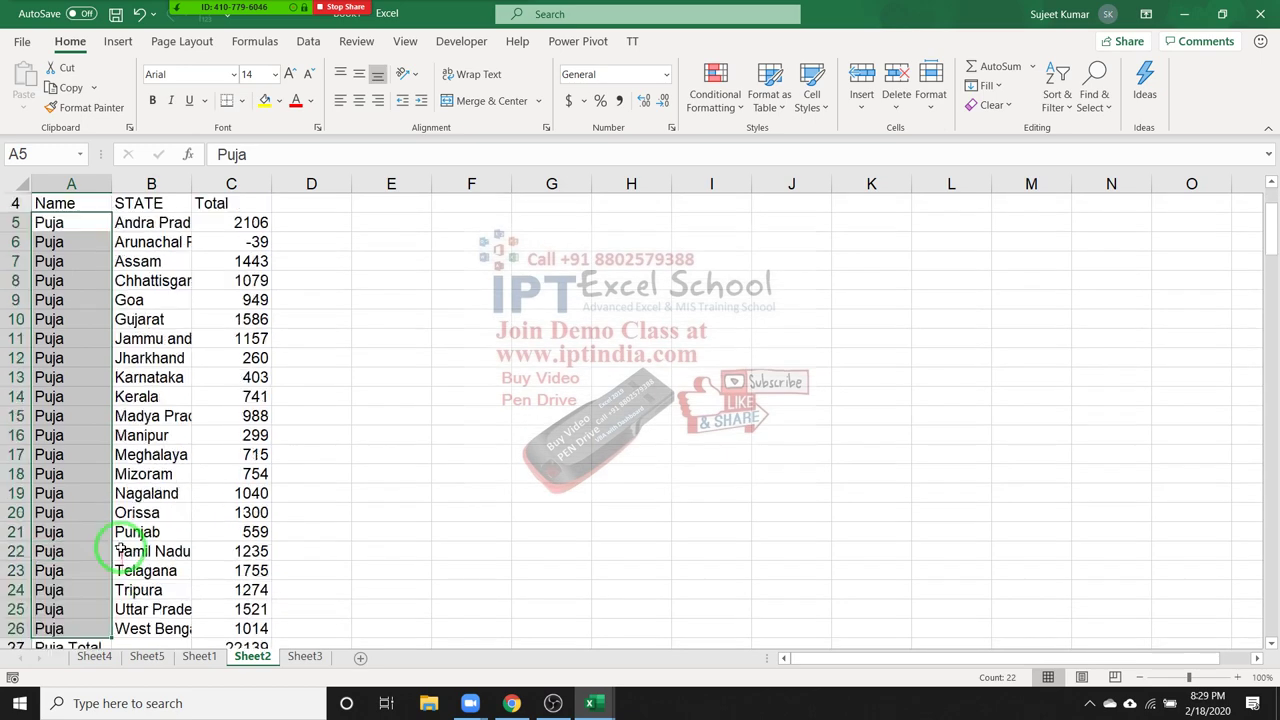
scroll(112, 540, up, 1)
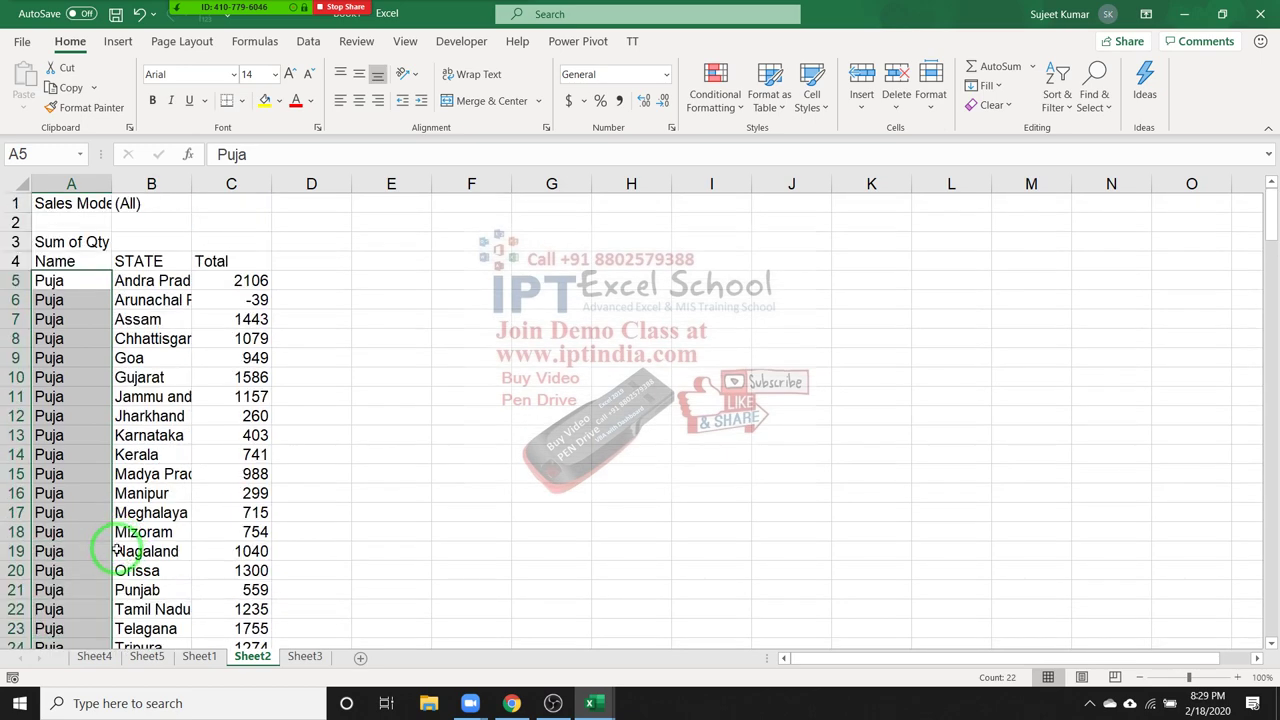
- Back on Sheet5, set PivotTable3's report layout to Repeat All Item Labels so Puja fills every row
click(135, 657)
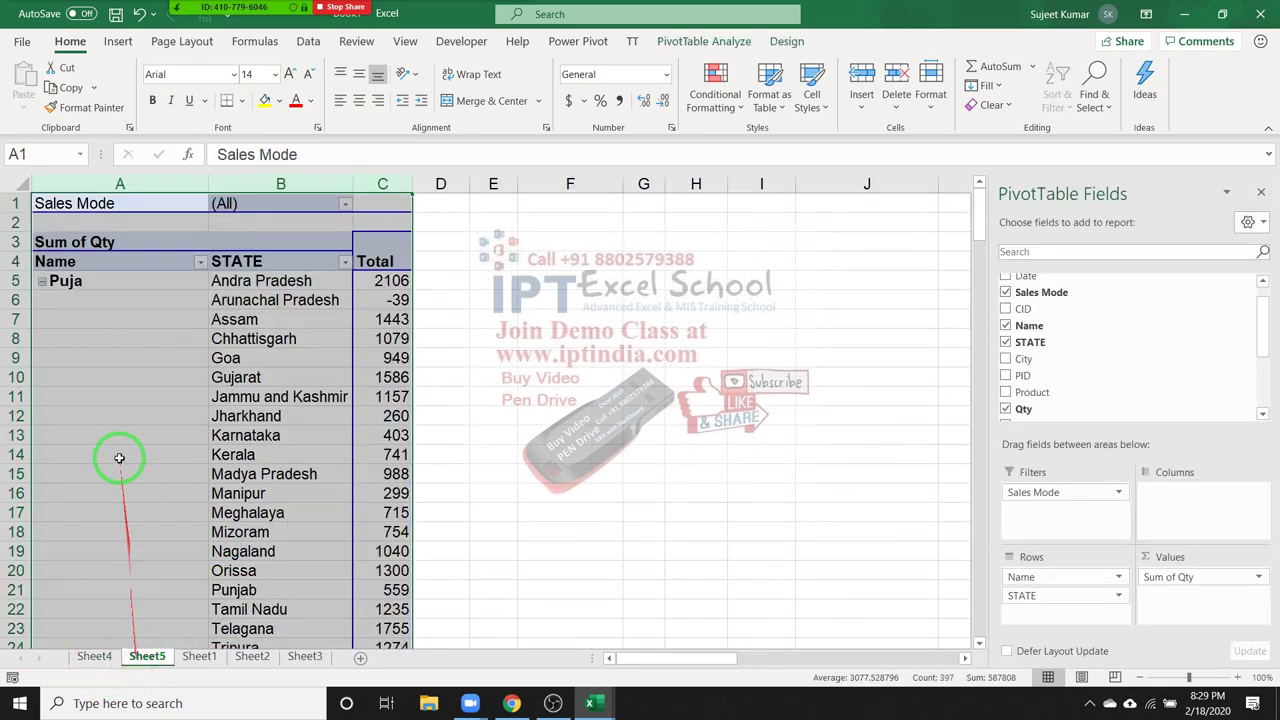
click(116, 411)
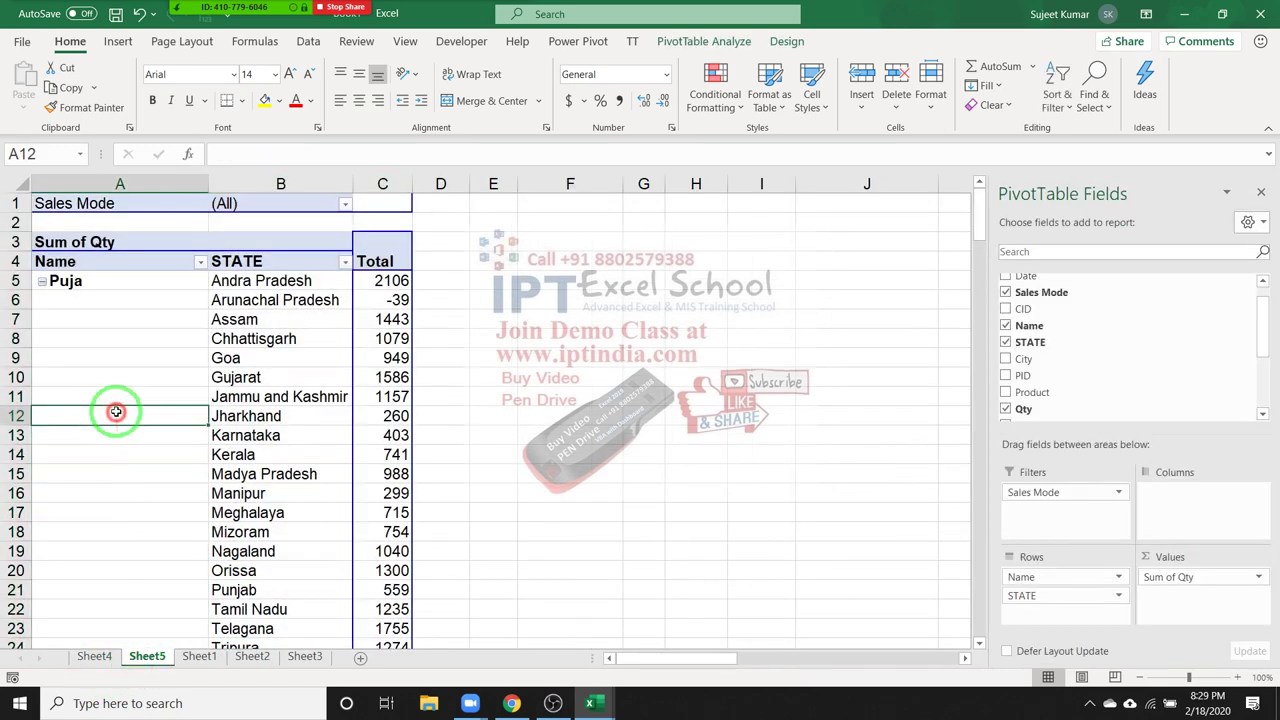
click(775, 43)
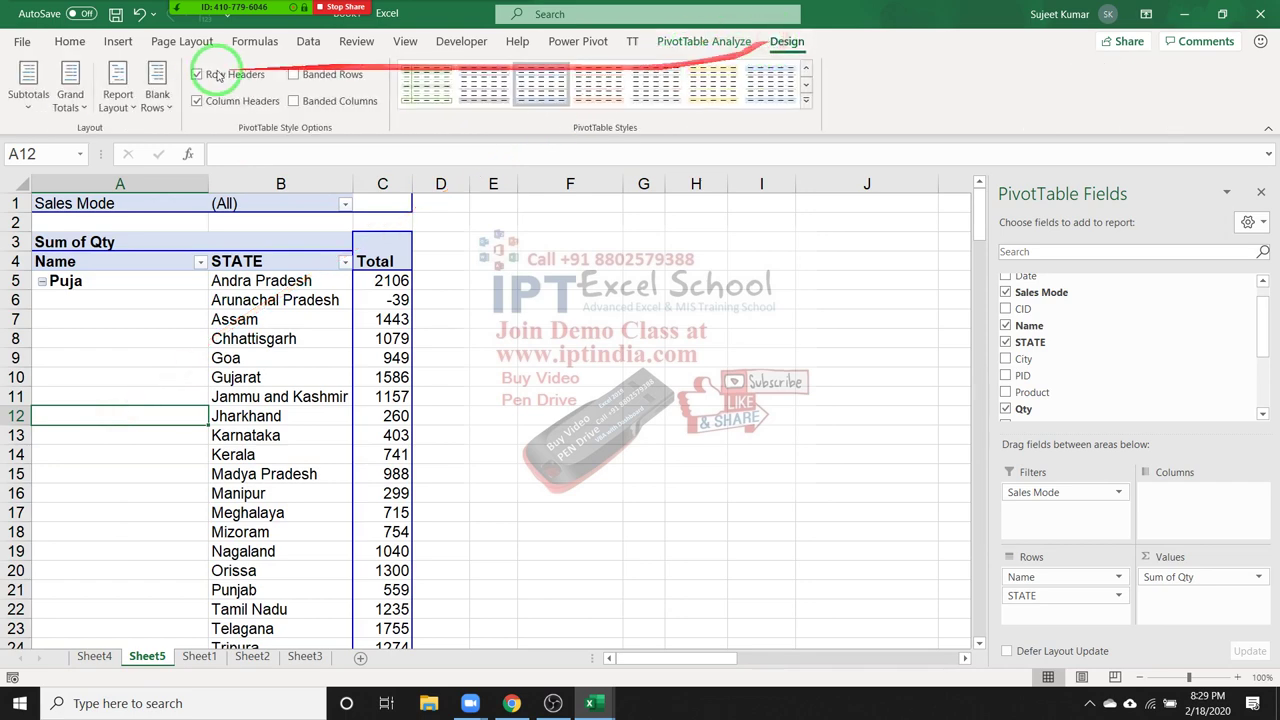
click(112, 95)
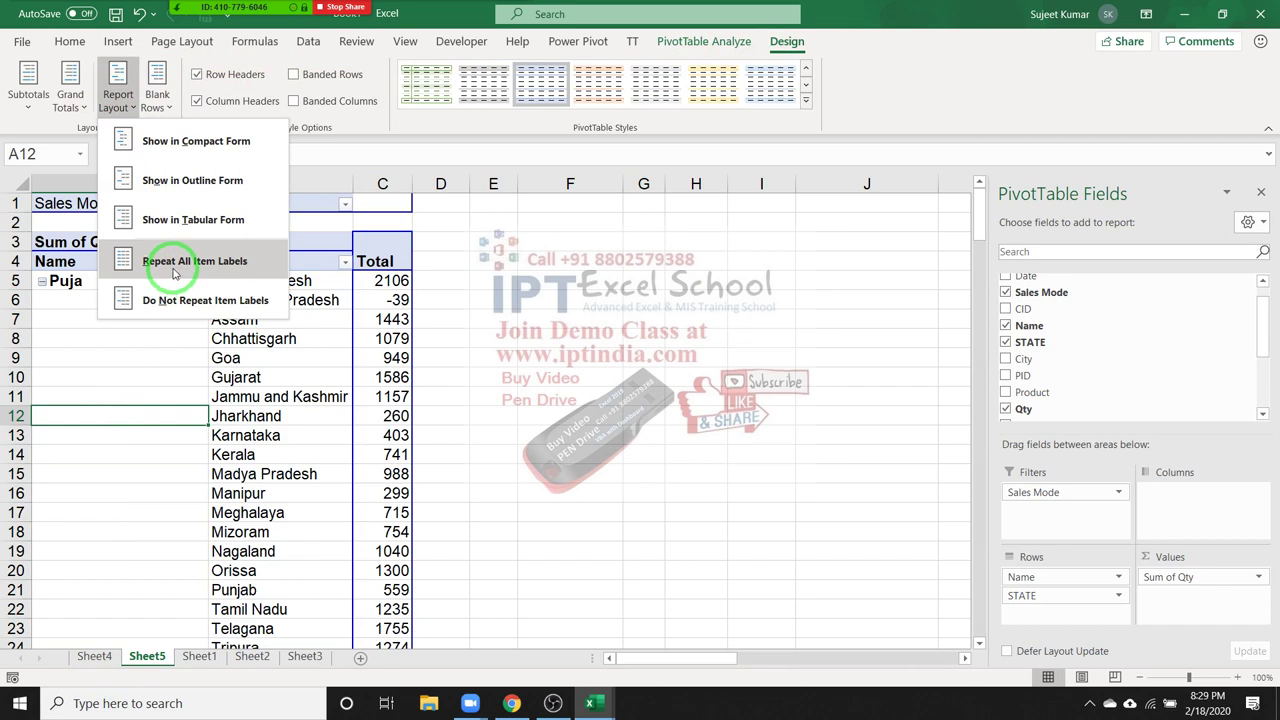
click(174, 270)
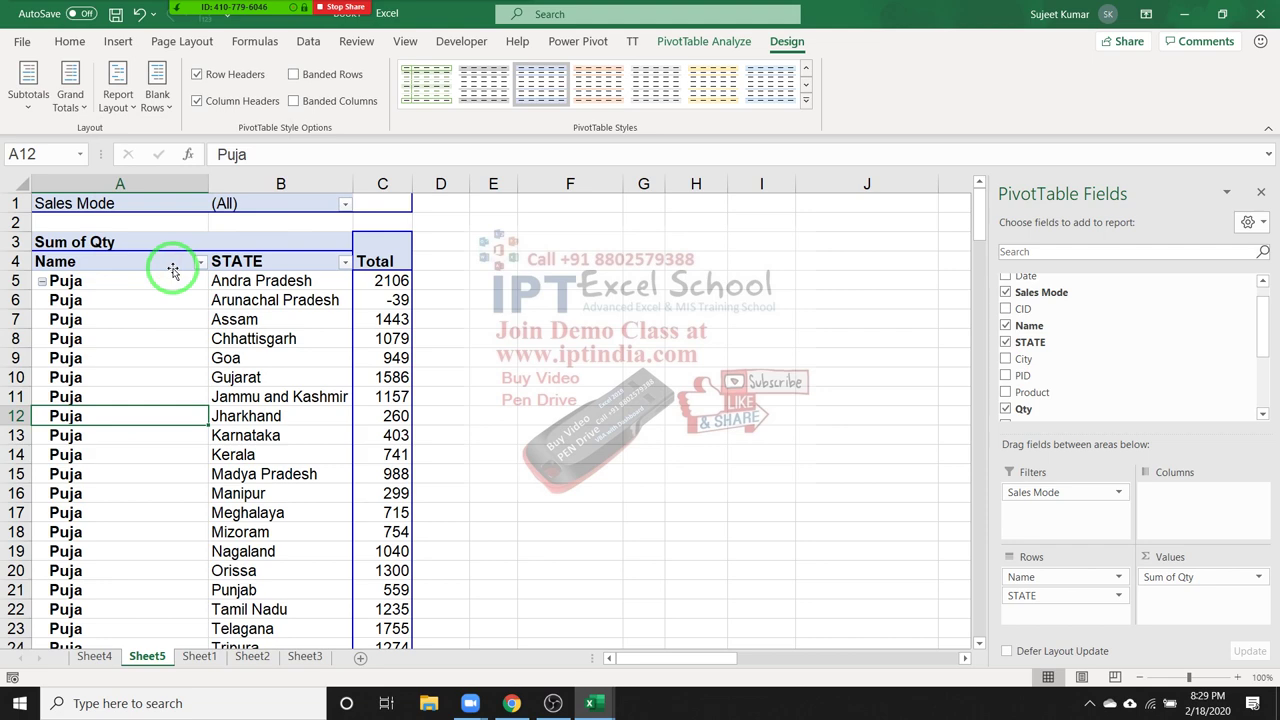
scroll(168, 266, down, 1)
scroll(166, 264, down, 4)
scroll(165, 260, down, 2)
scroll(164, 256, down, 2)
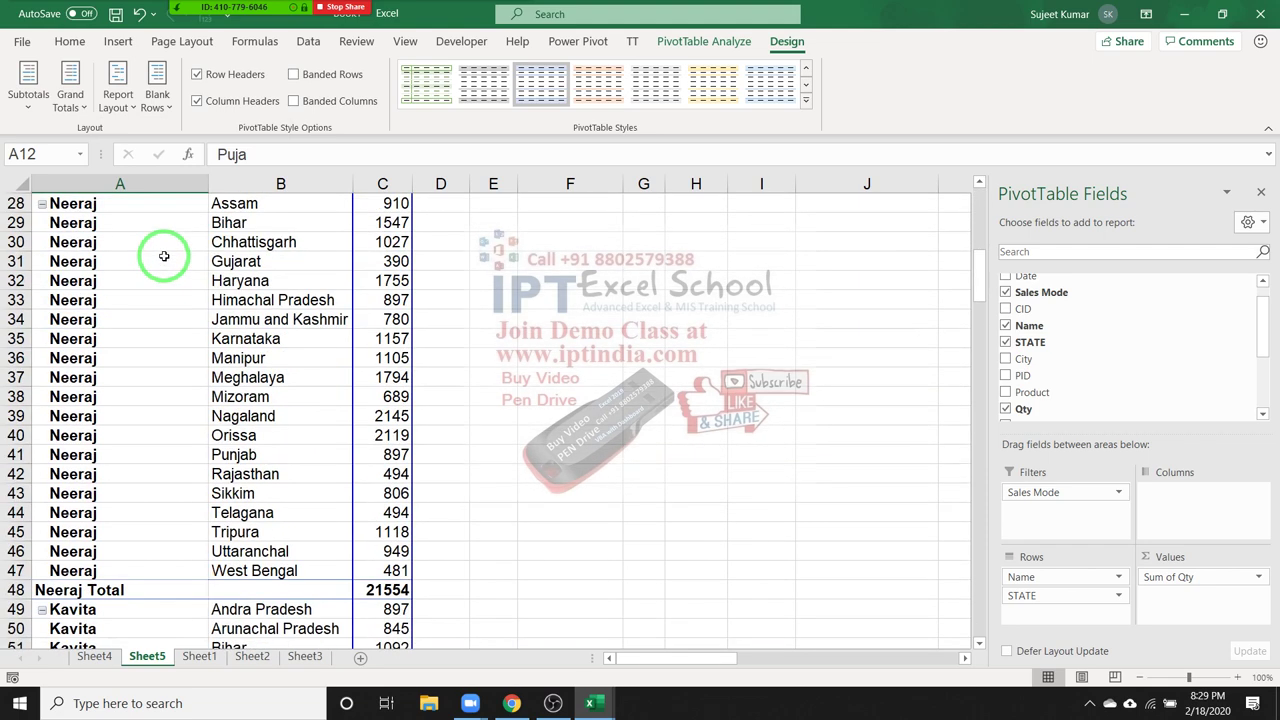
scroll(164, 256, down, 2)
scroll(156, 257, up, 5)
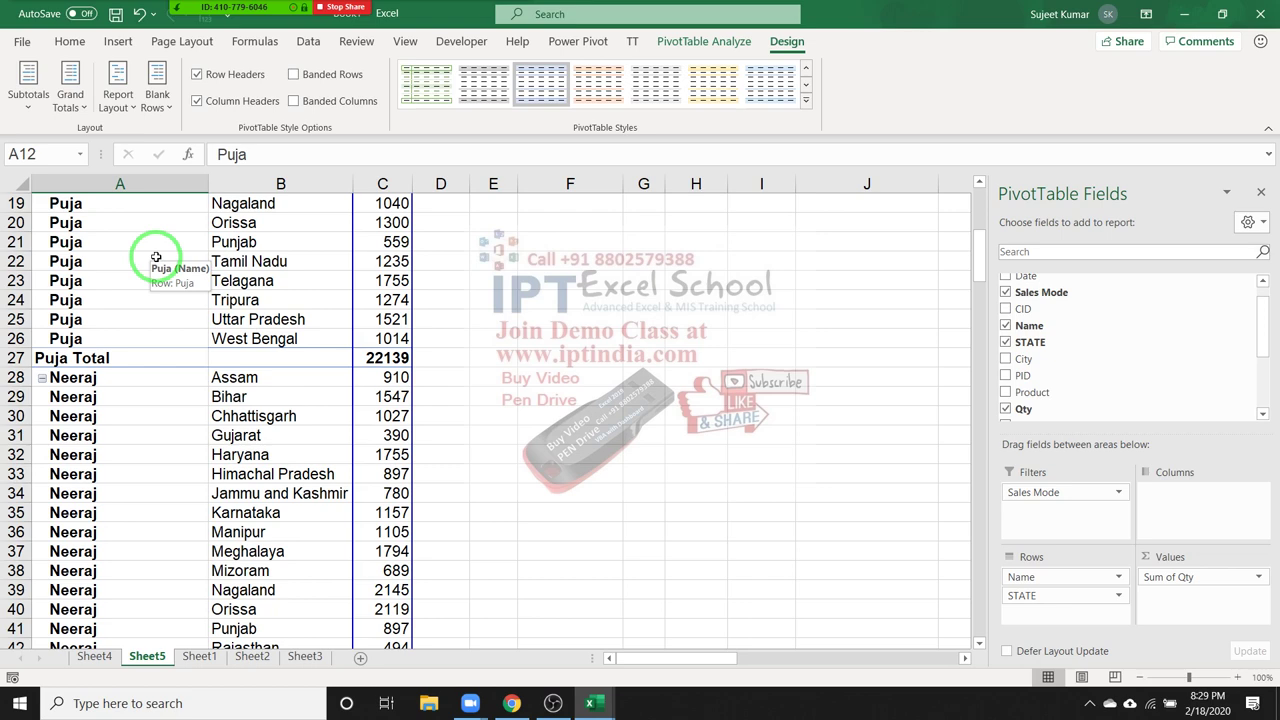
scroll(145, 270, up, 6)
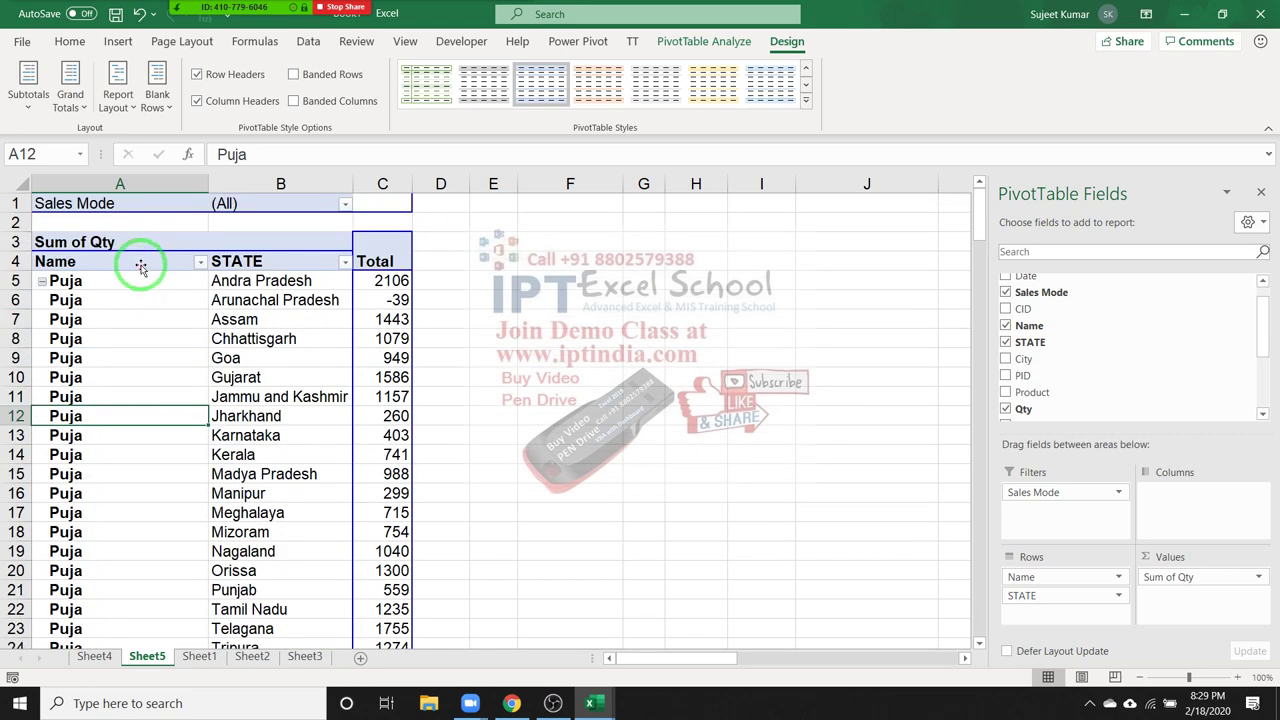
click(139, 283)
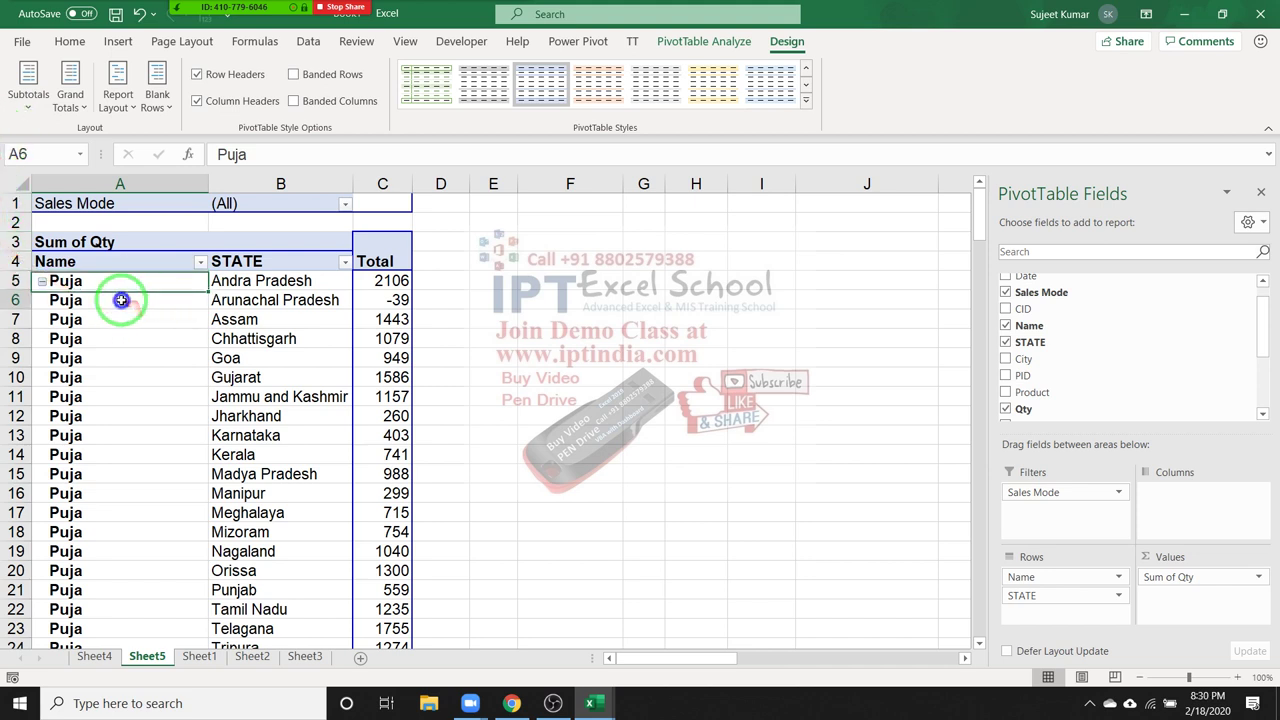
- Look at the PivotTable Options dialog and close it without changes
right_click(128, 300)
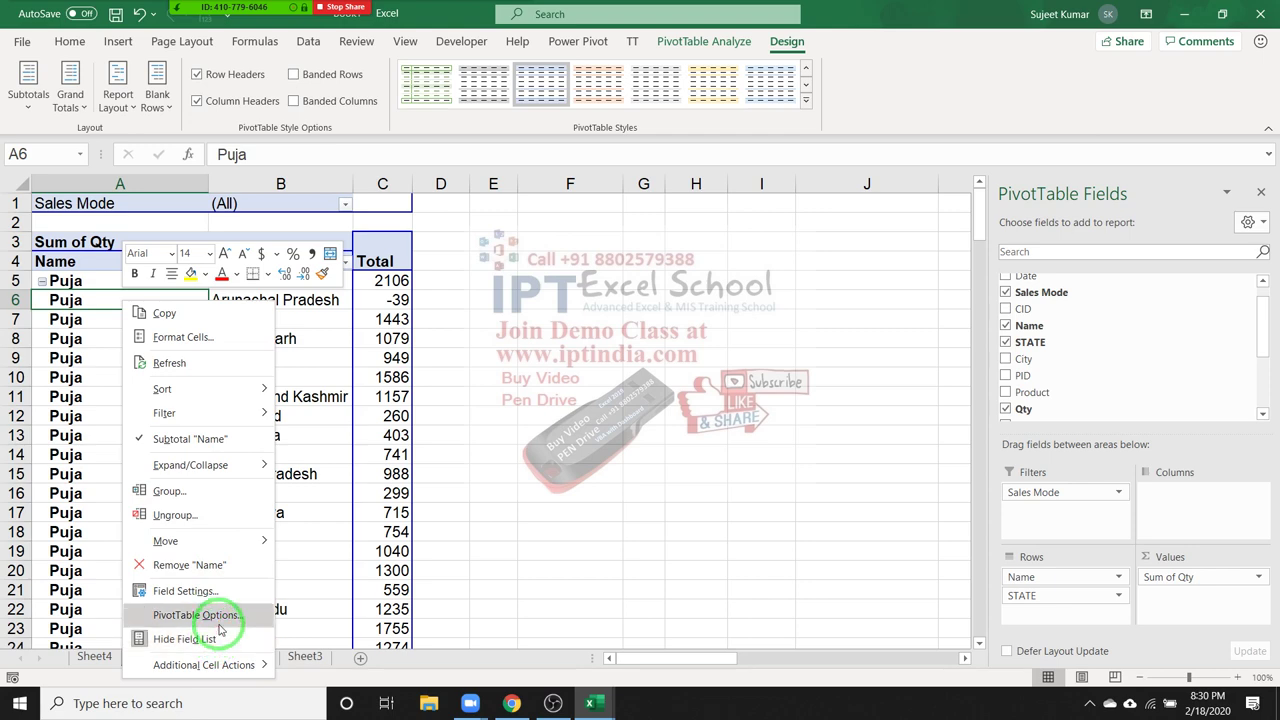
click(219, 624)
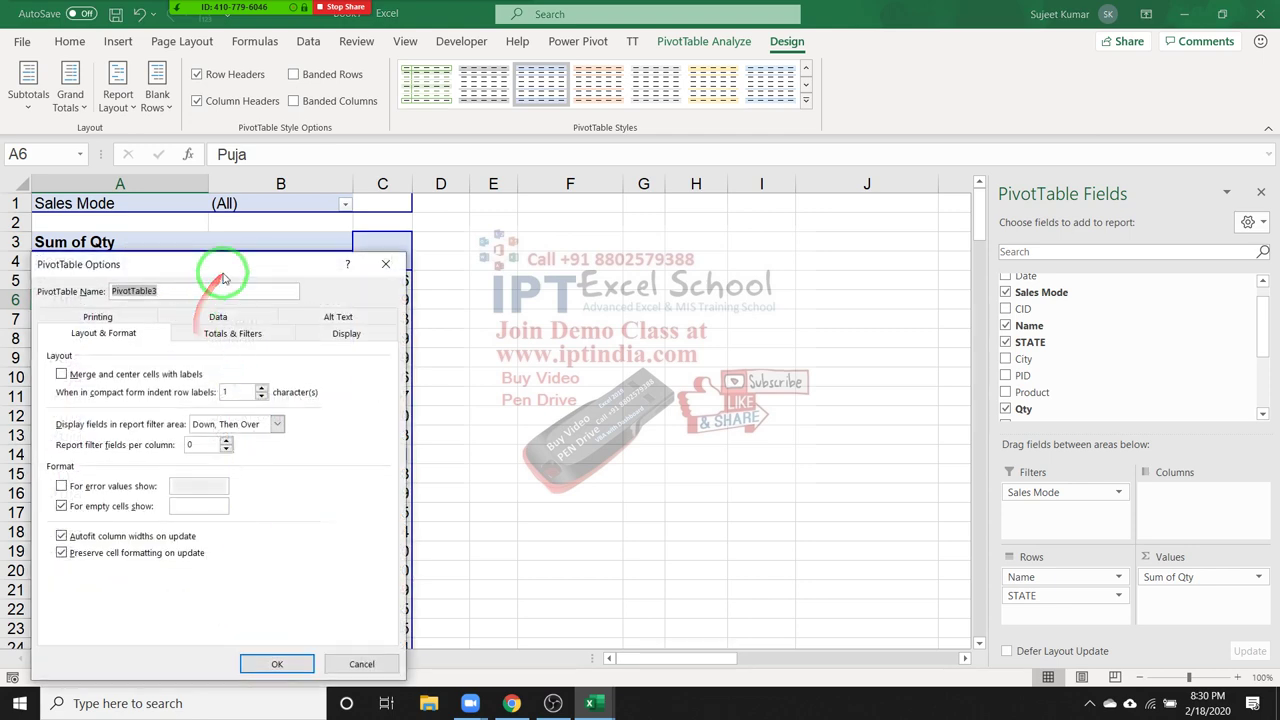
drag(222, 268, 563, 213)
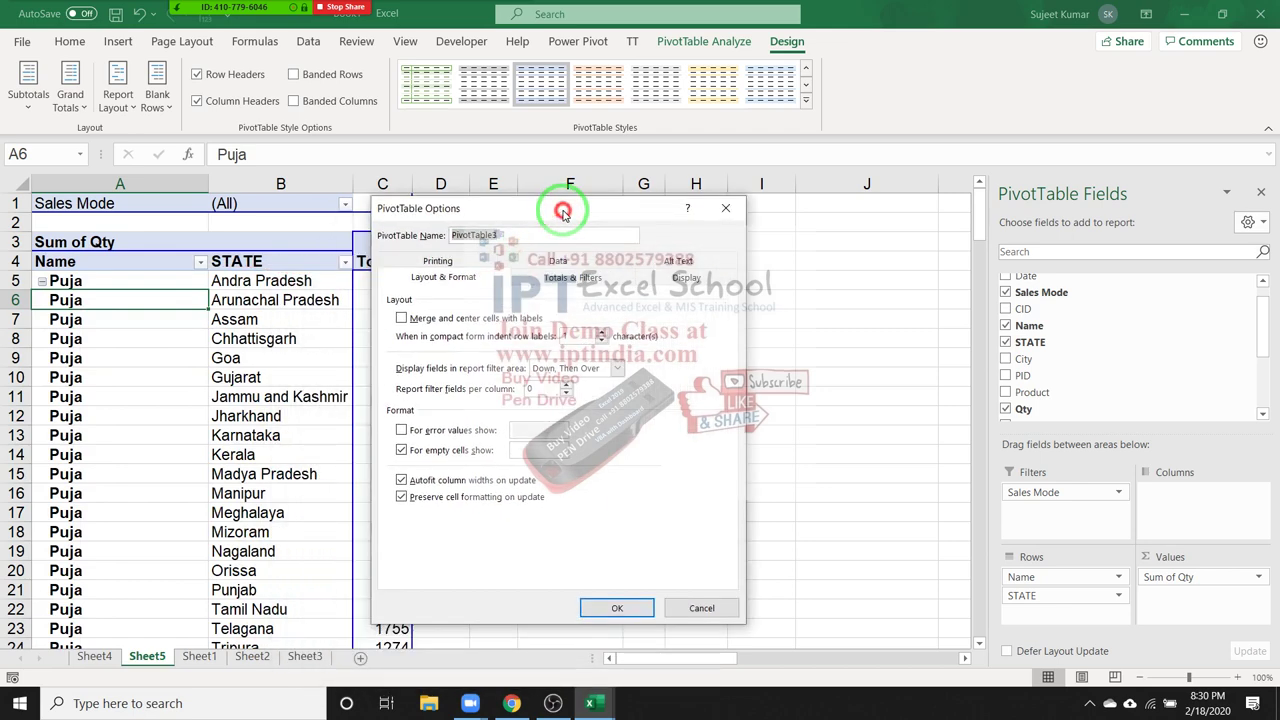
click(725, 208)
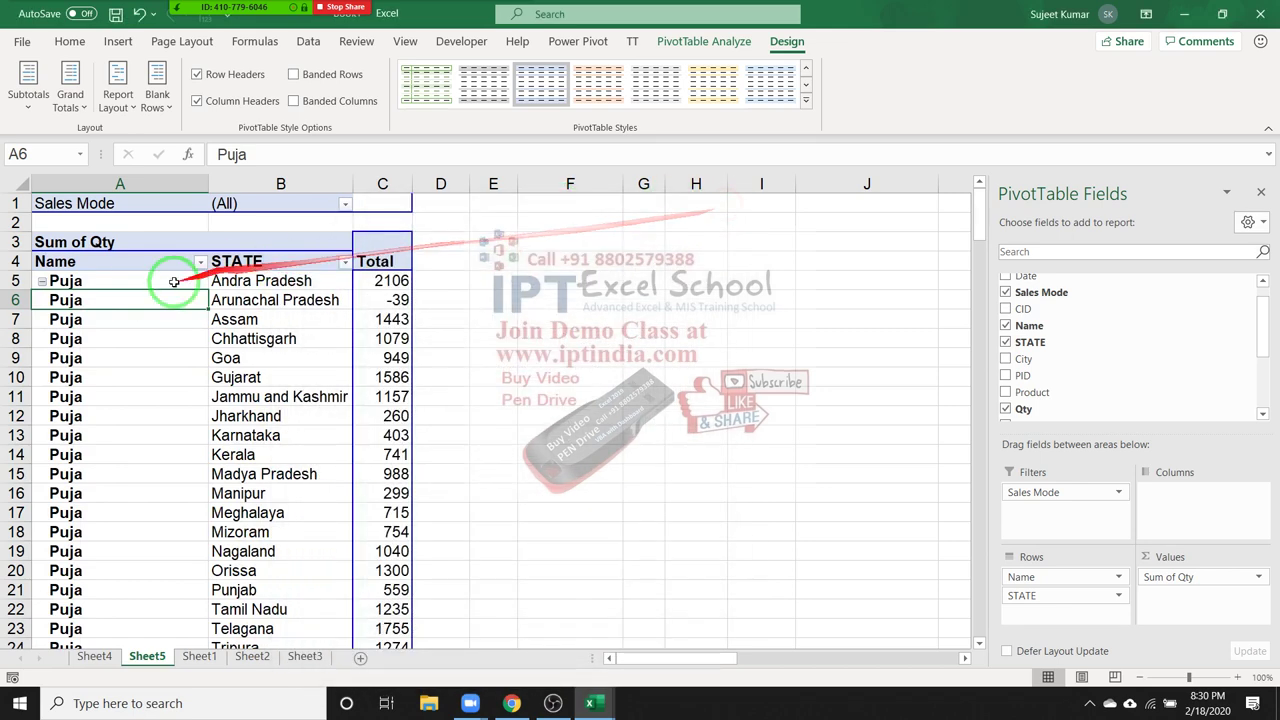
- Turn off the Name subtotals and scroll through the rows to check the repeated names
right_click(133, 296)
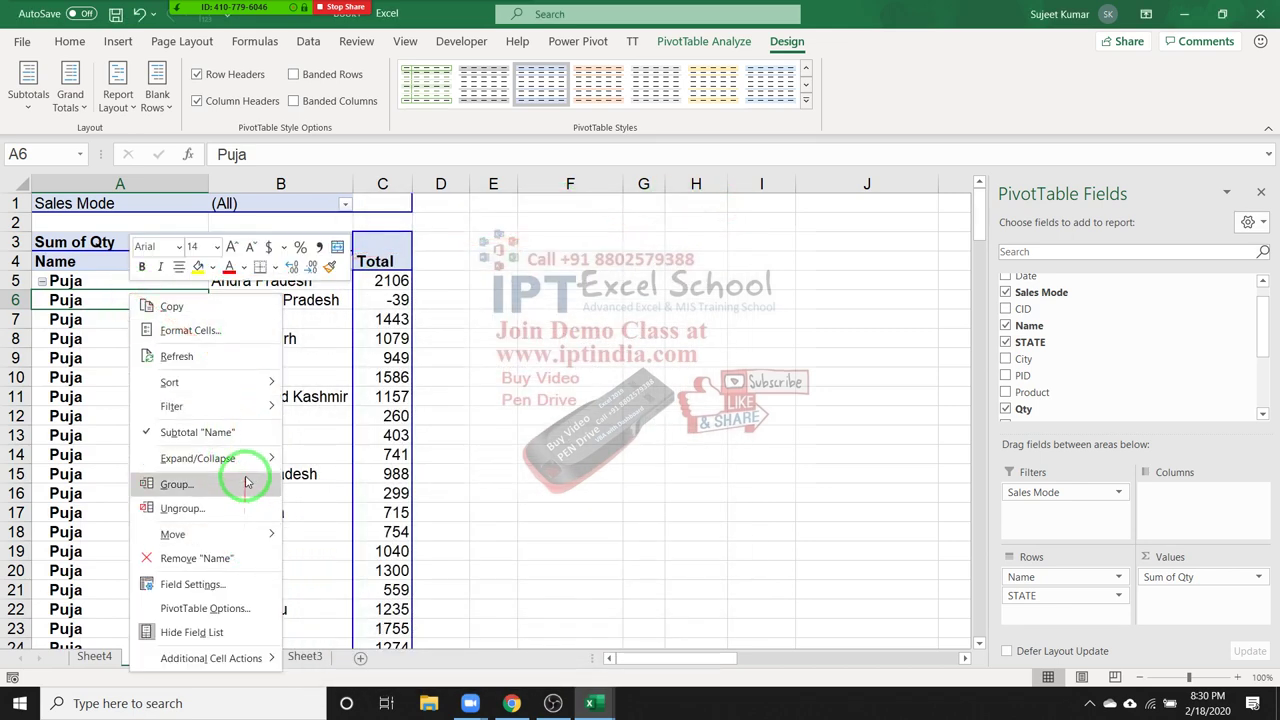
click(152, 432)
click(125, 340)
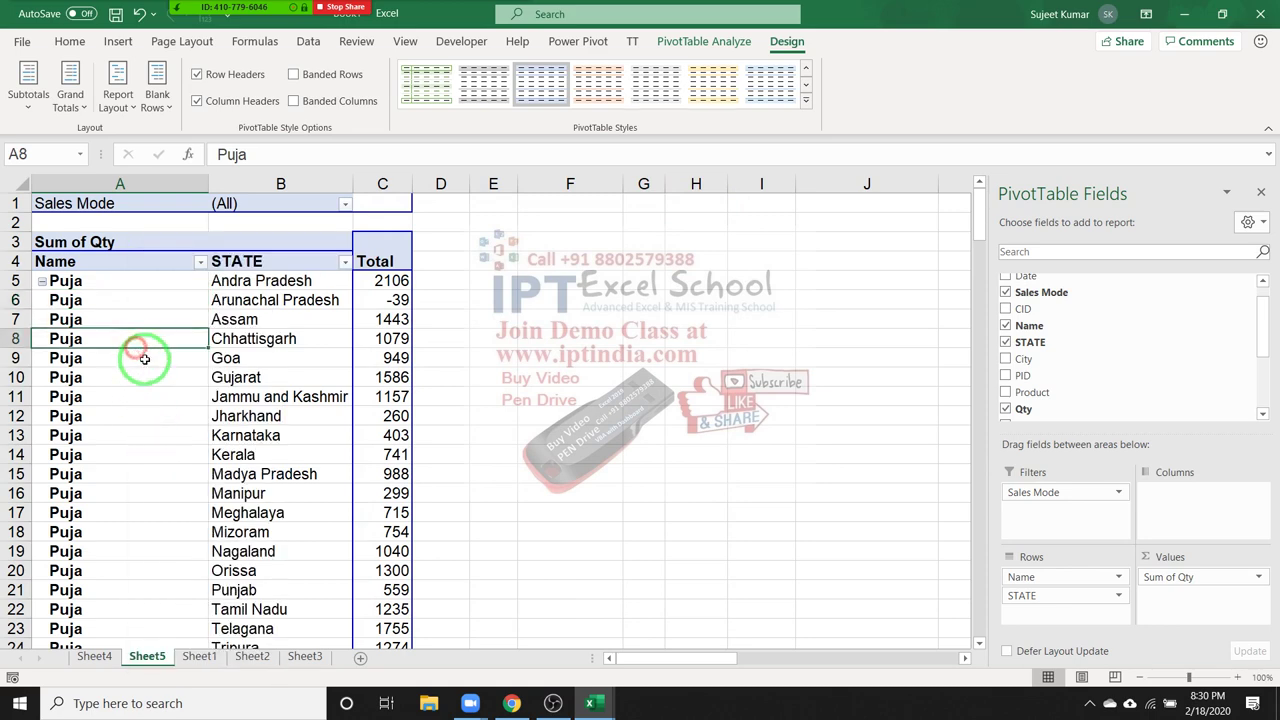
scroll(146, 364, down, 4)
scroll(146, 364, down, 2)
click(126, 336)
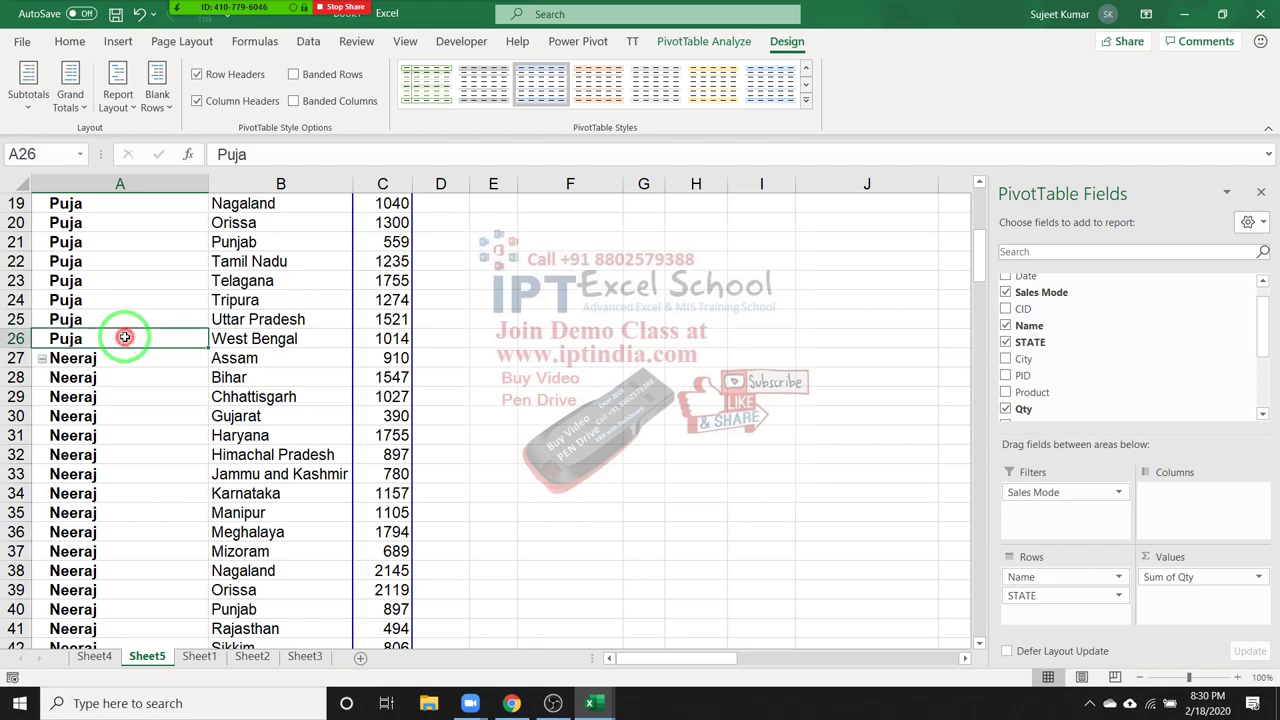
scroll(126, 340, down, 3)
scroll(126, 350, down, 4)
scroll(126, 366, down, 3)
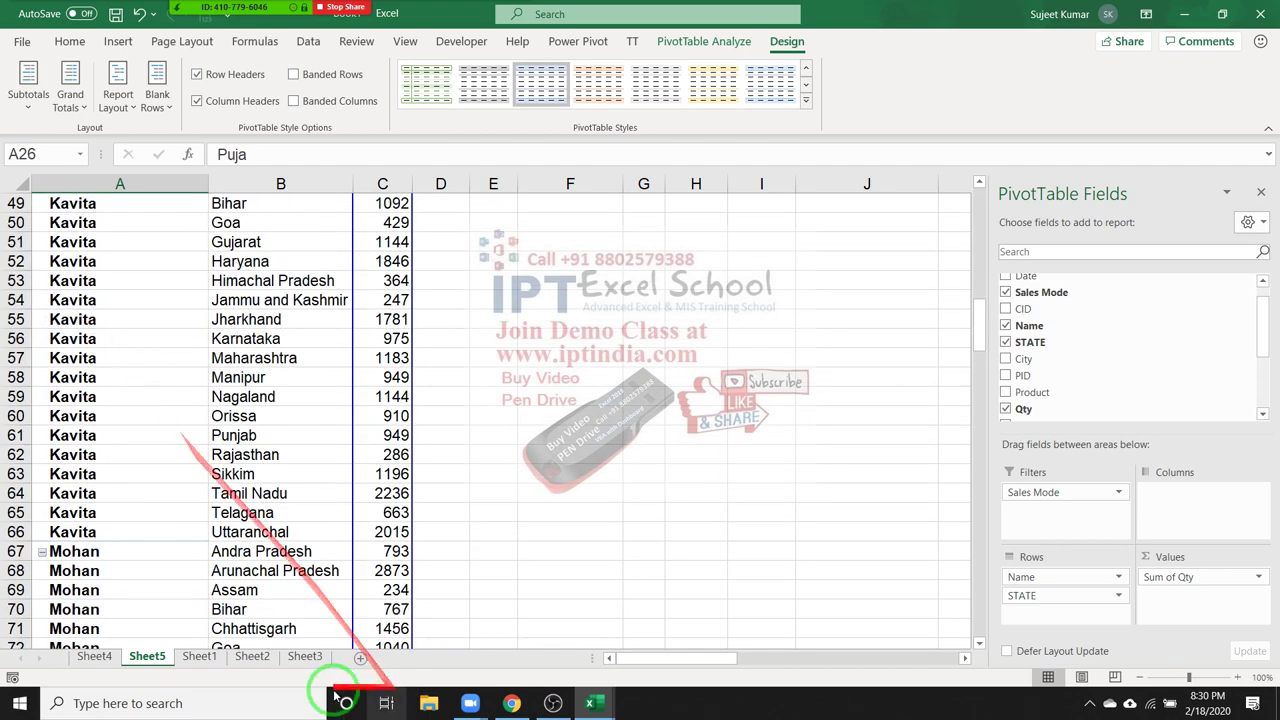
click(200, 656)
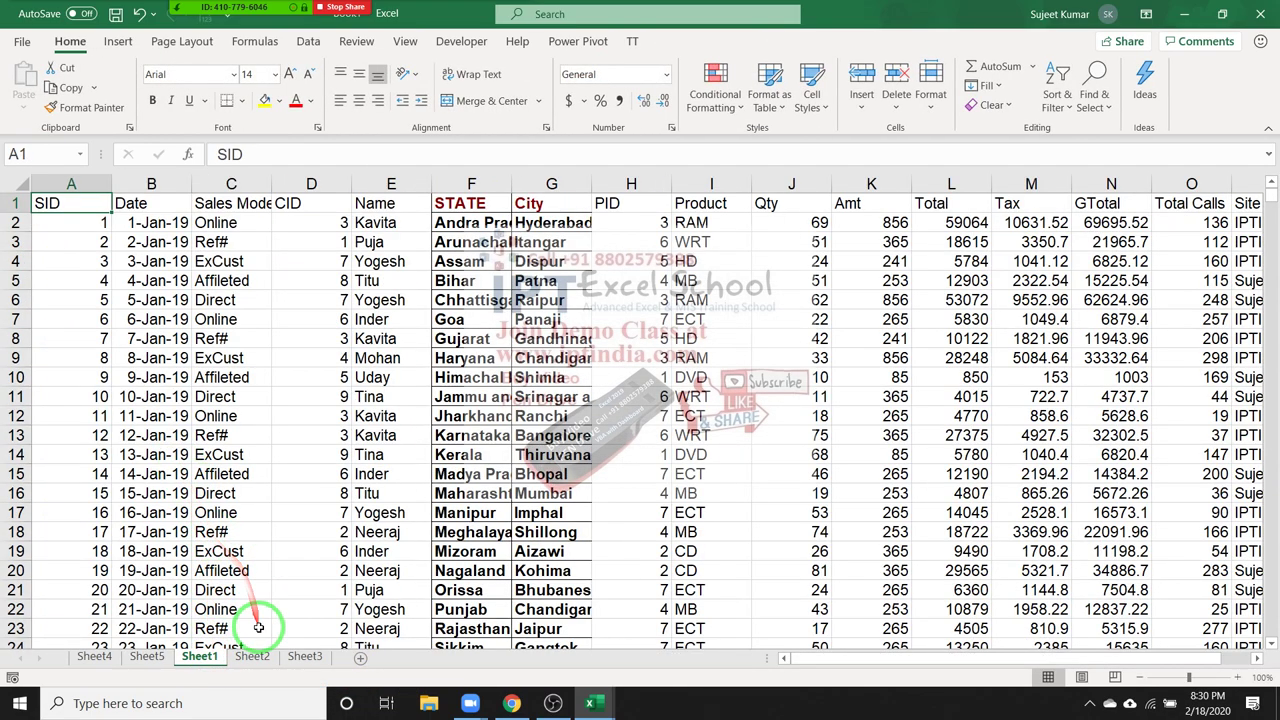
click(257, 656)
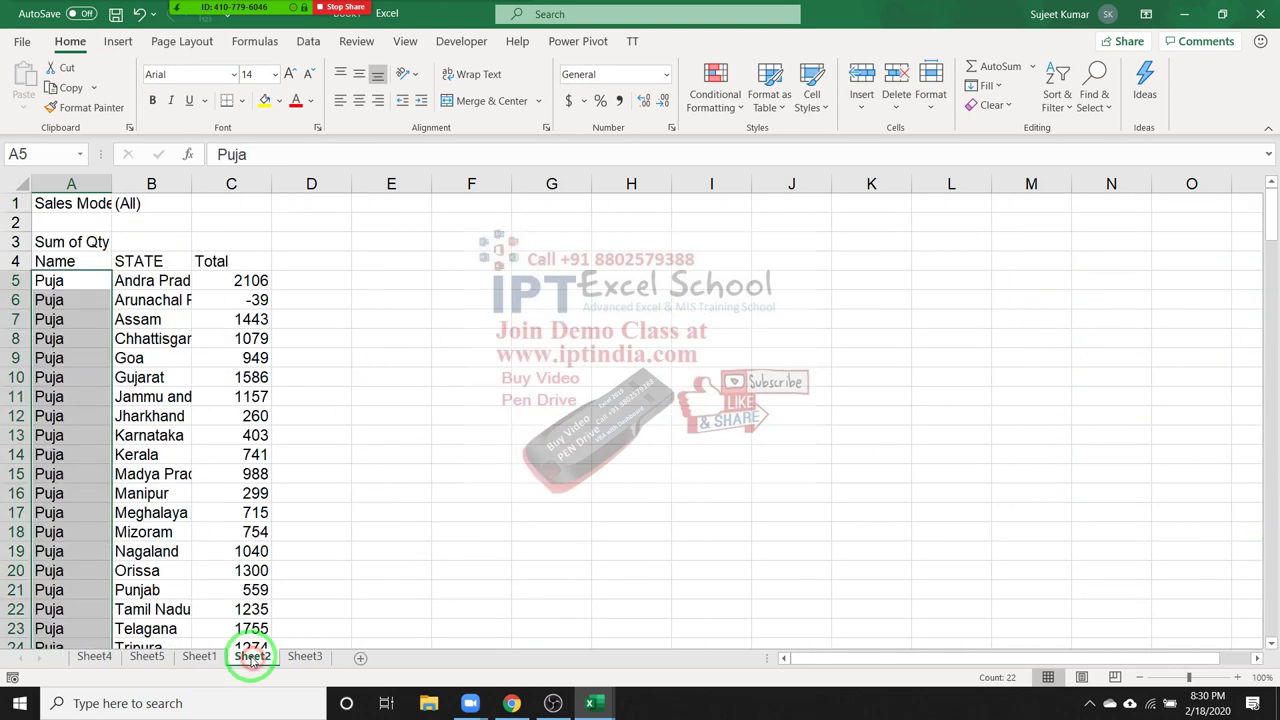
click(67, 260)
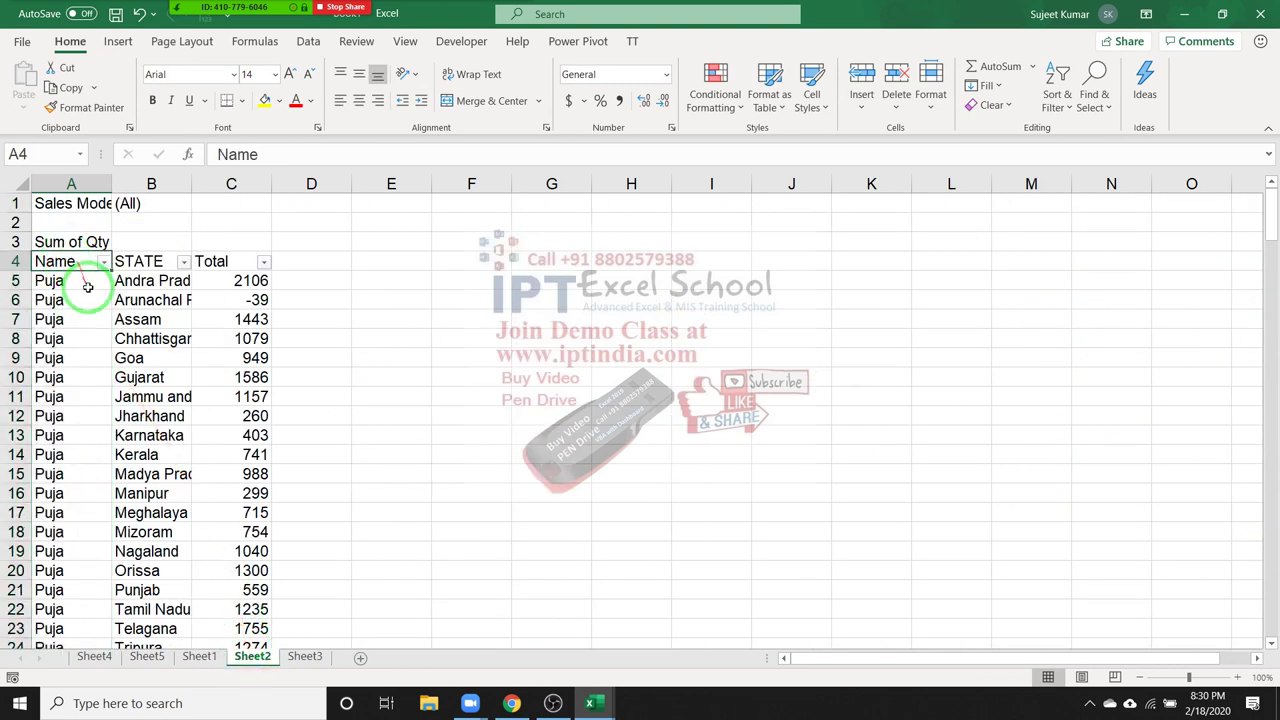
click(103, 262)
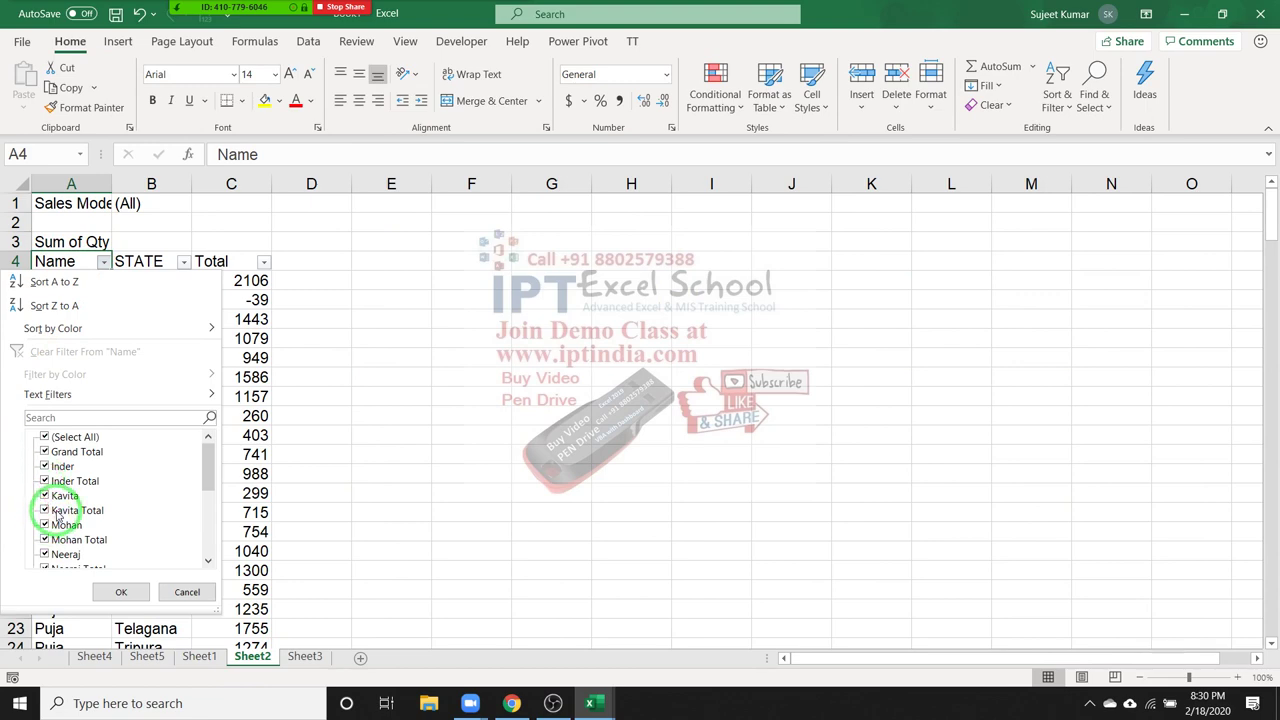
key(Escape)
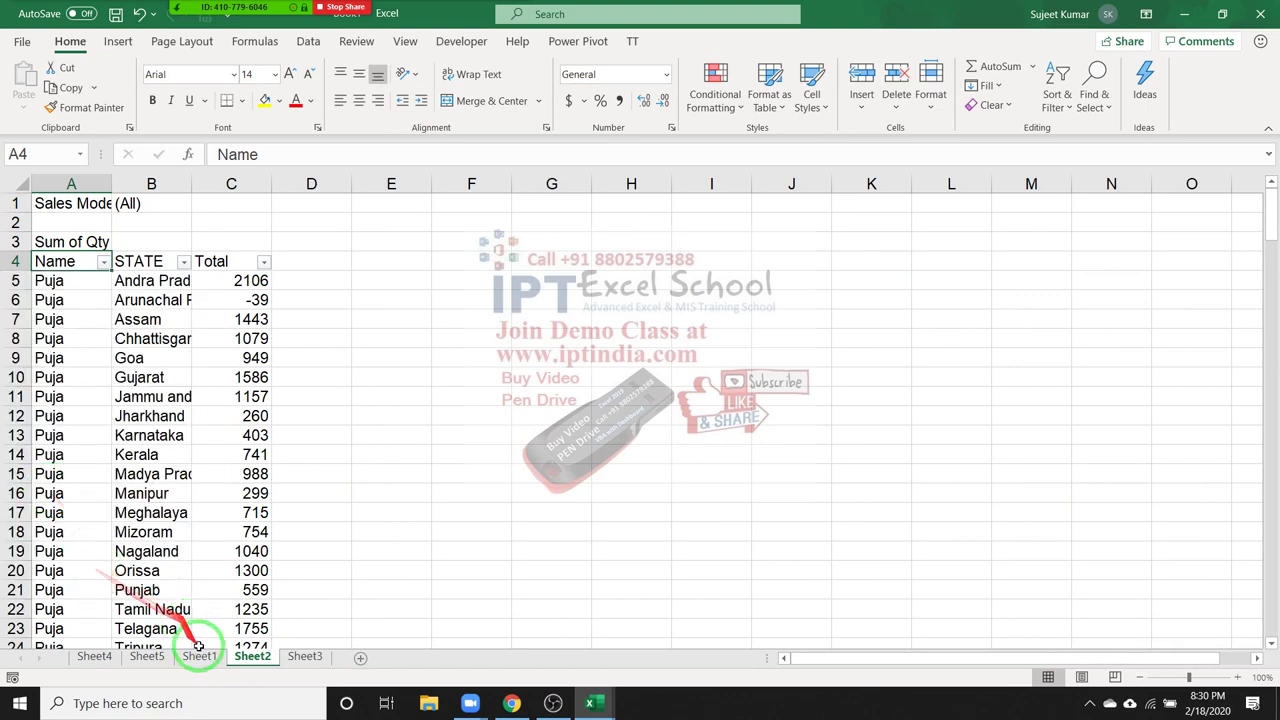
click(196, 656)
click(147, 656)
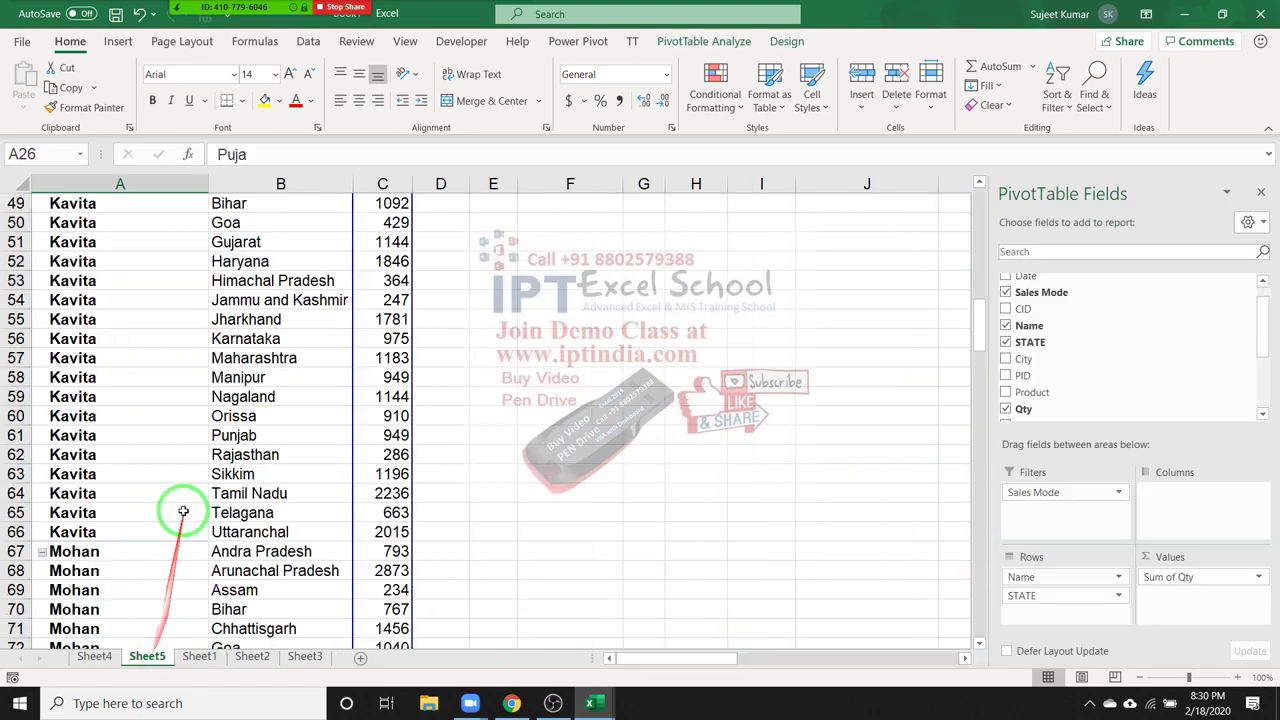
click(119, 410)
scroll(119, 397, up, 7)
scroll(113, 396, up, 9)
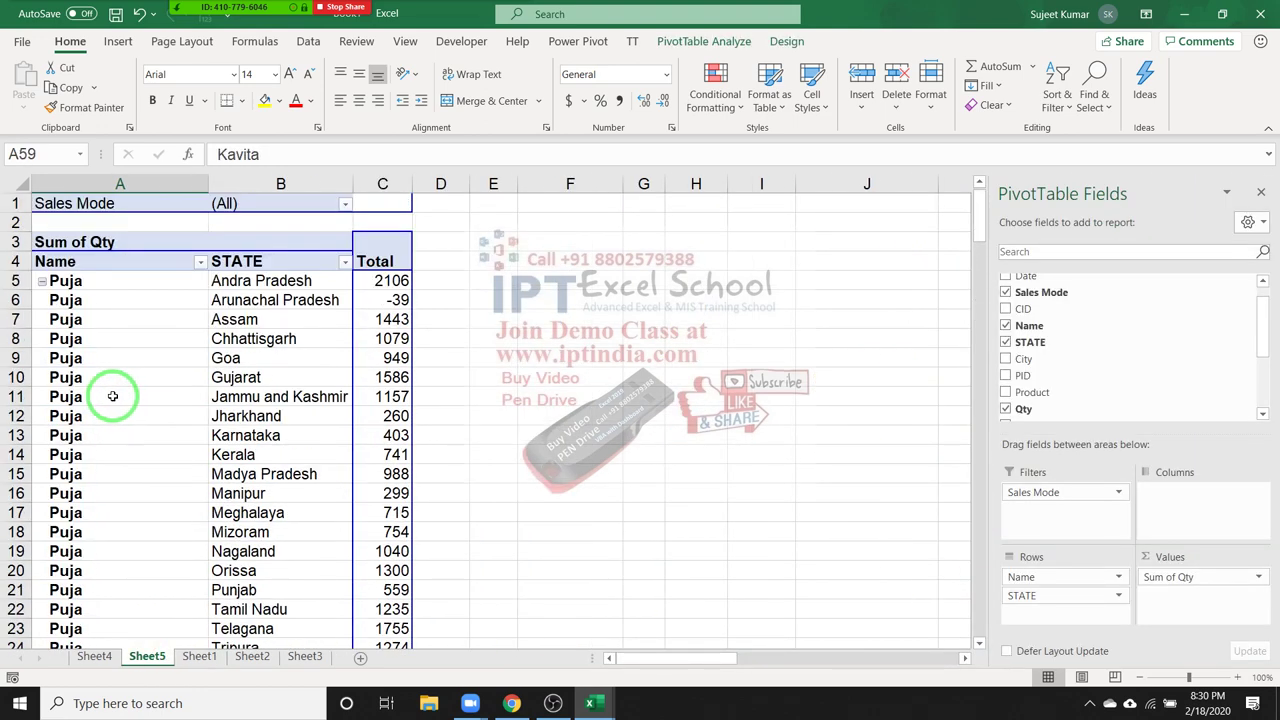
scroll(114, 391, down, 3)
scroll(86, 471, down, 1)
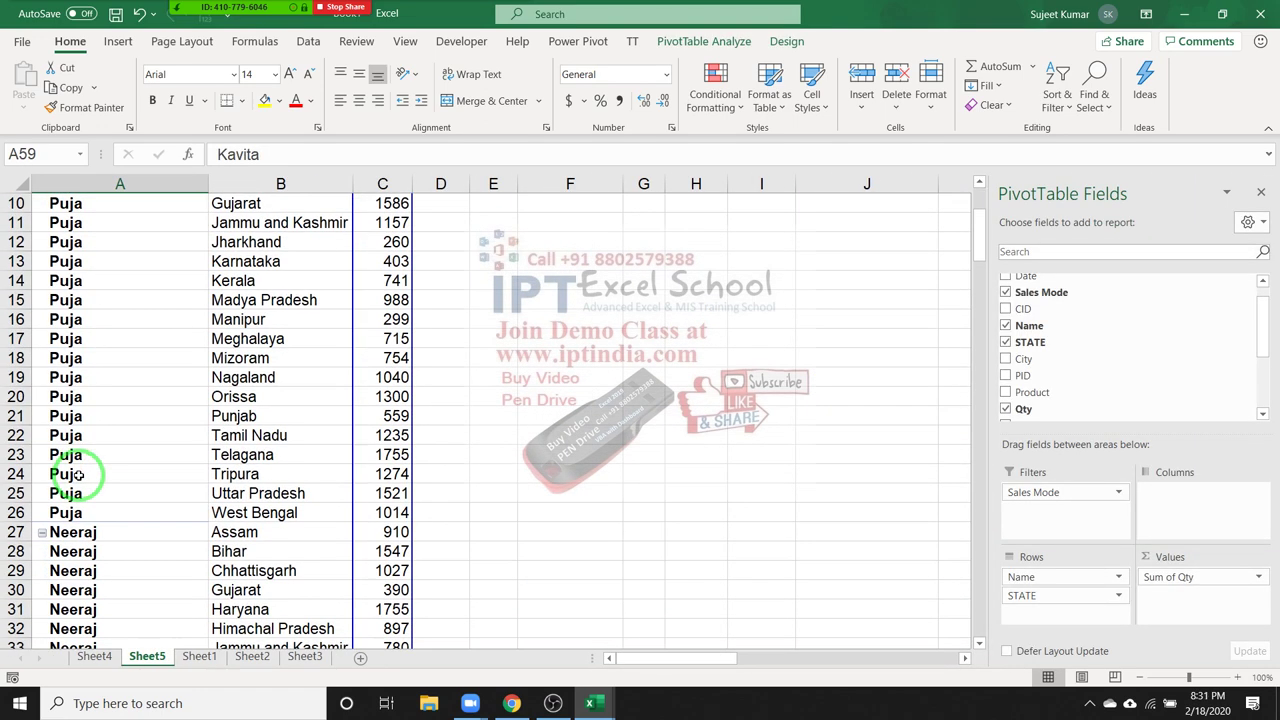
click(80, 512)
drag(80, 512, 85, 531)
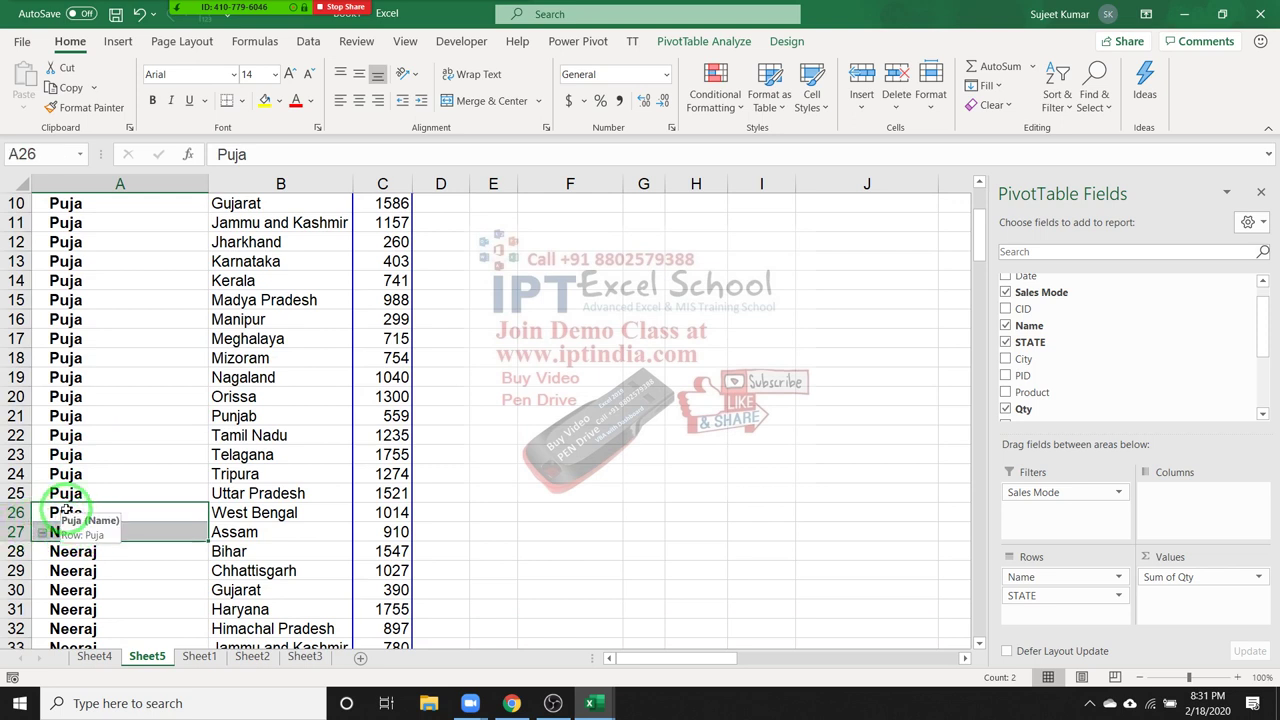
click(155, 358)
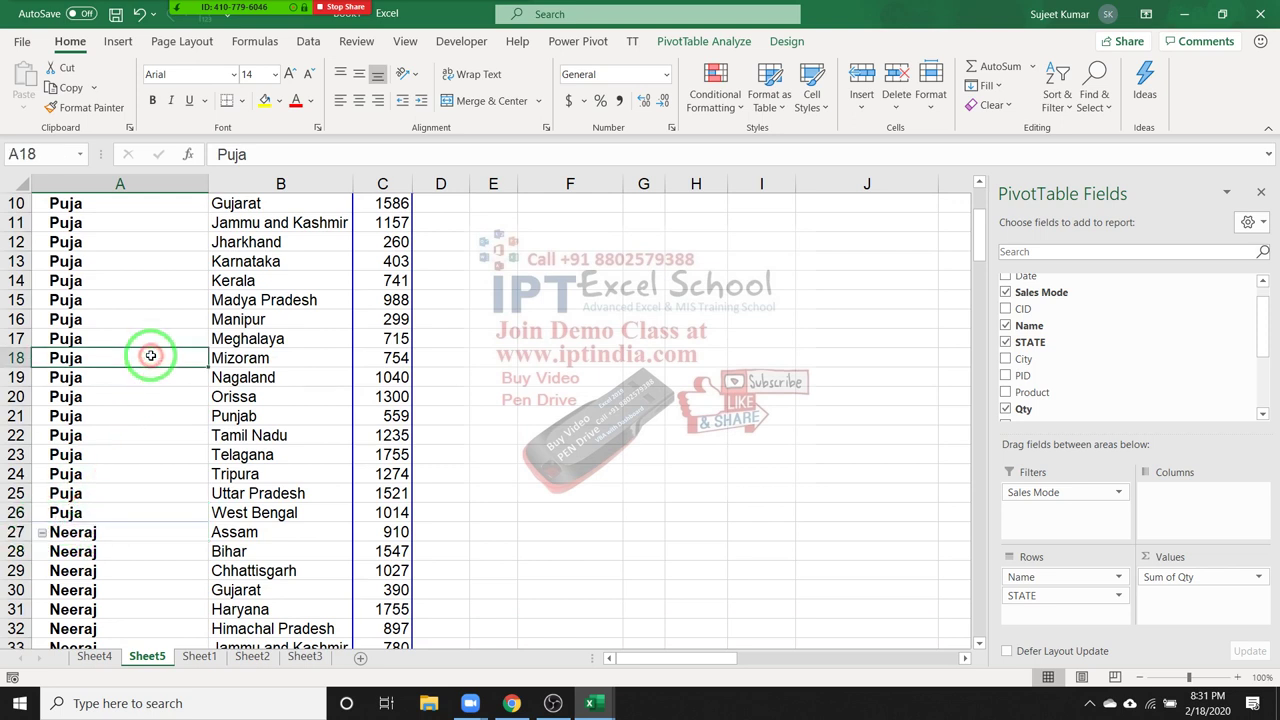
- Insert a blank line after each name's group of states in PivotTable3
click(700, 41)
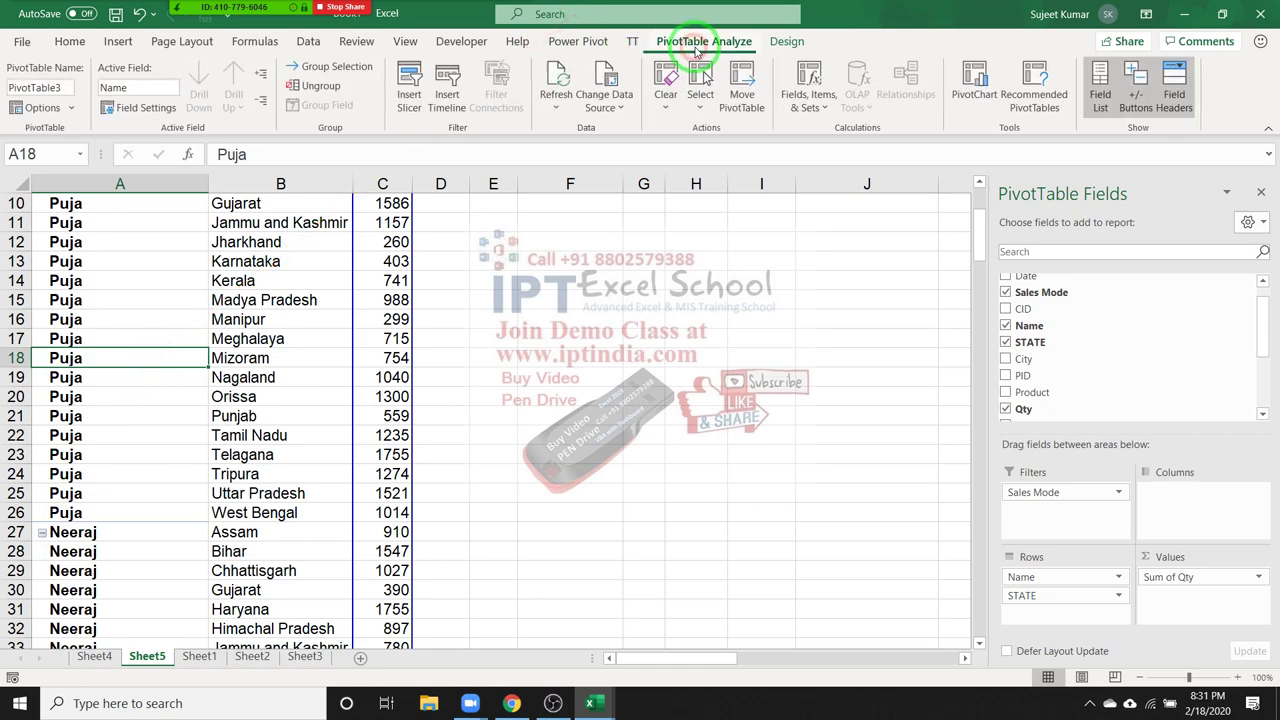
click(786, 41)
click(158, 104)
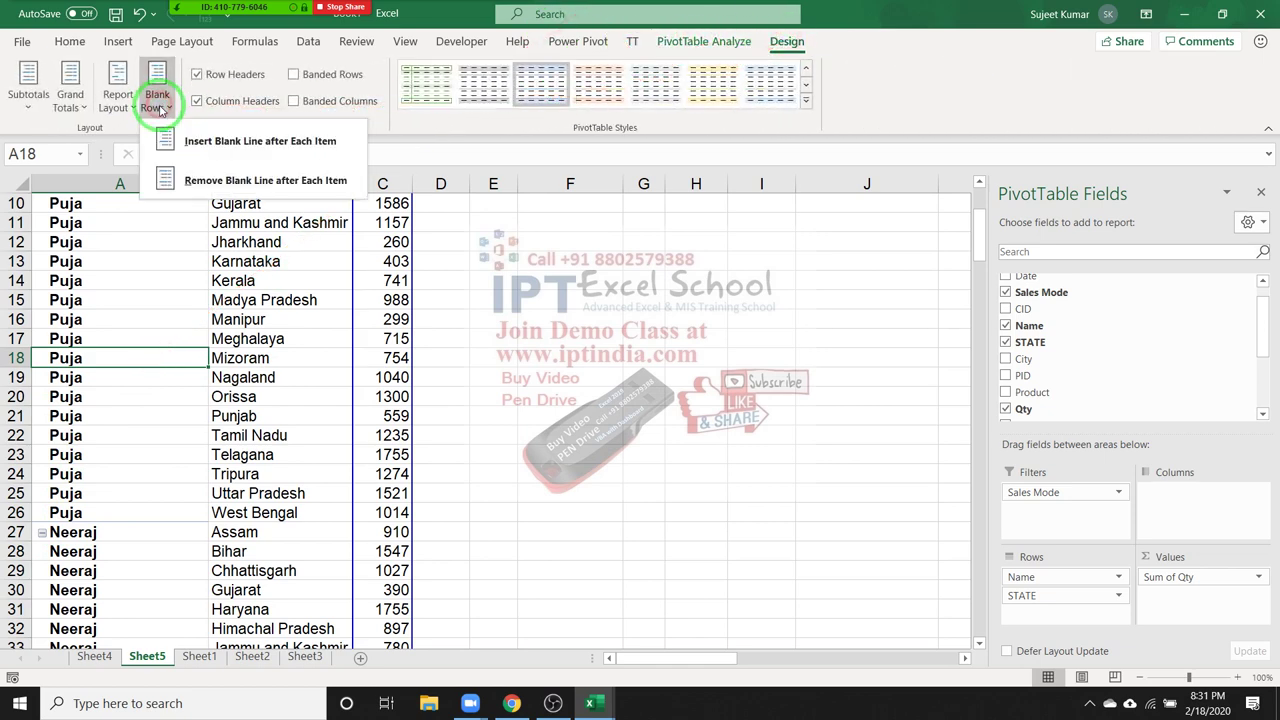
click(183, 145)
scroll(194, 243, down, 3)
scroll(194, 243, down, 3)
scroll(208, 242, down, 3)
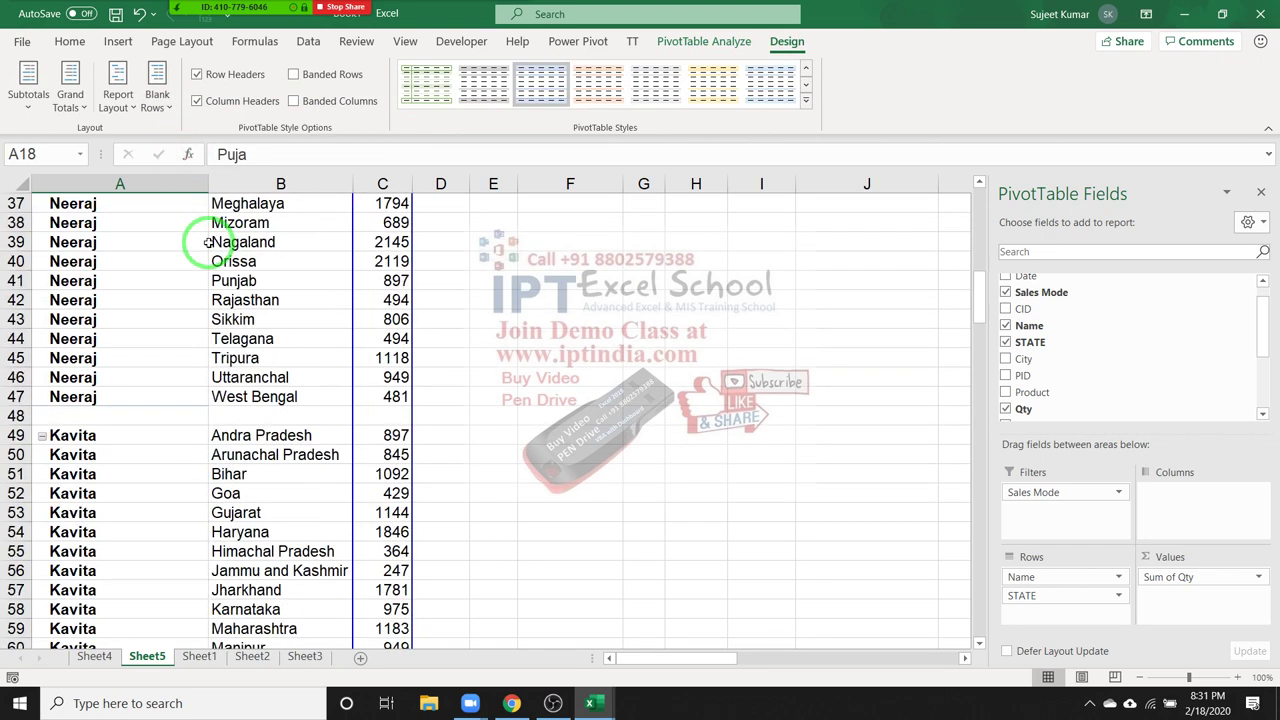
scroll(194, 242, up, 5)
scroll(194, 242, up, 7)
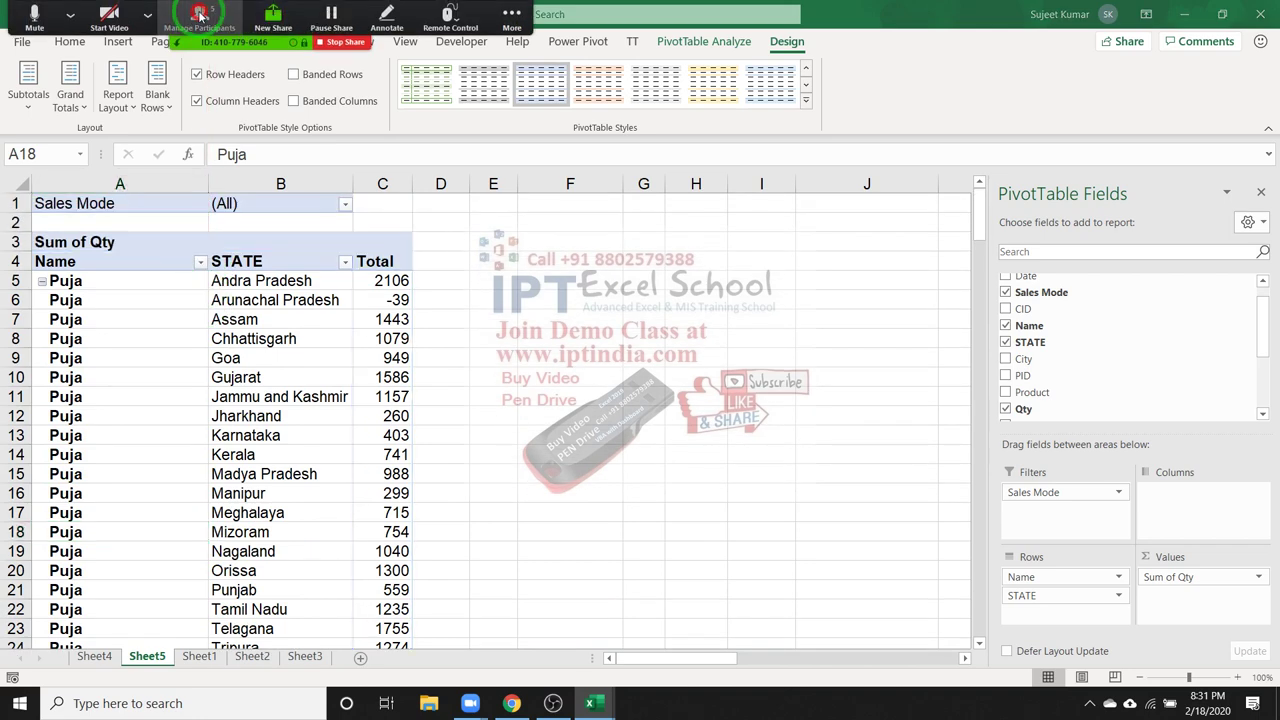
click(199, 14)
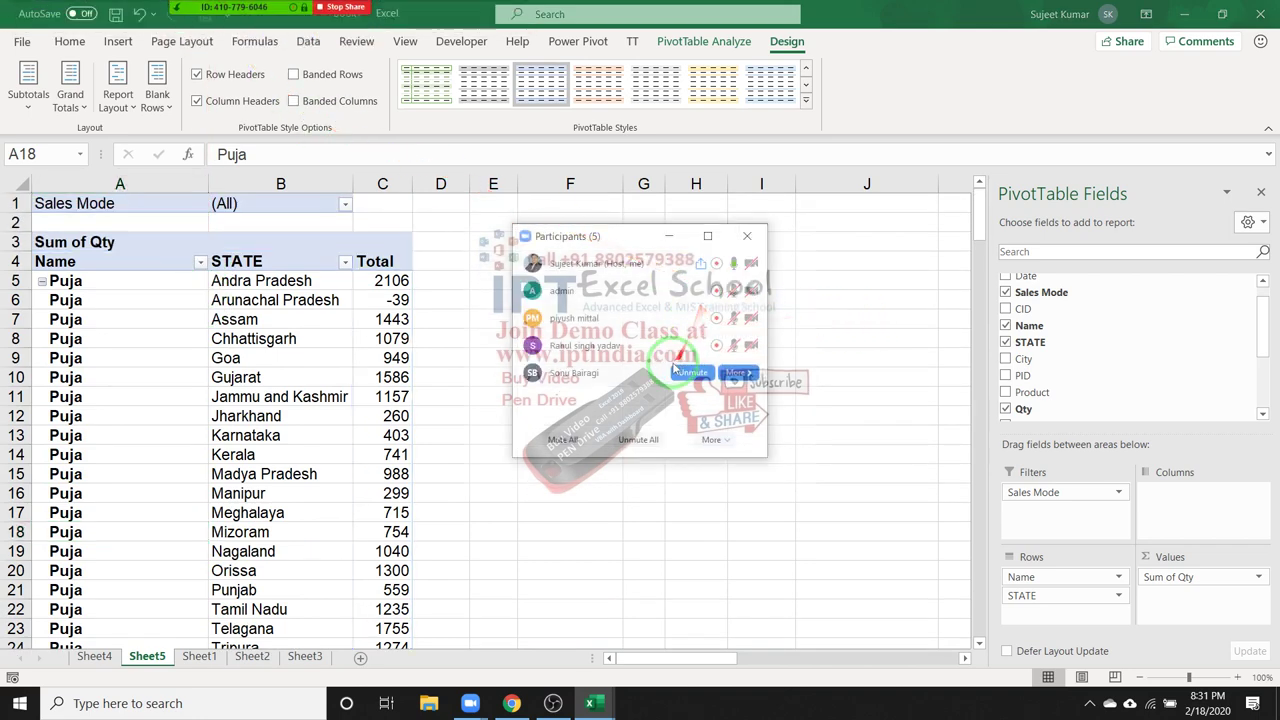
mouse_move(693, 297)
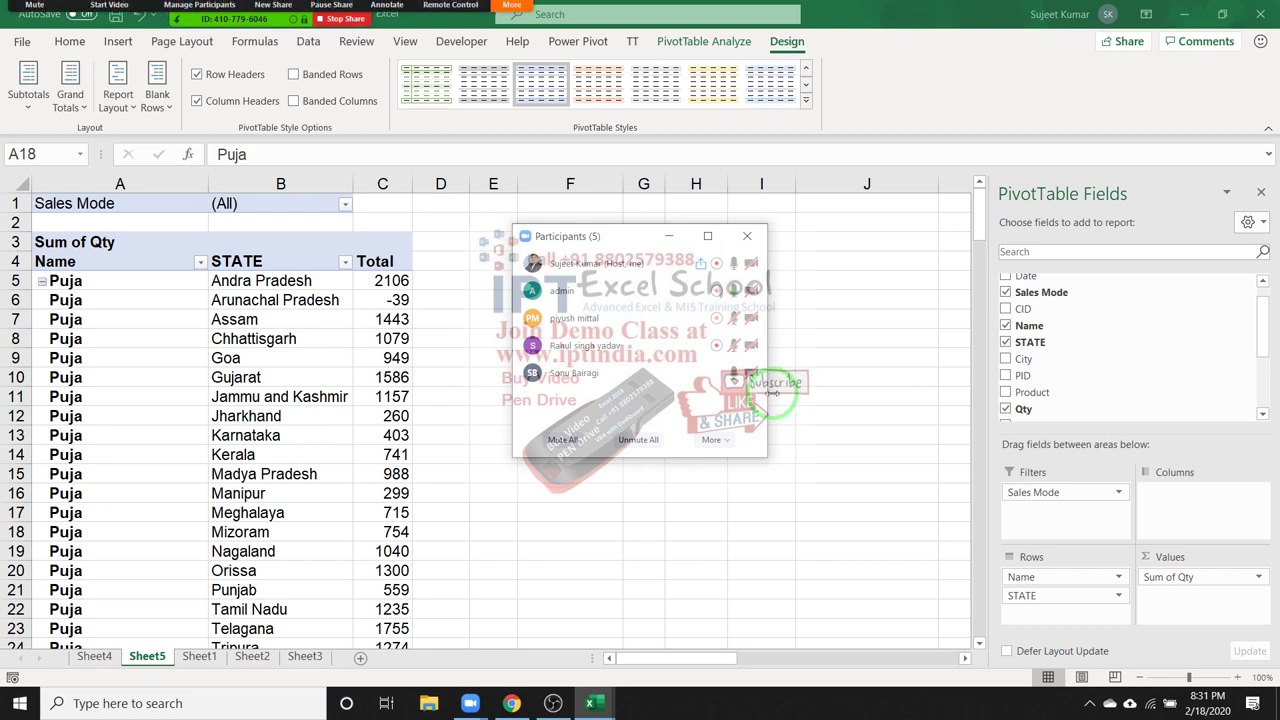
mouse_move(755, 389)
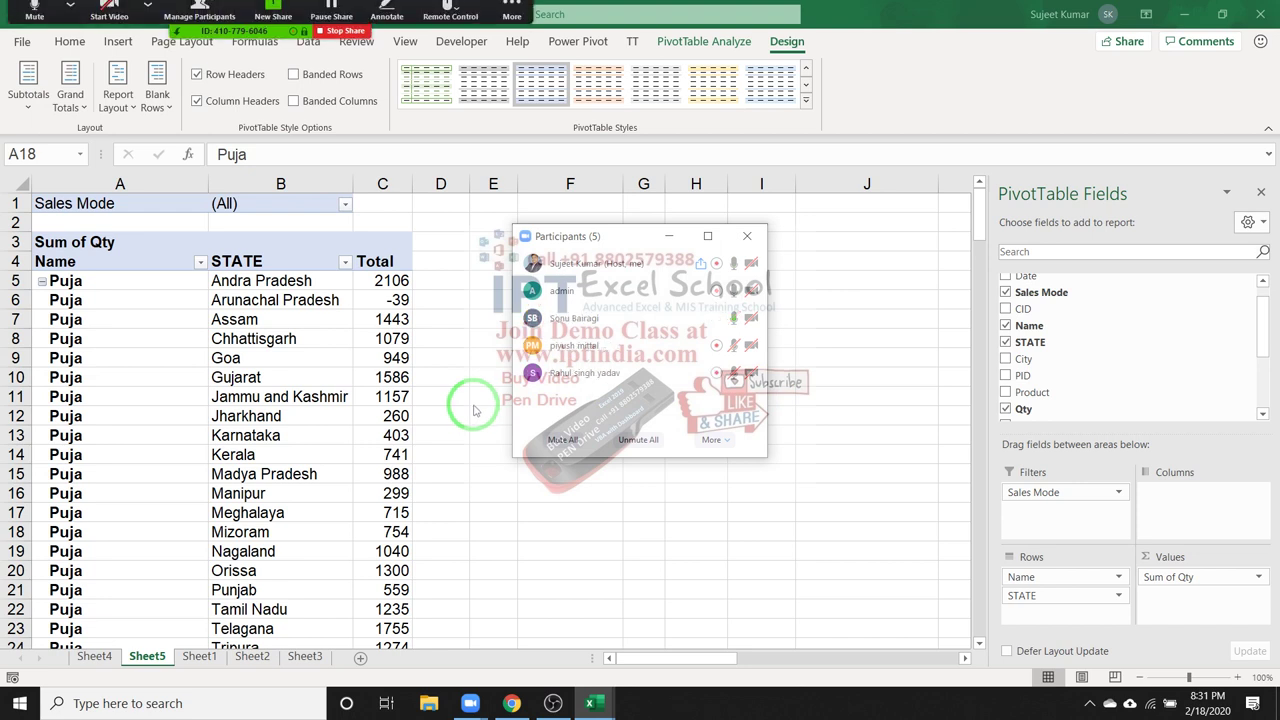
click(511, 14)
click(518, 47)
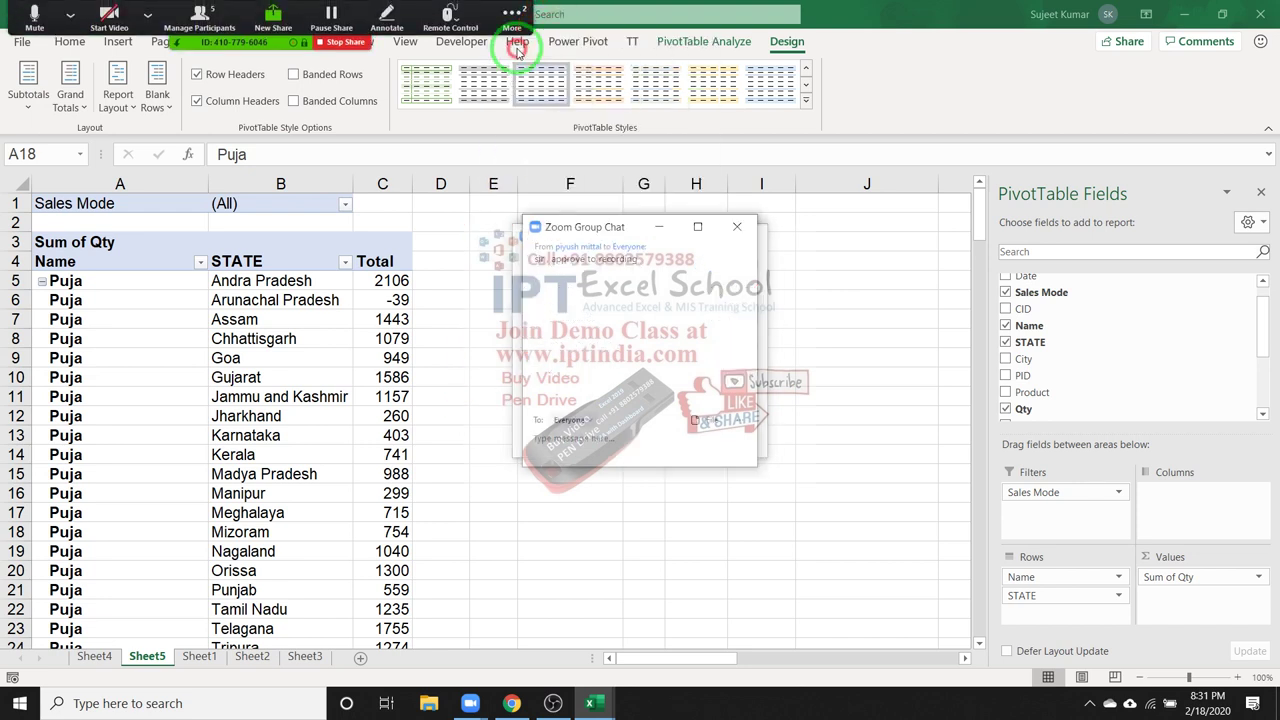
click(736, 229)
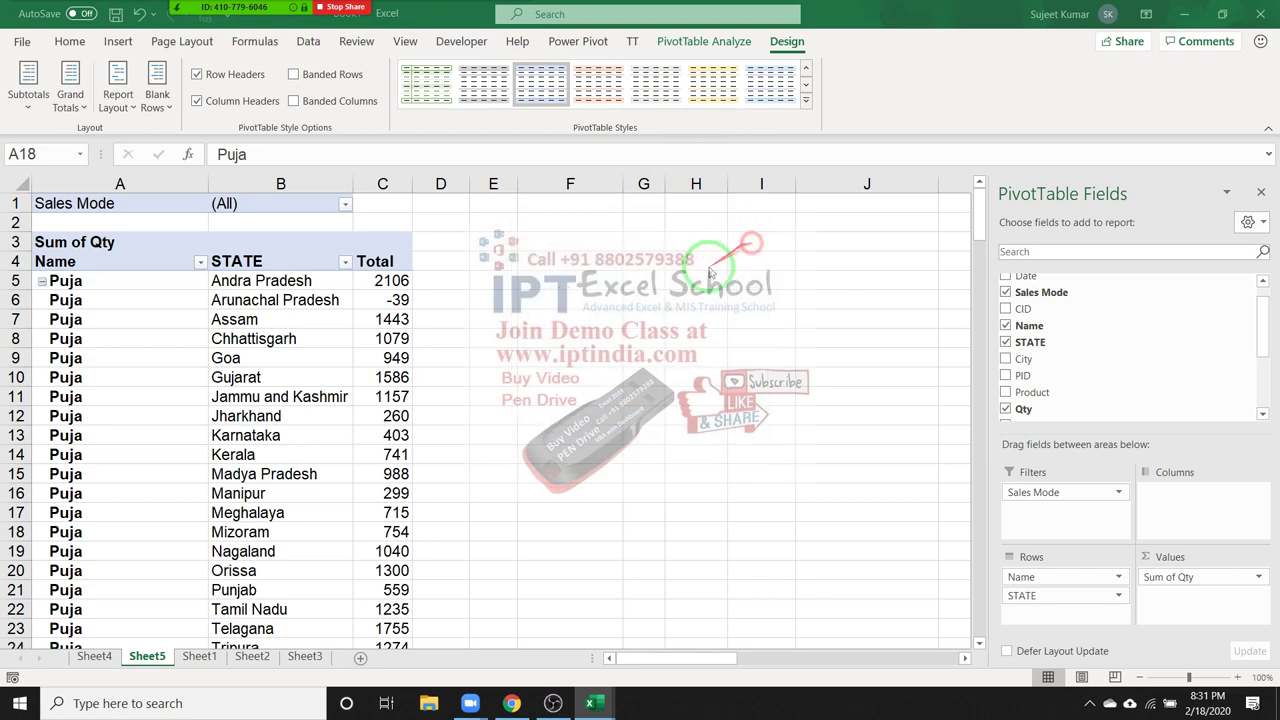
- Remove the blank line after each name group
scroll(287, 360, down, 3)
scroll(287, 360, down, 1)
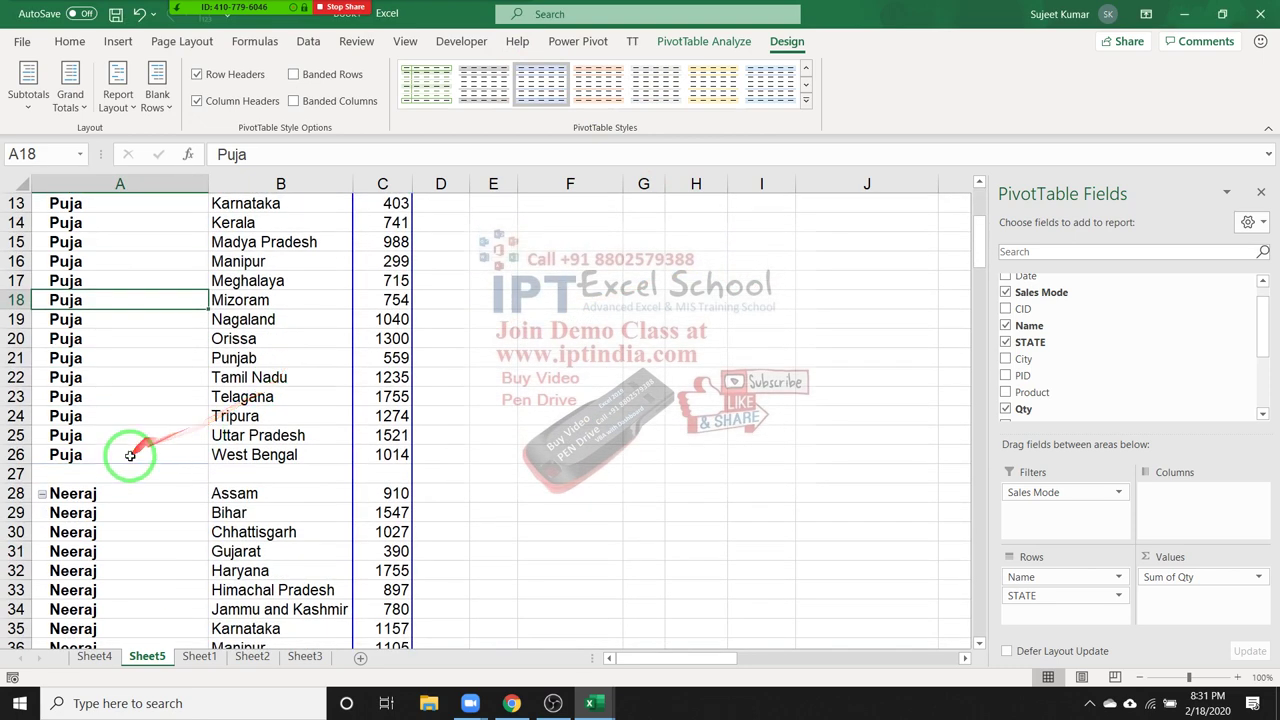
drag(114, 455, 130, 475)
click(157, 97)
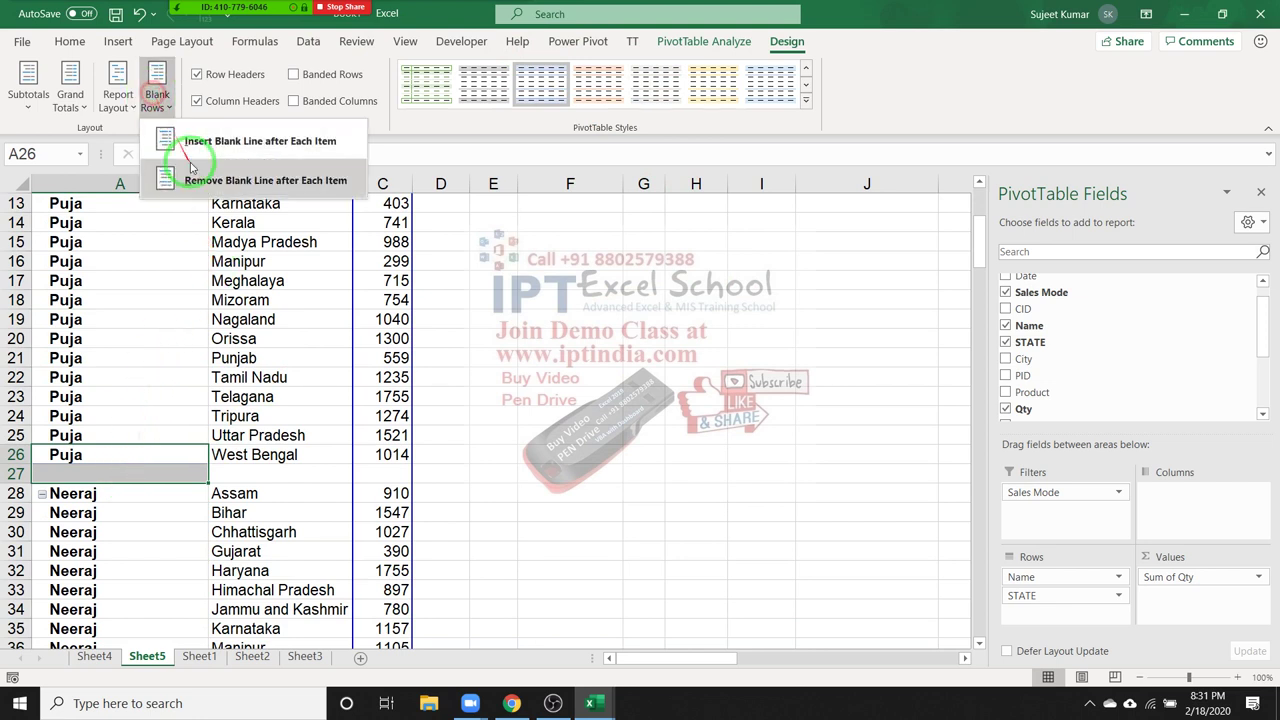
click(200, 172)
click(115, 282)
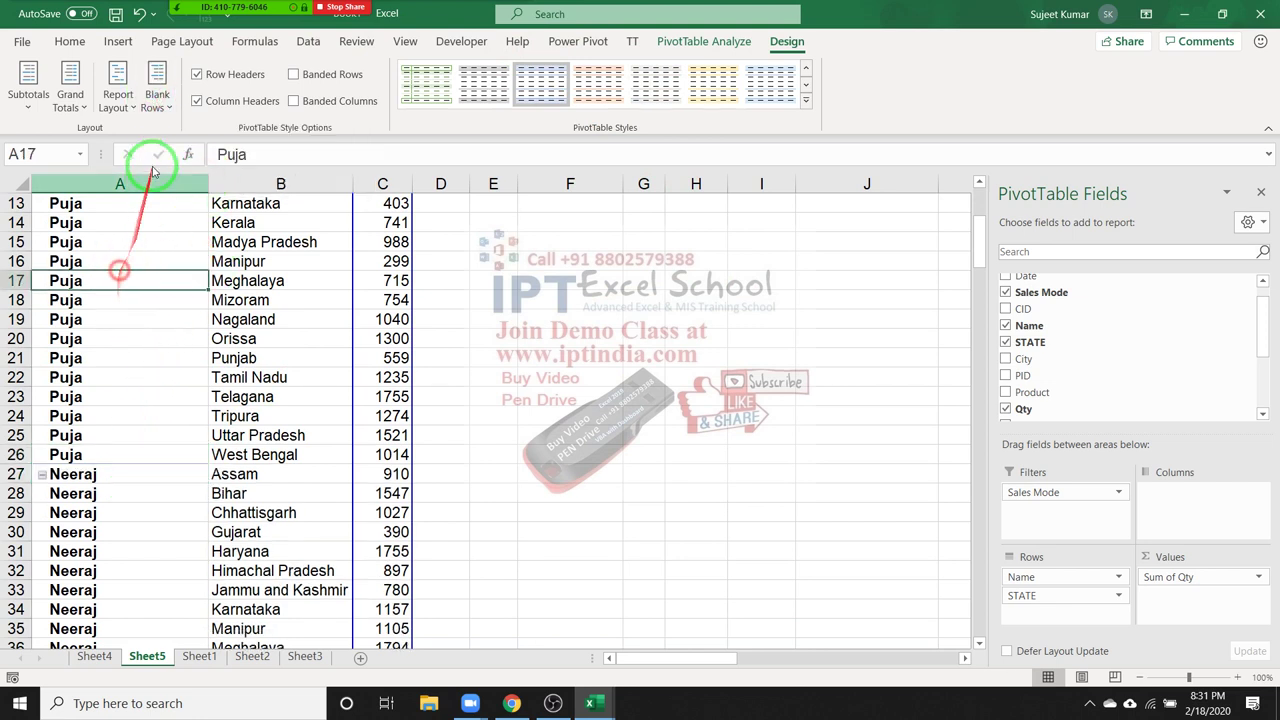
- Set the report layout to Do Not Repeat Item Labels so each name appears once
click(157, 97)
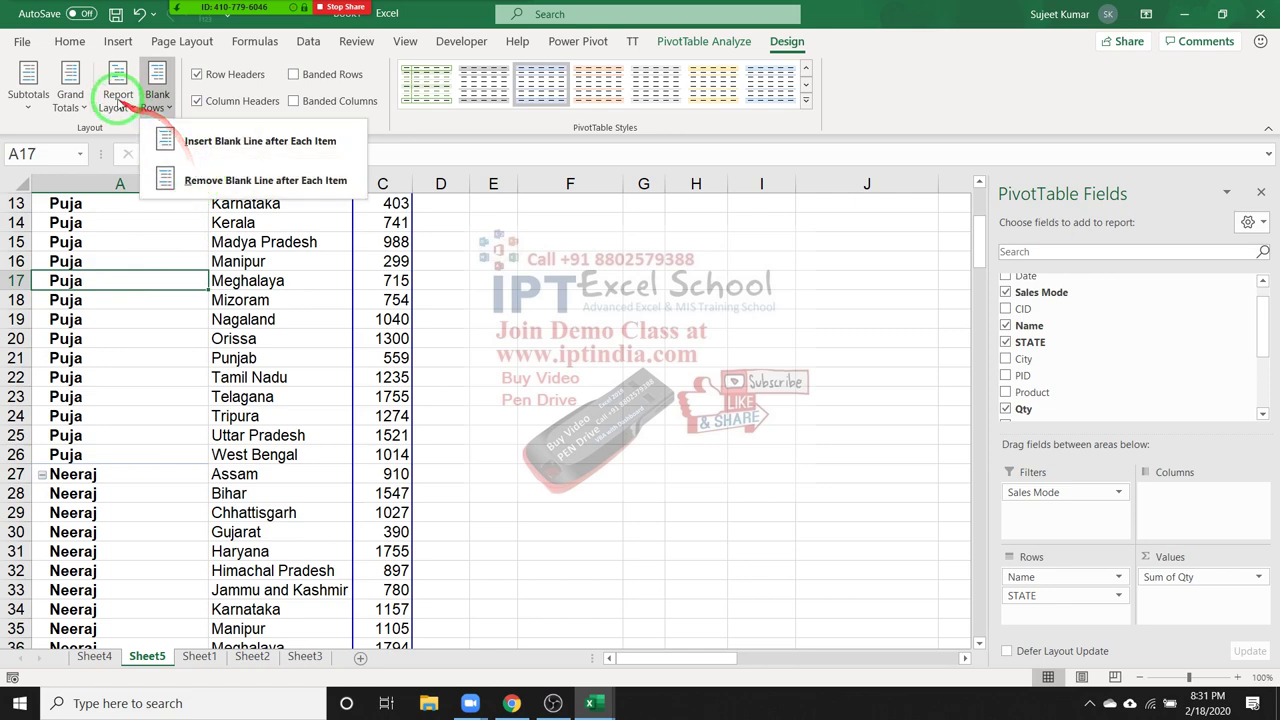
click(118, 100)
click(172, 300)
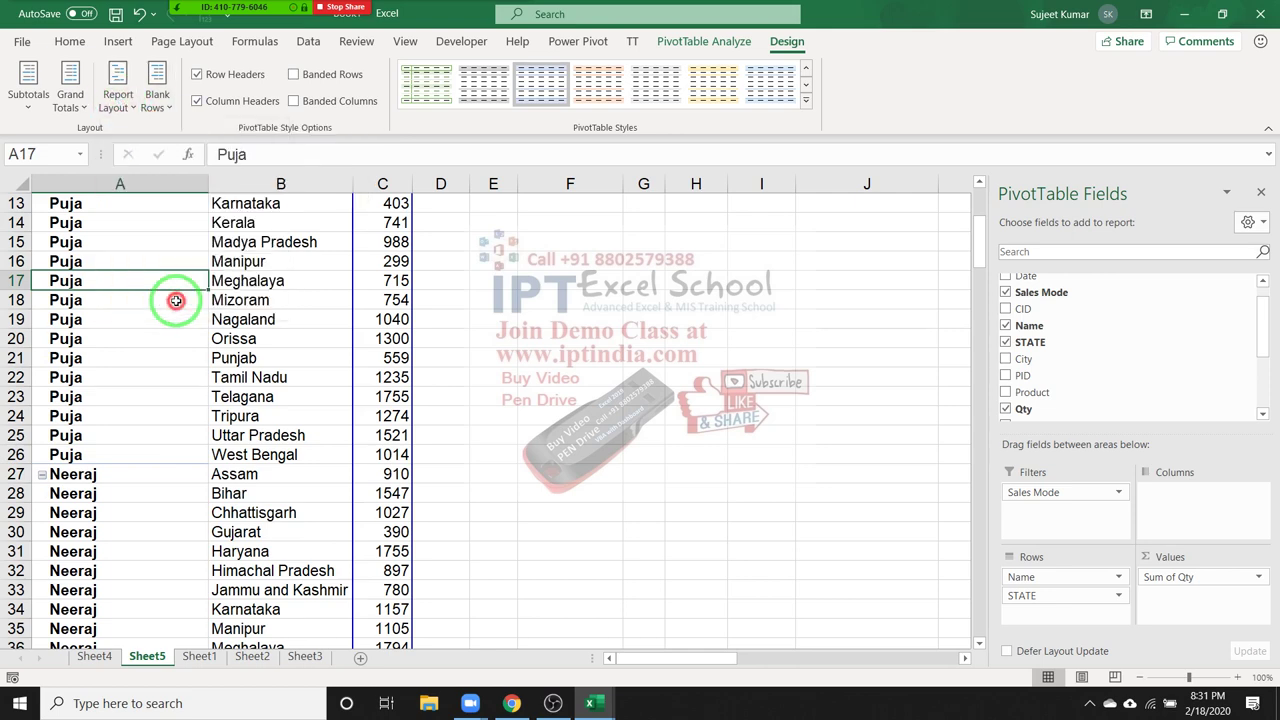
scroll(176, 309, up, 4)
scroll(178, 330, down, 2)
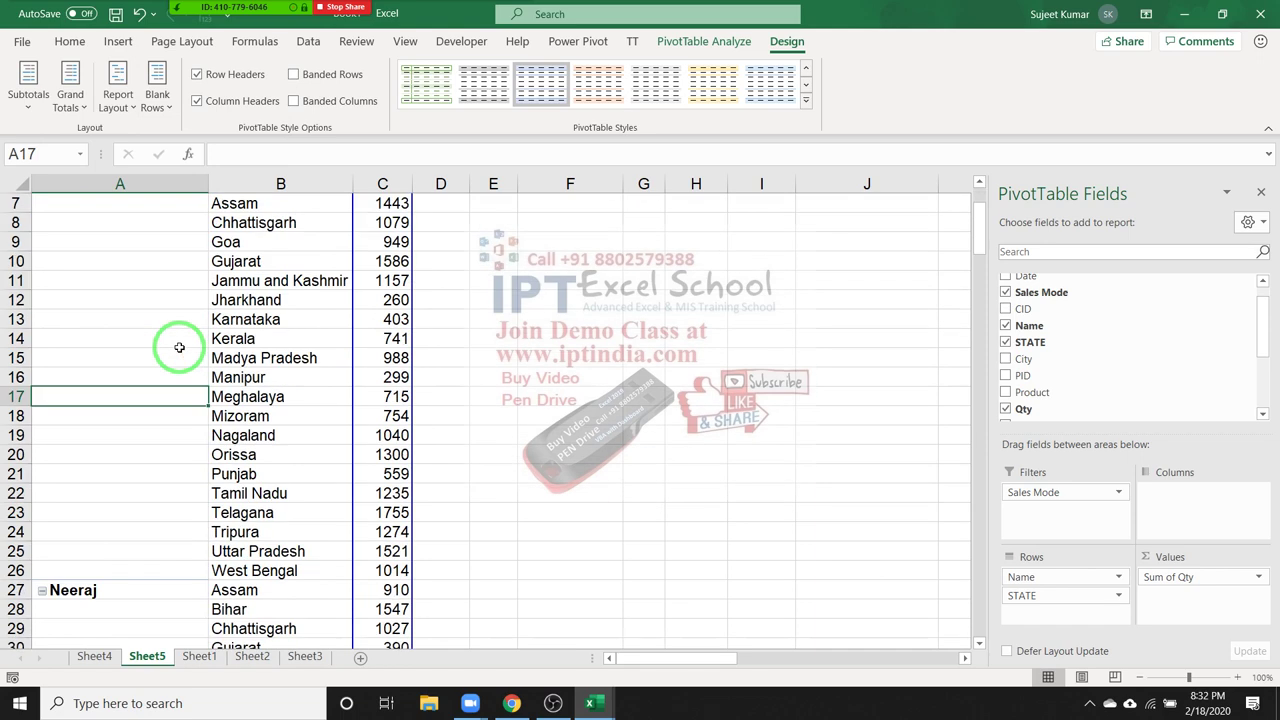
scroll(179, 347, up, 1)
drag(171, 237, 184, 608)
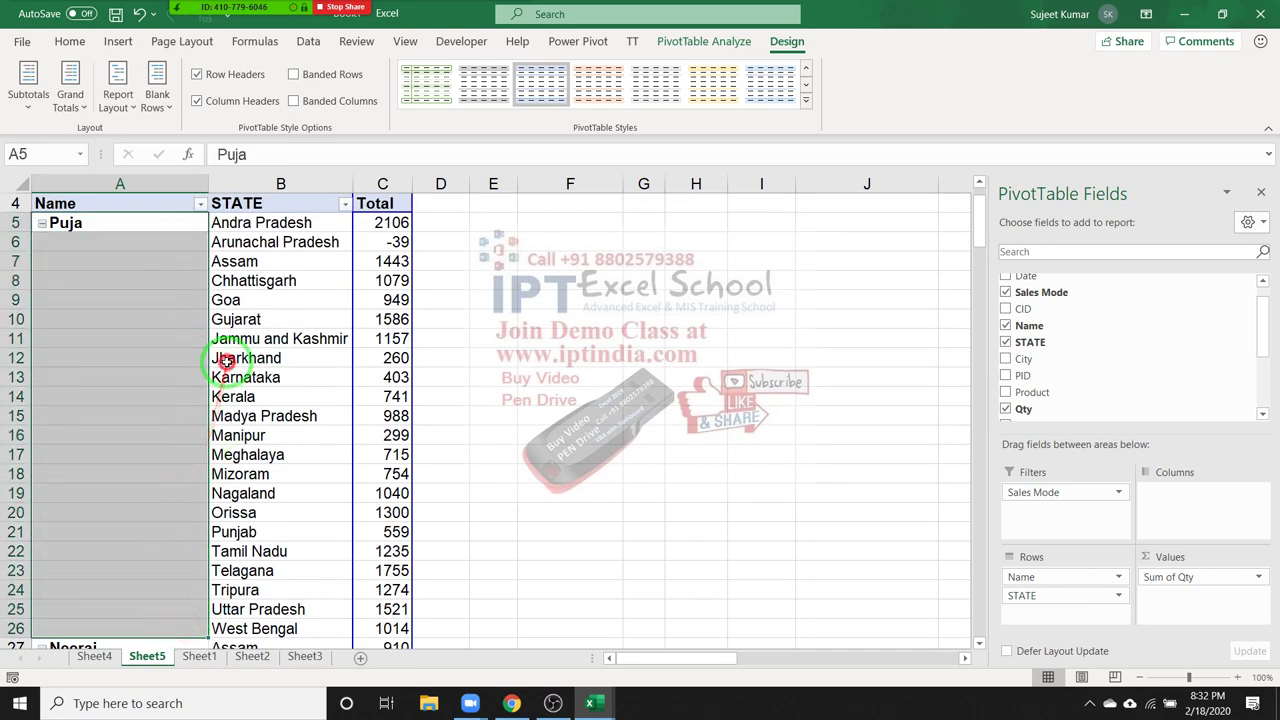
click(245, 358)
drag(1080, 596, 1060, 578)
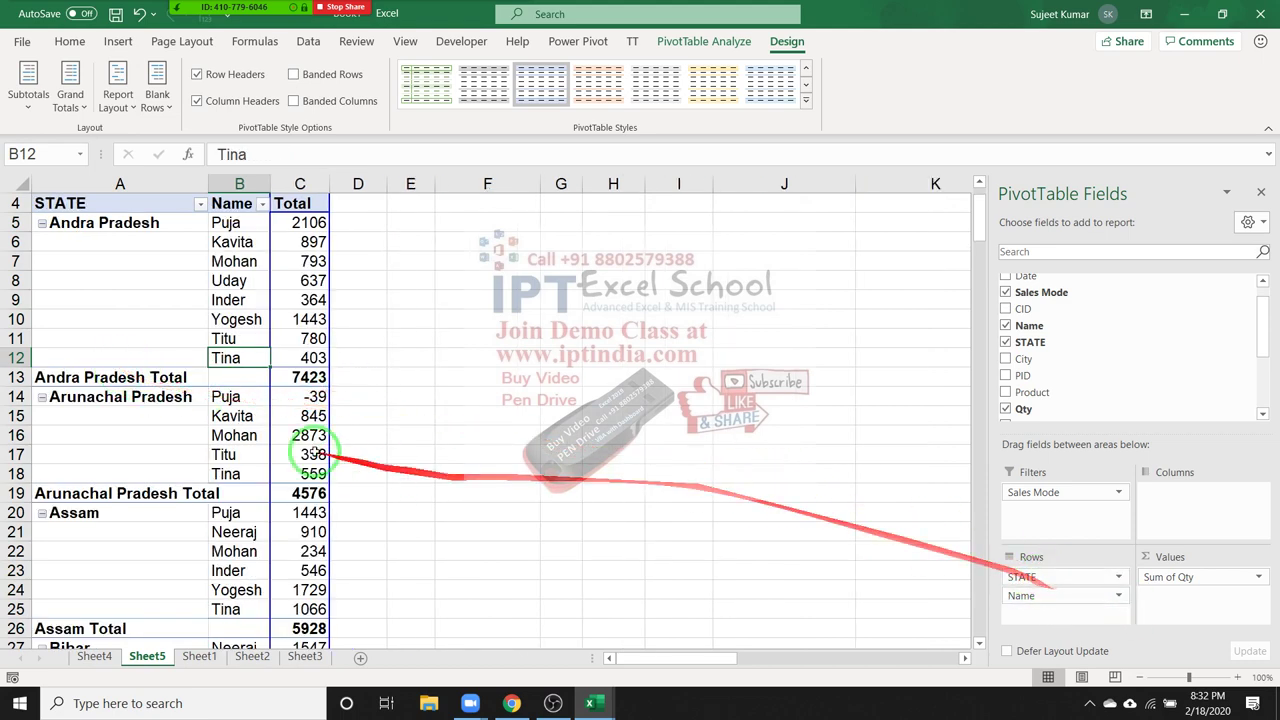
right_click(118, 377)
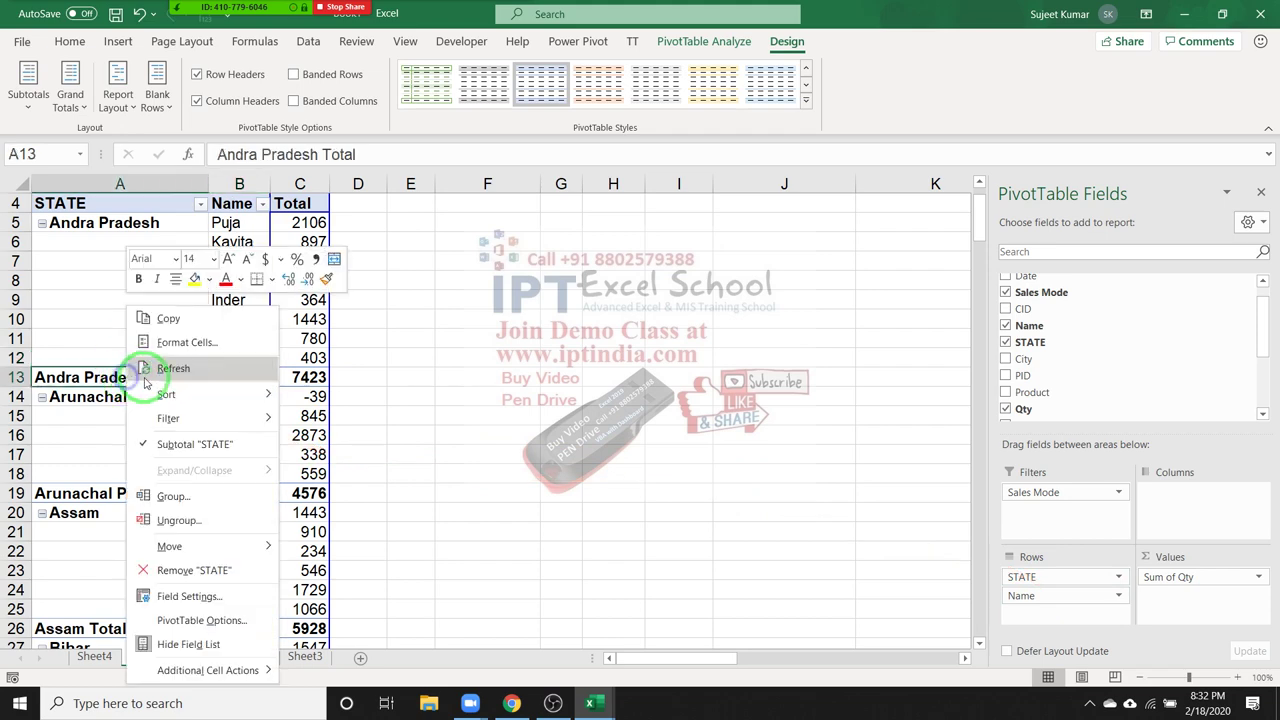
click(203, 450)
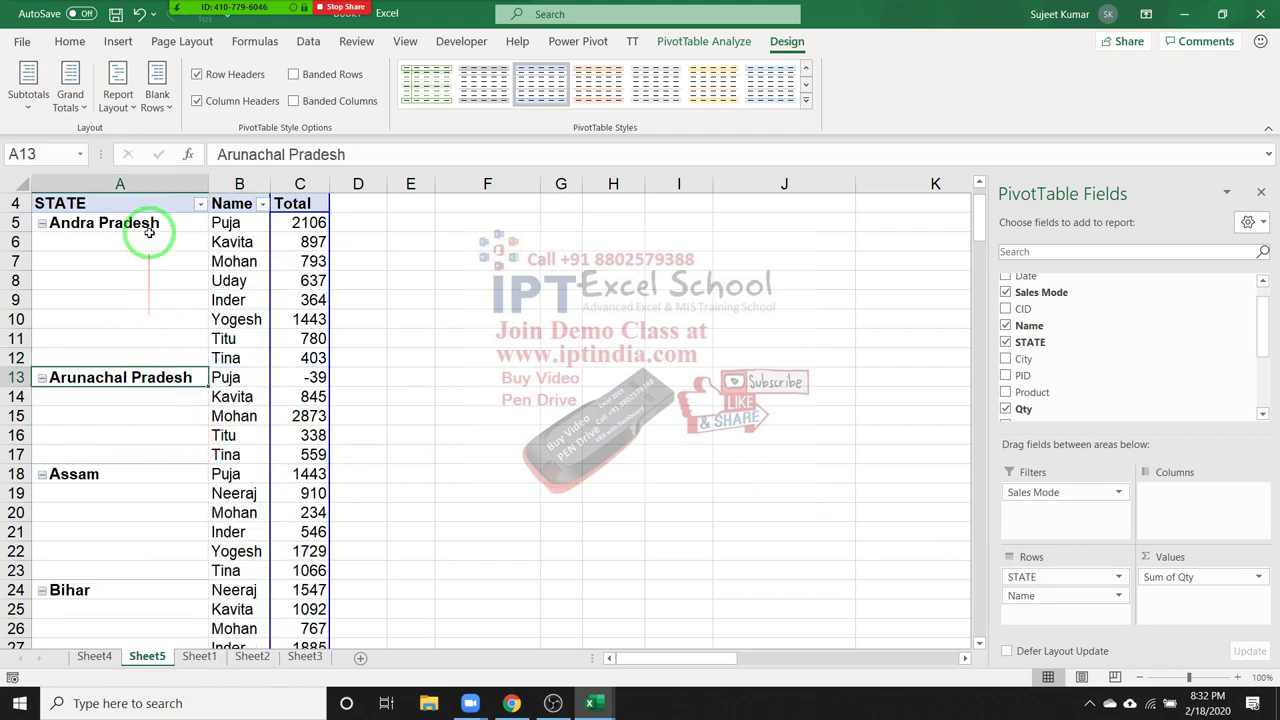
drag(151, 223, 155, 357)
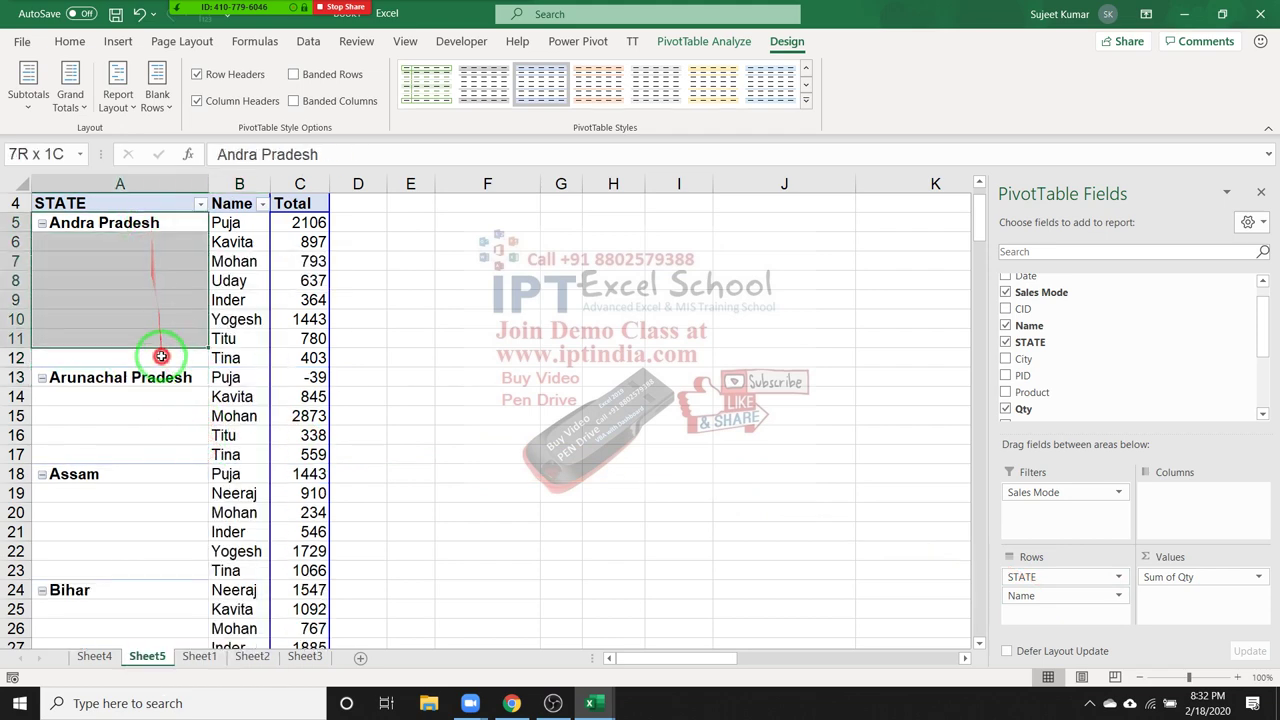
click(72, 43)
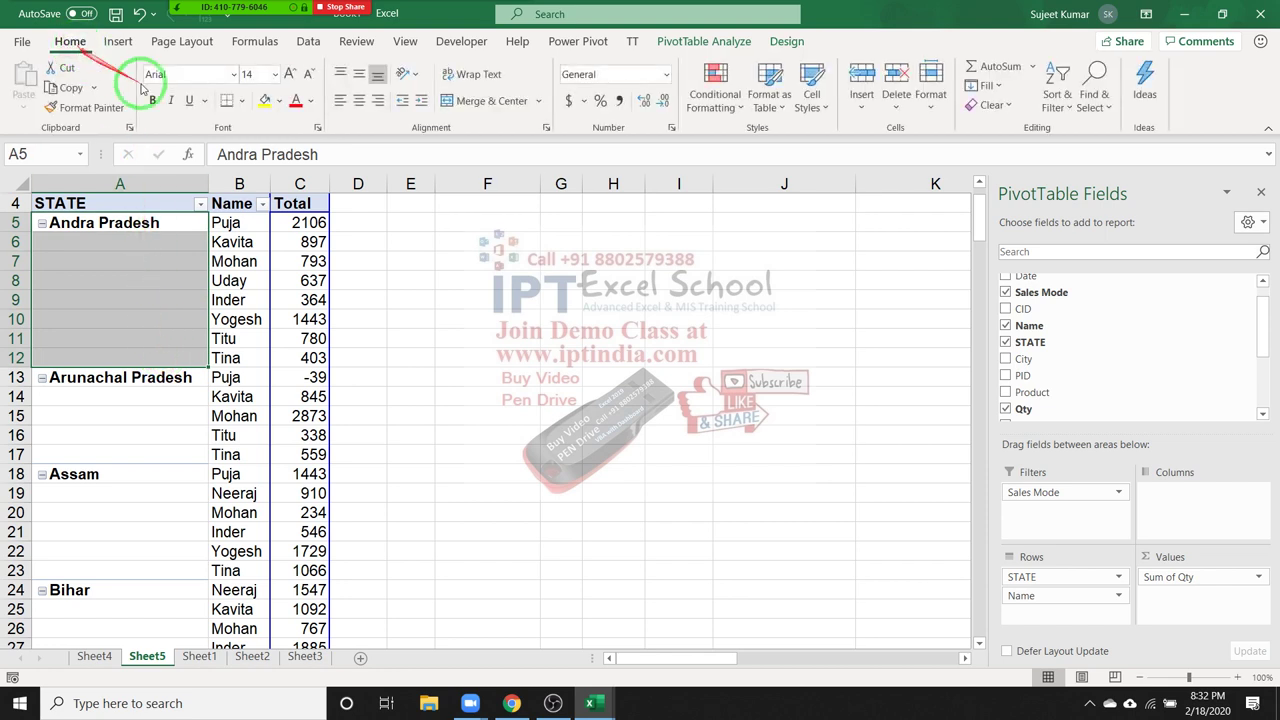
click(495, 104)
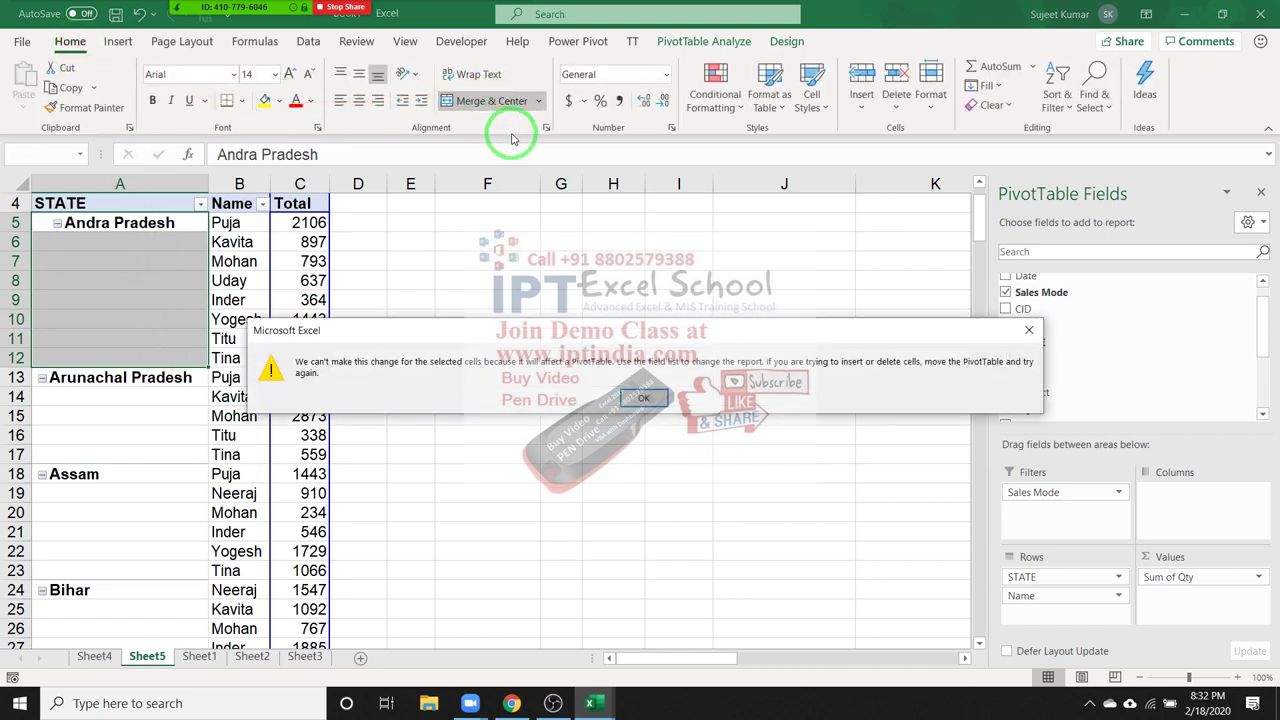
key(Return)
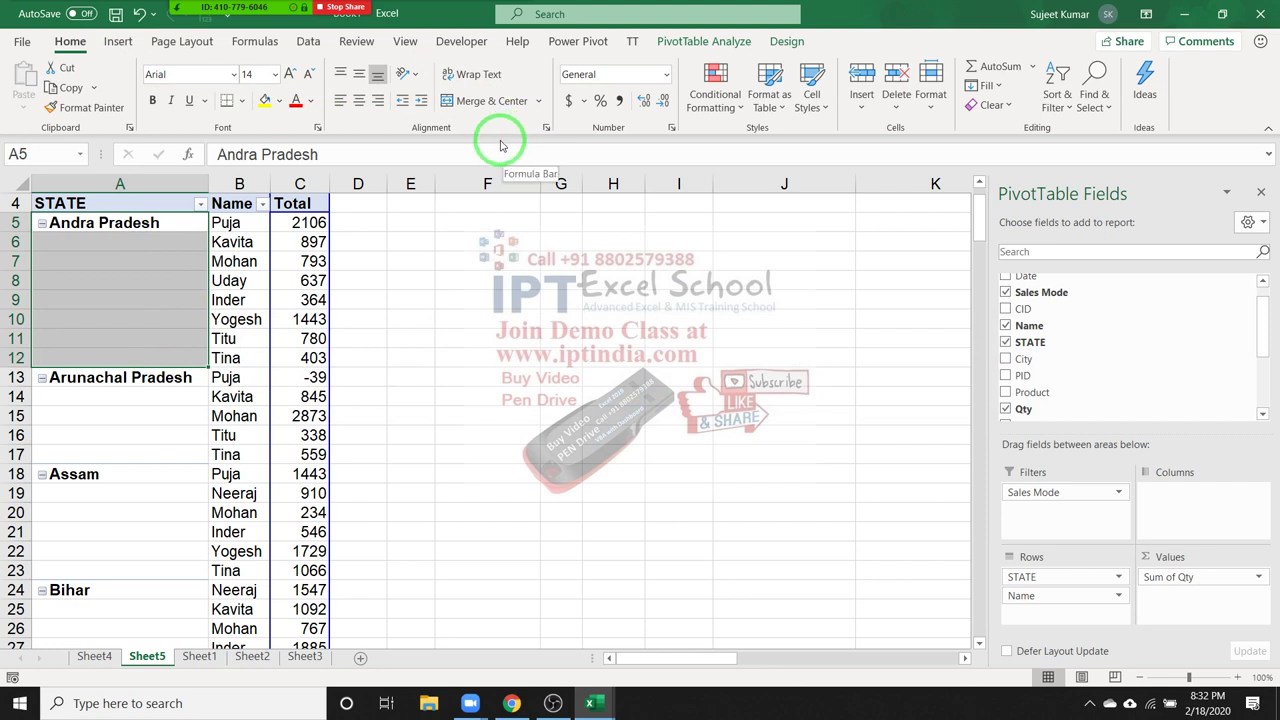
click(162, 247)
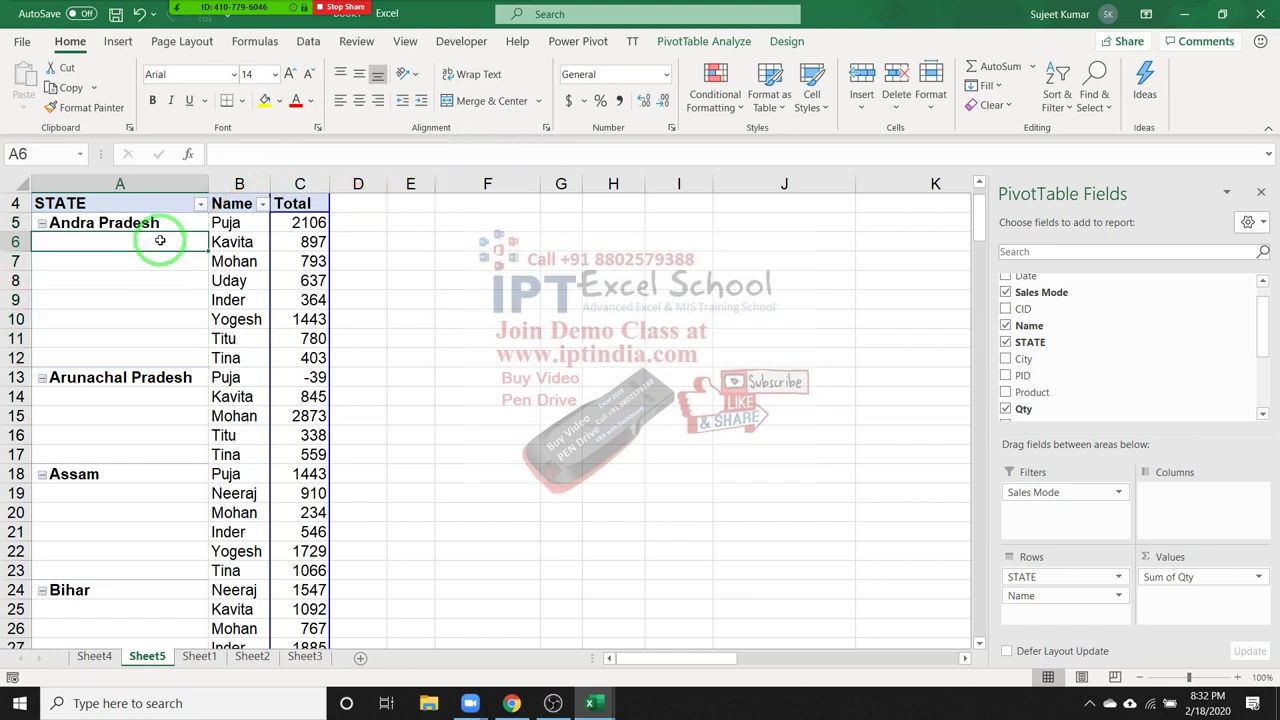
- Enable 'Merge and center cells with labels' in PivotTable Options so STATE labels span their groups
right_click(160, 241)
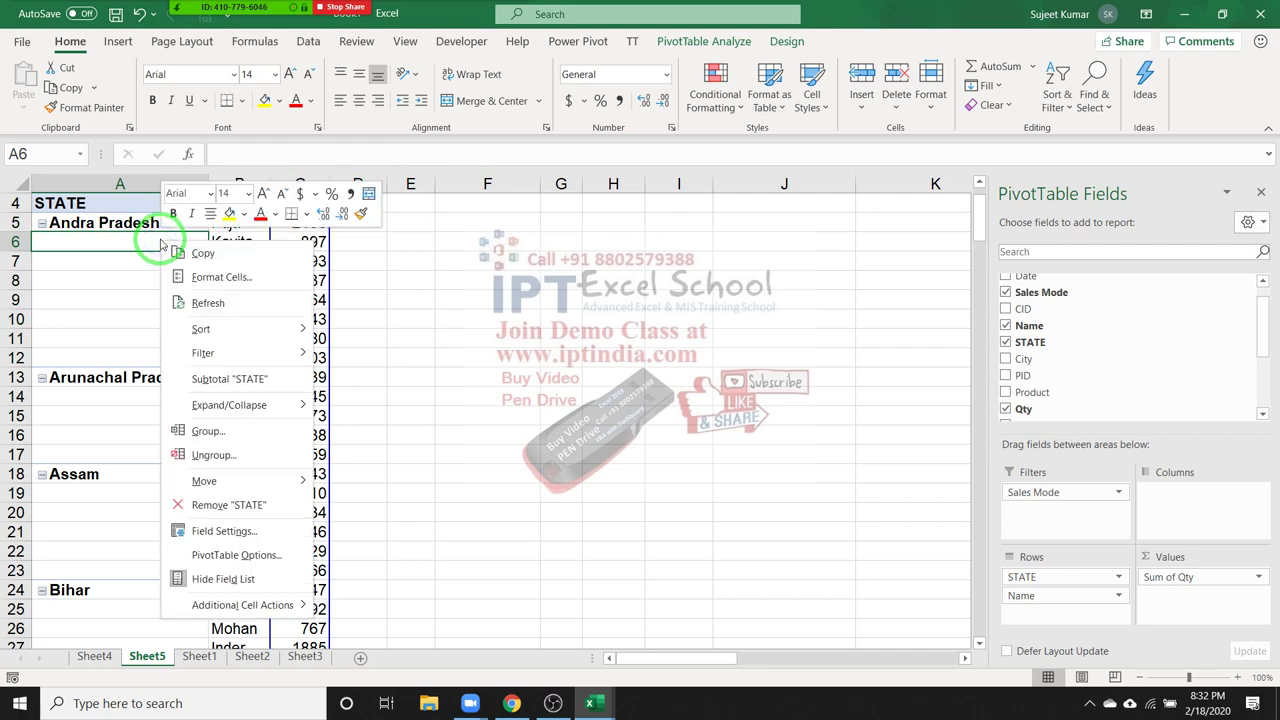
click(279, 558)
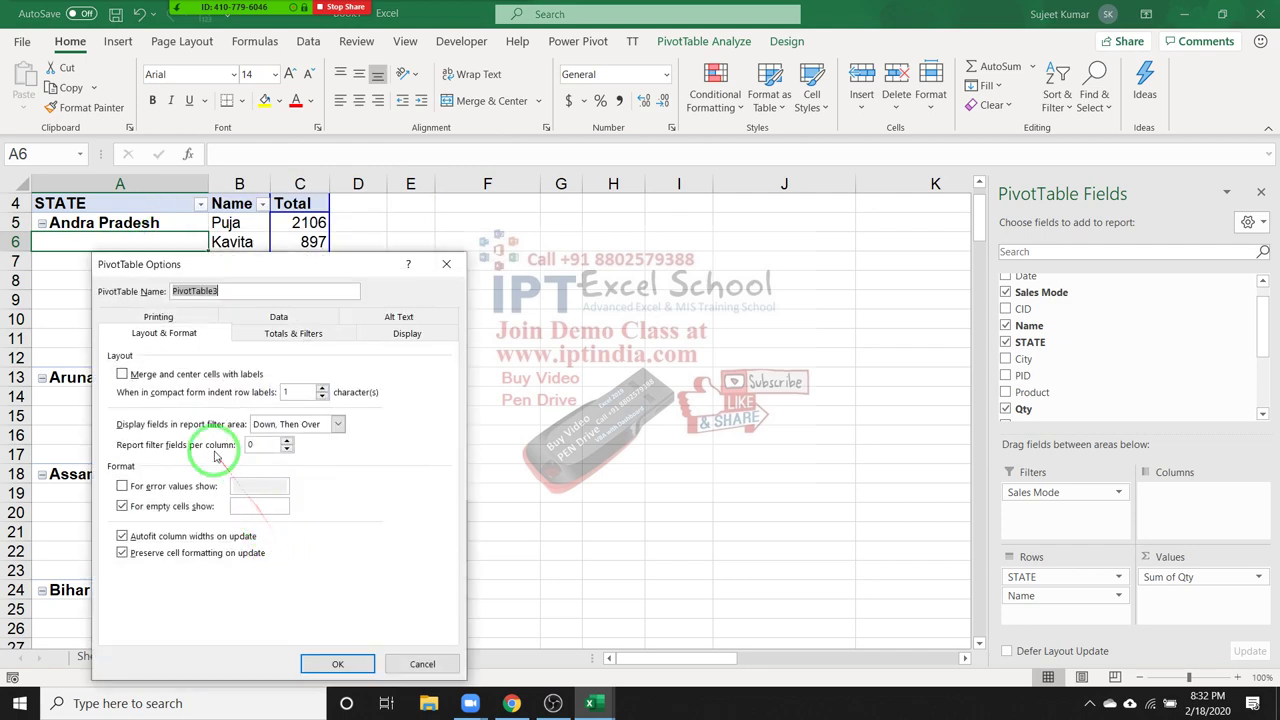
click(186, 373)
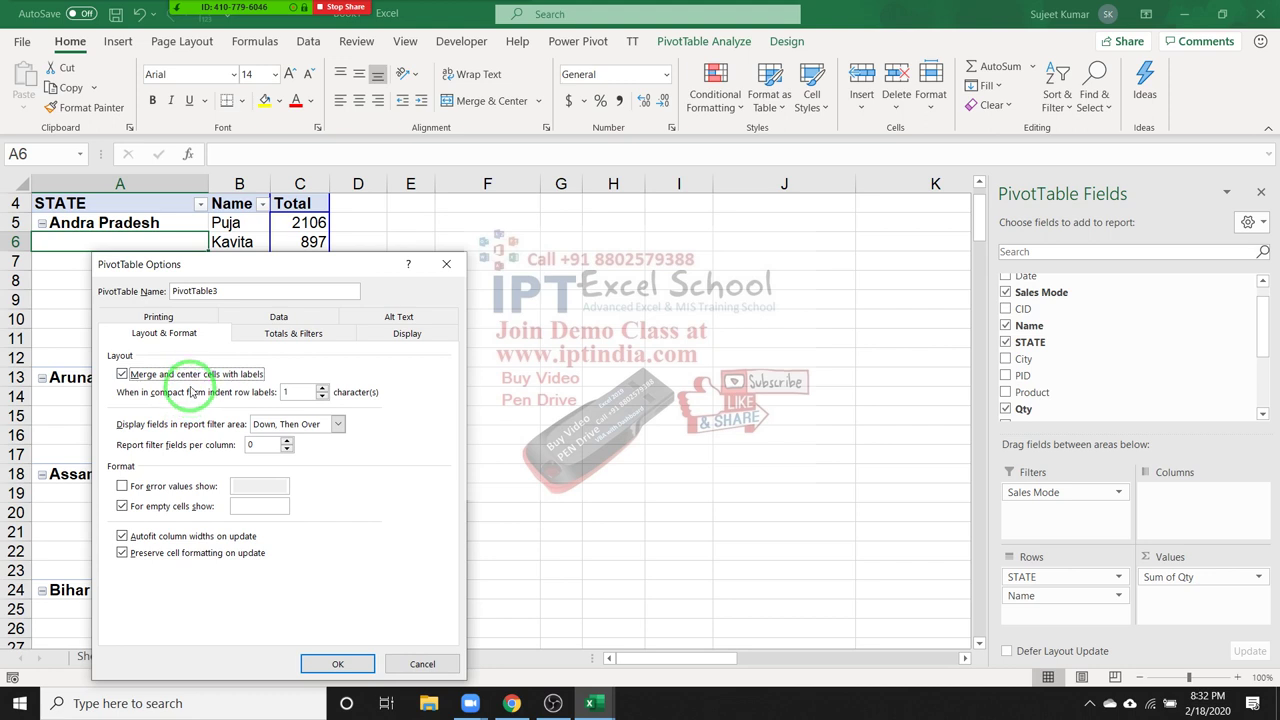
click(337, 663)
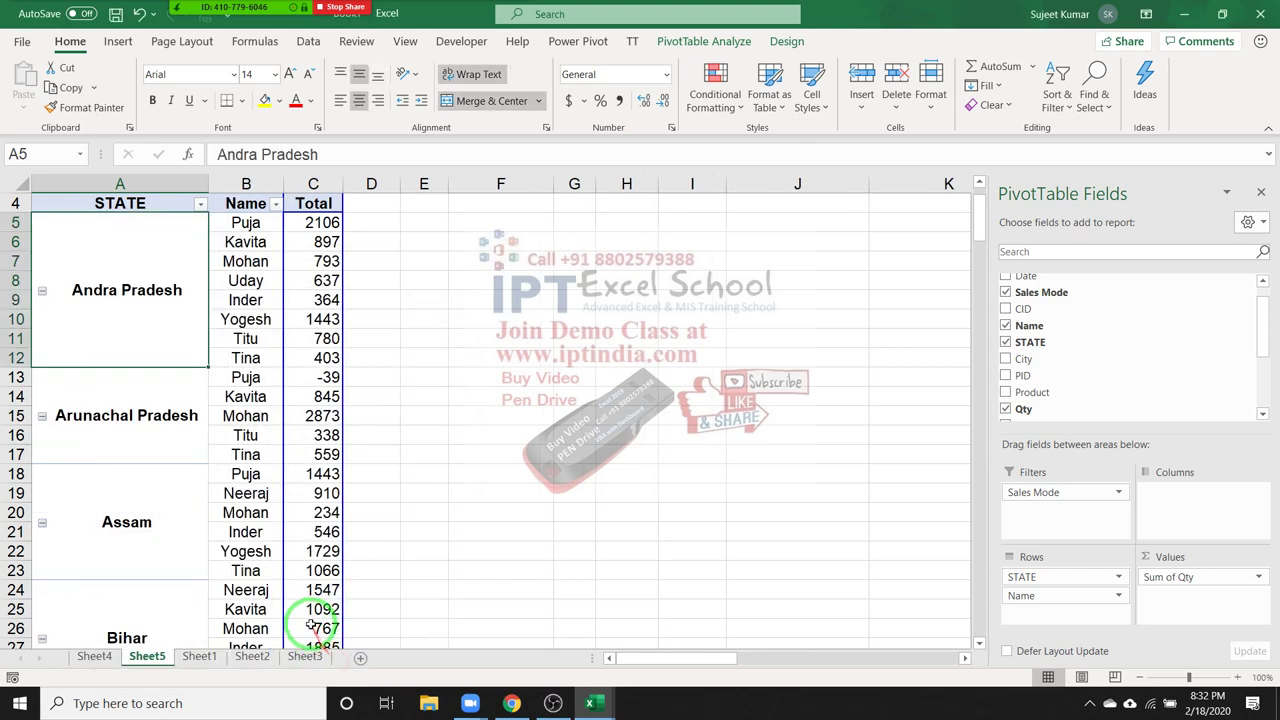
mouse_move(308, 609)
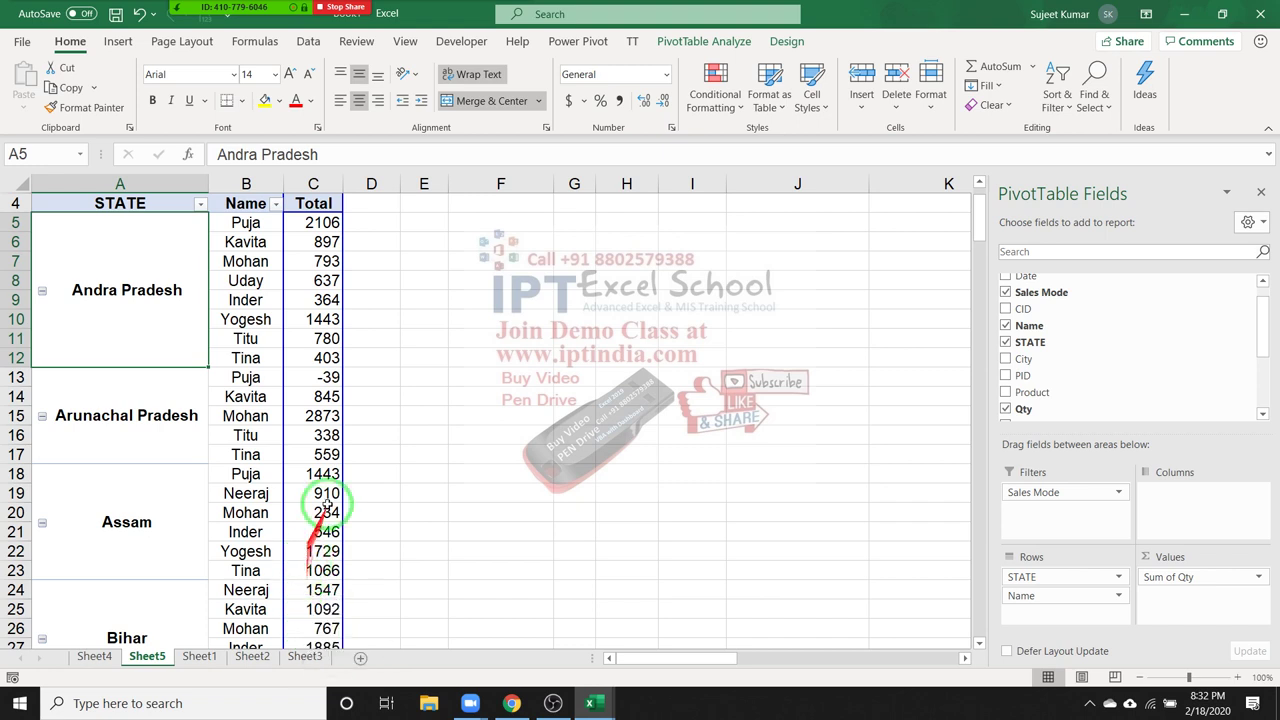
click(321, 279)
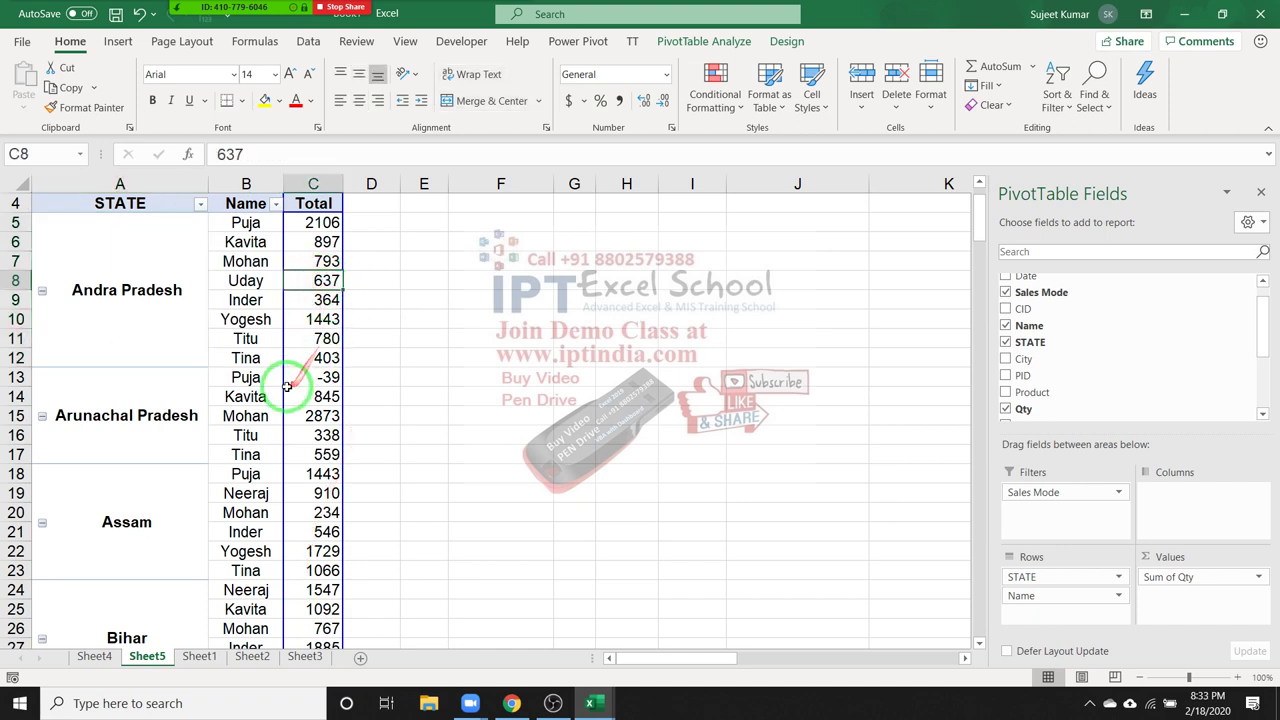
click(205, 14)
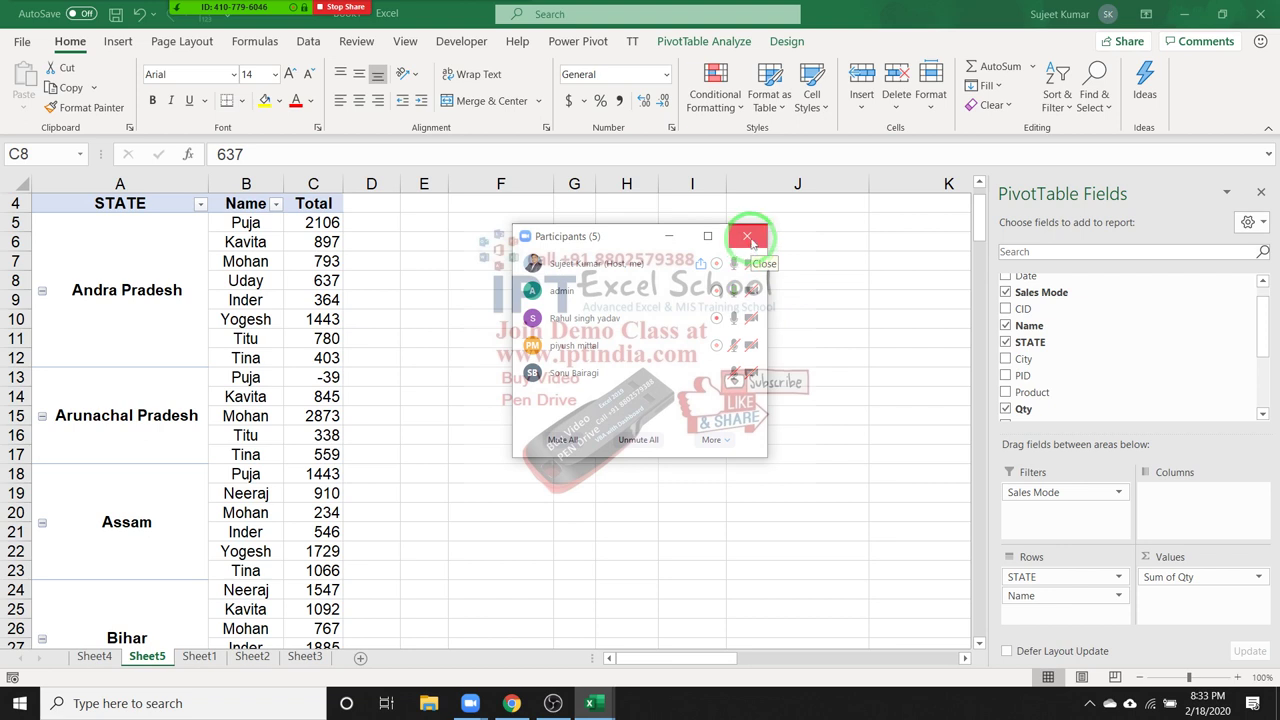
click(748, 238)
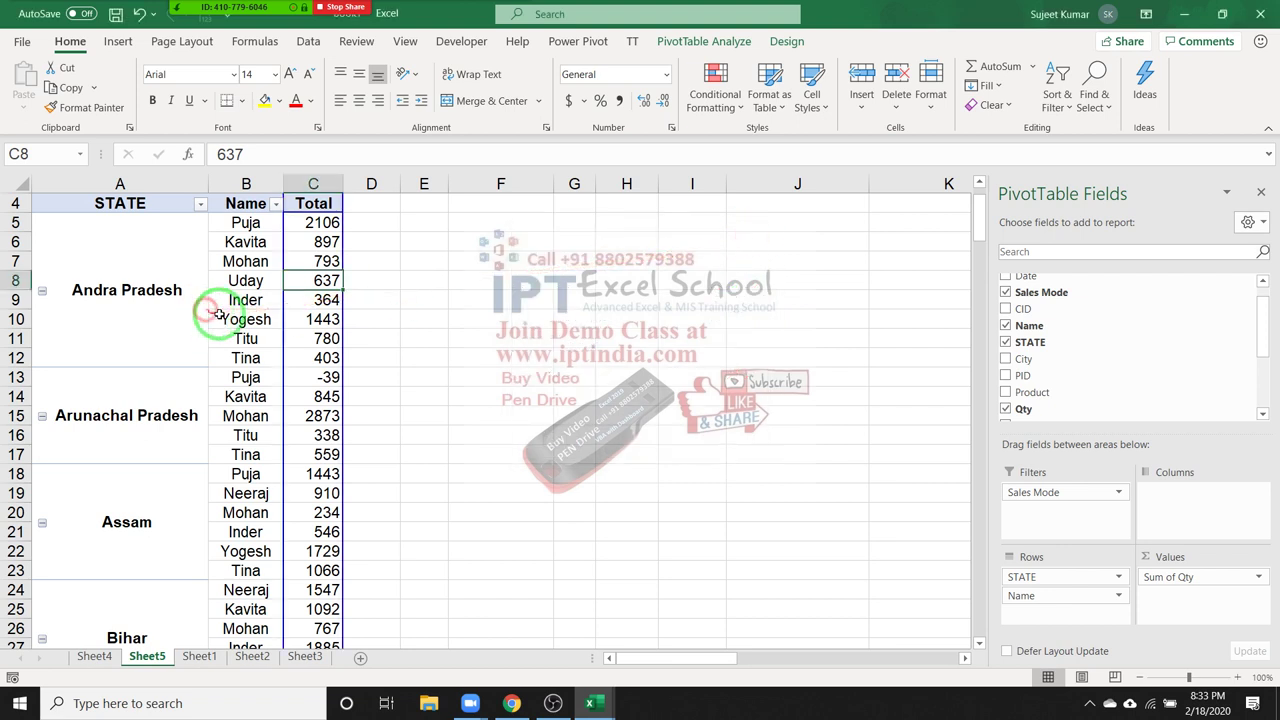
drag(180, 320, 146, 490)
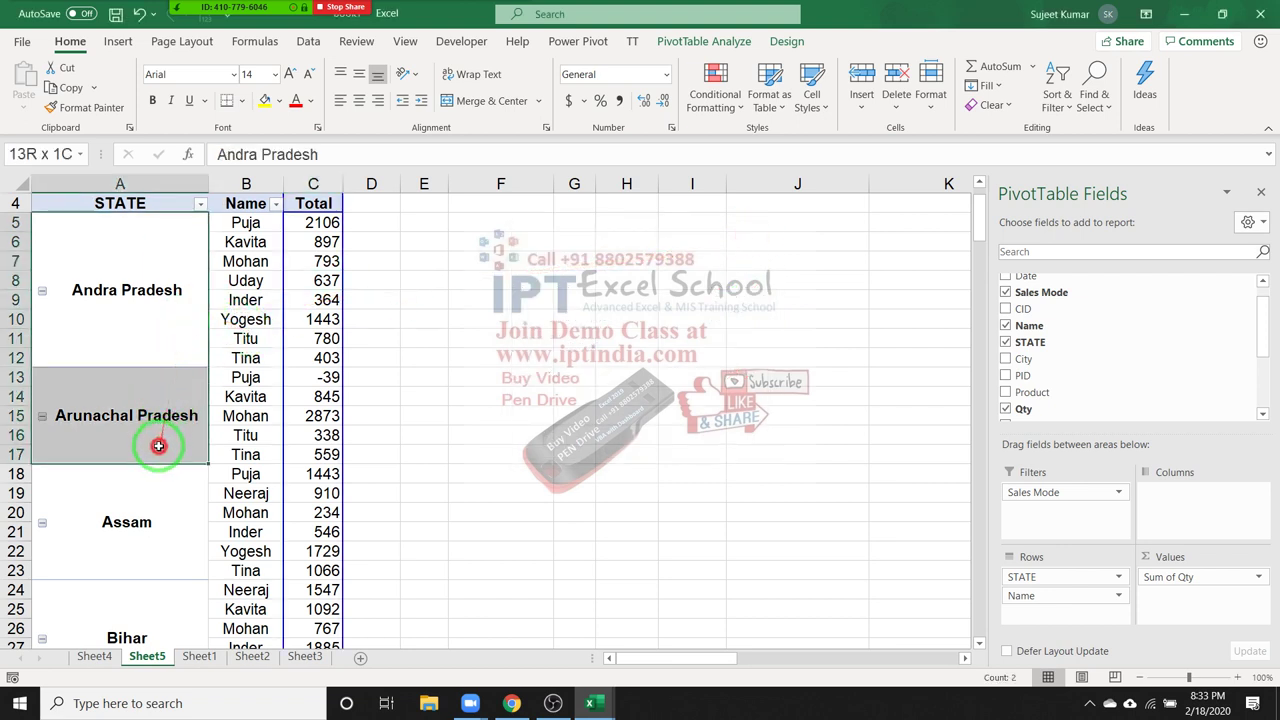
scroll(174, 498, down, 4)
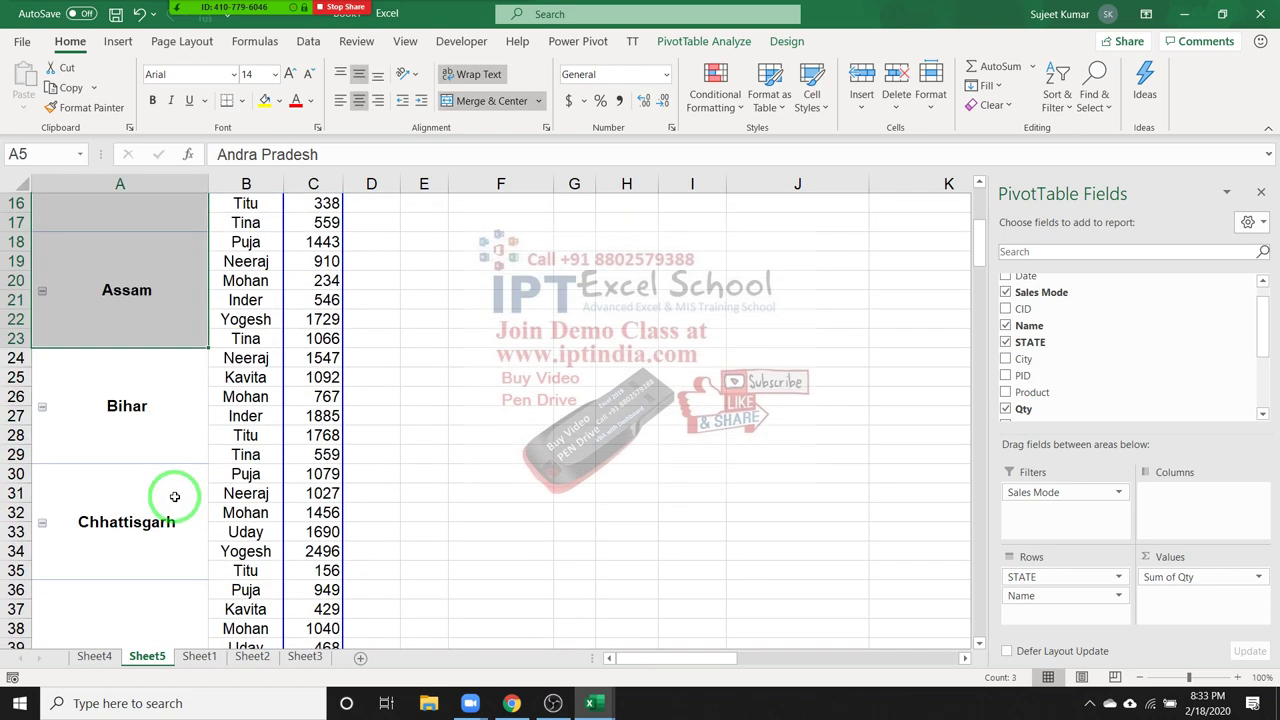
scroll(174, 490, up, 4)
scroll(171, 480, up, 1)
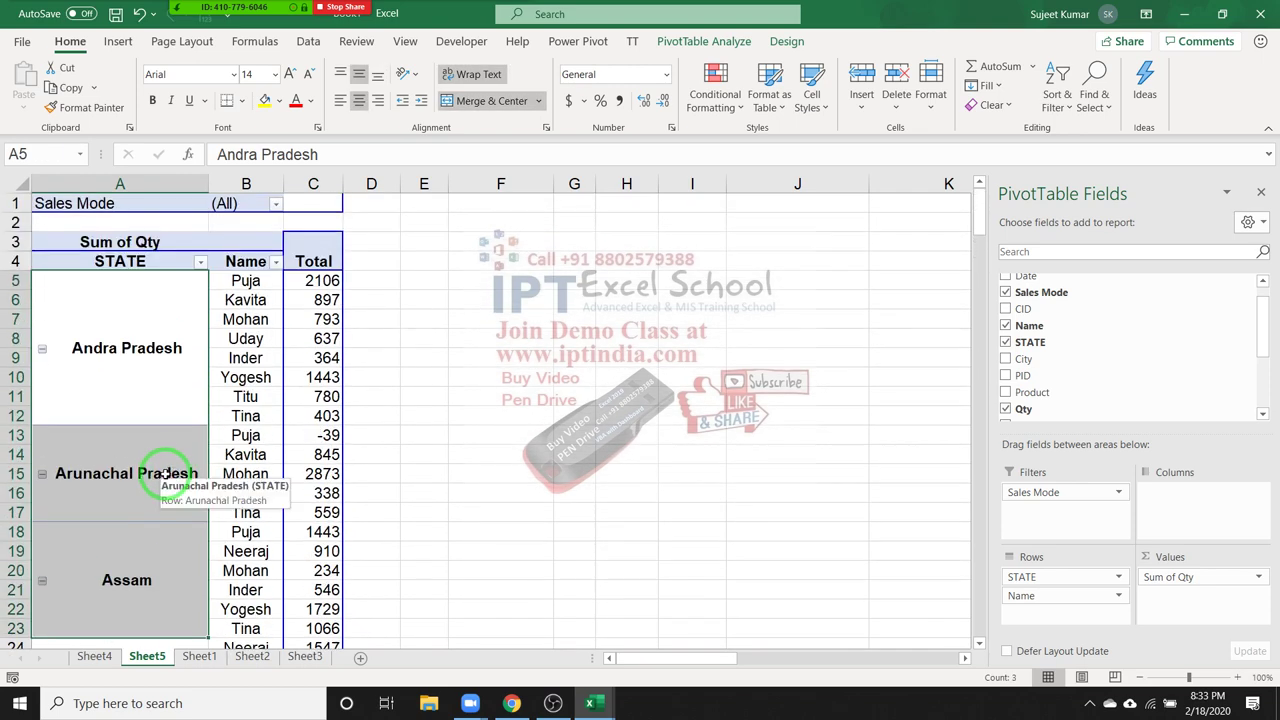
click(88, 380)
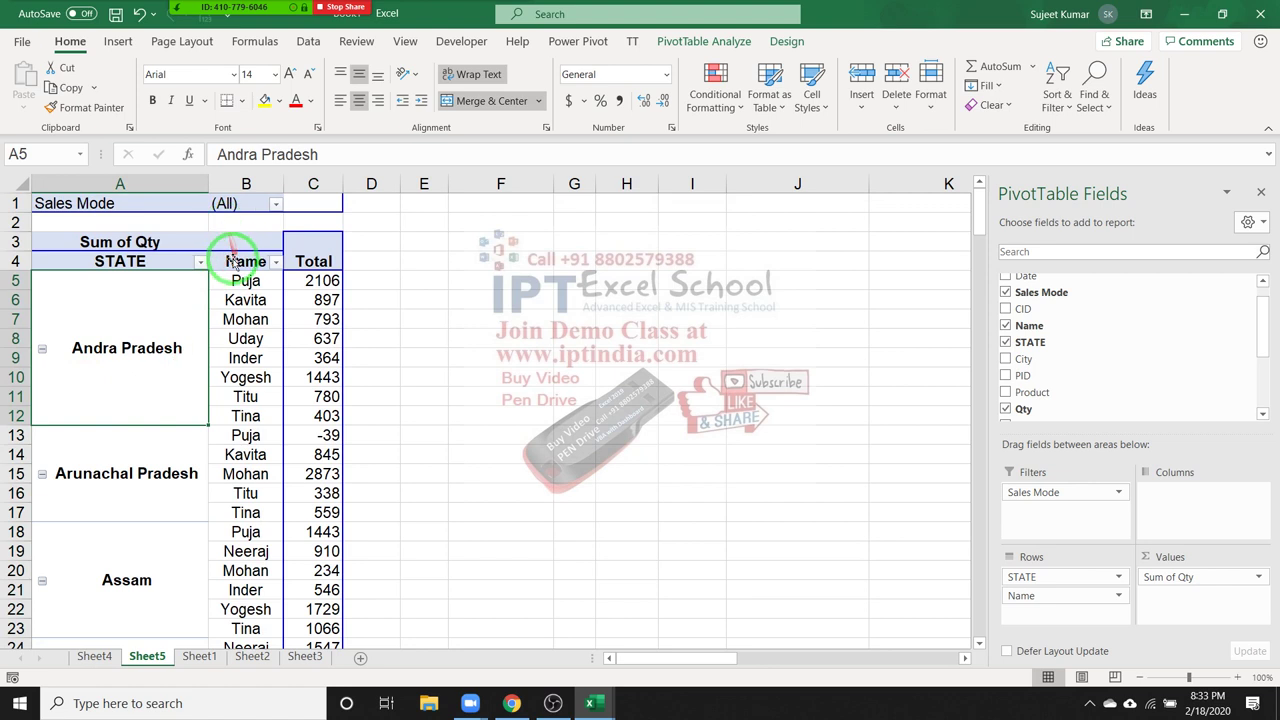
click(312, 281)
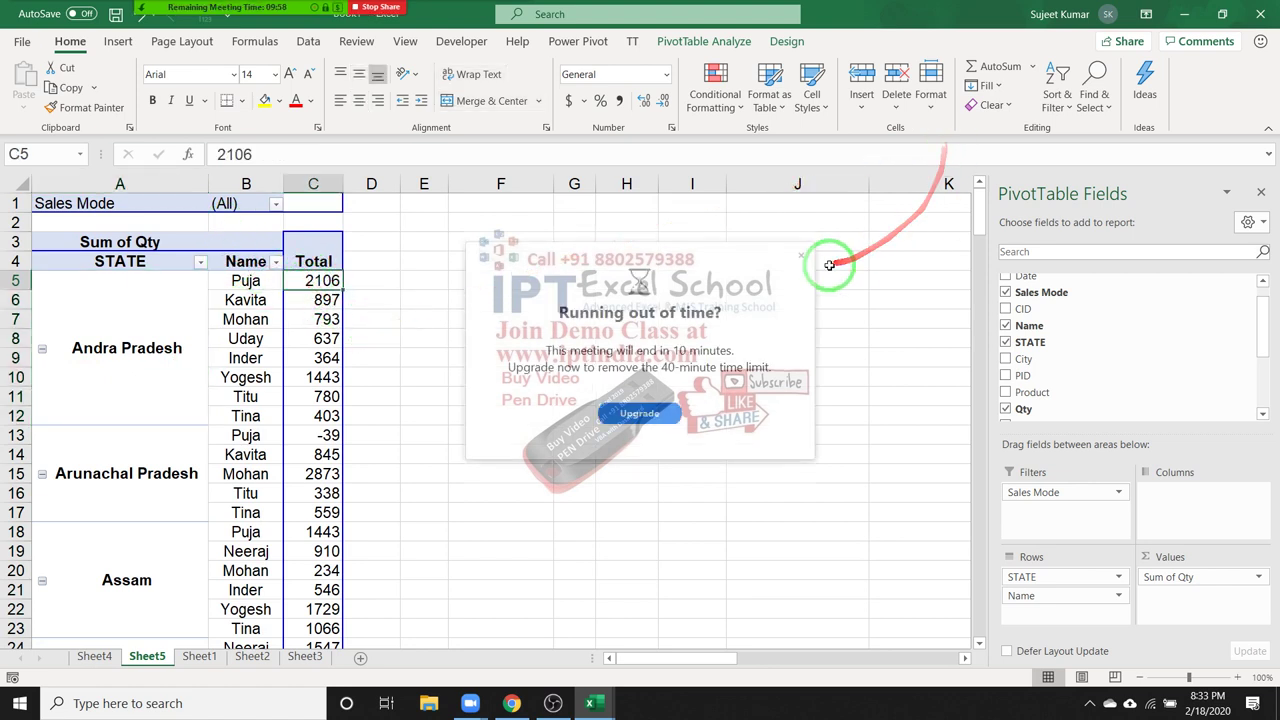
click(801, 258)
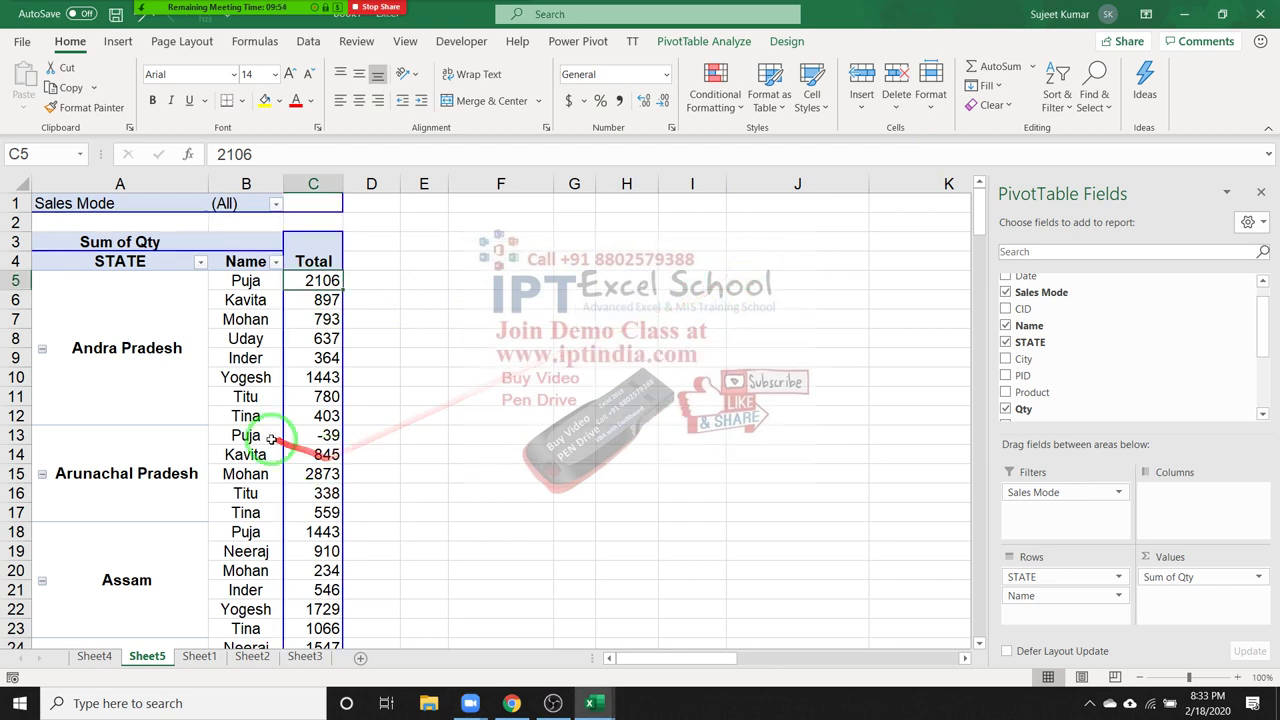
mouse_move(273, 440)
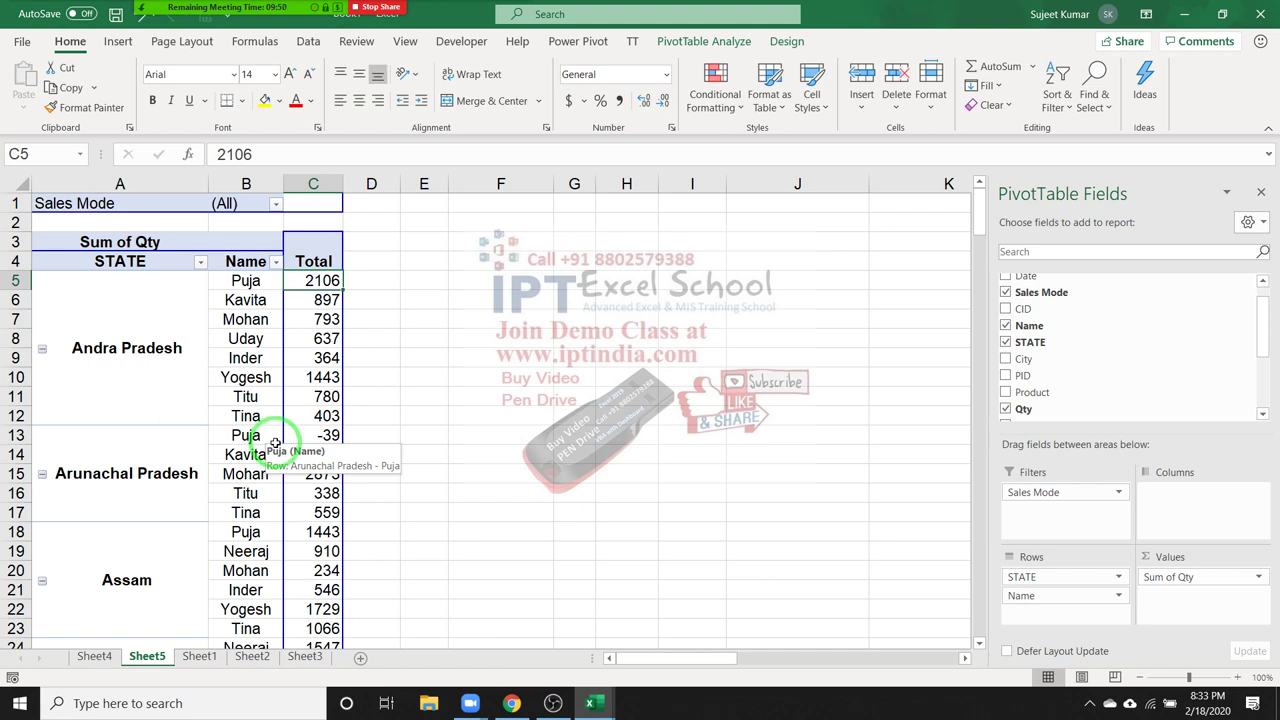
- Add filter buttons to Sheet1's data headers, then select the 2106 total in Sheet5's C5
click(200, 659)
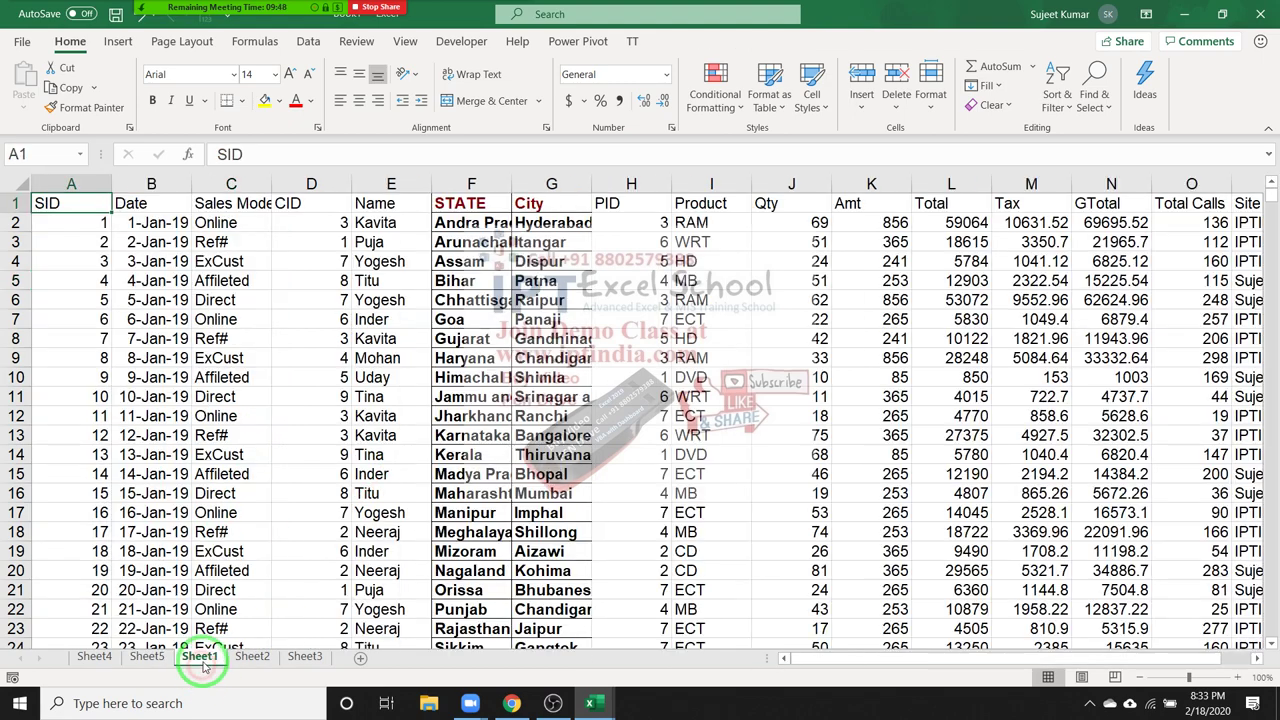
key(ctrl+shift+l)
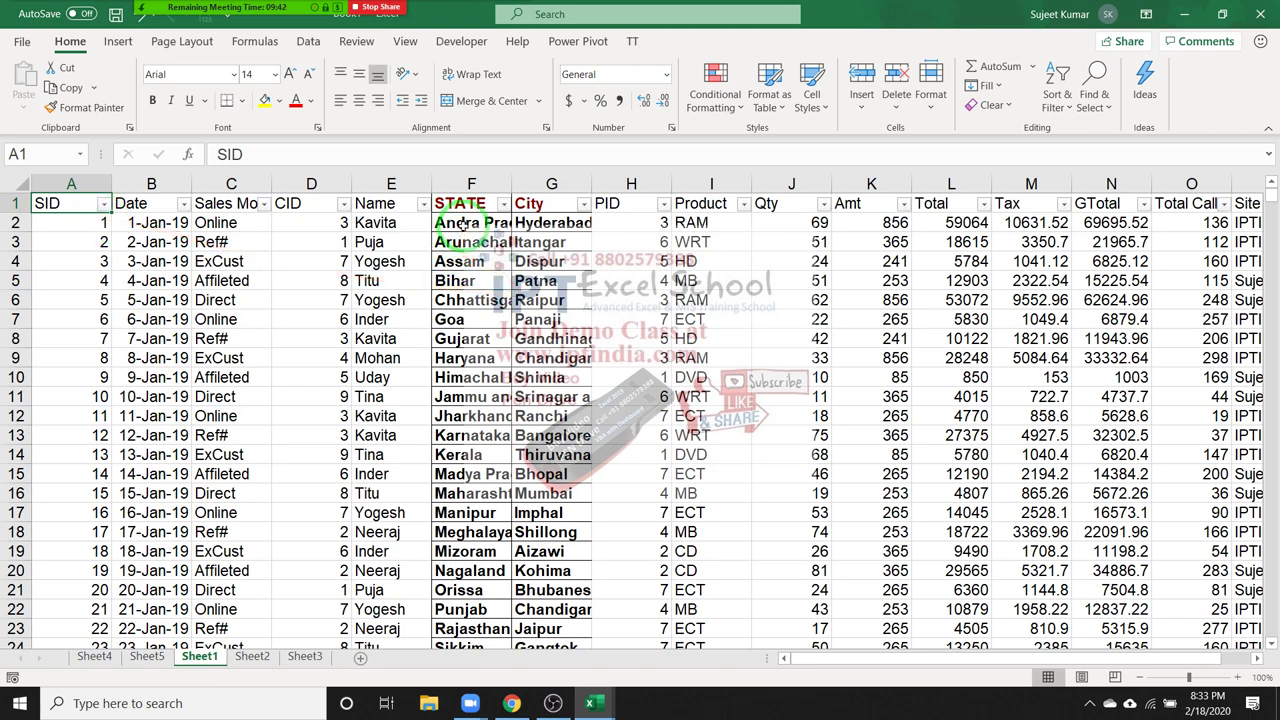
click(147, 657)
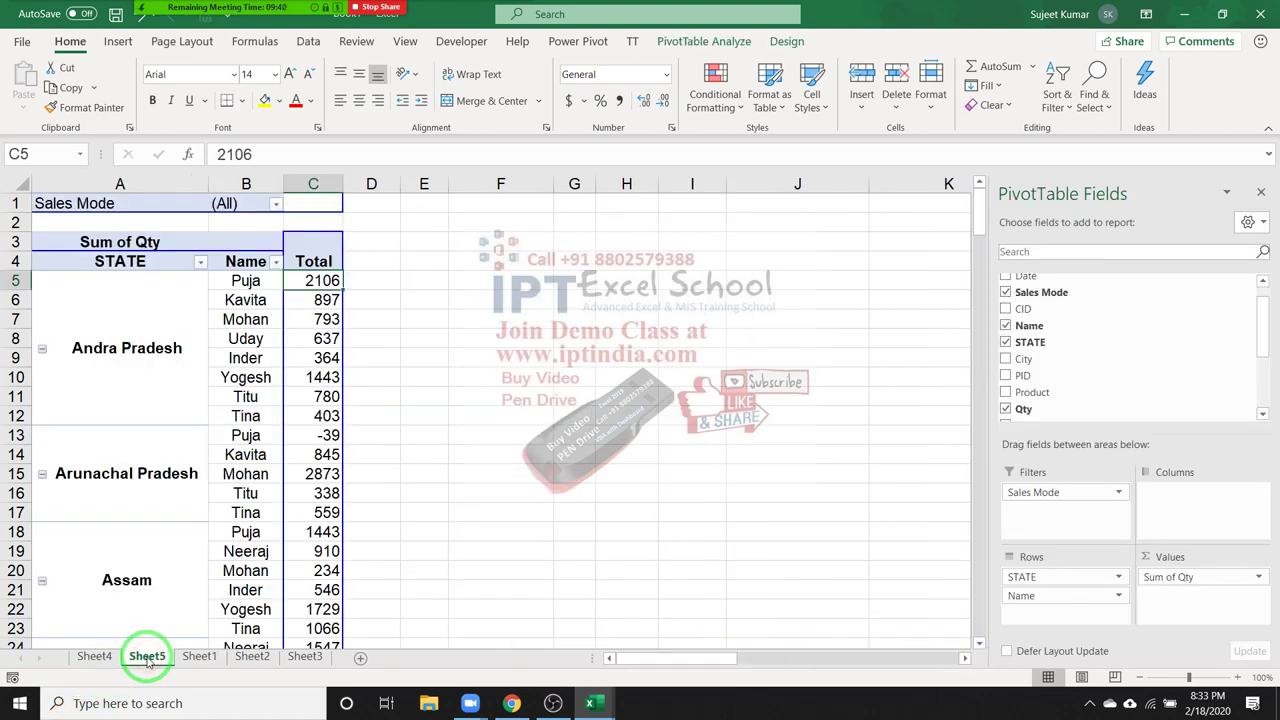
click(245, 300)
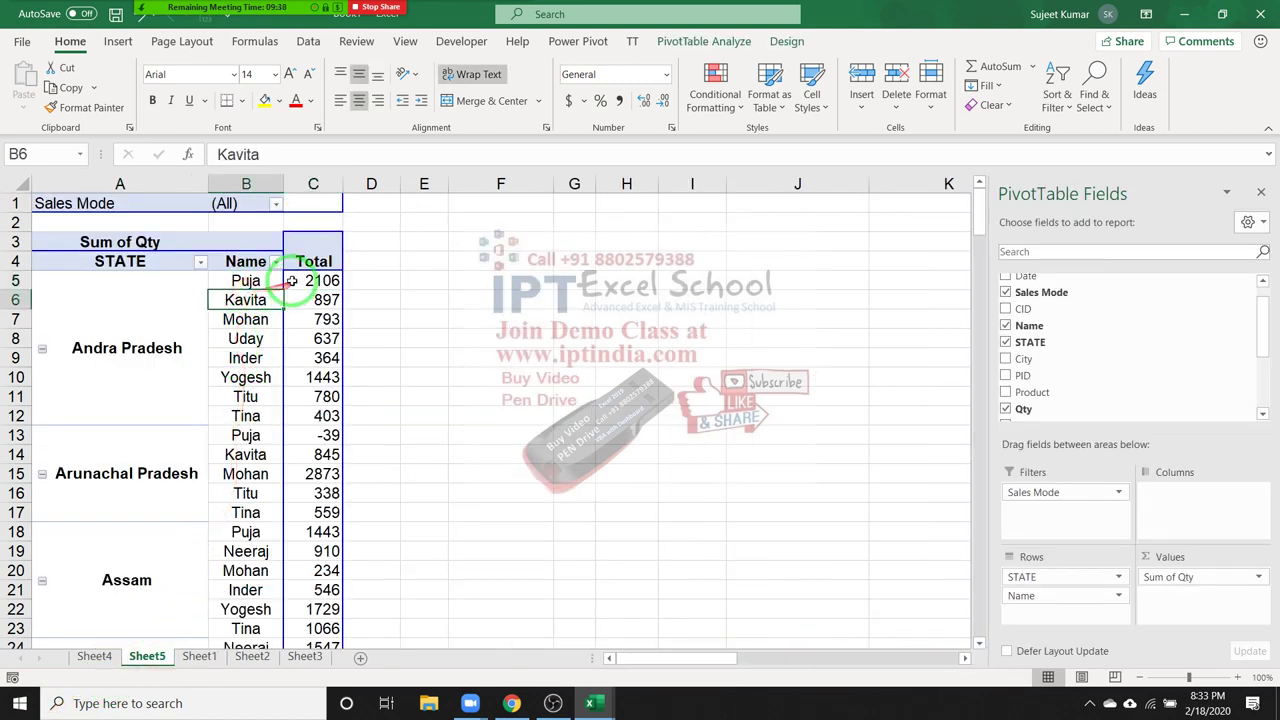
click(300, 280)
- Drill into the 2106 total to list its Andra Pradesh records on Sheet6, then return to Sheet5
double_click(300, 280)
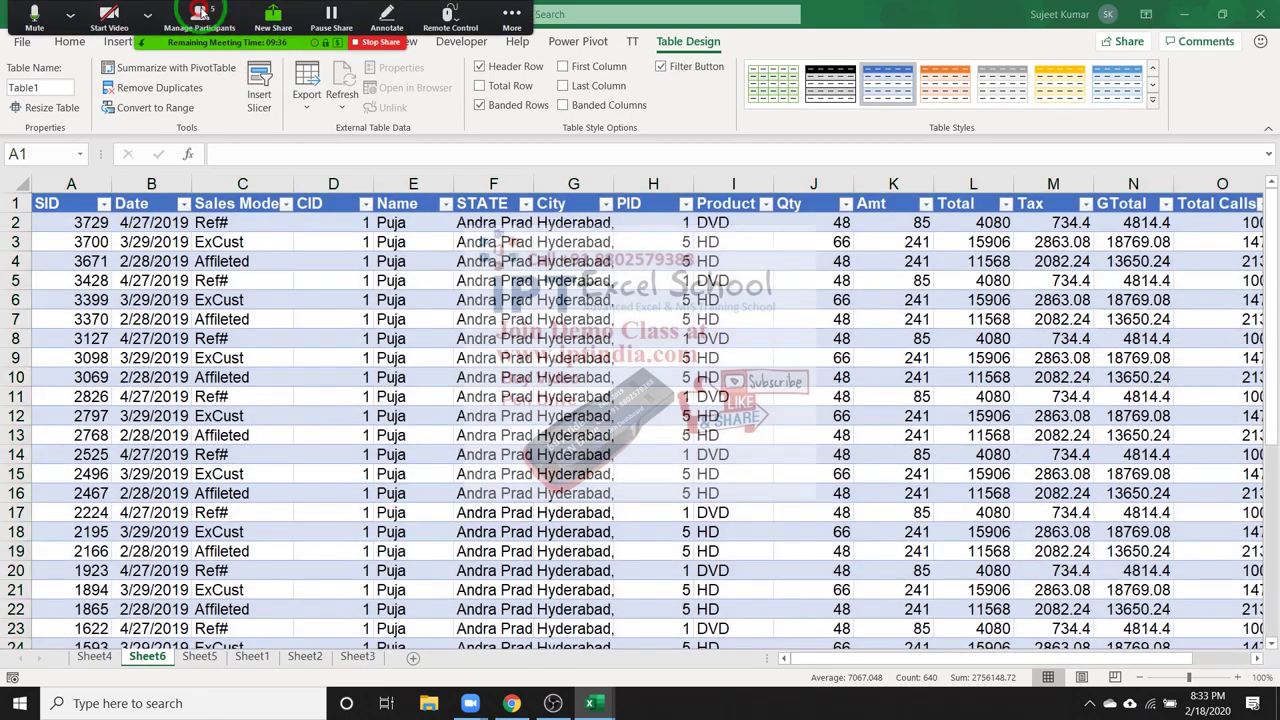
click(200, 12)
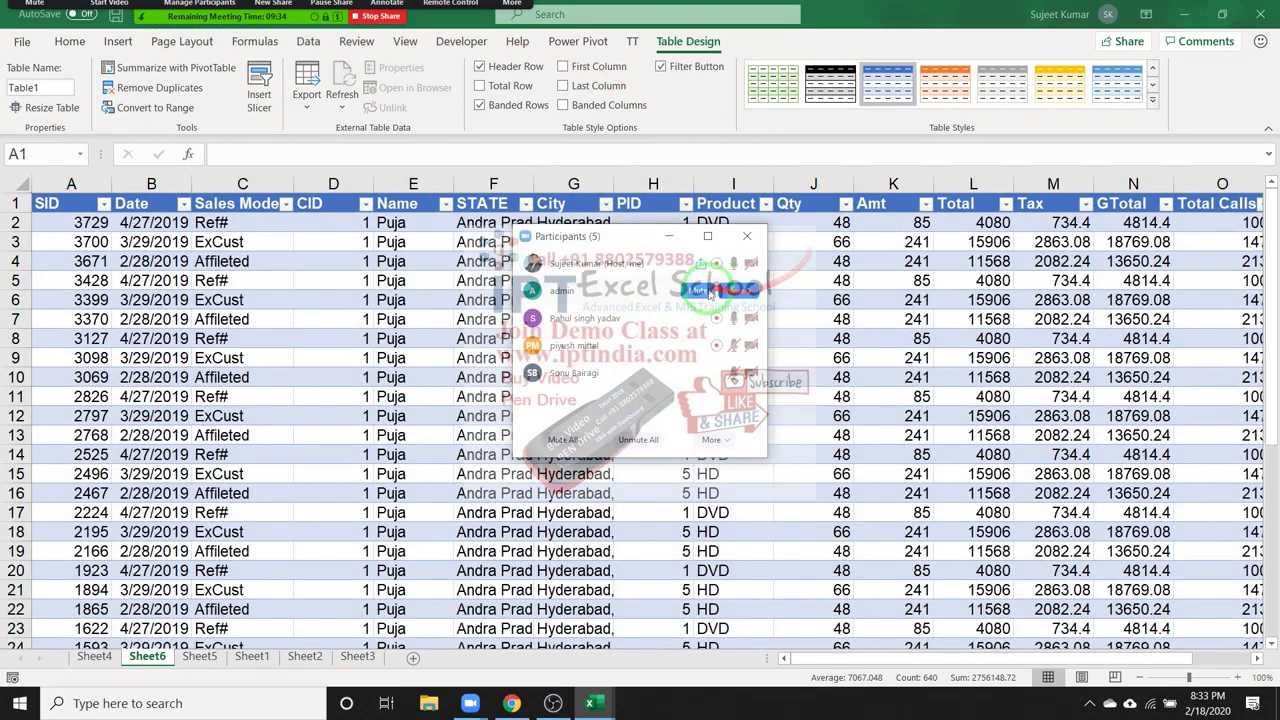
click(746, 236)
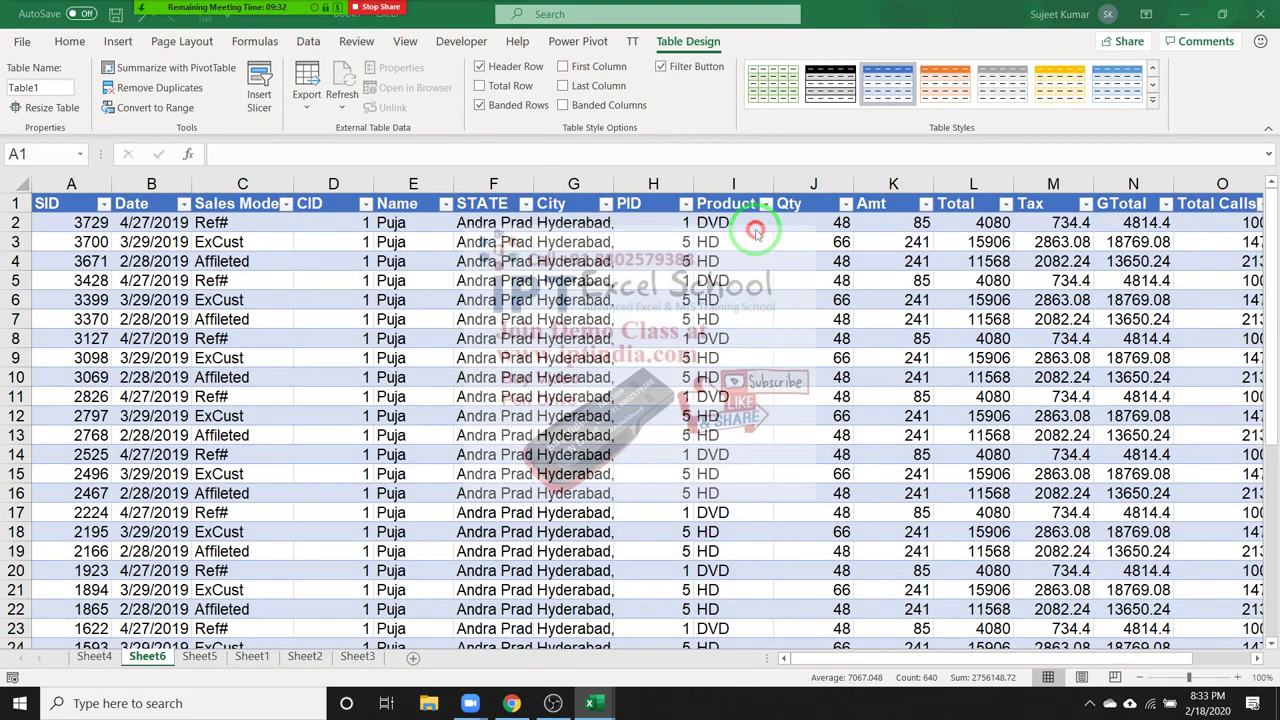
scroll(559, 411, down, 5)
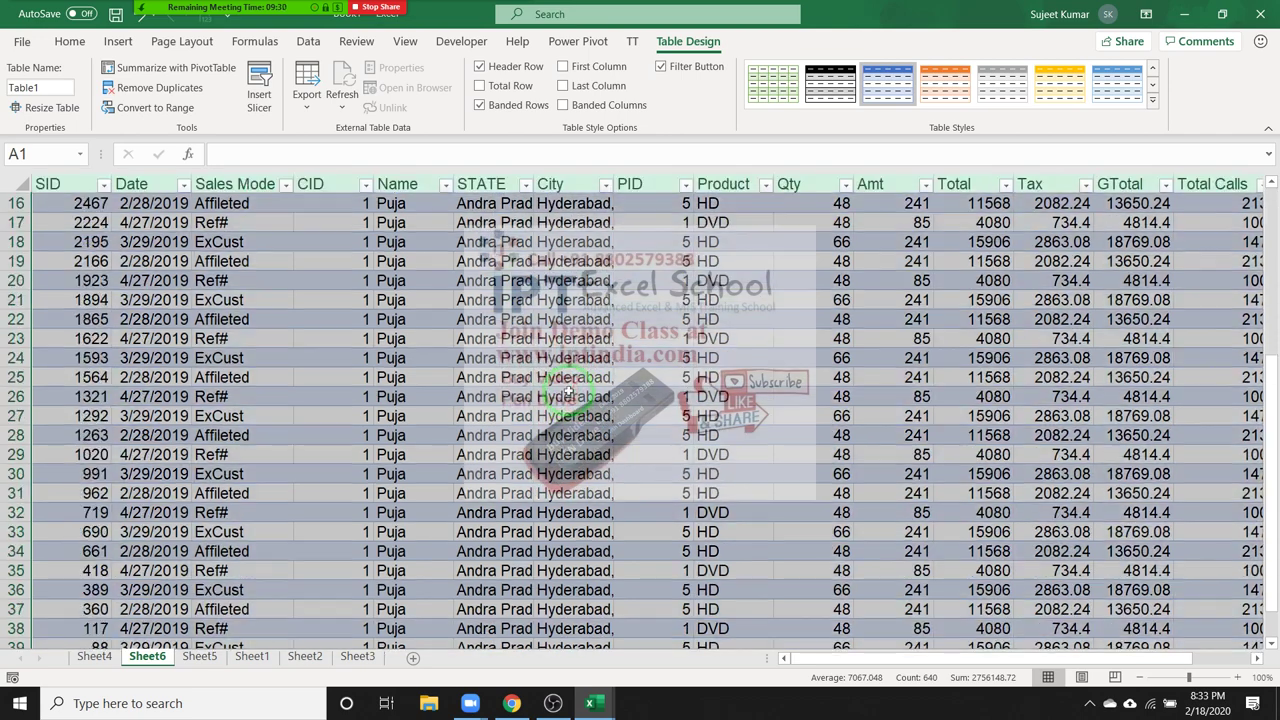
scroll(560, 405, down, 5)
scroll(564, 391, up, 2)
scroll(565, 392, up, 8)
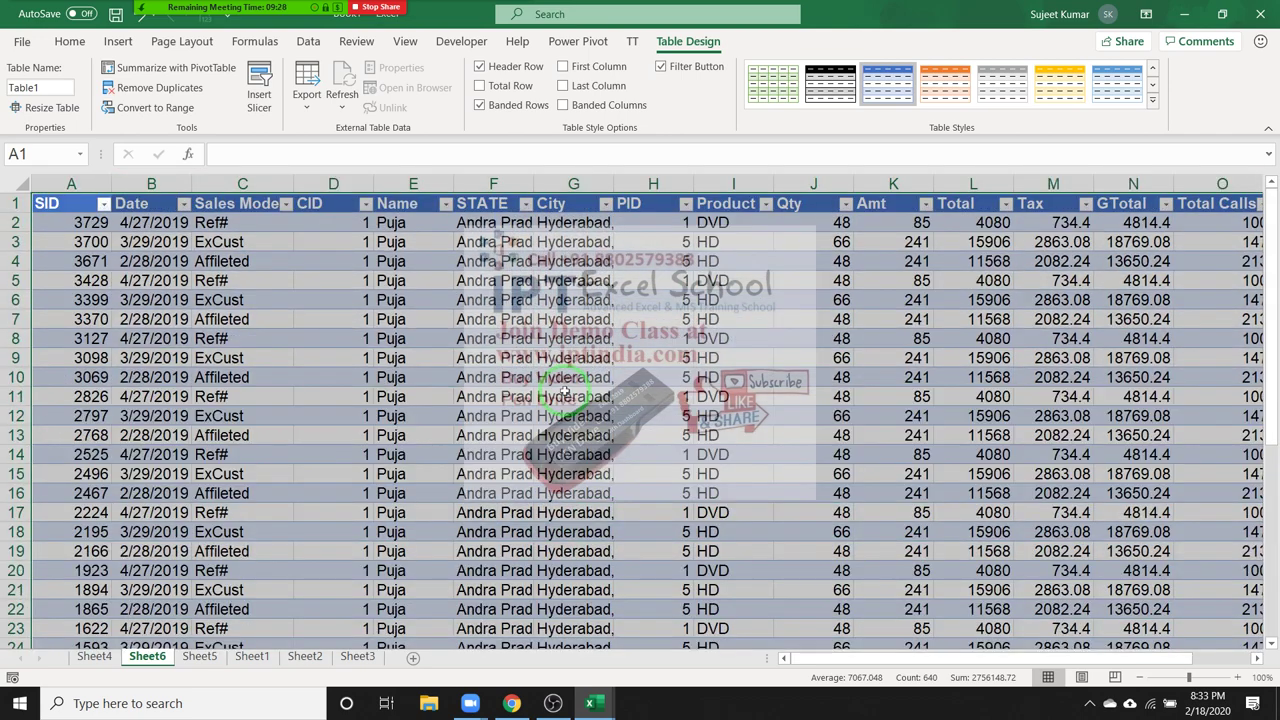
scroll(630, 420, down, 3)
scroll(638, 431, down, 3)
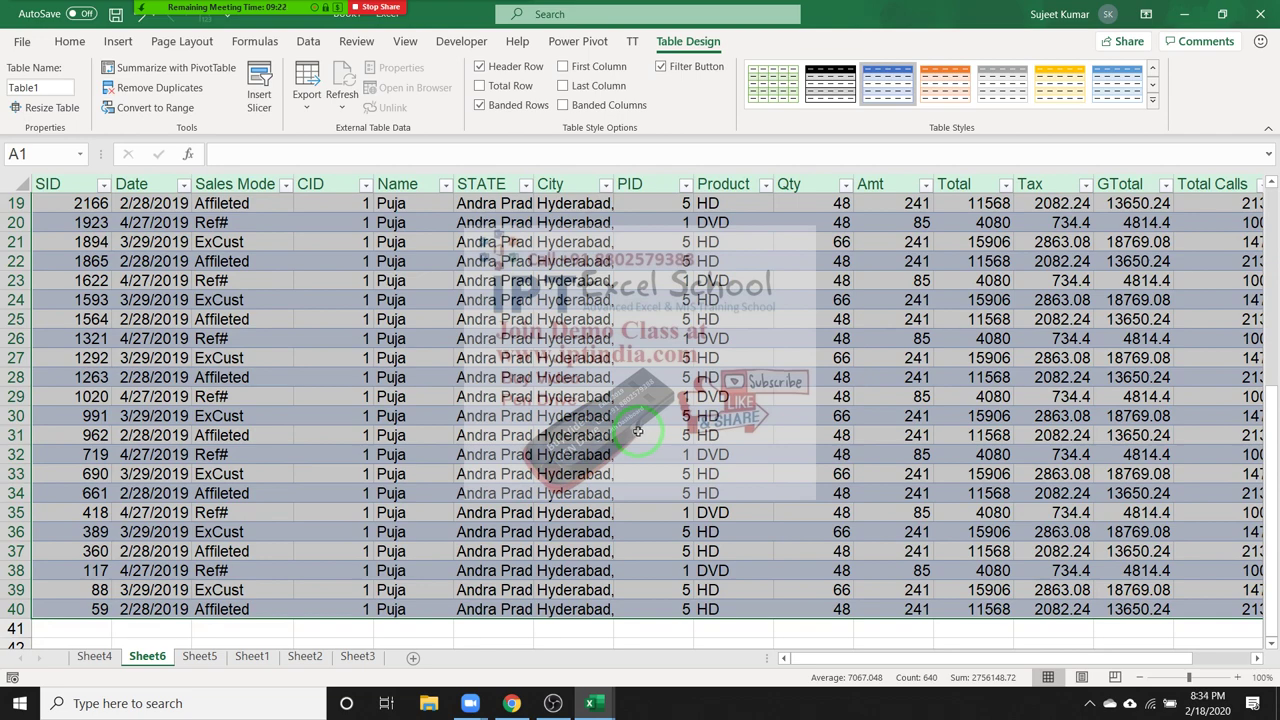
scroll(637, 431, up, 6)
scroll(636, 429, down, 5)
scroll(635, 427, up, 5)
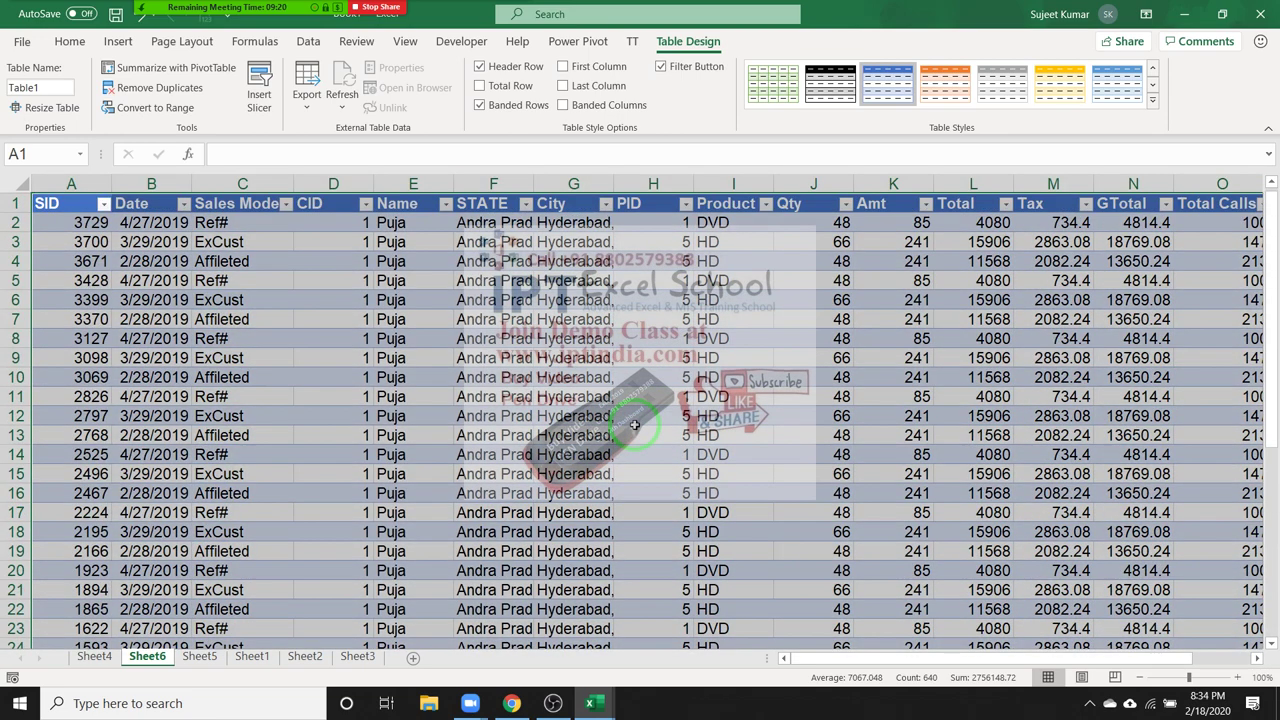
scroll(634, 425, down, 5)
scroll(634, 424, down, 2)
scroll(630, 420, up, 5)
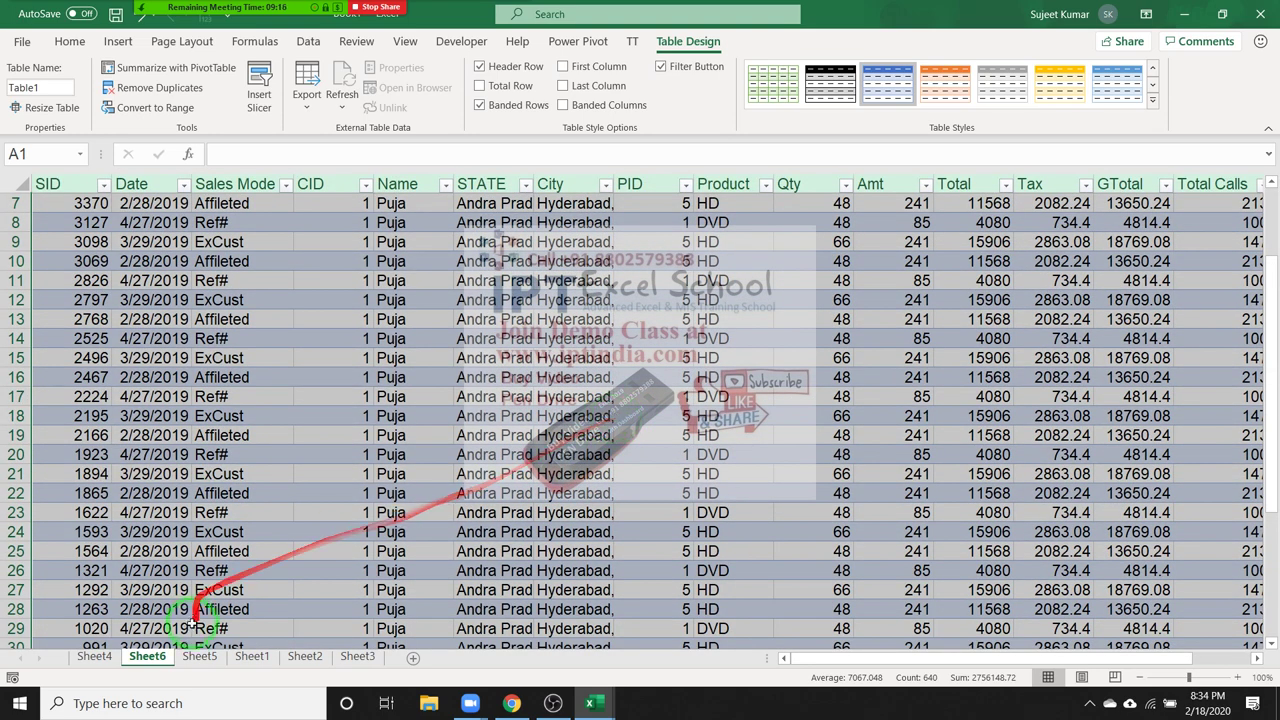
click(197, 657)
click(310, 342)
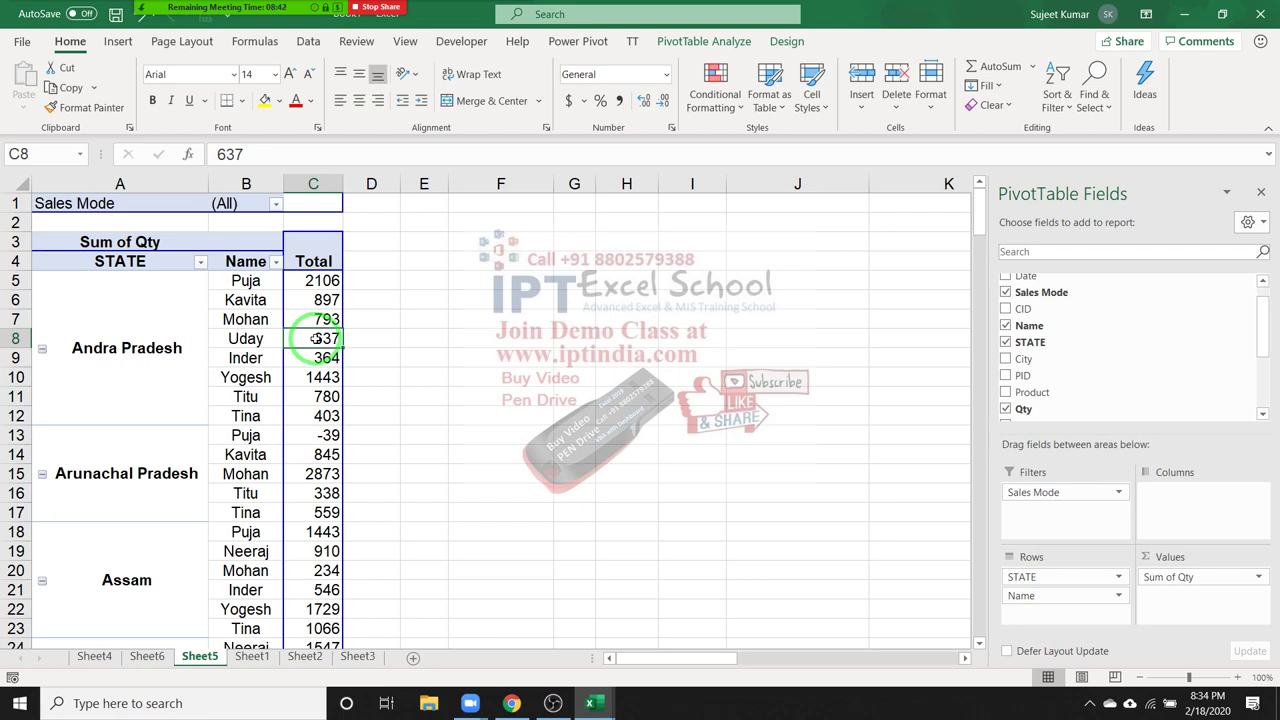
- Select Sheet1 records A2:H11, return to the Sheet5 pivot, and show the meeting participants list
click(252, 657)
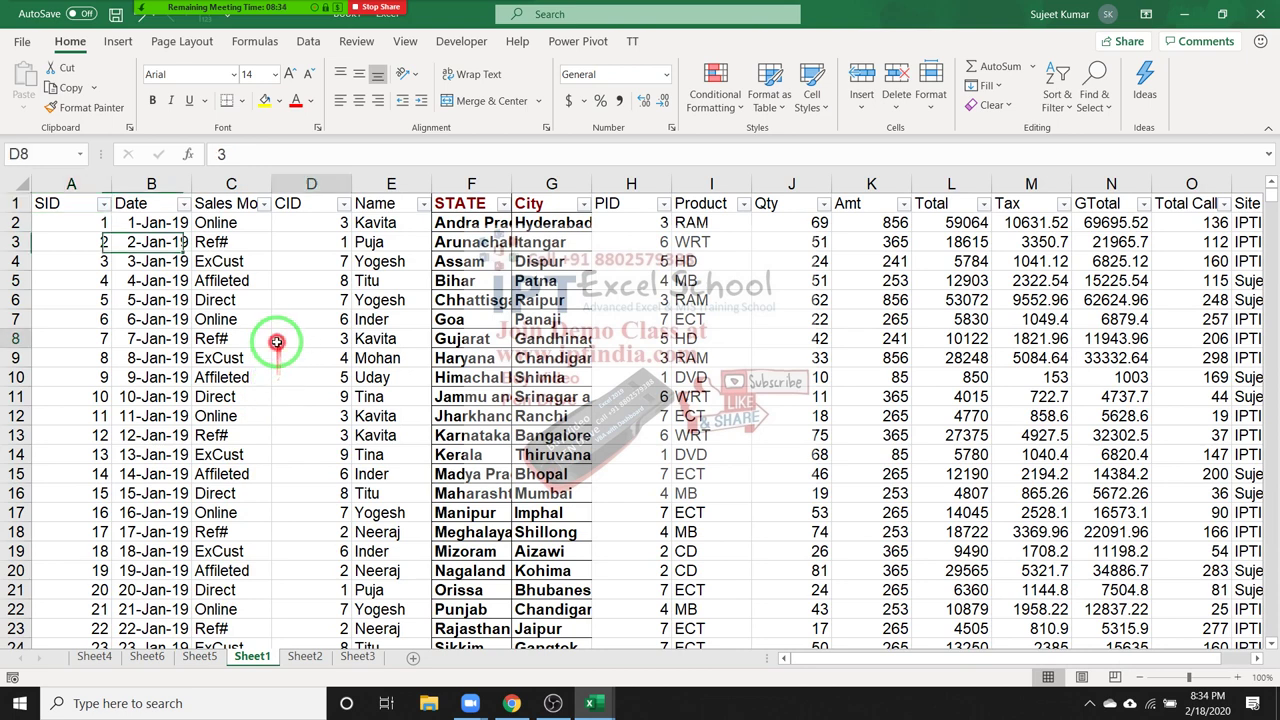
drag(71, 222, 650, 396)
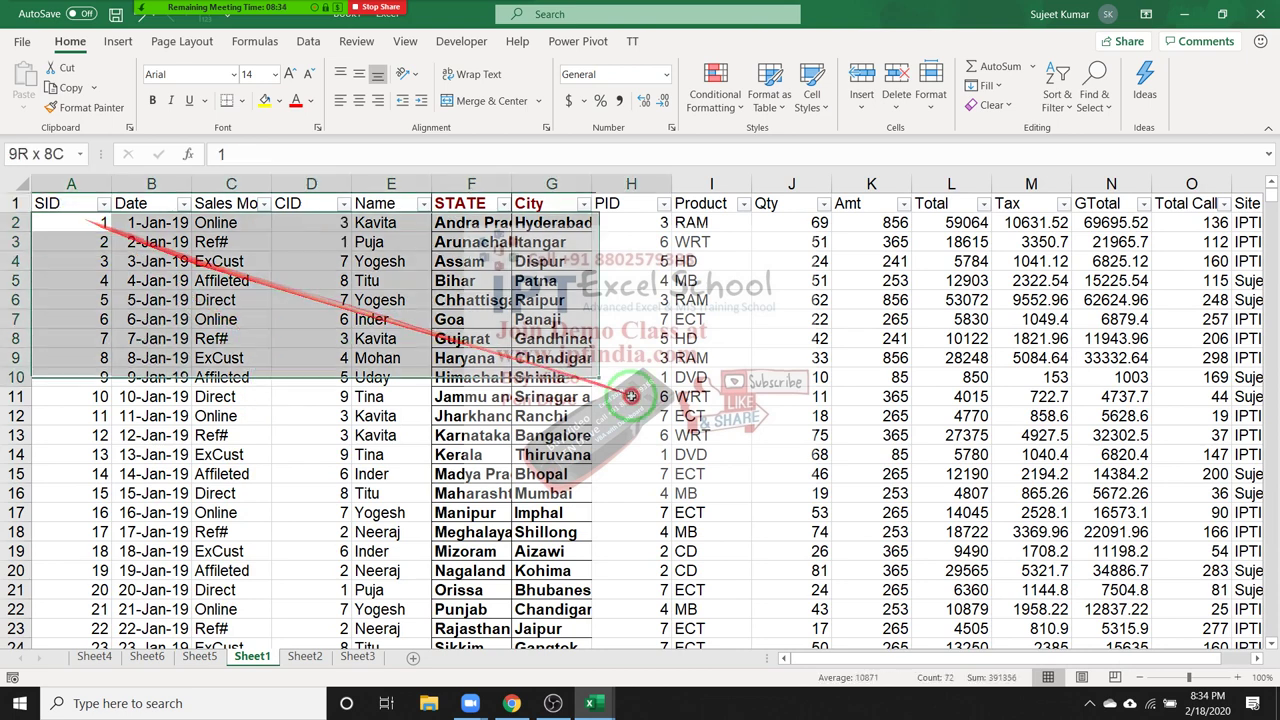
click(199, 656)
click(190, 20)
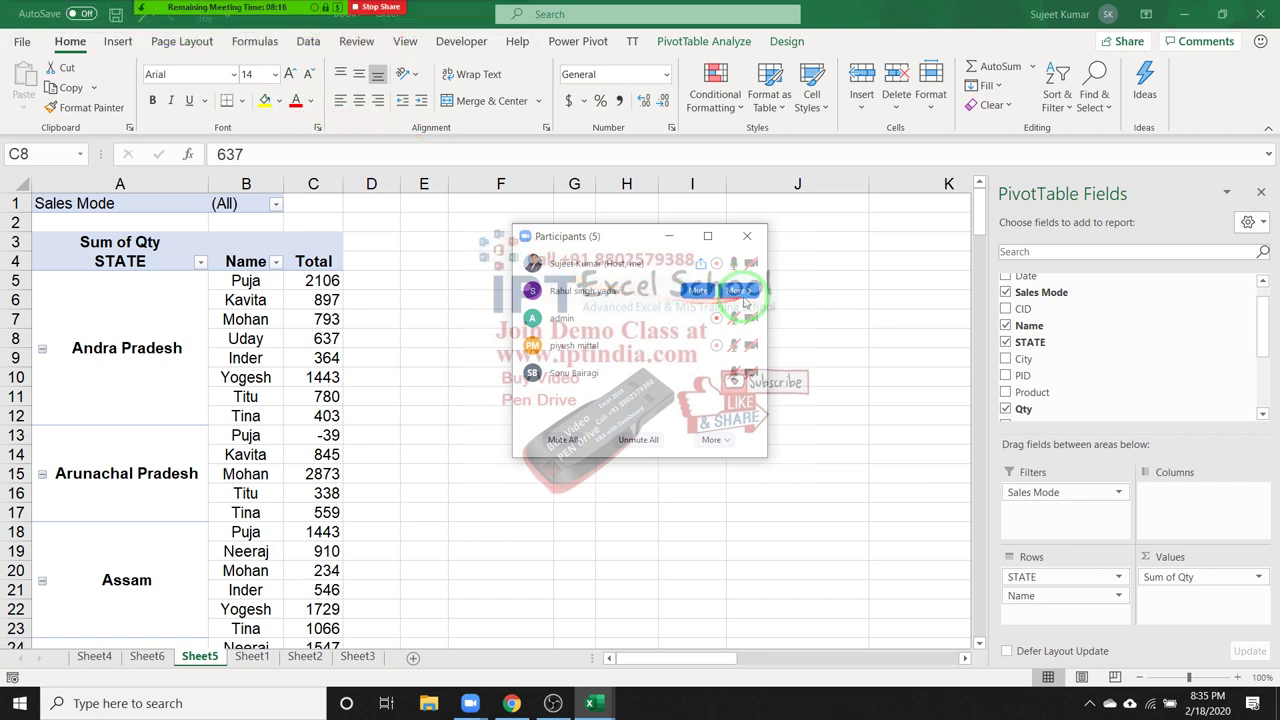
click(740, 291)
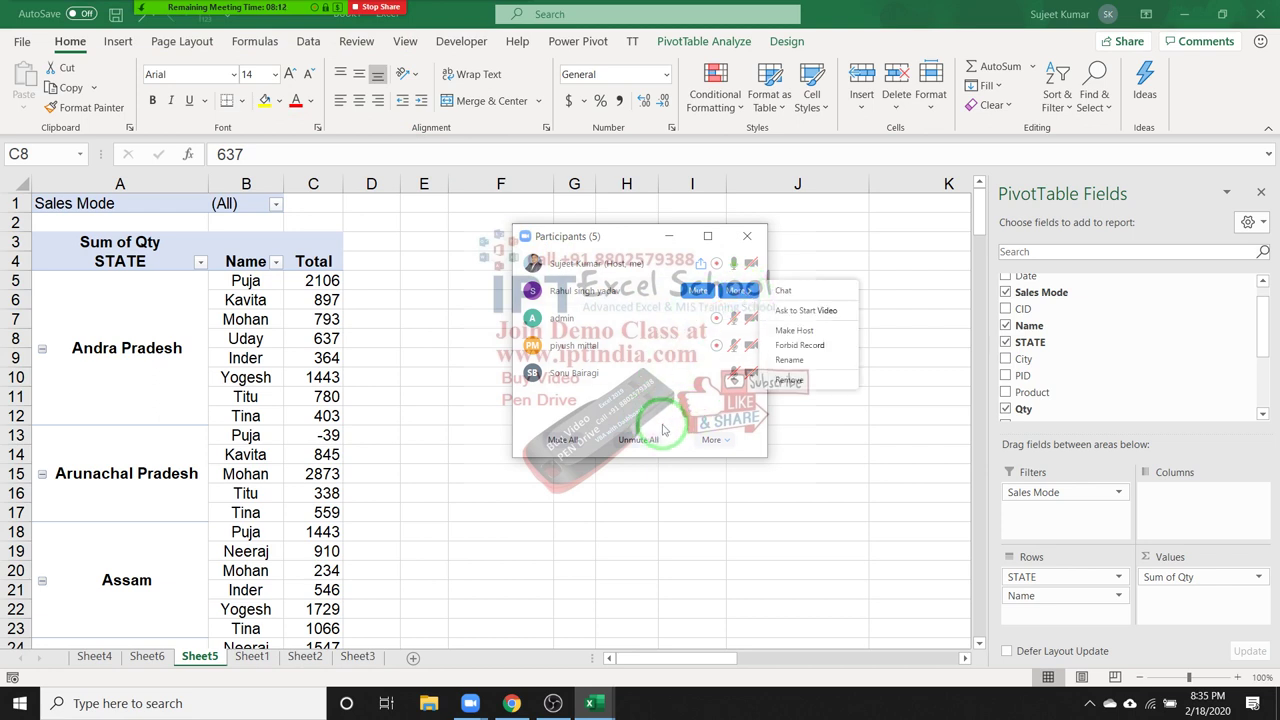
click(662, 430)
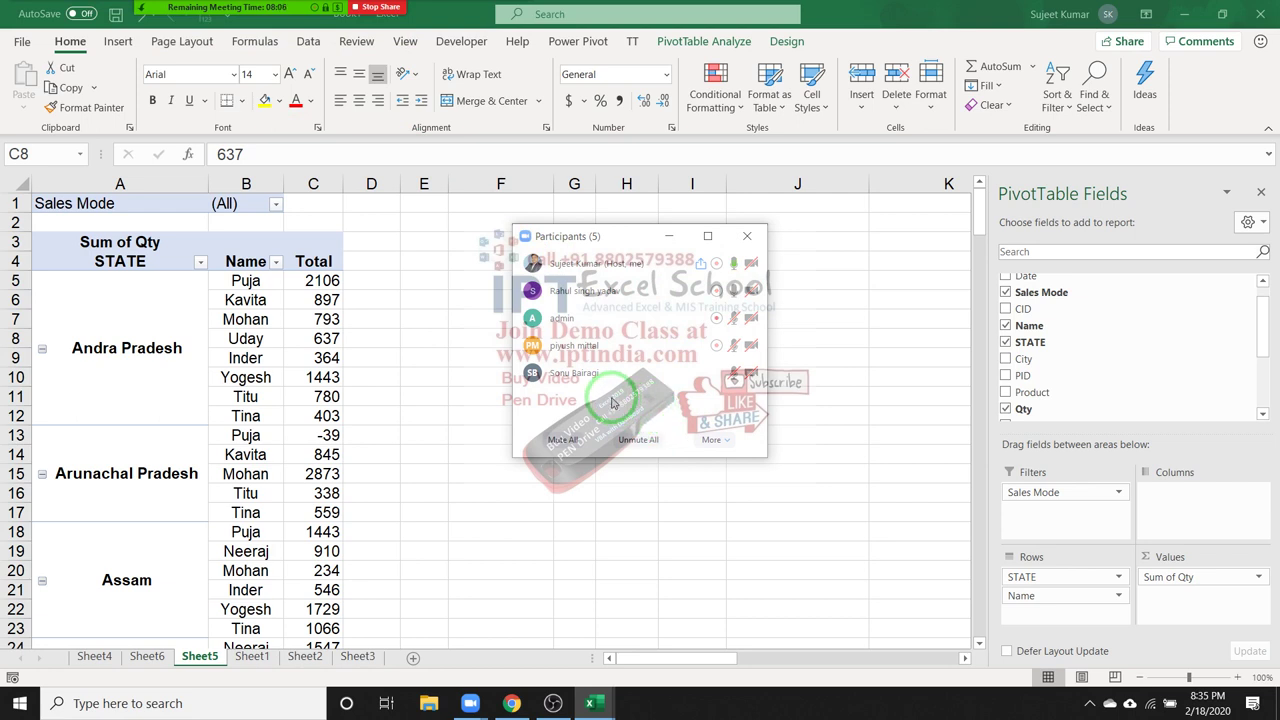
mouse_move(613, 388)
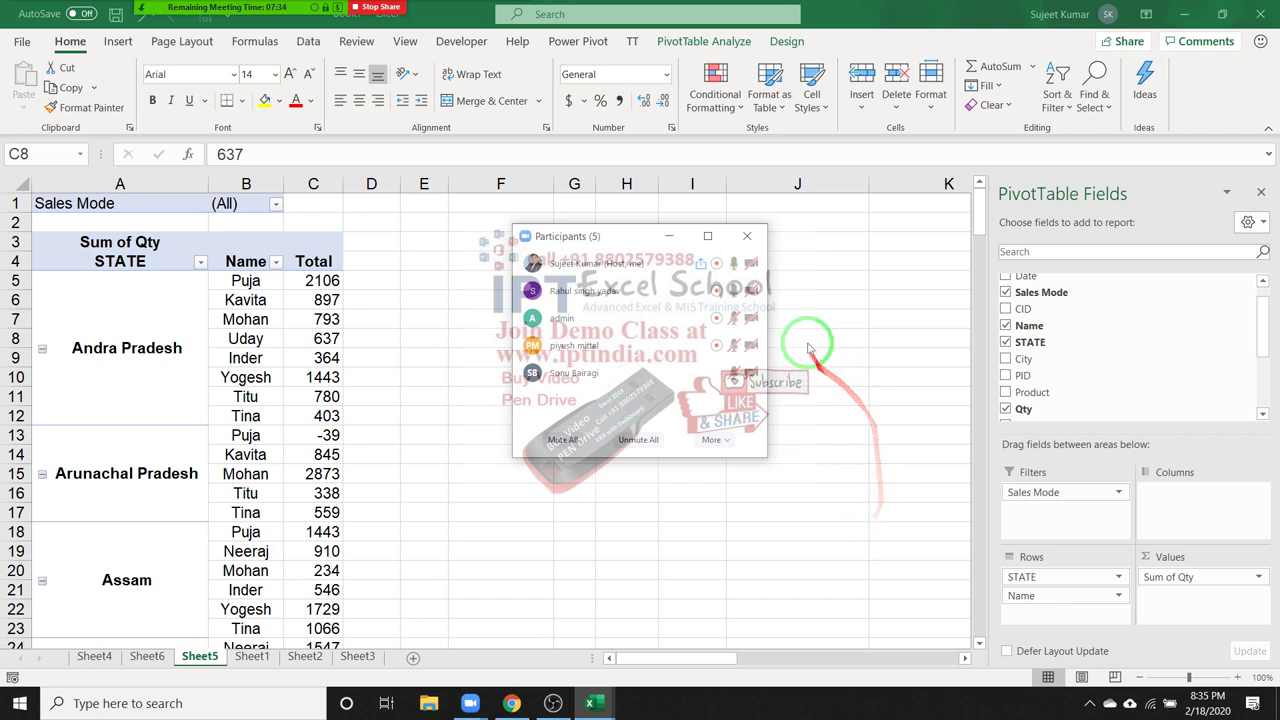
- Close the participants window and select pivot cells such as Yogesh's 1443 and Mohan's 793 totals
click(751, 244)
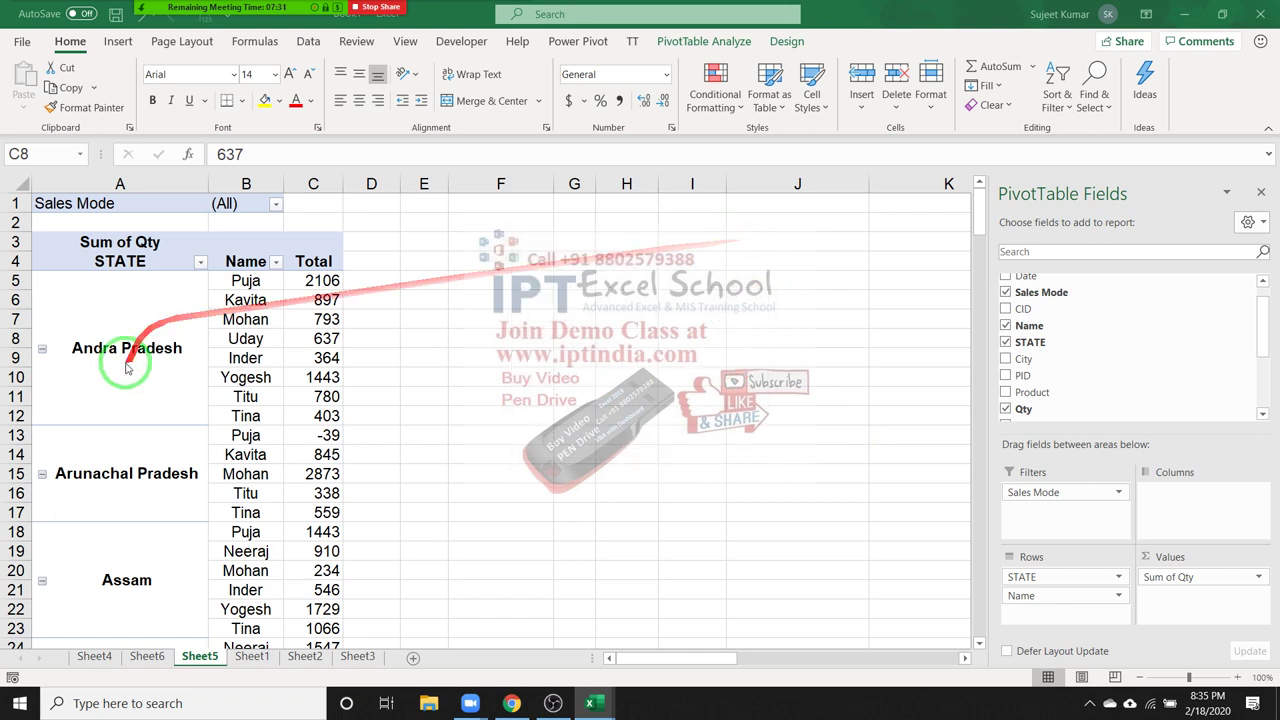
key(ctrl+space)
click(292, 372)
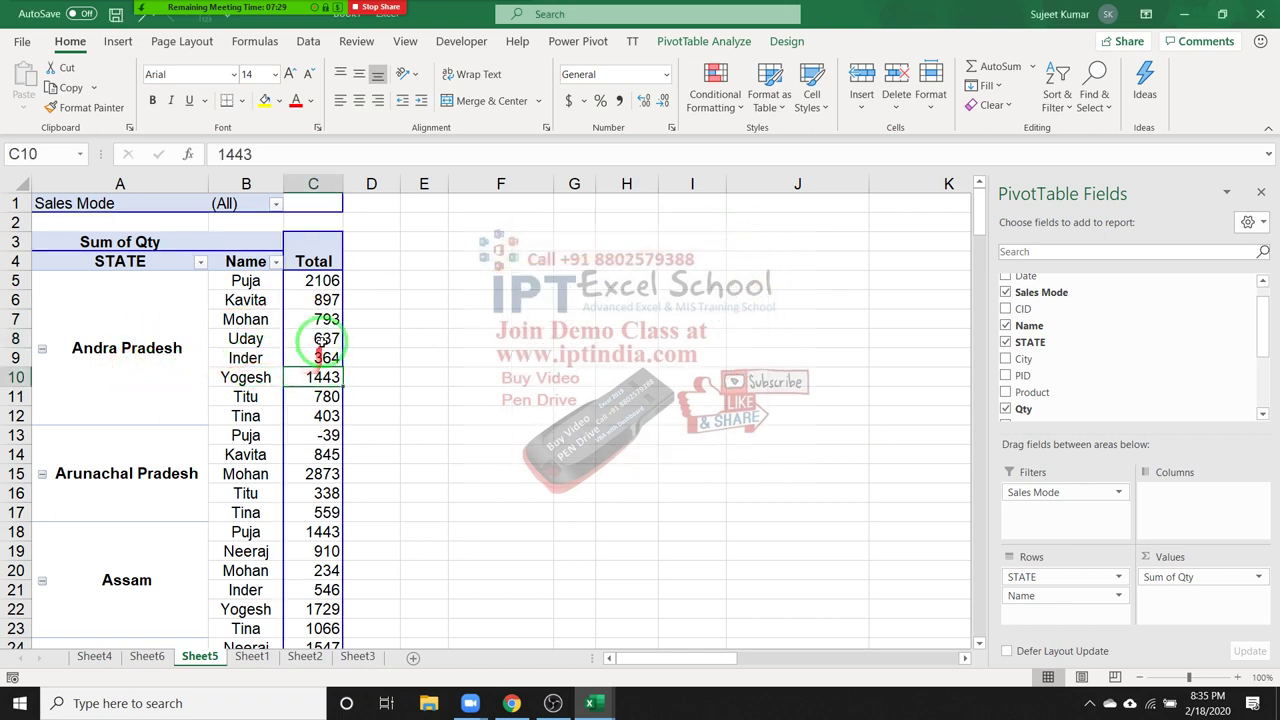
click(325, 316)
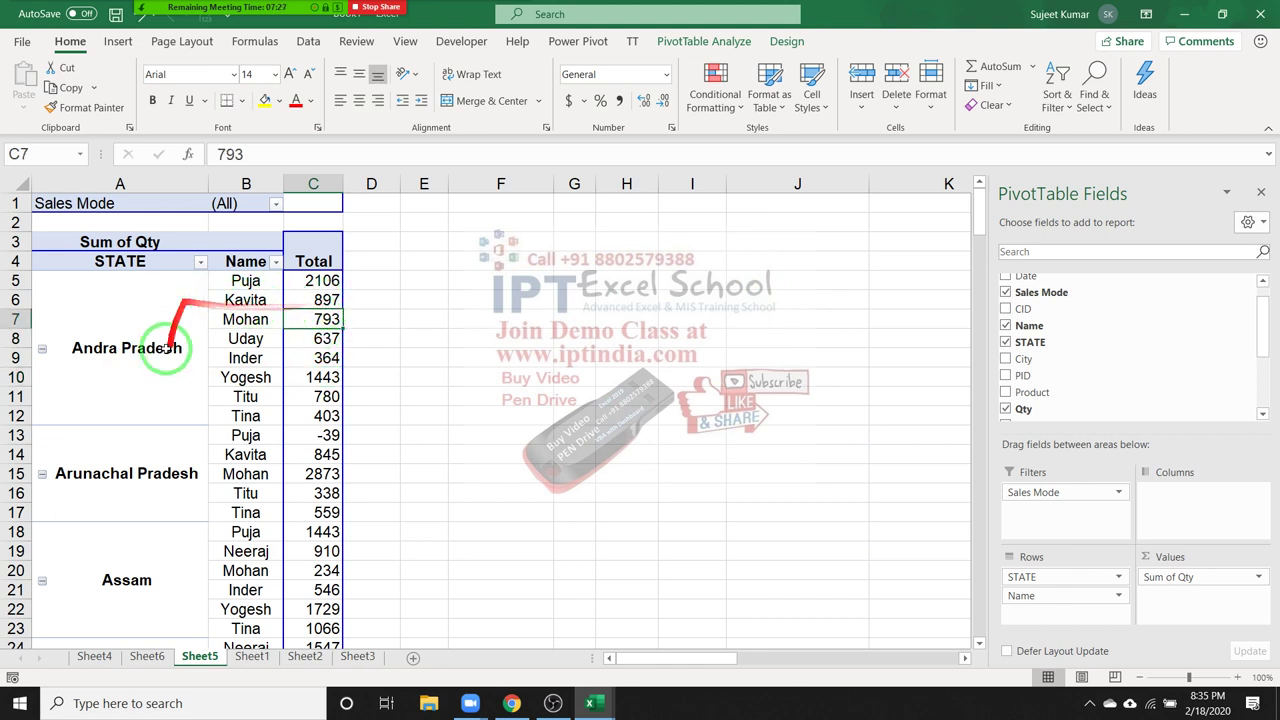
mouse_move(327, 301)
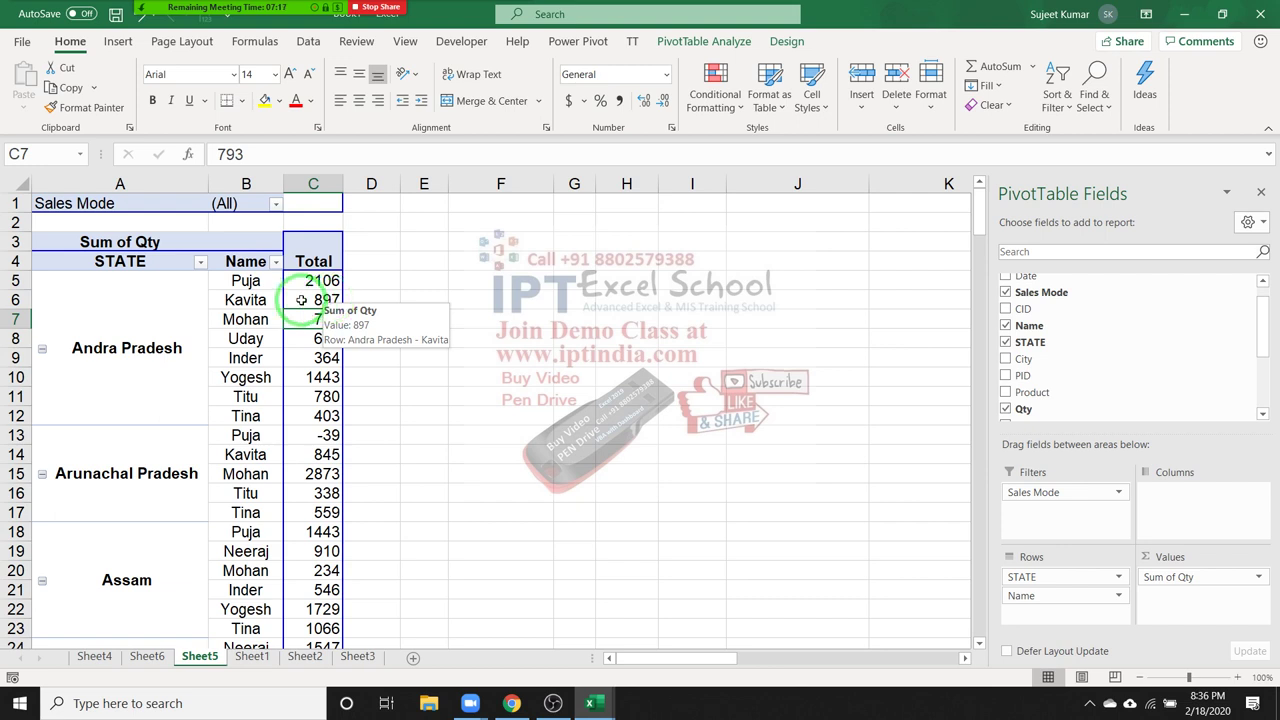
click(527, 302)
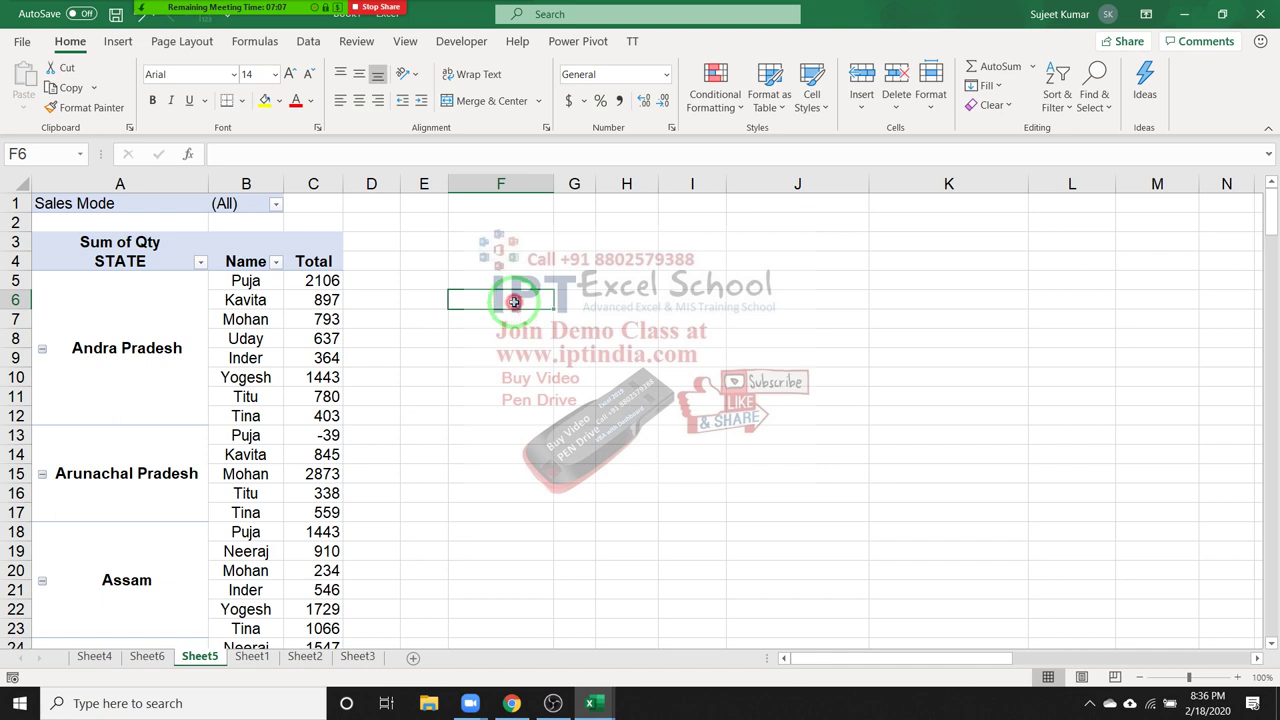
click(513, 342)
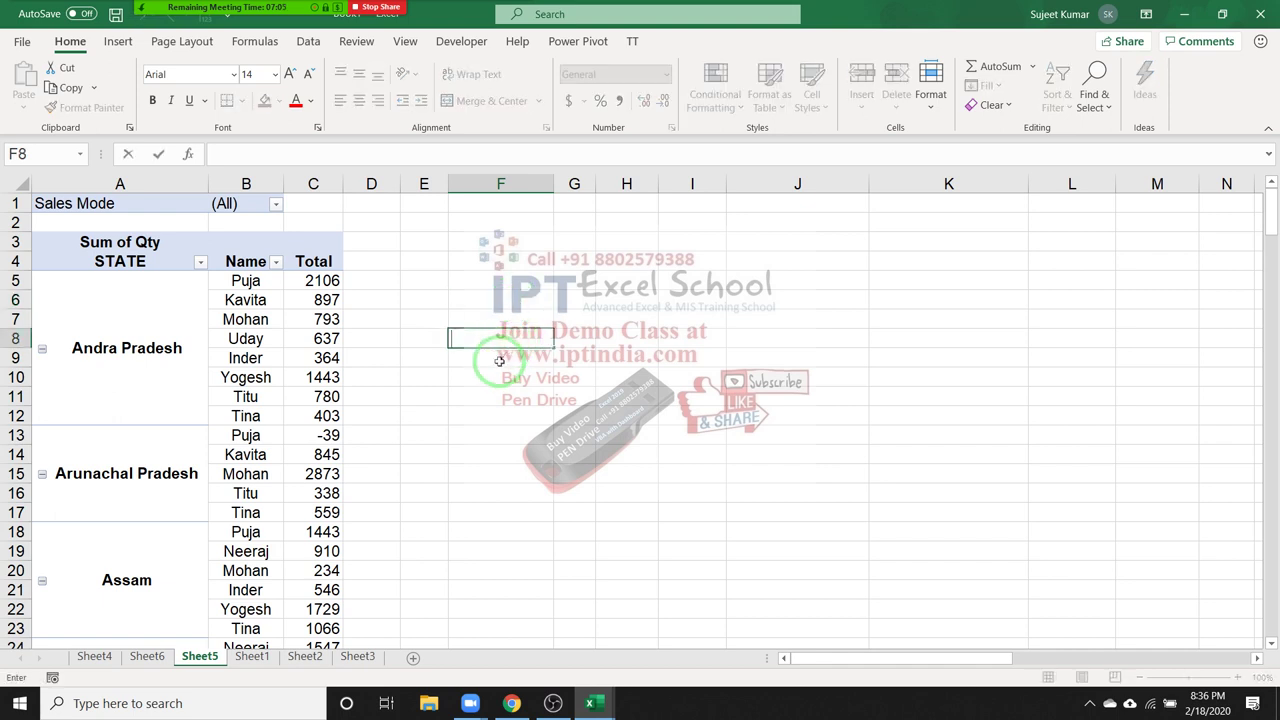
click(508, 358)
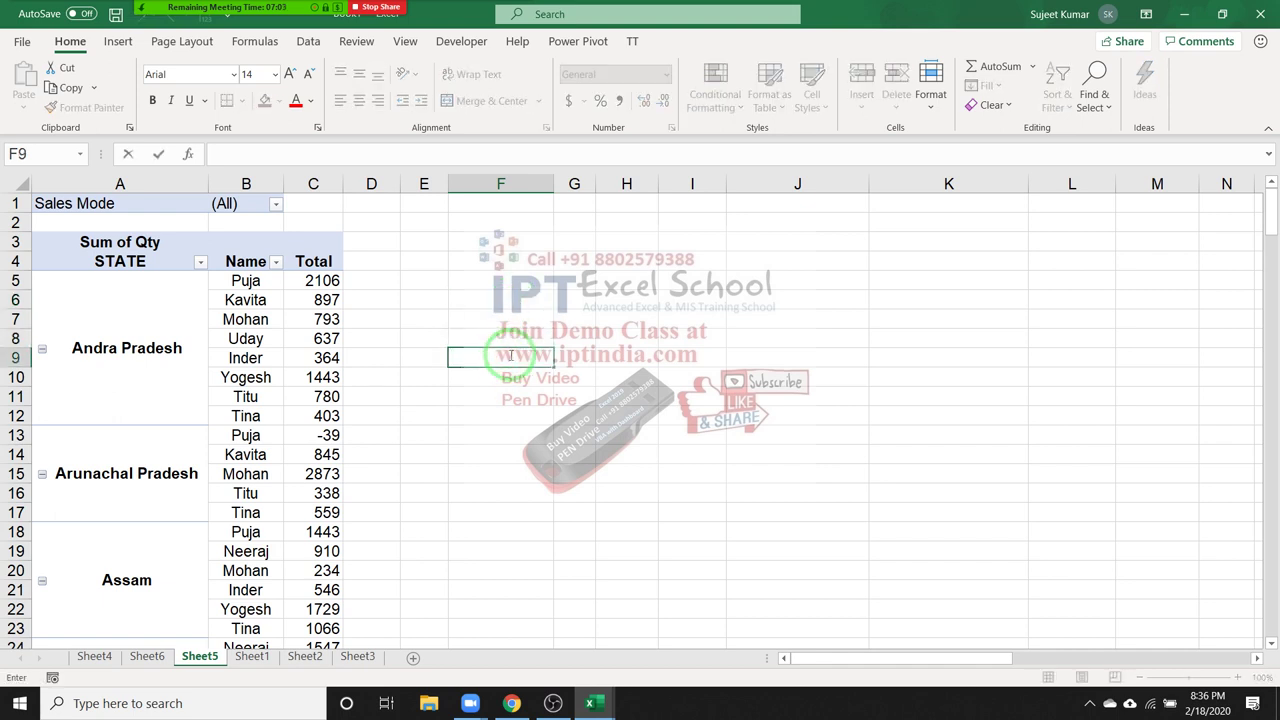
click(505, 338)
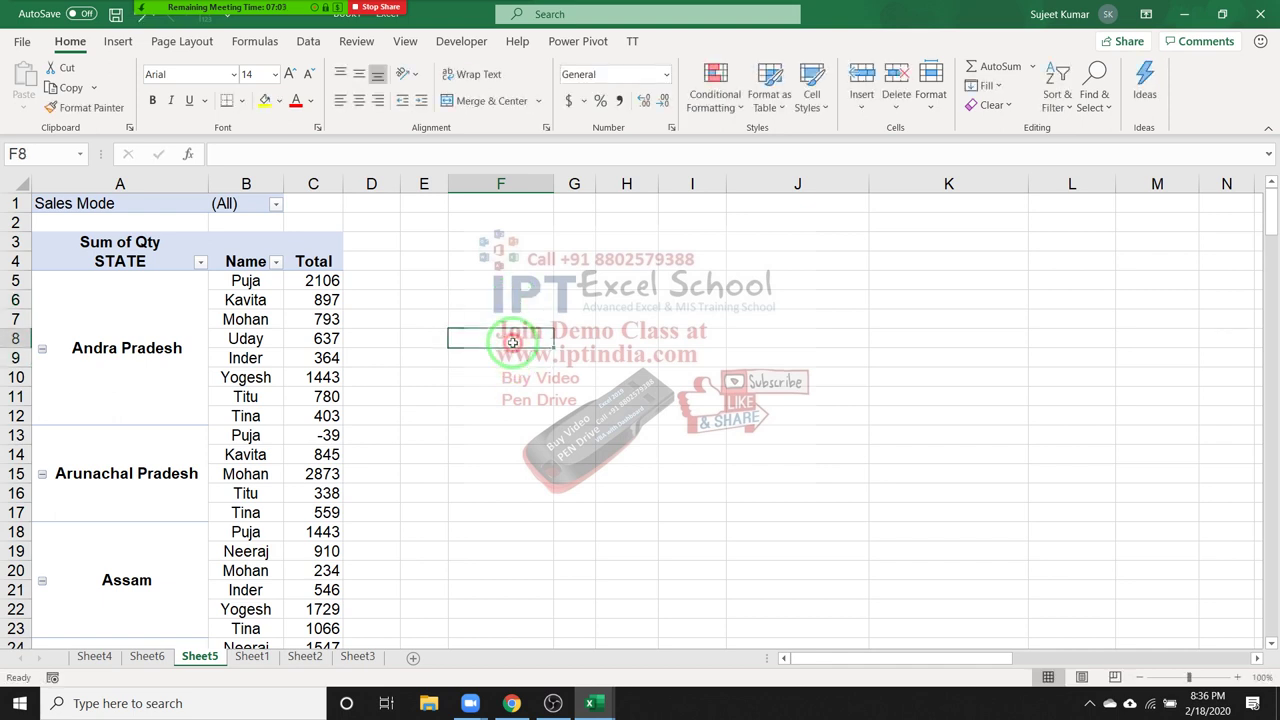
- Drill into Mohan's 793 Andra Pradesh total to list its 13 detail records on new Sheet7
click(329, 316)
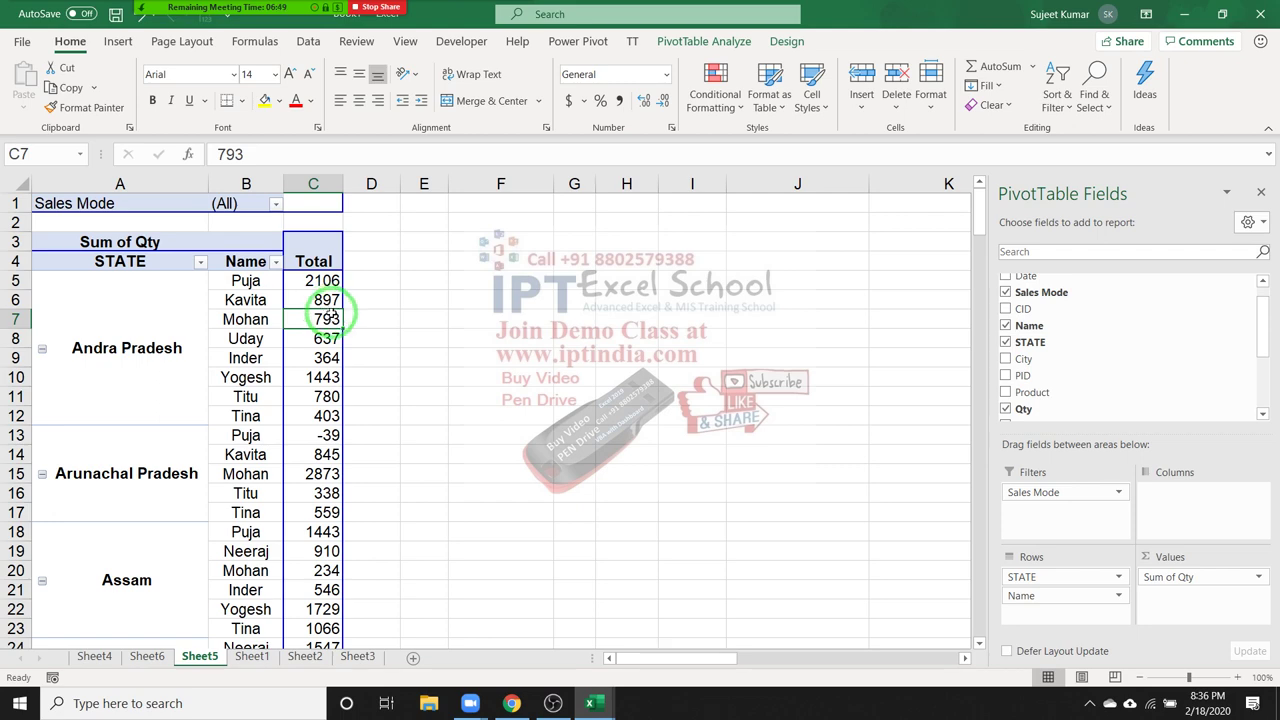
double_click(334, 315)
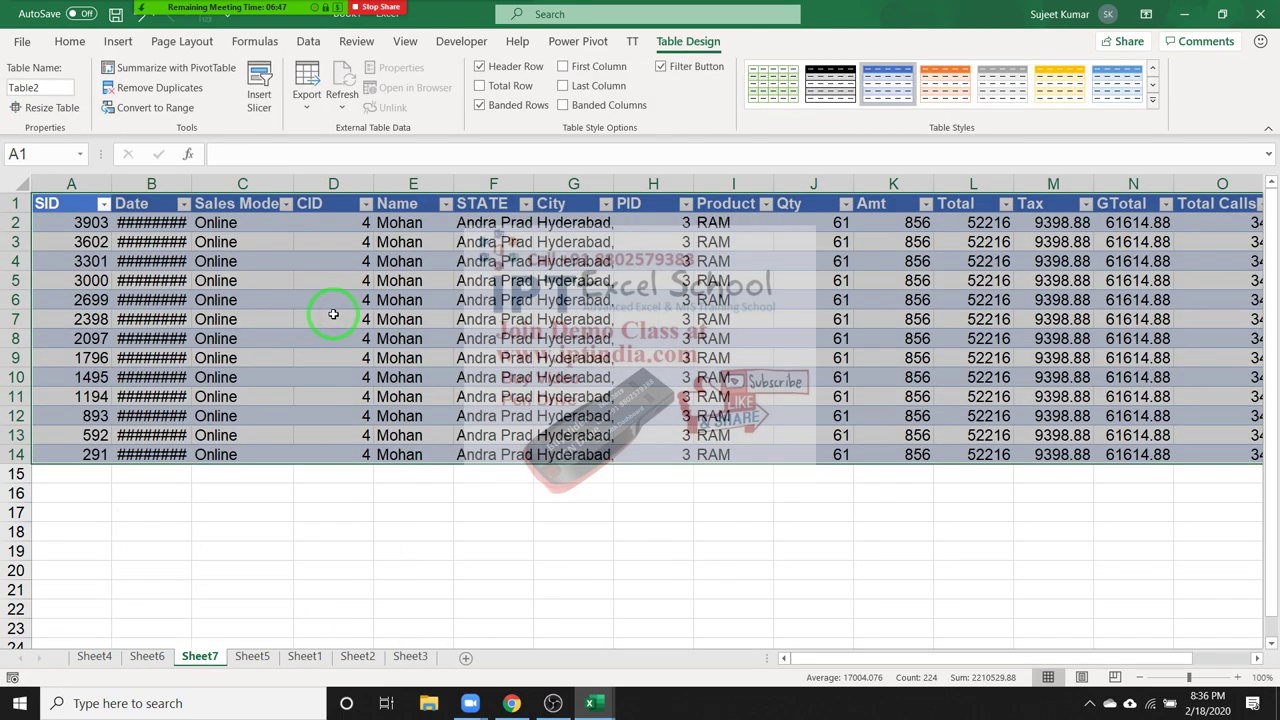
click(316, 655)
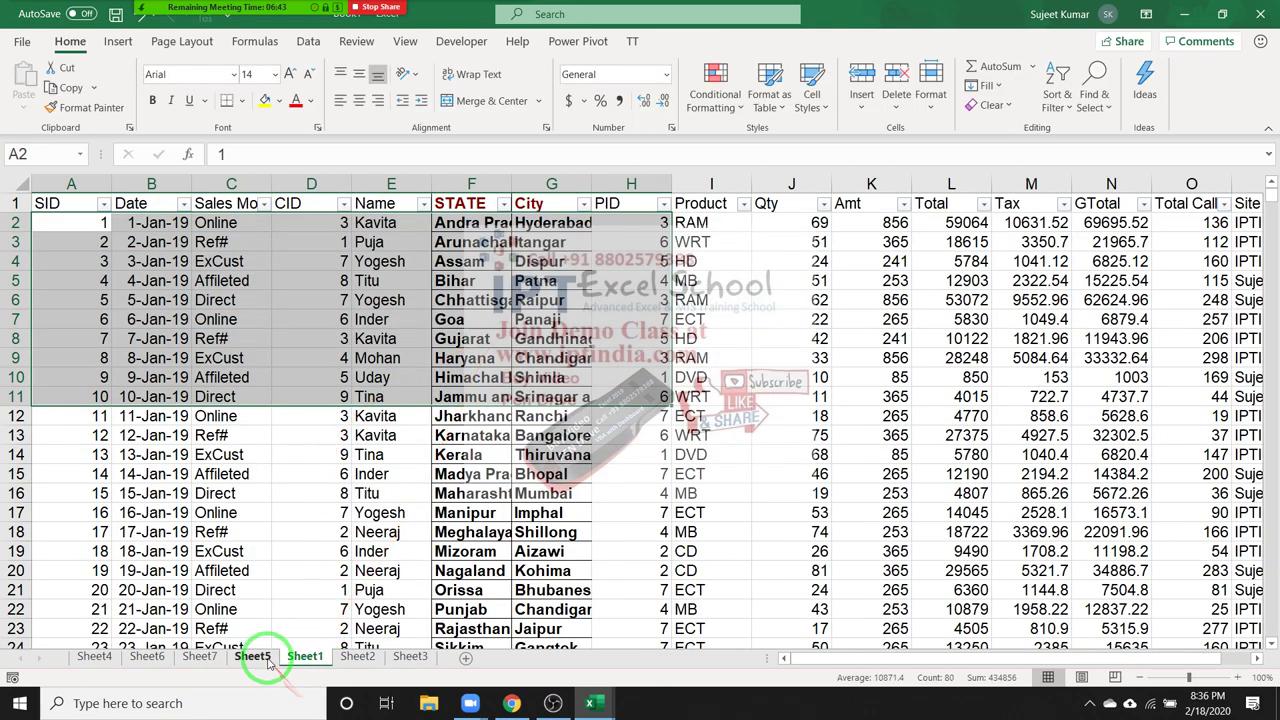
click(252, 656)
- Turn off show-details drill-down on the Data page of the PivotTable Options
right_click(279, 397)
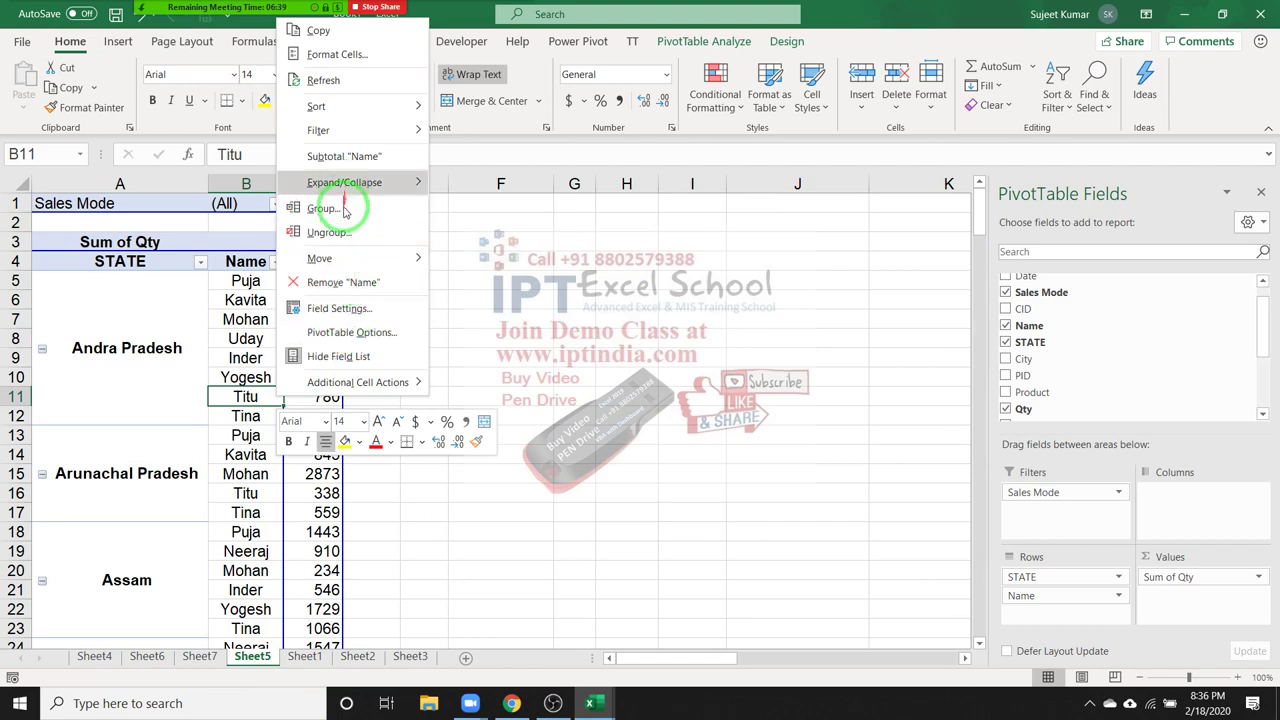
mouse_move(345, 184)
click(363, 336)
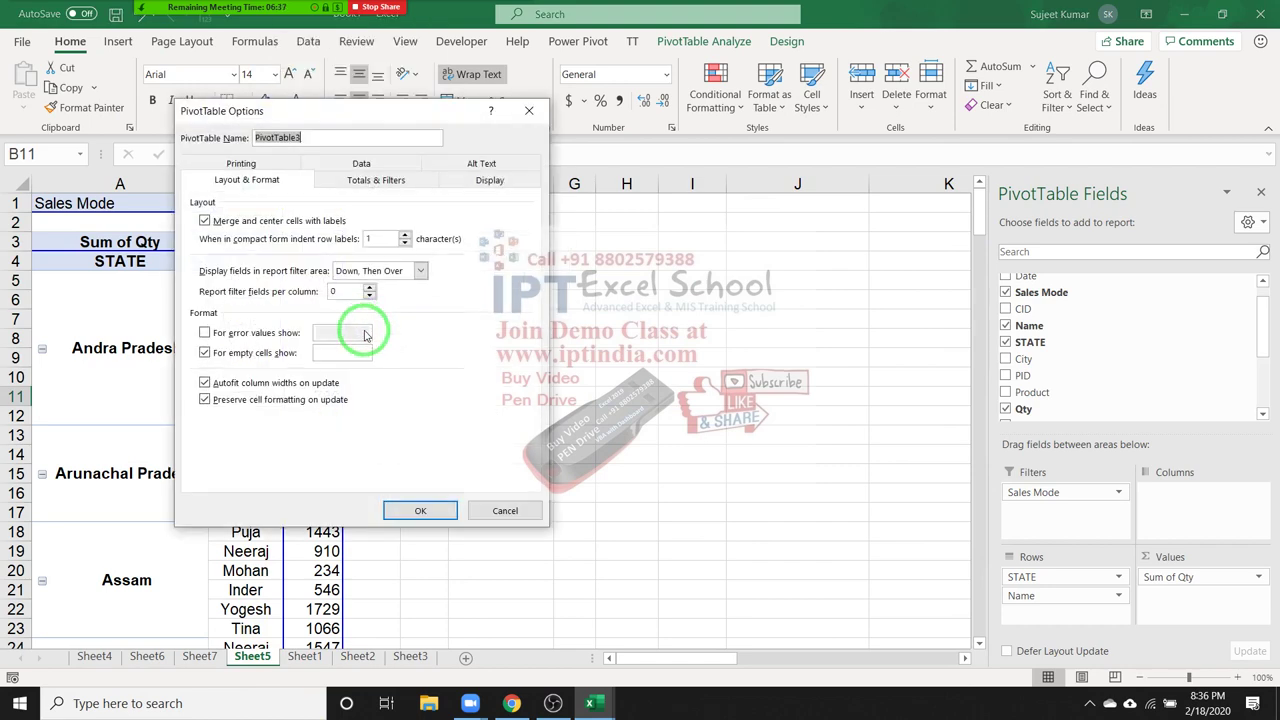
click(360, 164)
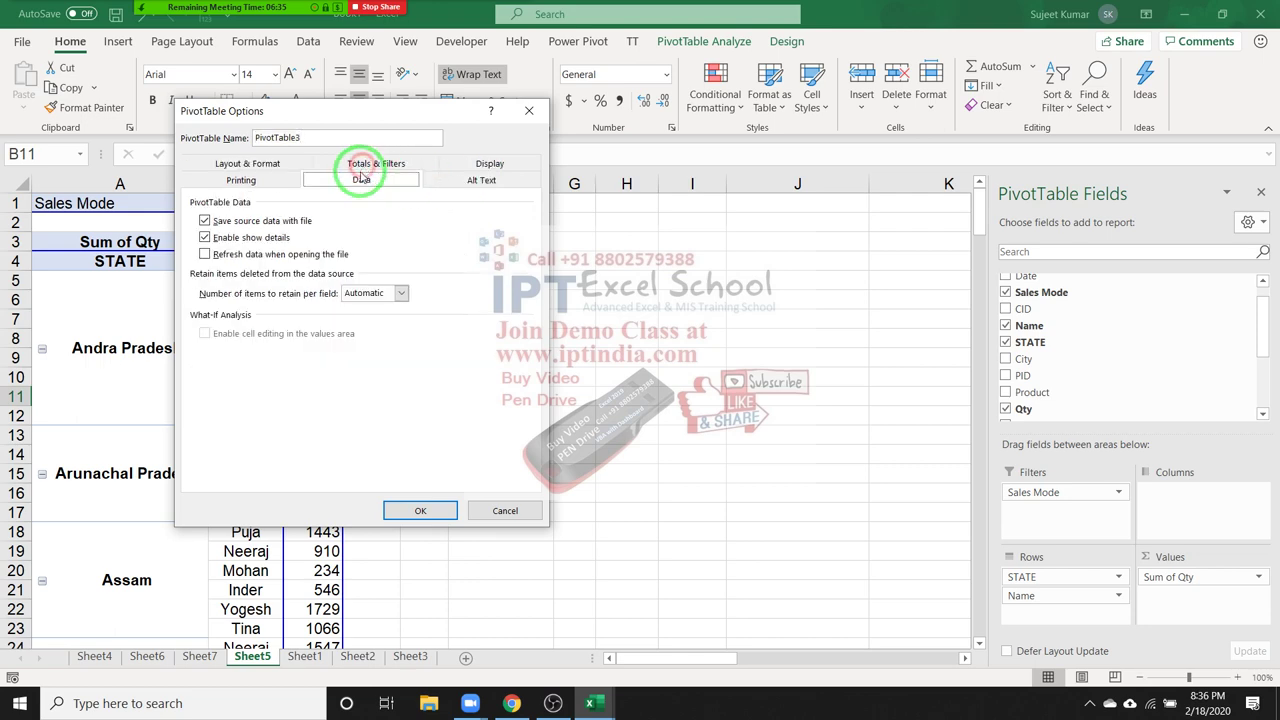
click(240, 238)
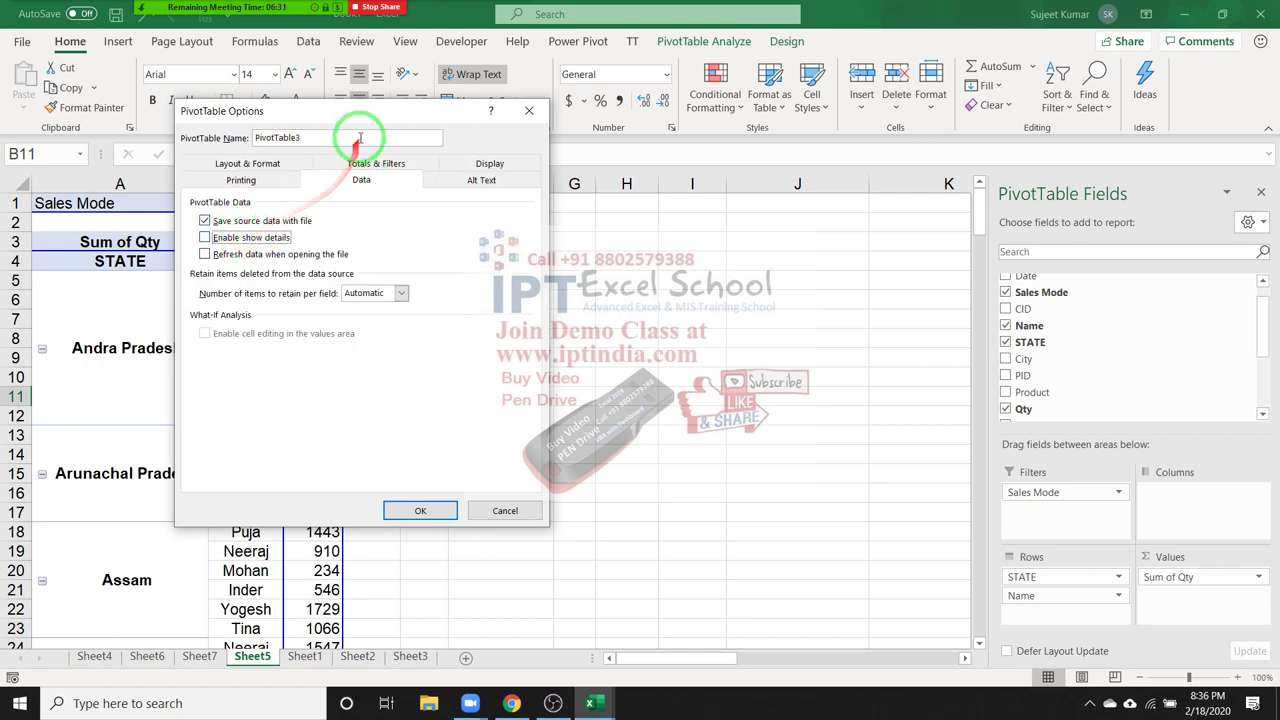
drag(363, 114, 617, 148)
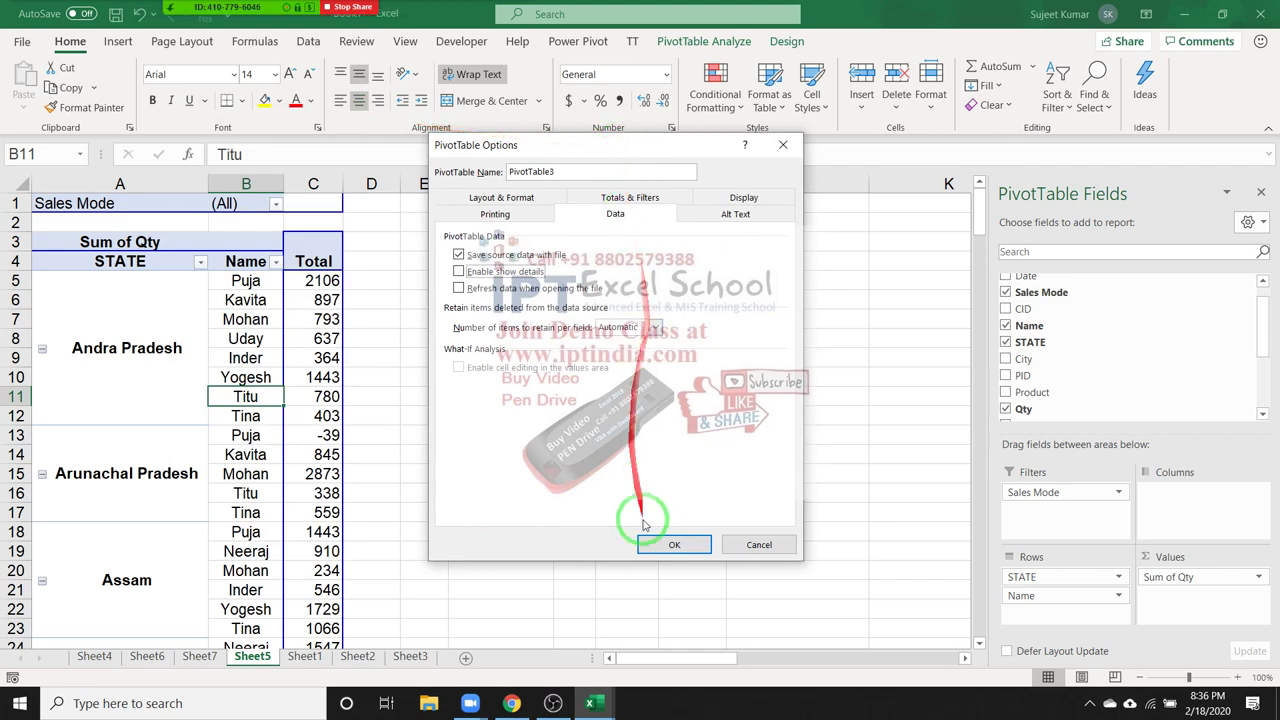
click(697, 552)
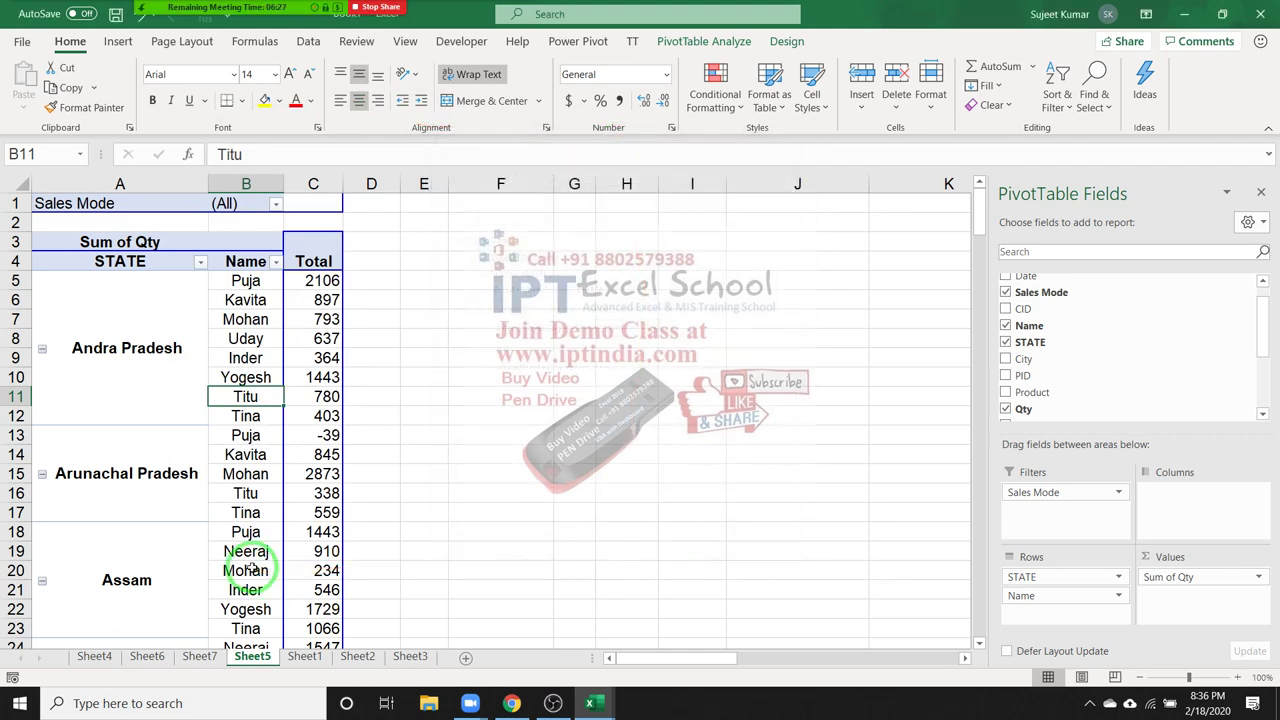
- Test drilling into Inder's 364, Tina's 403 and Puja's -39 totals, dismissing each warning
double_click(328, 358)
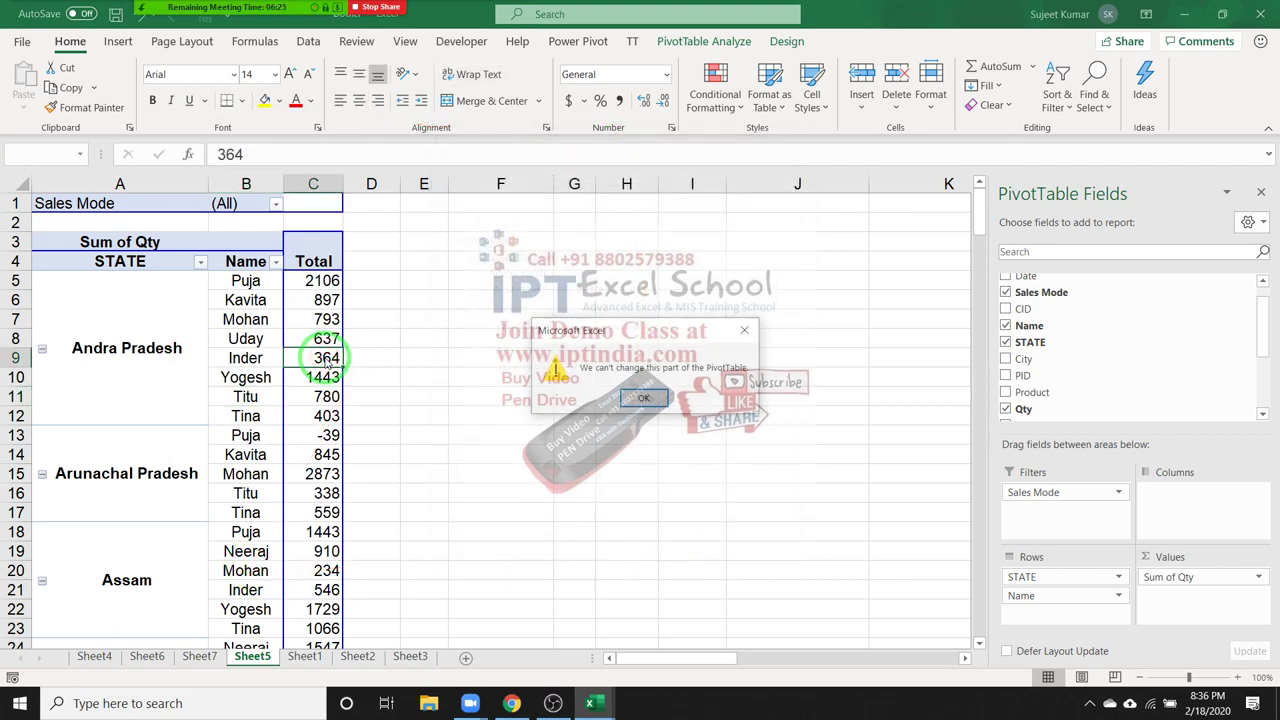
click(626, 398)
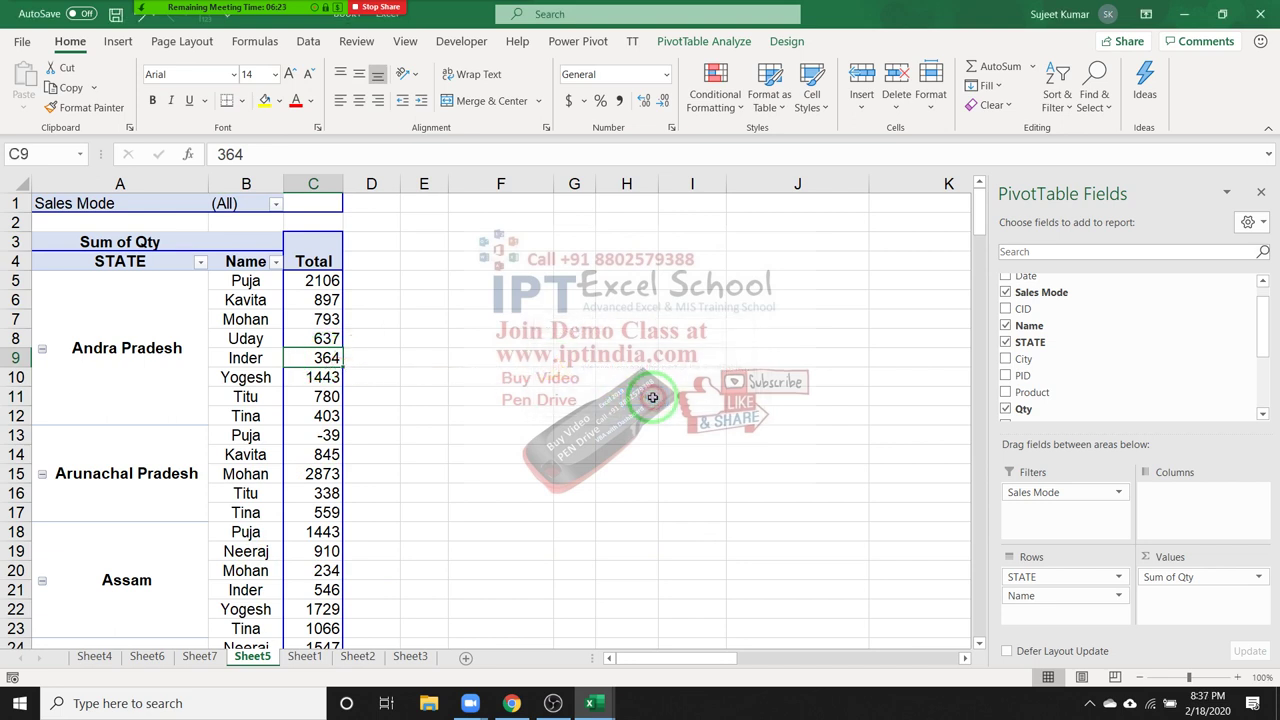
double_click(322, 416)
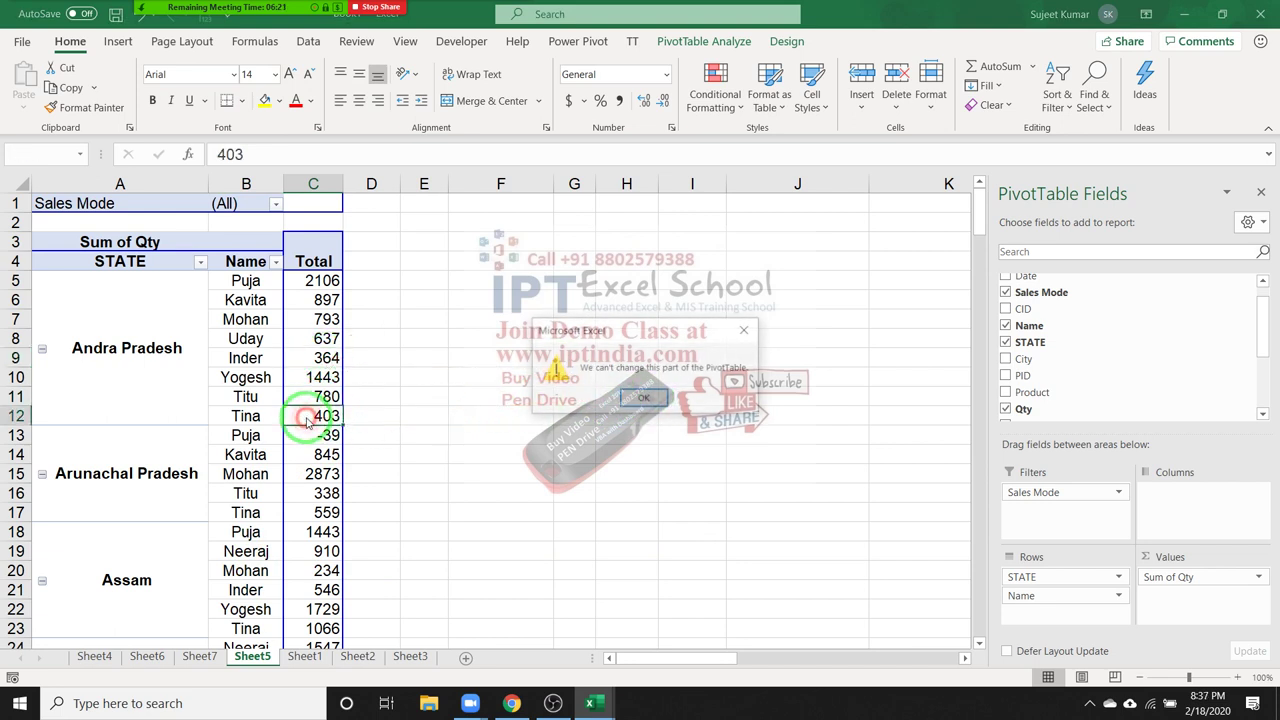
click(643, 398)
click(330, 436)
double_click(330, 436)
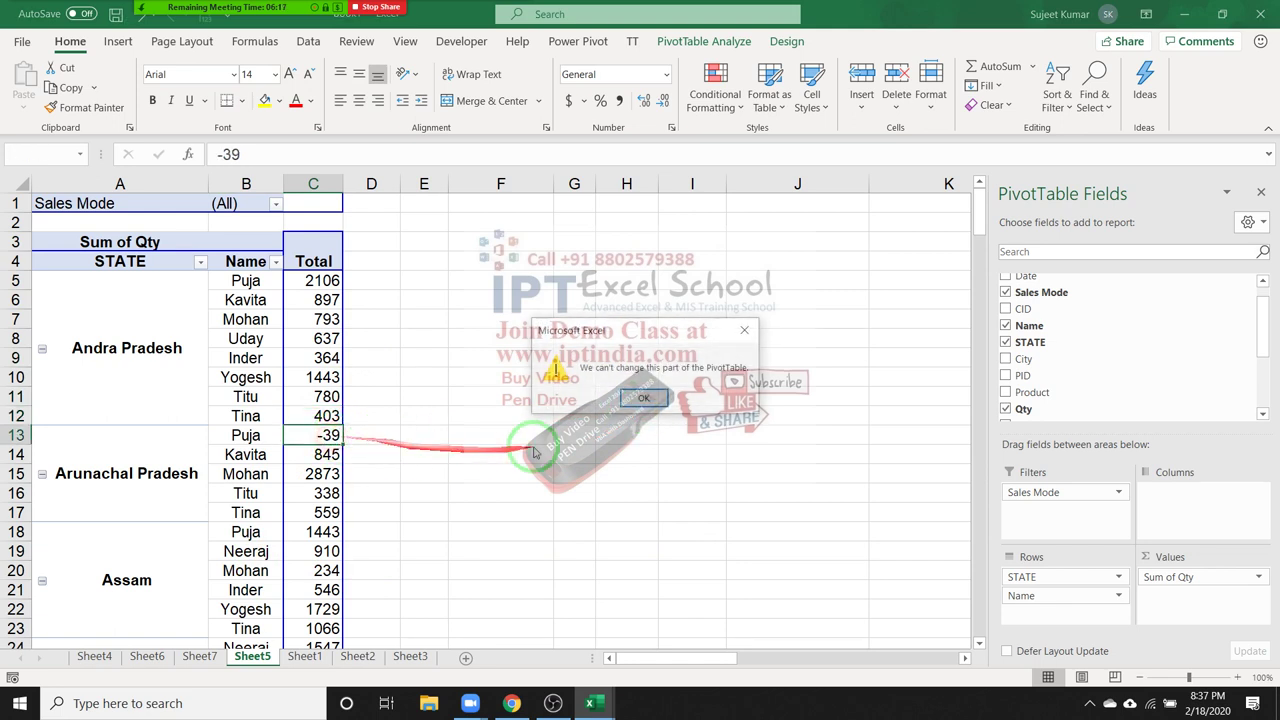
click(643, 398)
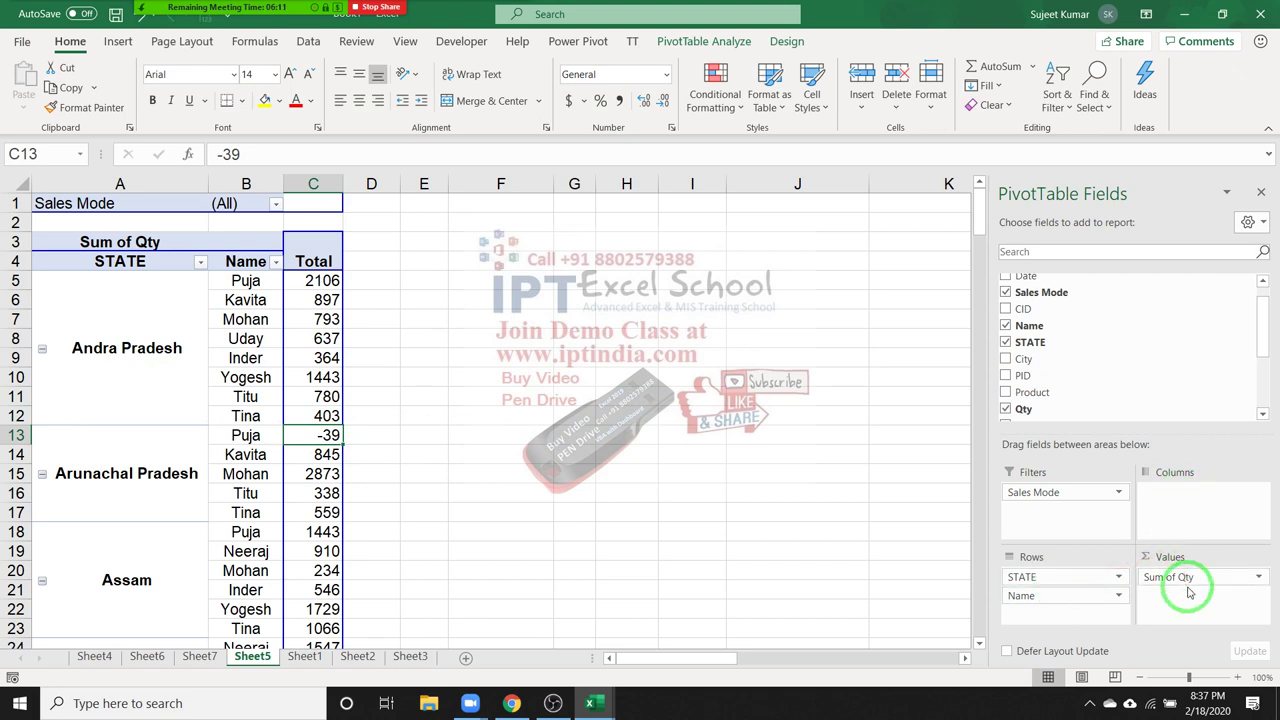
- Add GTotal and Total Calls to Values, remove STATE from Rows, and stack the values under Name
mouse_move(1189, 593)
mouse_down()
mouse_move(1040, 383)
mouse_move(1203, 612)
mouse_move(1063, 371)
mouse_move(1170, 580)
mouse_up()
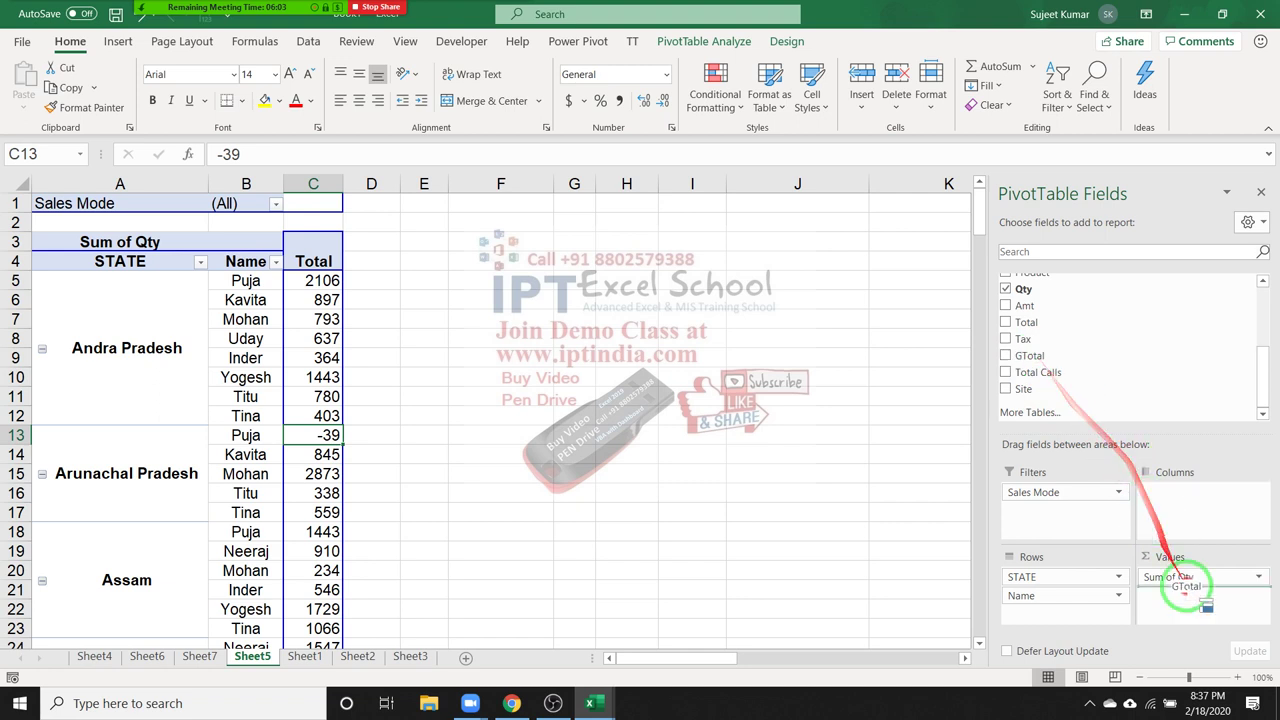
drag(1063, 371, 1205, 614)
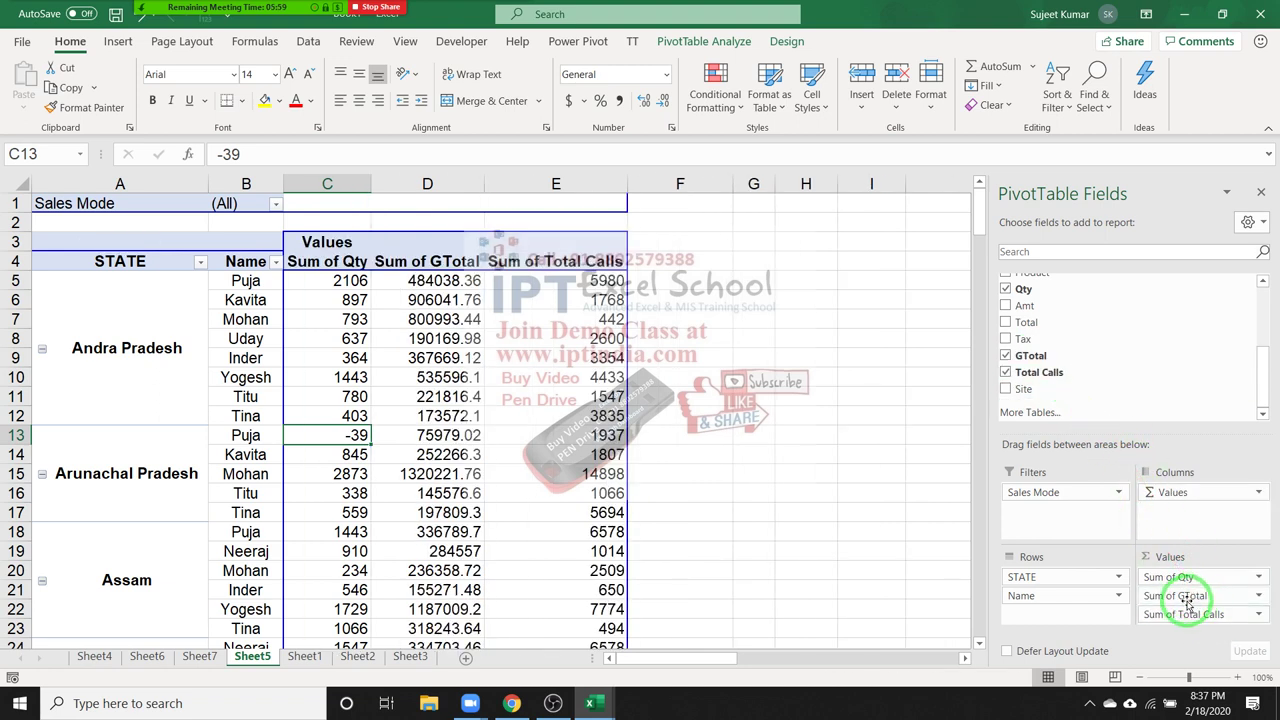
mouse_move(1183, 572)
mouse_down()
mouse_move(1160, 487)
mouse_move(1173, 497)
mouse_up()
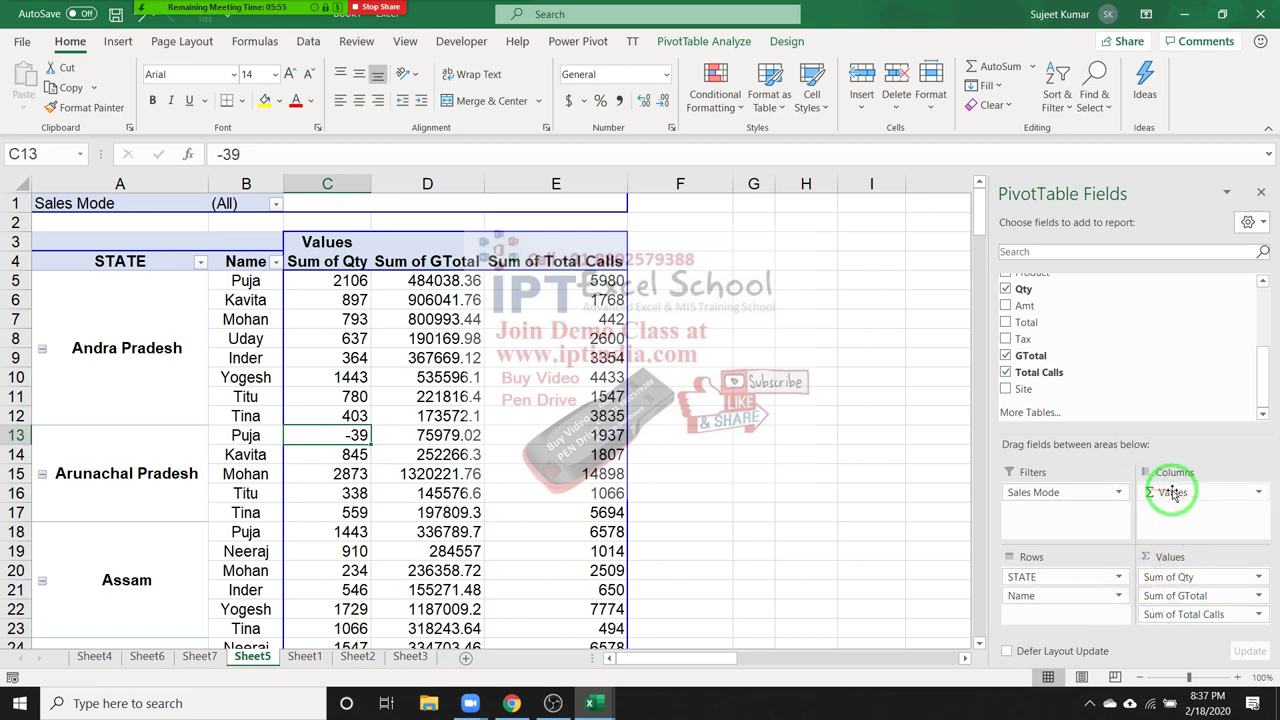
mouse_move(1173, 497)
mouse_down()
mouse_move(315, 253)
mouse_move(530, 262)
mouse_up()
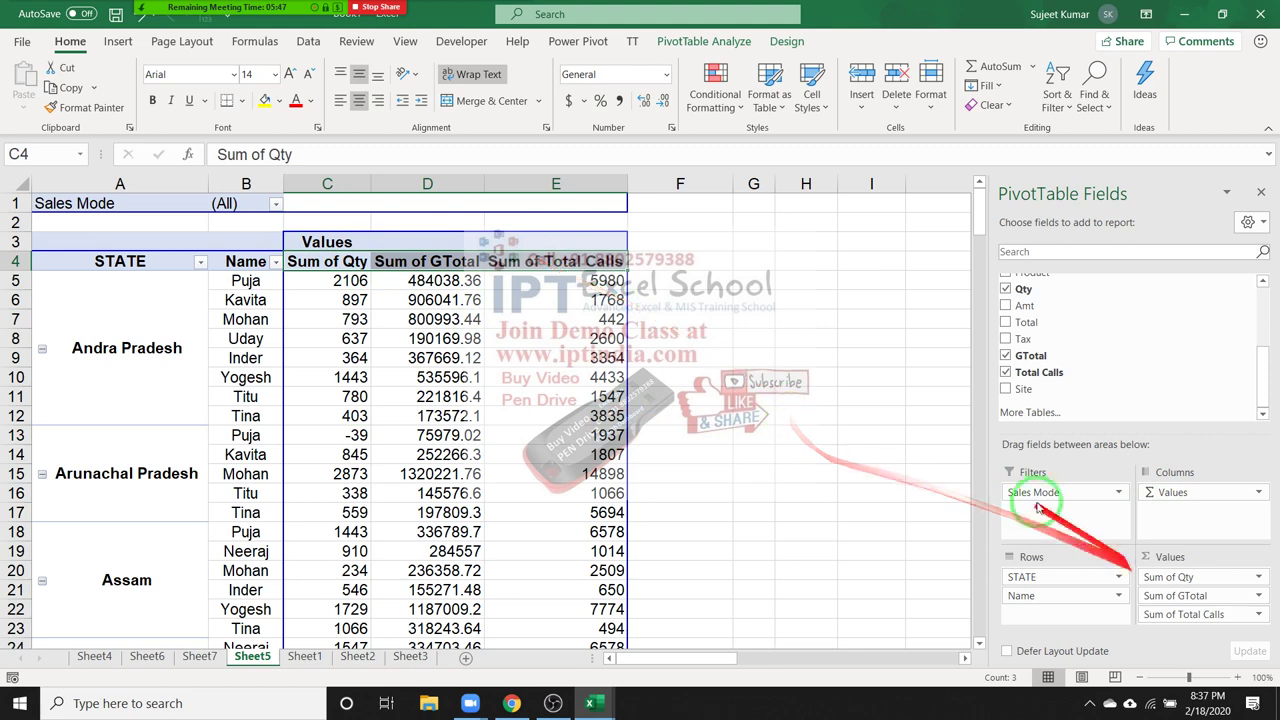
drag(1063, 576, 1090, 395)
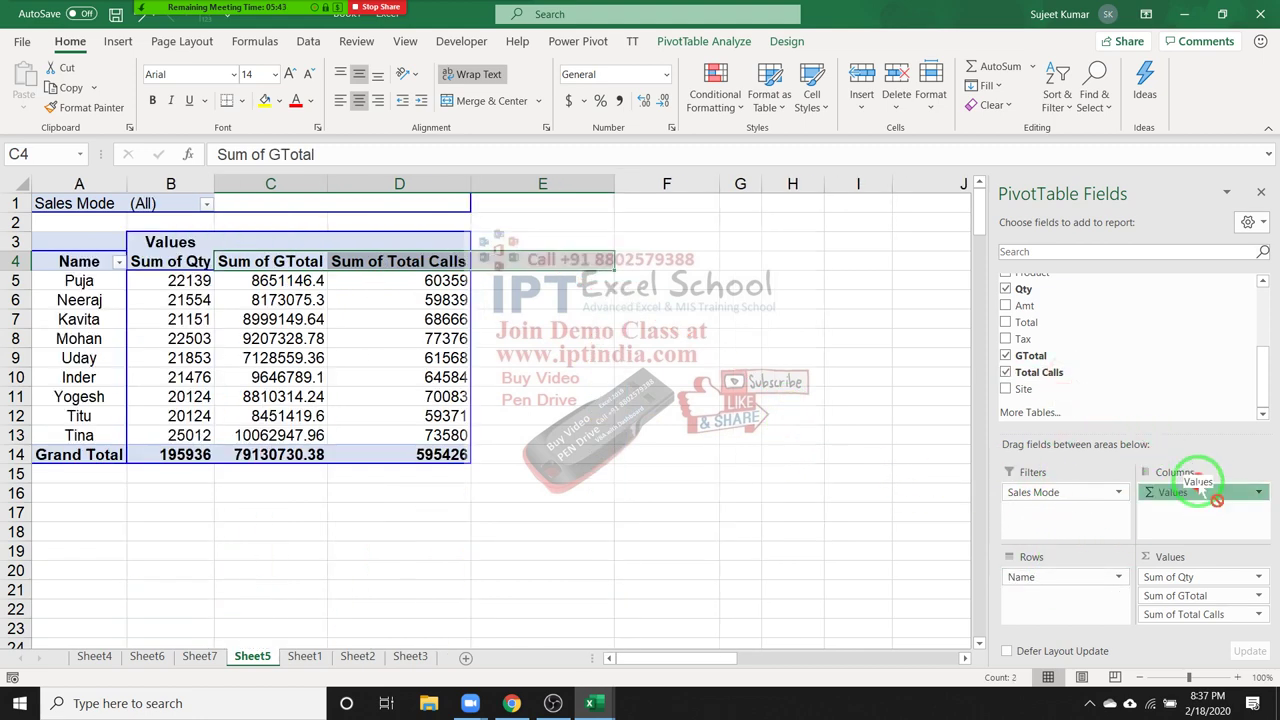
drag(1180, 492, 1072, 597)
click(108, 262)
click(205, 255)
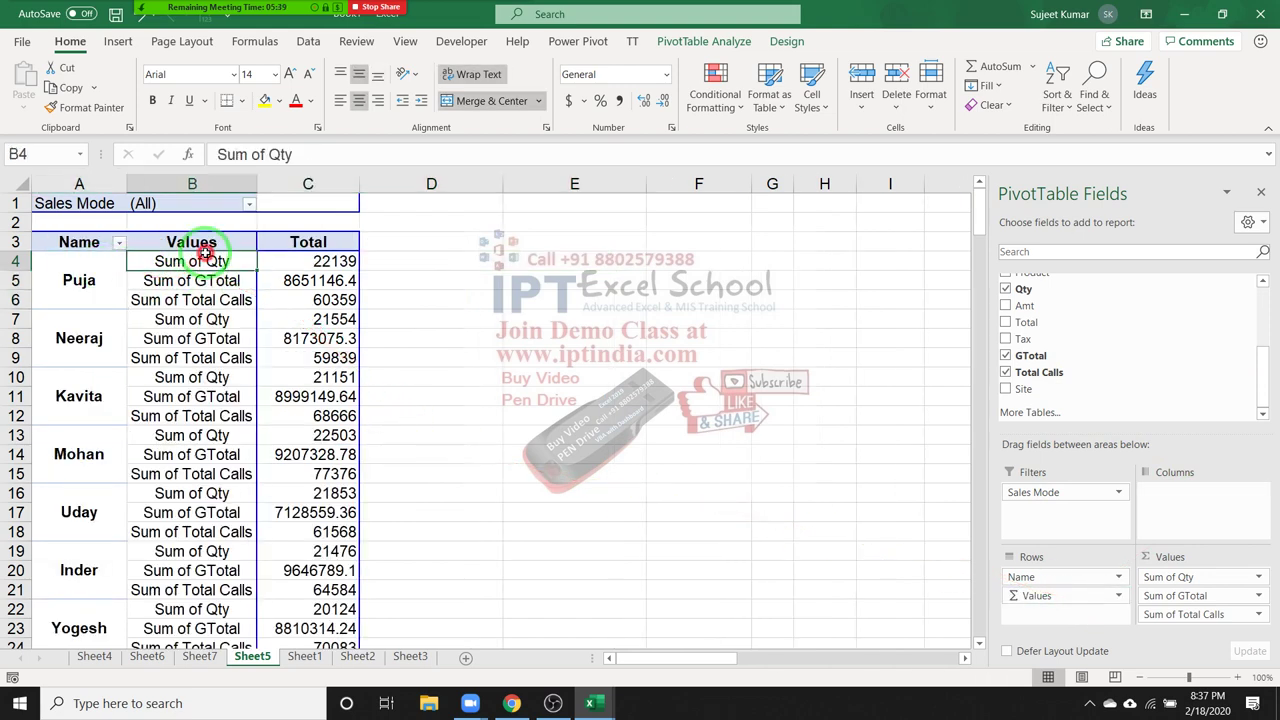
click(208, 281)
click(215, 302)
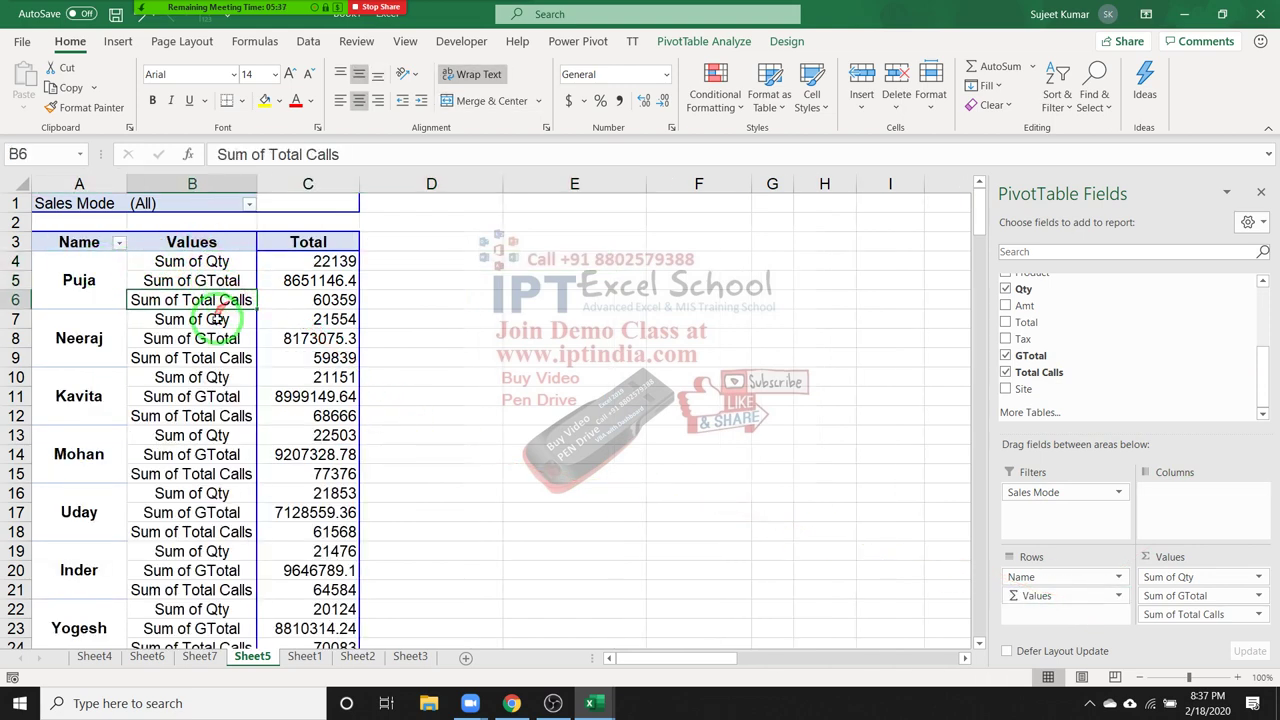
click(218, 320)
click(222, 339)
click(225, 358)
click(228, 377)
click(230, 396)
scroll(230, 396, down, 5)
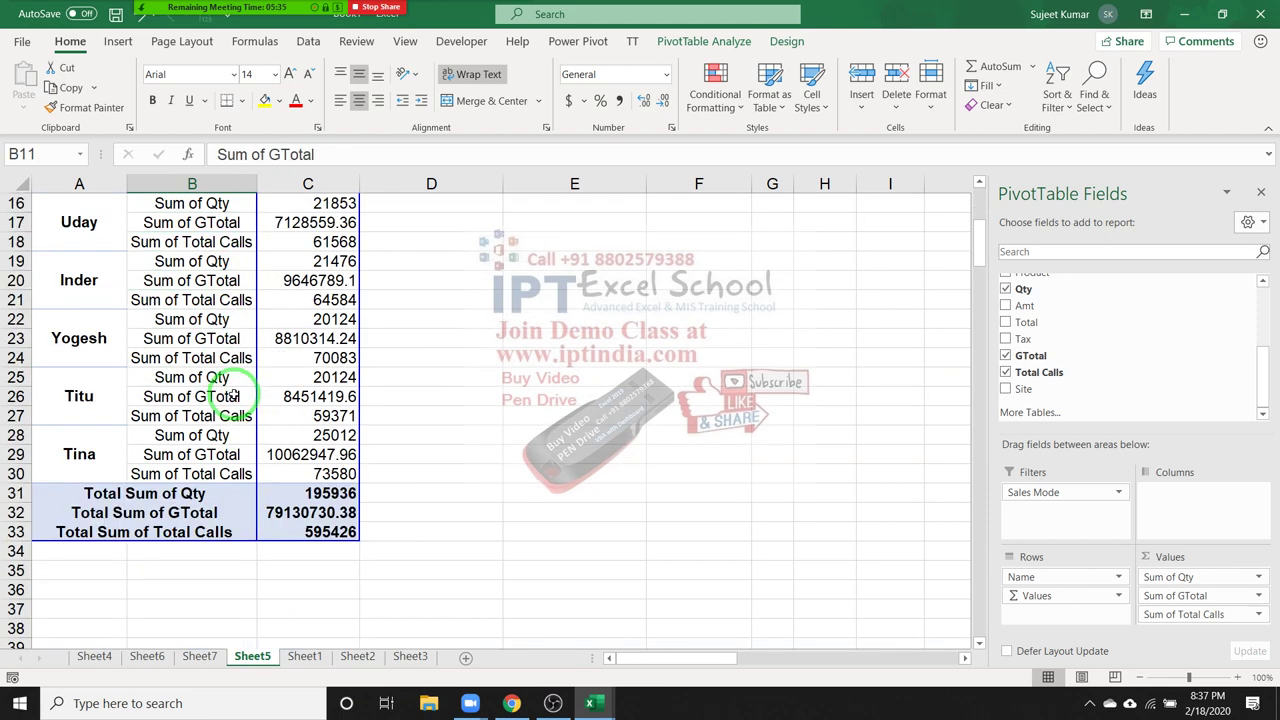
scroll(230, 396, up, 4)
scroll(230, 396, up, 1)
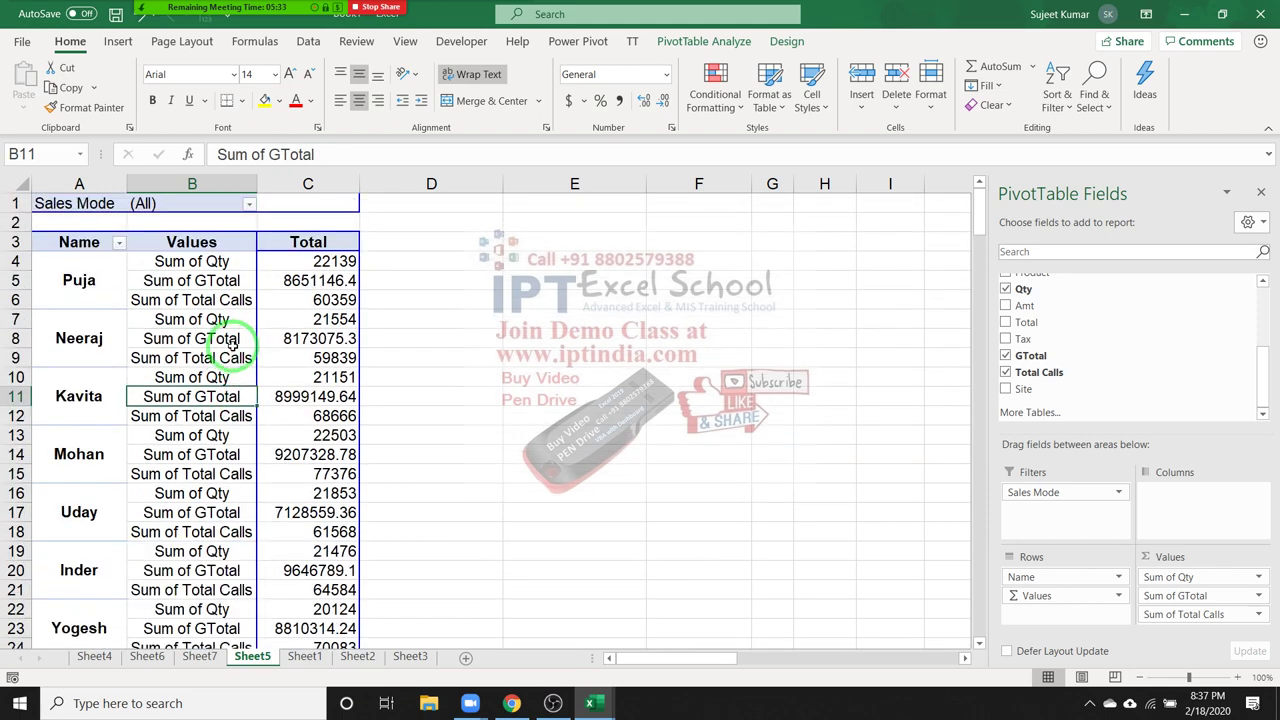
drag(1075, 595, 1155, 515)
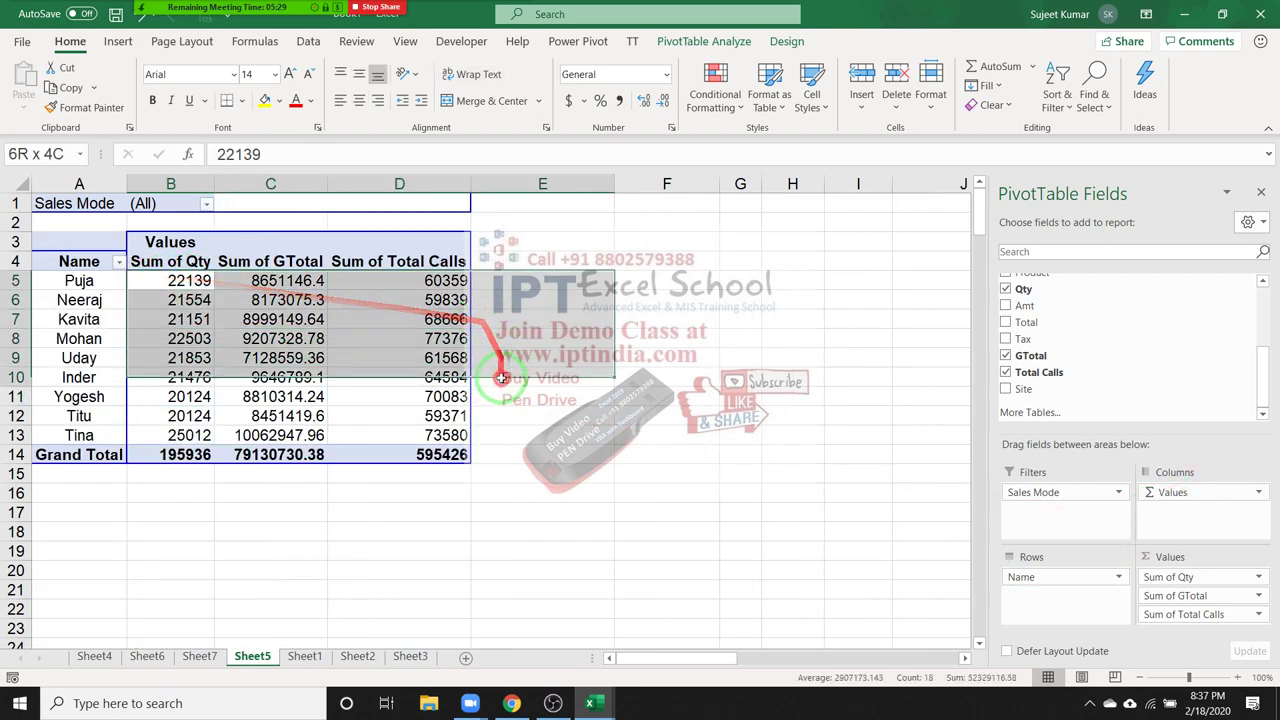
mouse_move(165, 280)
mouse_down()
mouse_move(420, 428)
mouse_move(410, 453)
mouse_up()
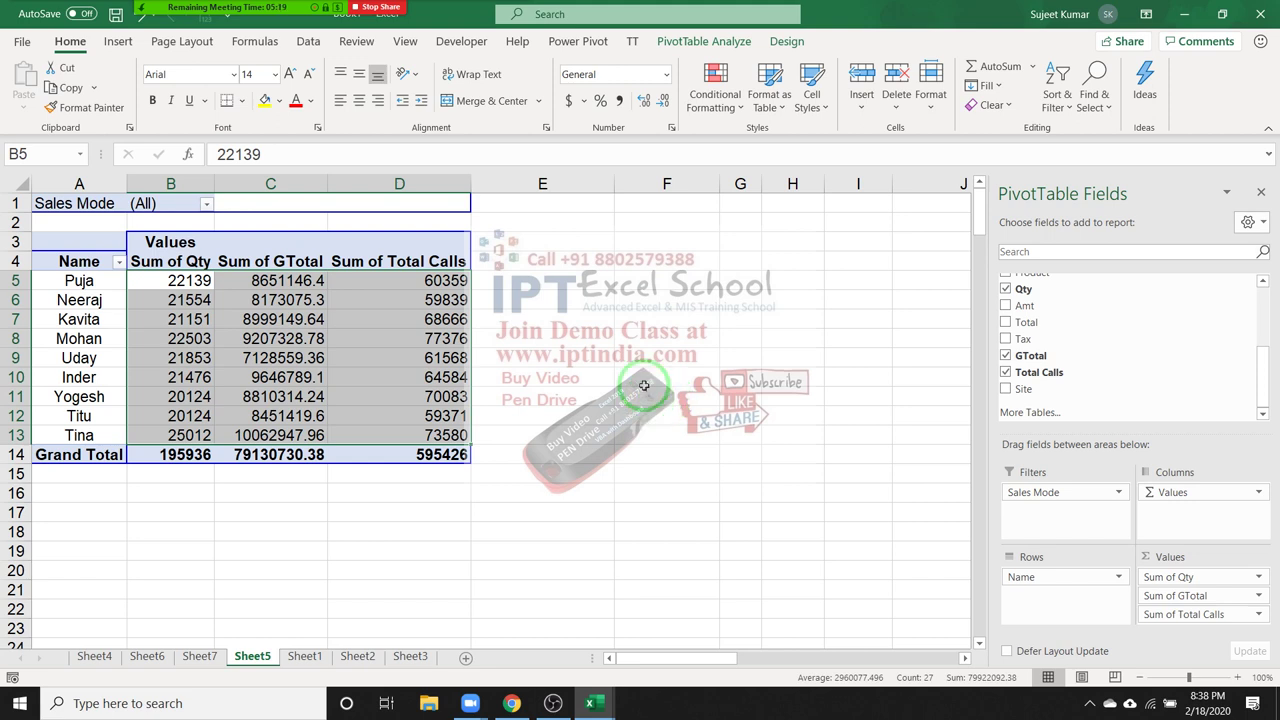
drag(667, 397, 1183, 572)
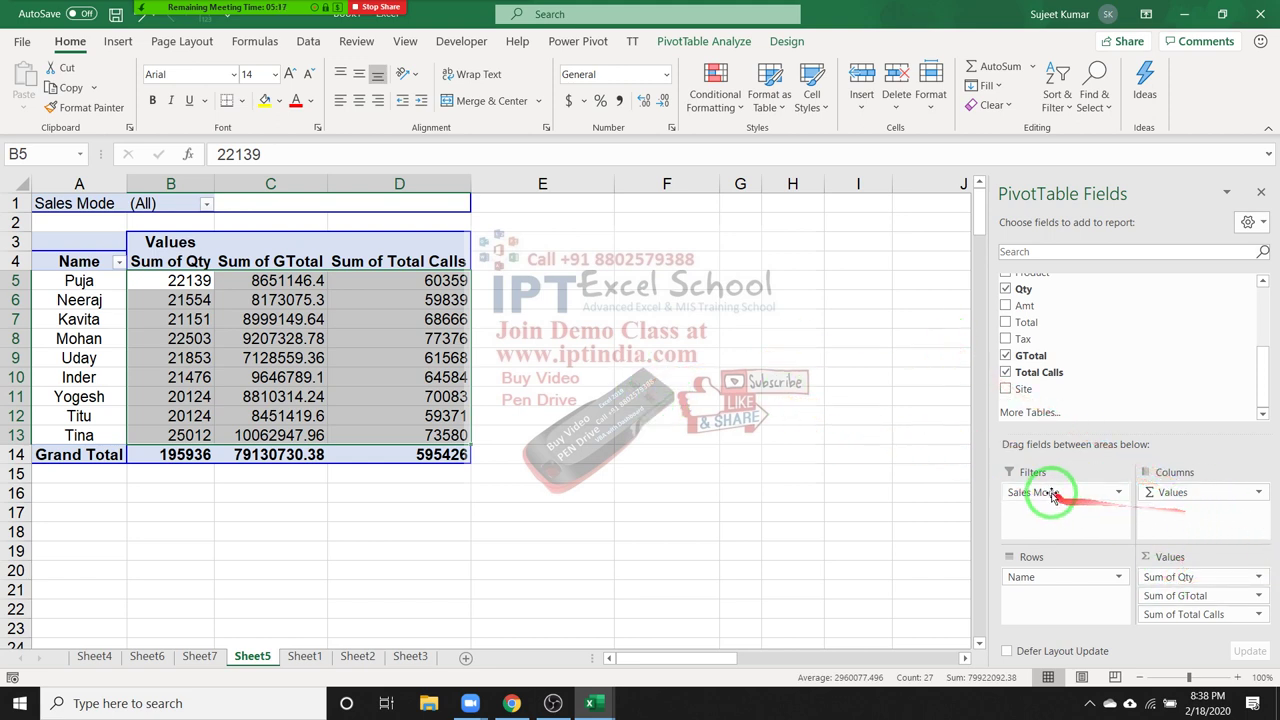
drag(1050, 468, 1033, 474)
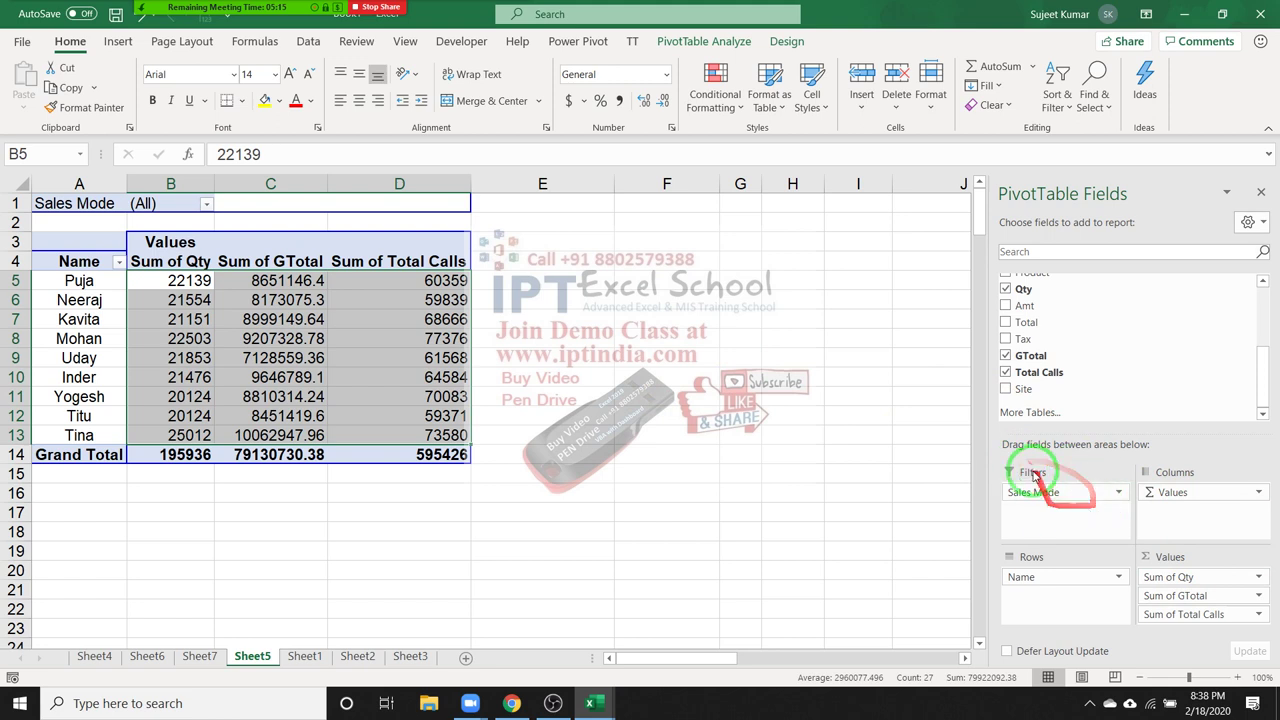
click(270, 319)
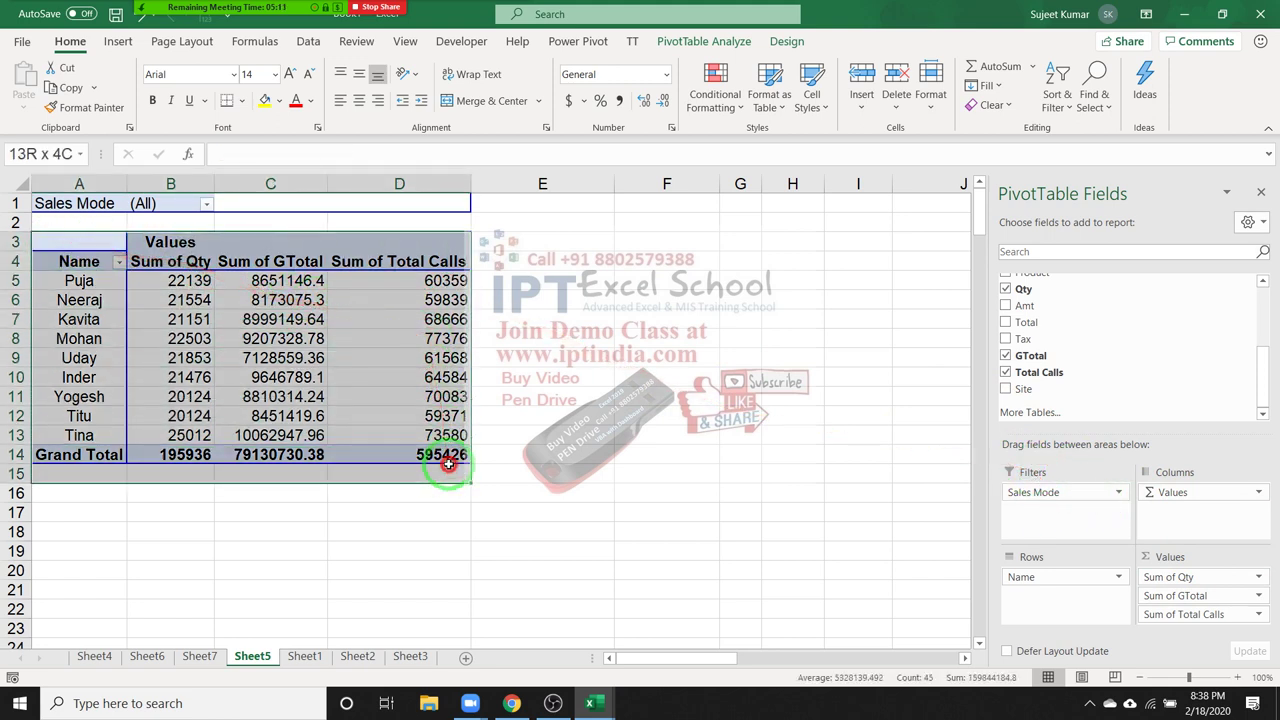
- Filter the pivot's Sales Mode to Affileted, undoing an accidental removal of Name from Rows
drag(52, 243, 447, 452)
click(357, 377)
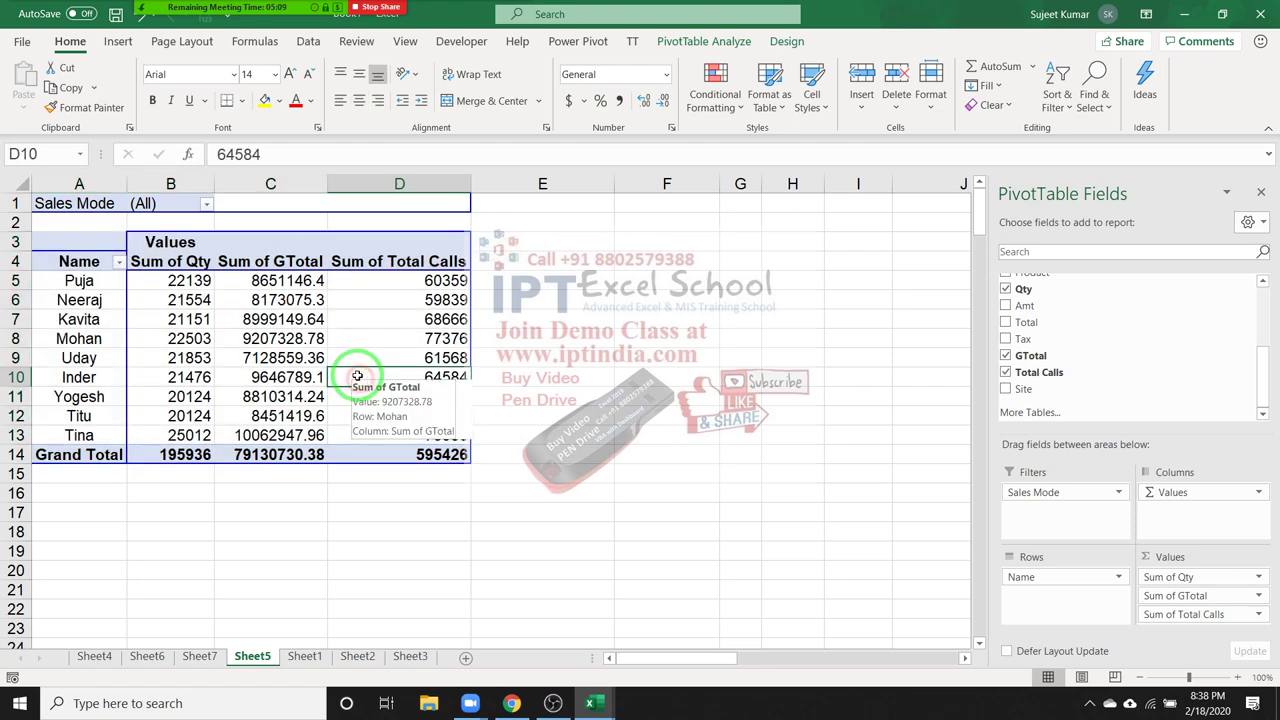
click(207, 204)
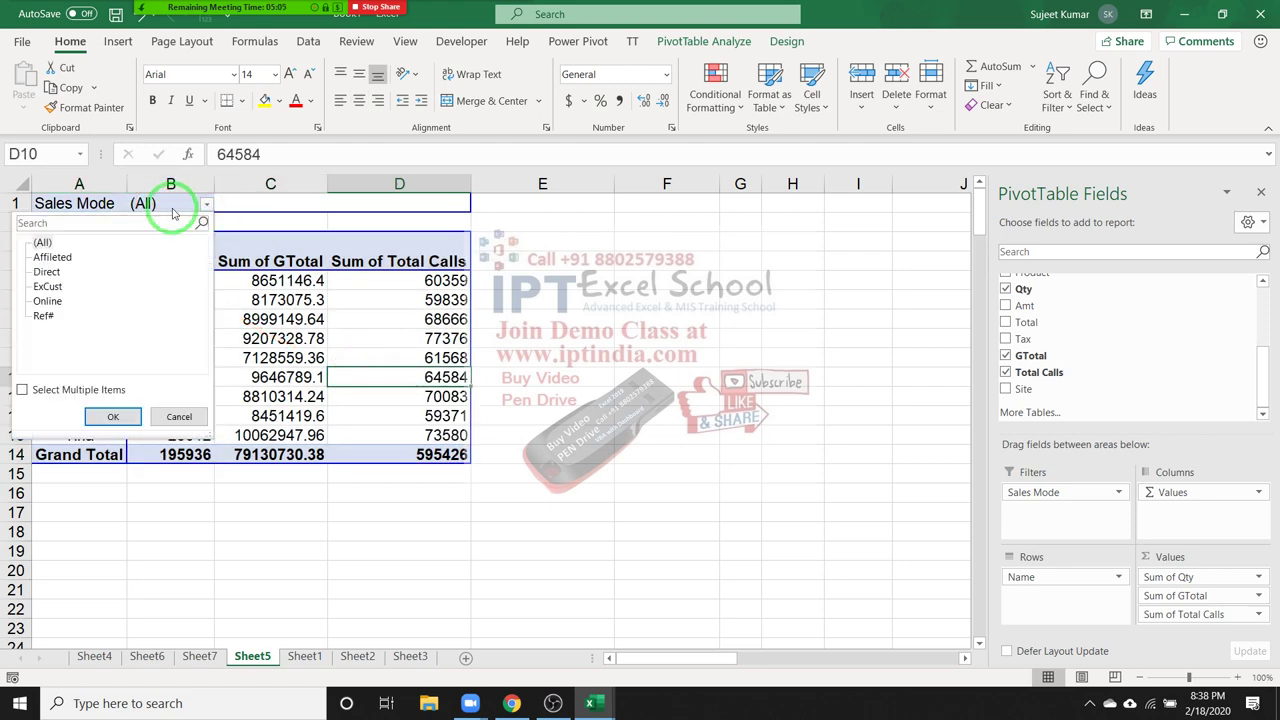
click(52, 257)
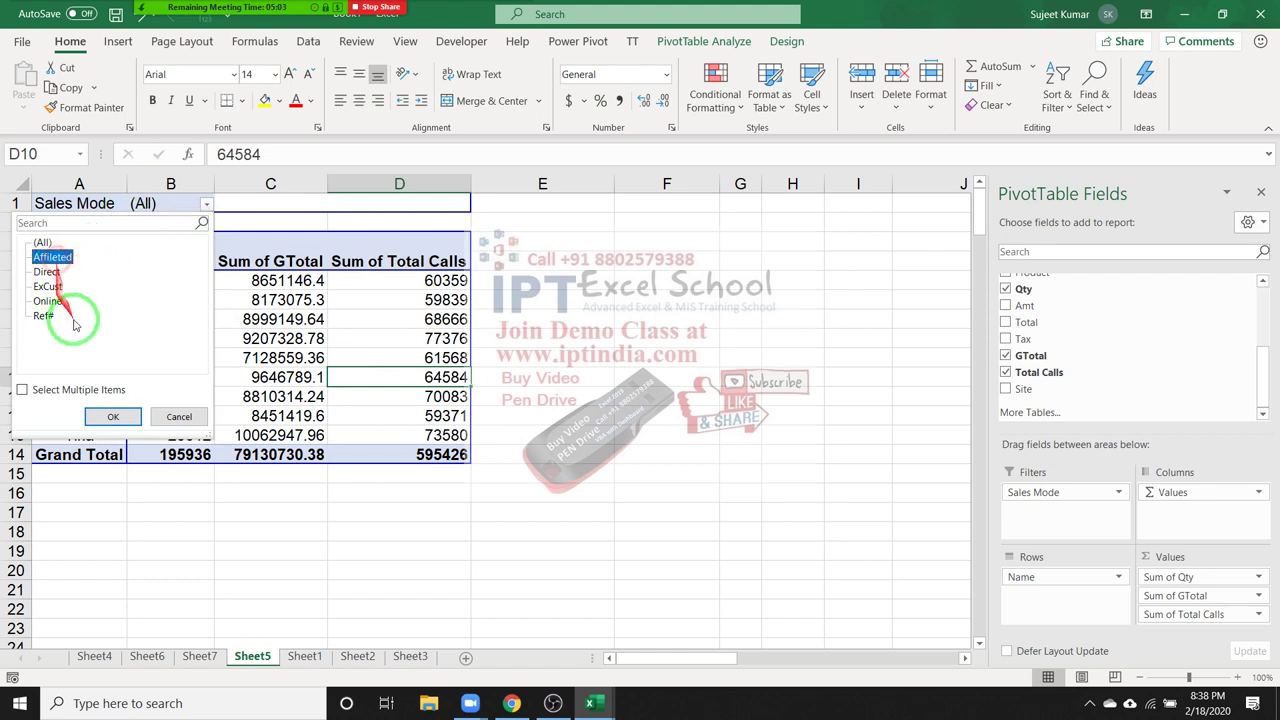
click(113, 416)
click(81, 266)
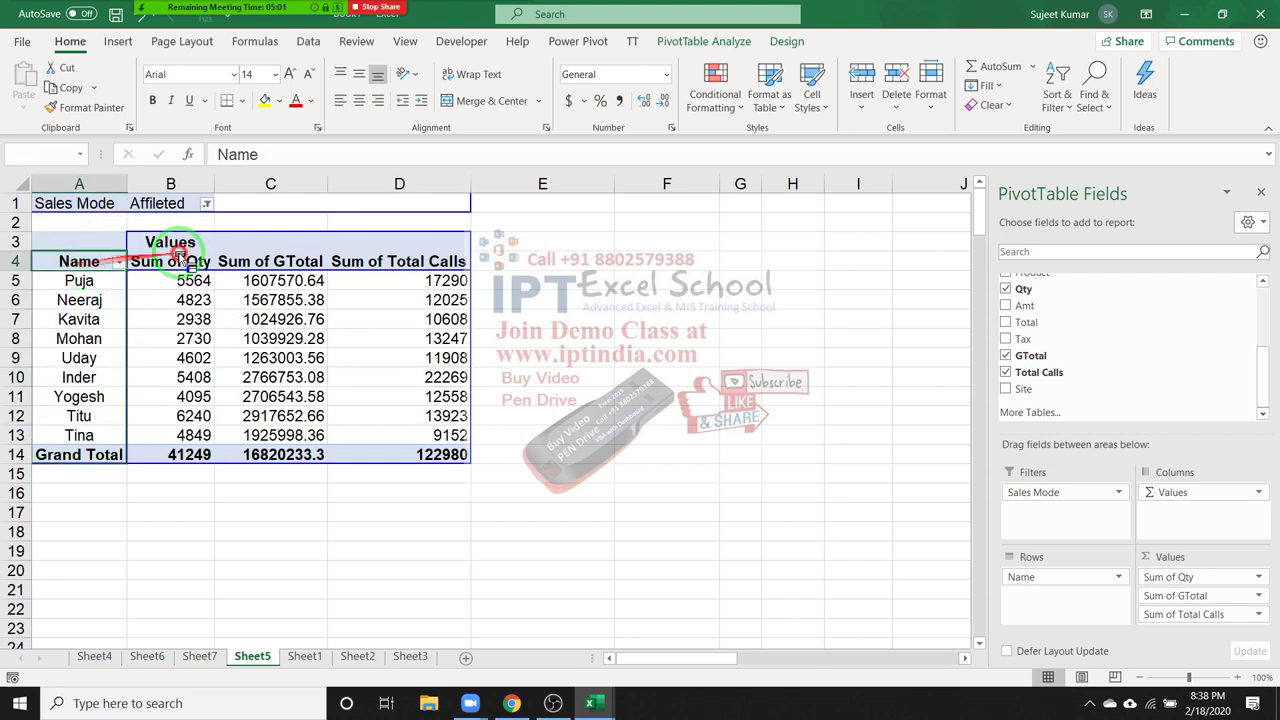
drag(441, 365, 443, 363)
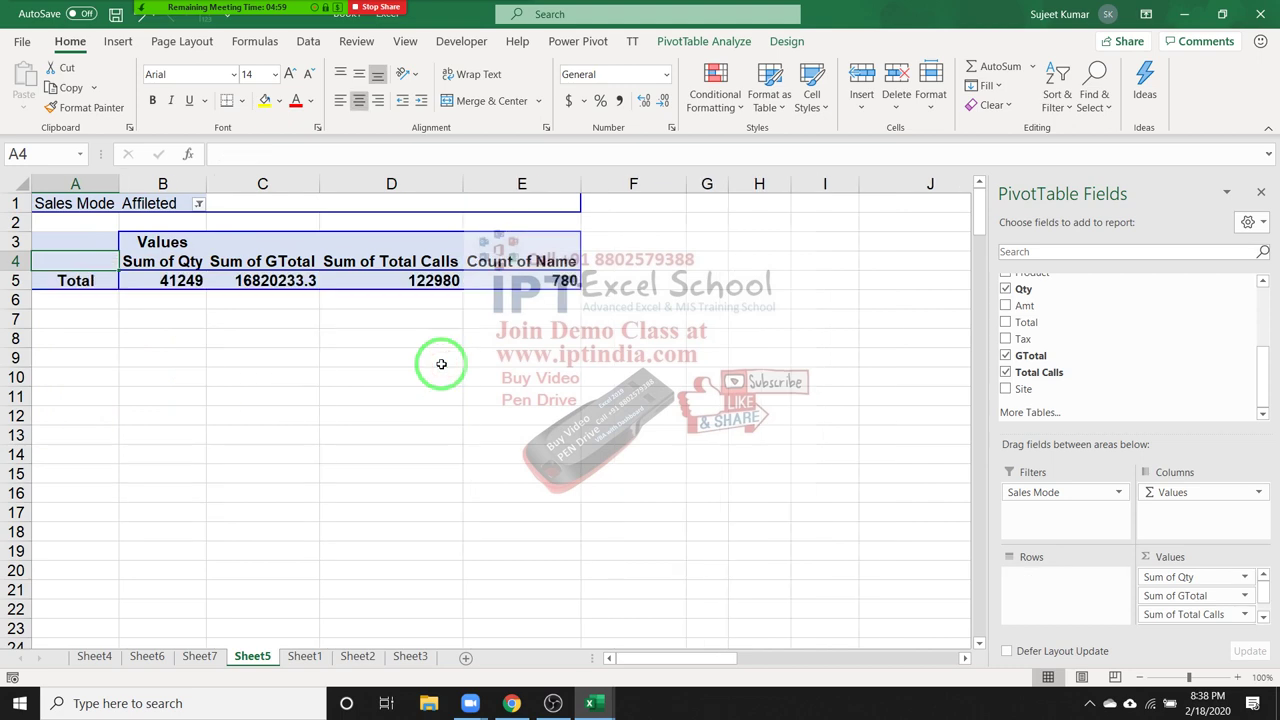
key(ctrl+z)
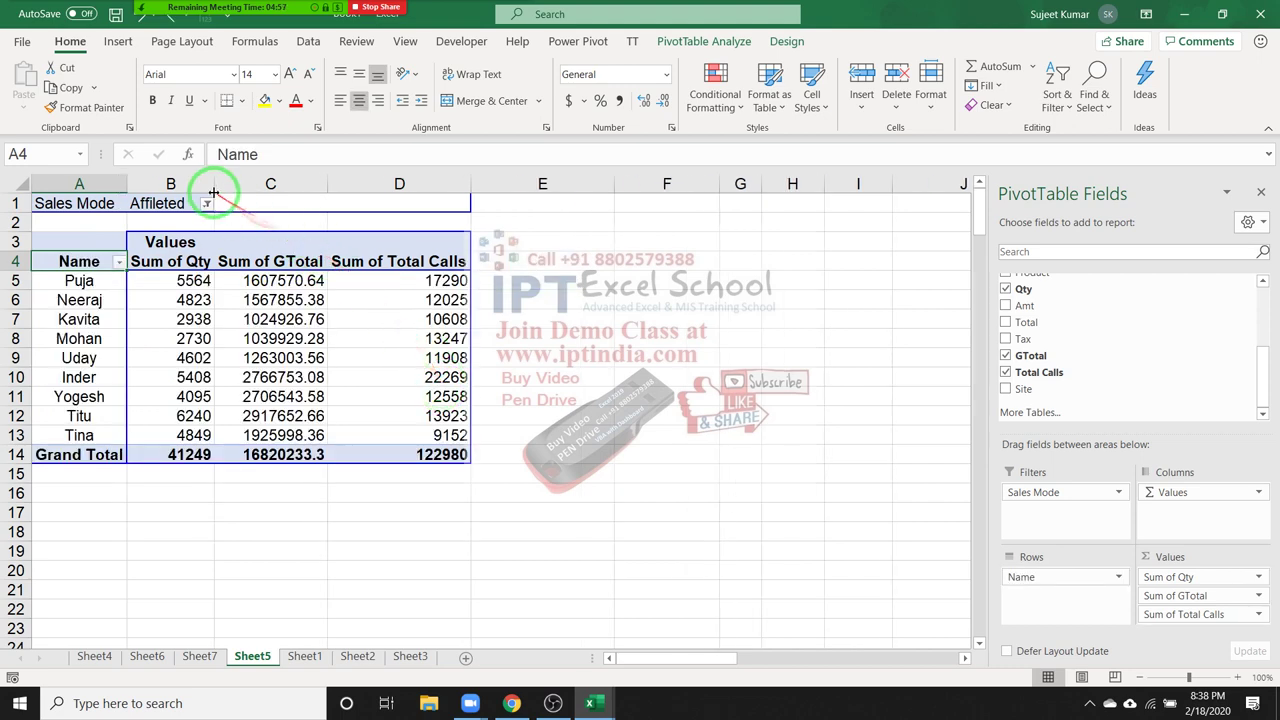
- Allow multiple items in the Sales Mode filter and include both Affileted and Online
click(205, 203)
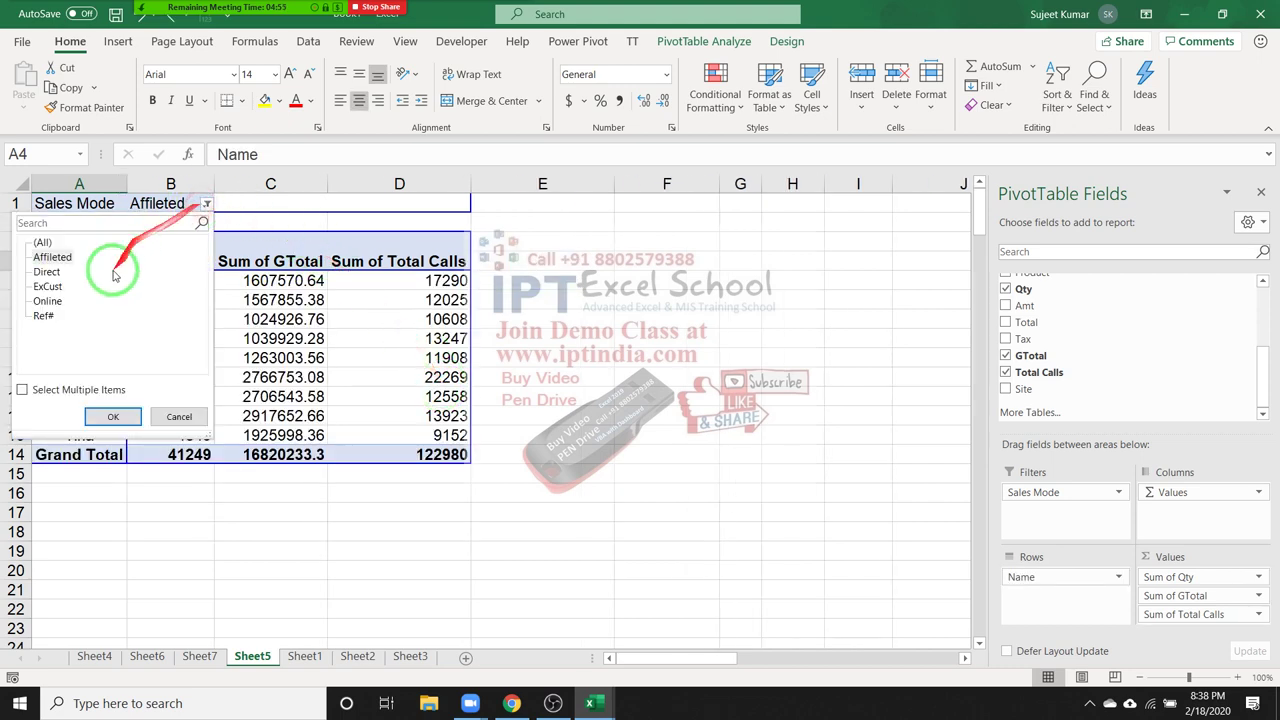
click(42, 392)
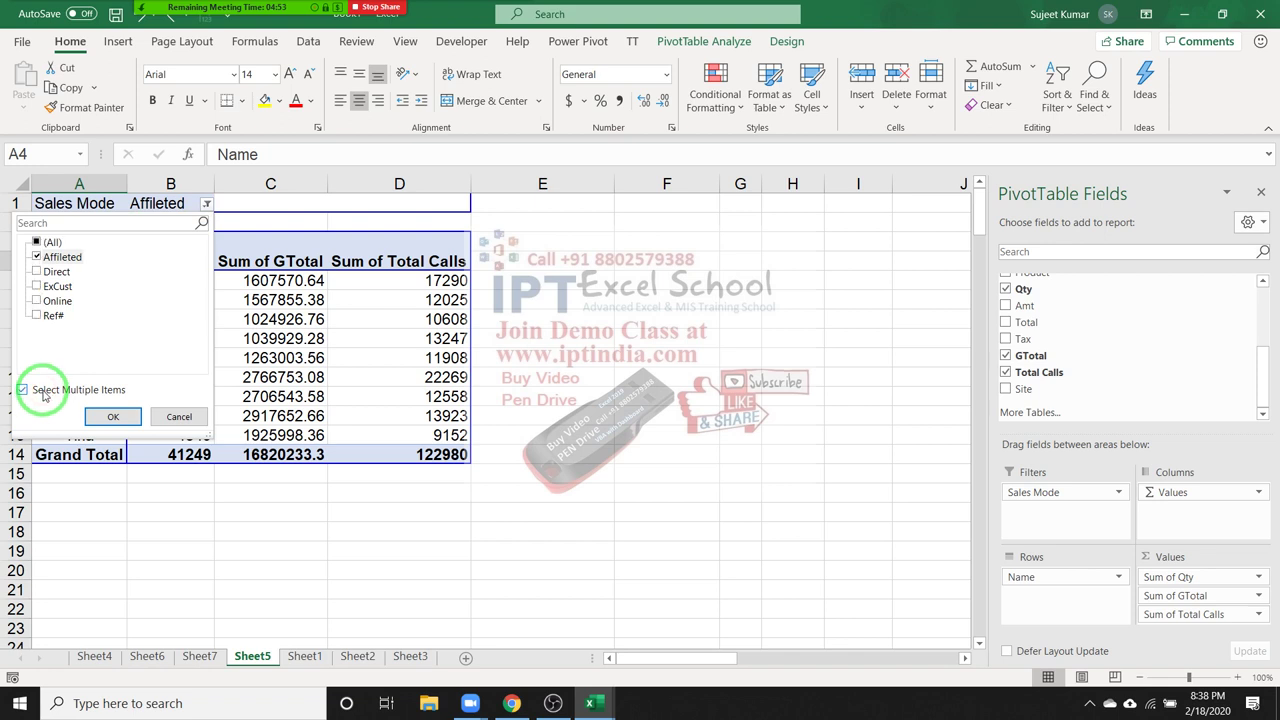
click(37, 300)
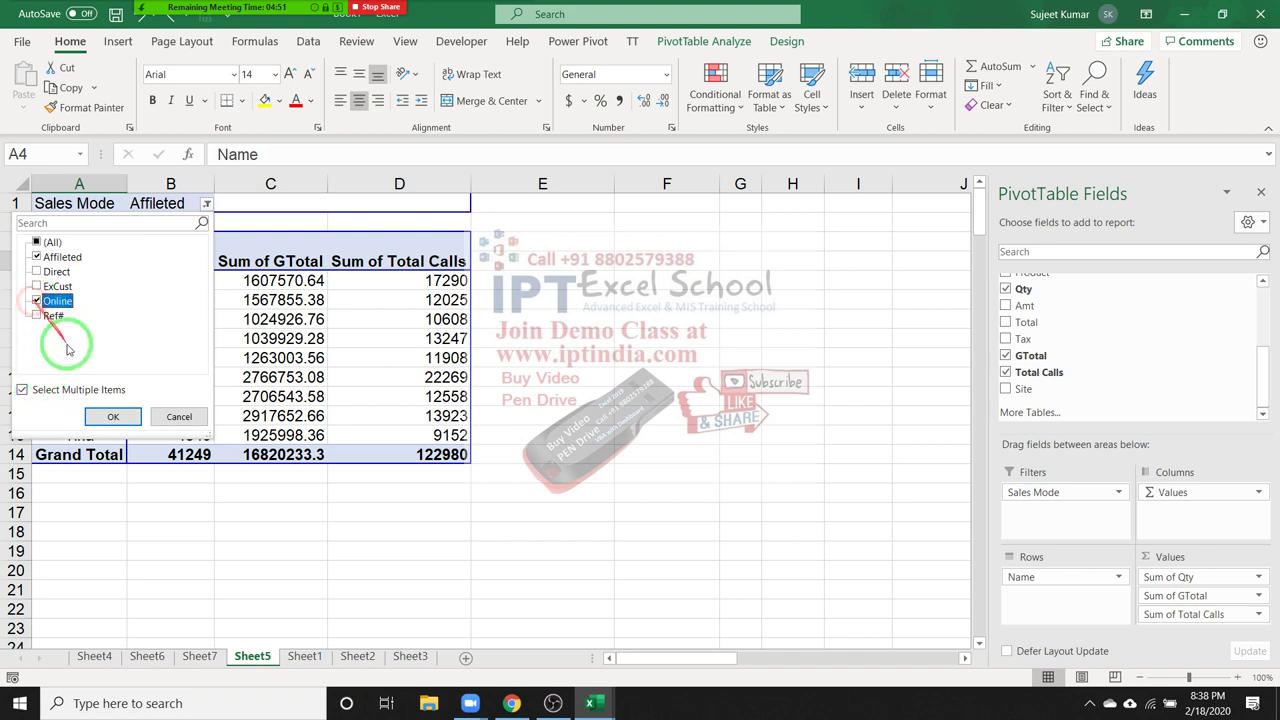
click(104, 420)
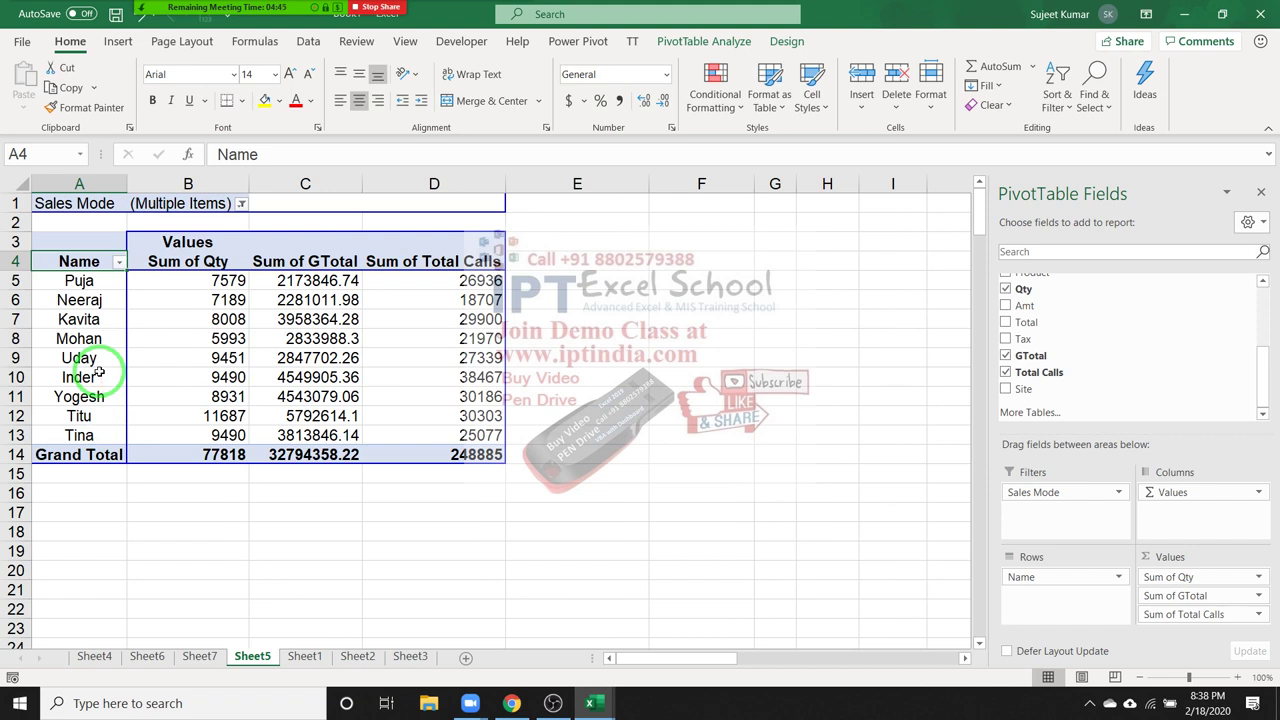
- Select Inder's Sum of Qty cell in the pivot and bring up the Insert ribbon's chart commands
click(235, 376)
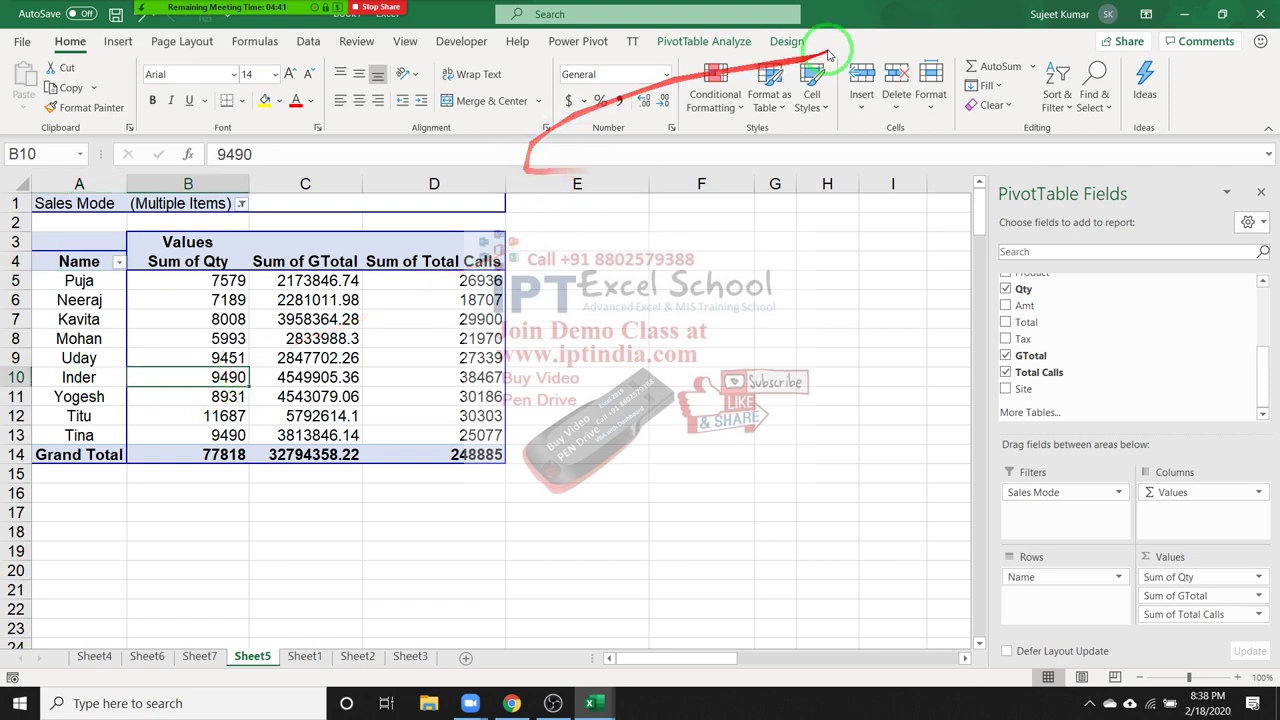
click(715, 41)
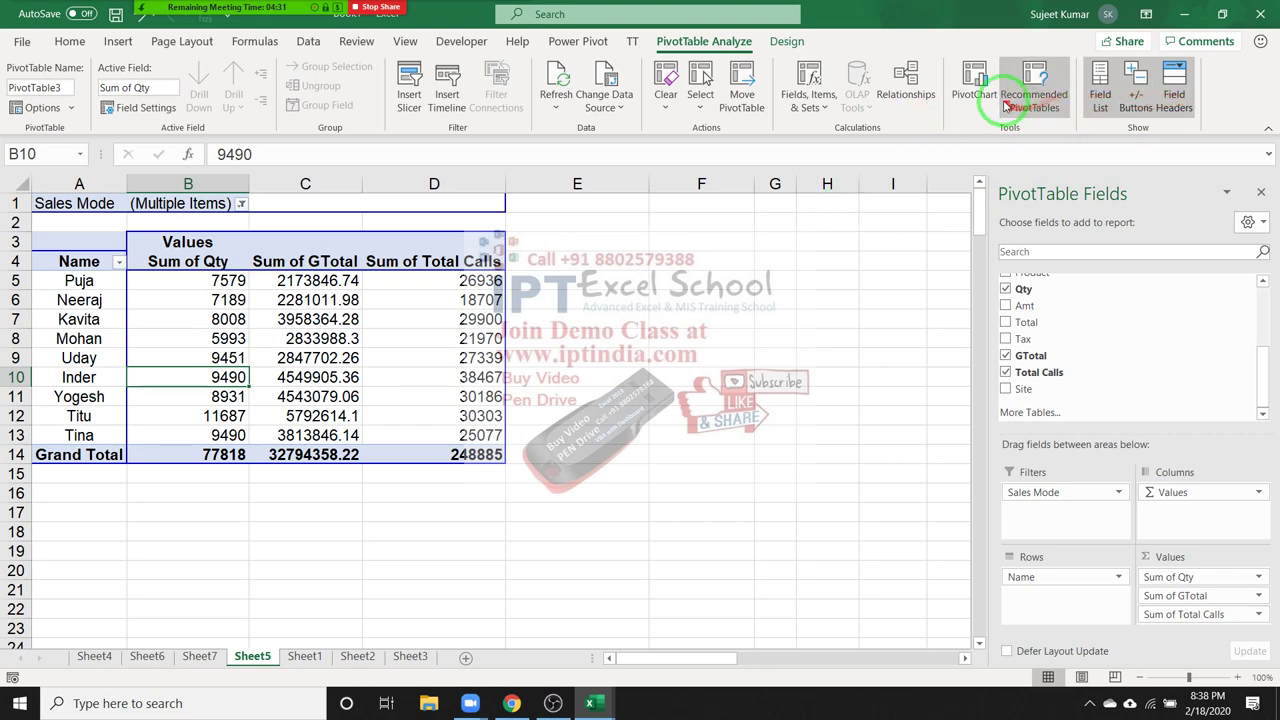
click(4, 7)
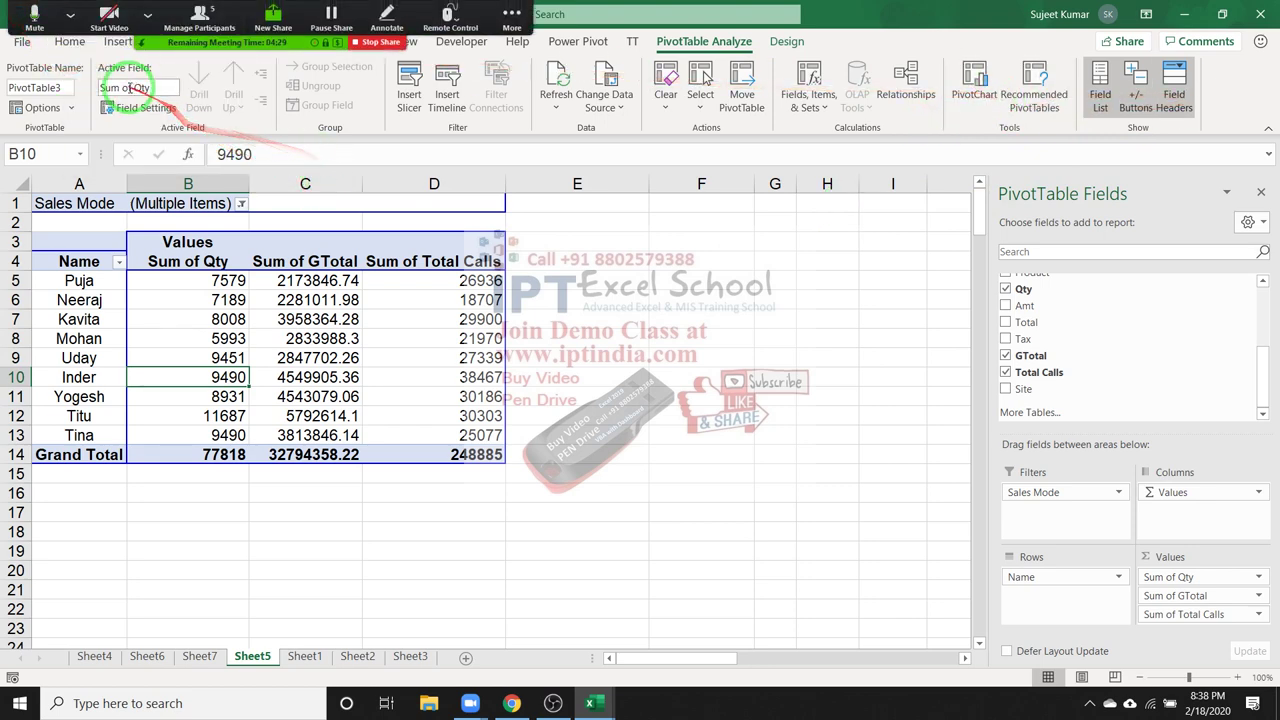
click(113, 43)
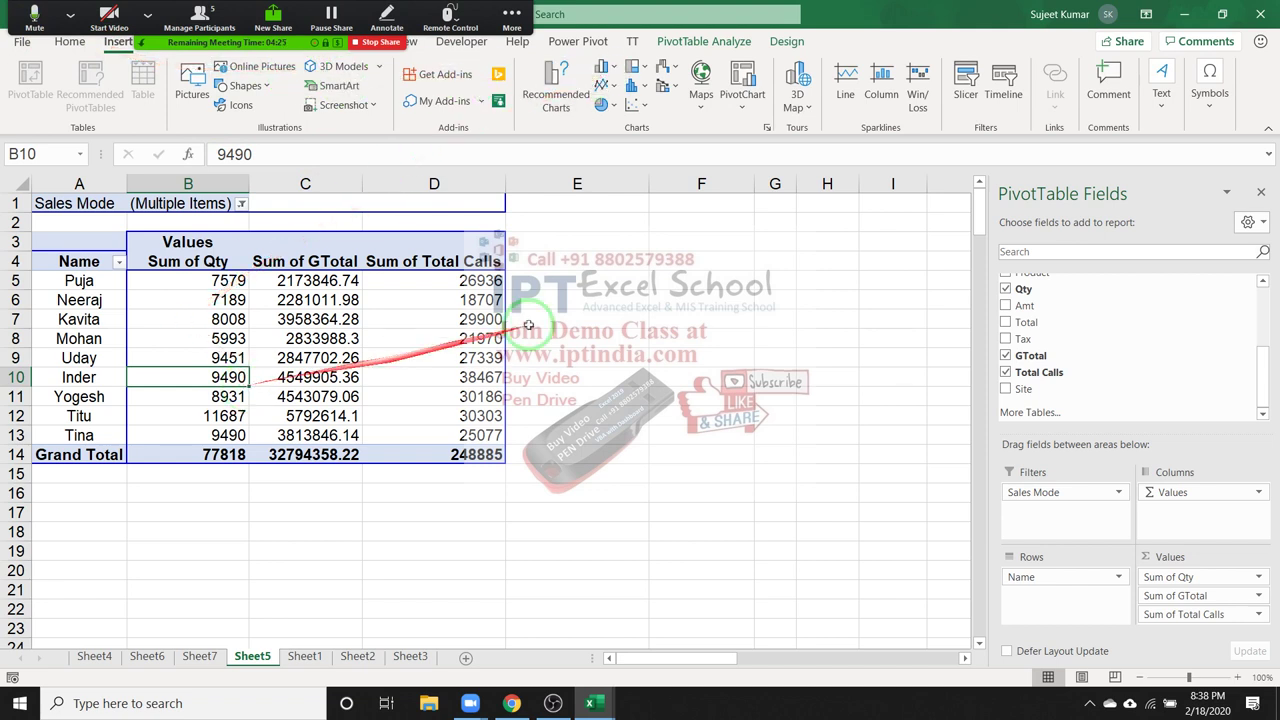
- Insert a 2-D Clustered Column PivotChart from the Sheet5 pivot and shift it right
click(604, 67)
click(615, 125)
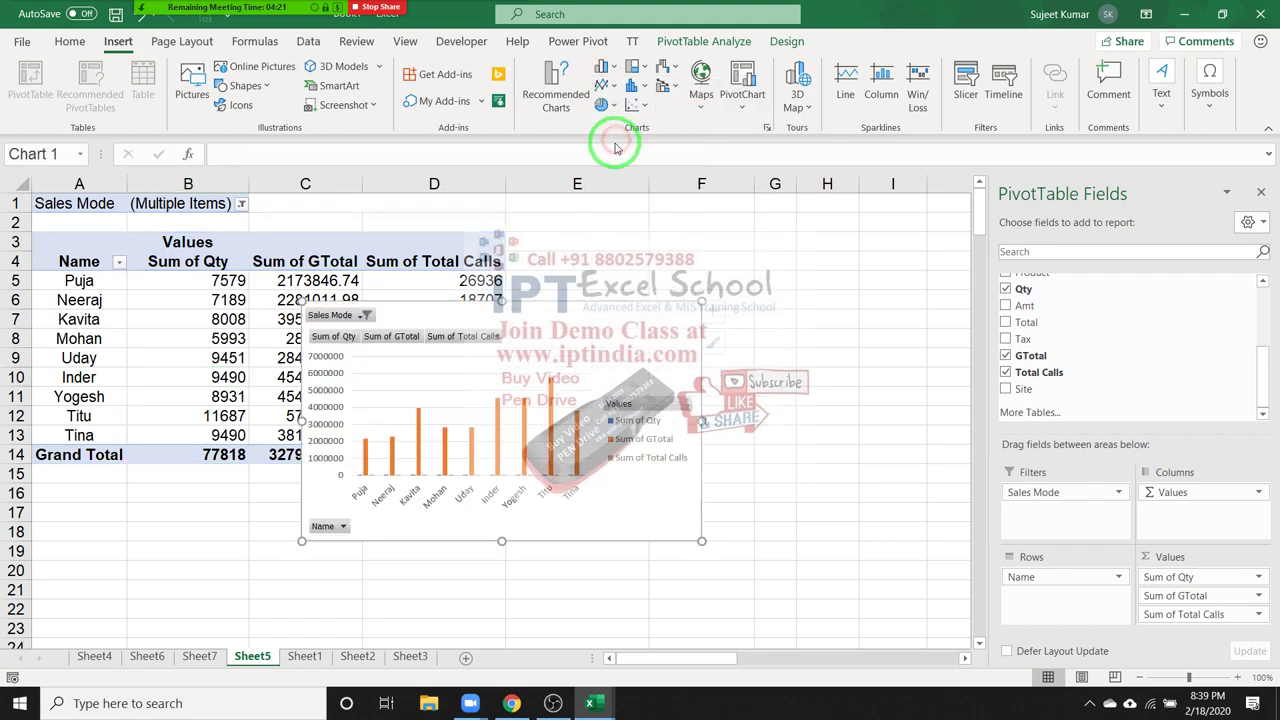
drag(629, 324, 845, 236)
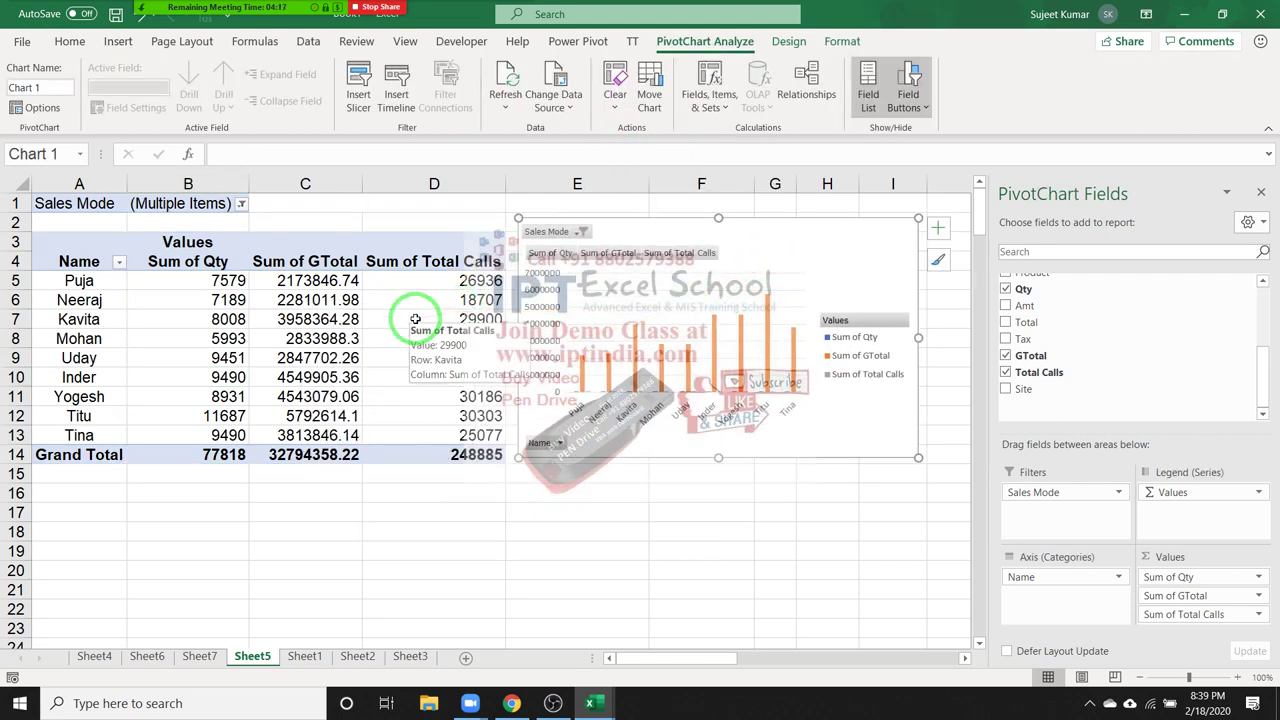
- Remove Sum of Total Calls and Sum of GTotal, move Sales Mode to the axis, and enlarge the chart
click(468, 319)
click(1195, 579)
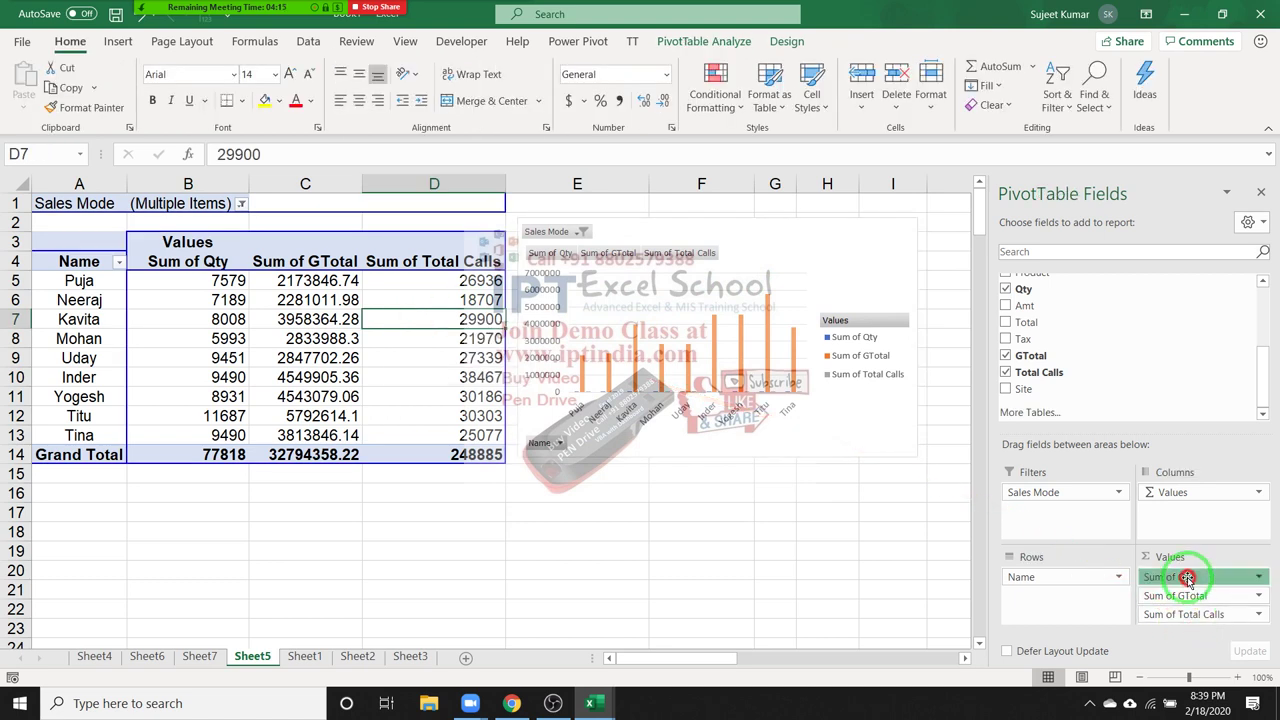
drag(1199, 617, 1145, 378)
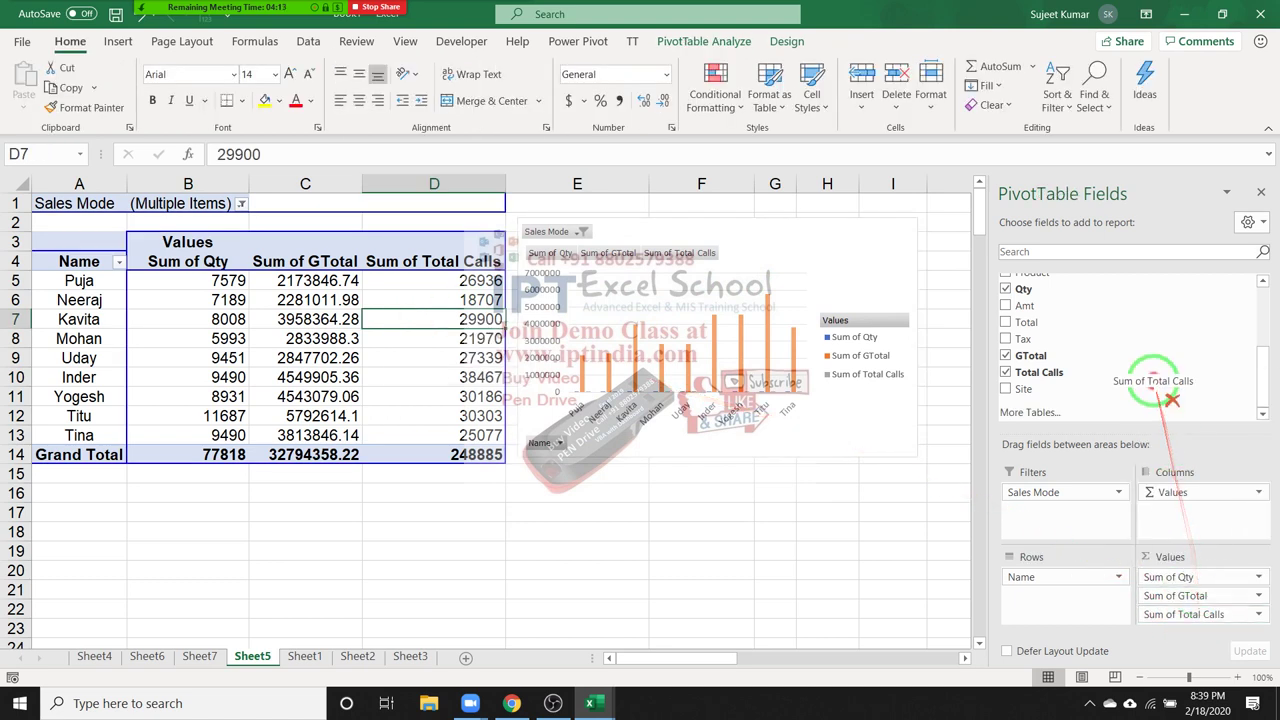
drag(1198, 597, 1160, 395)
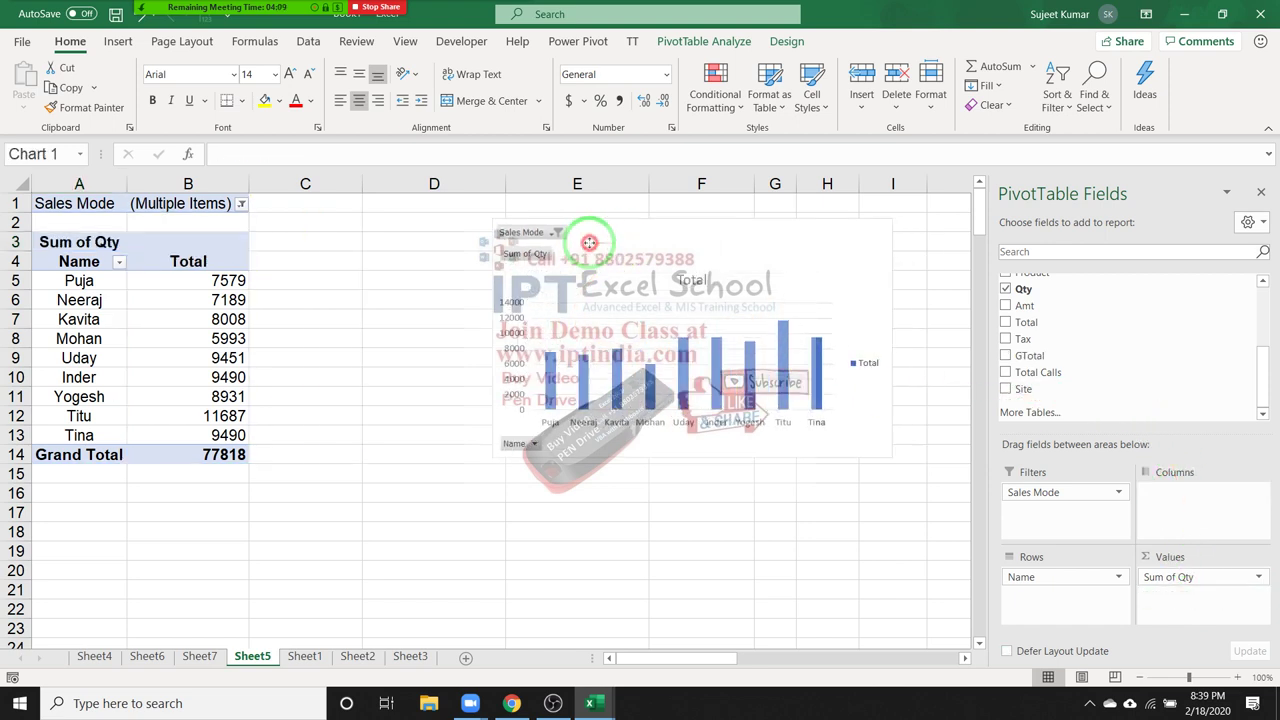
drag(585, 245, 518, 250)
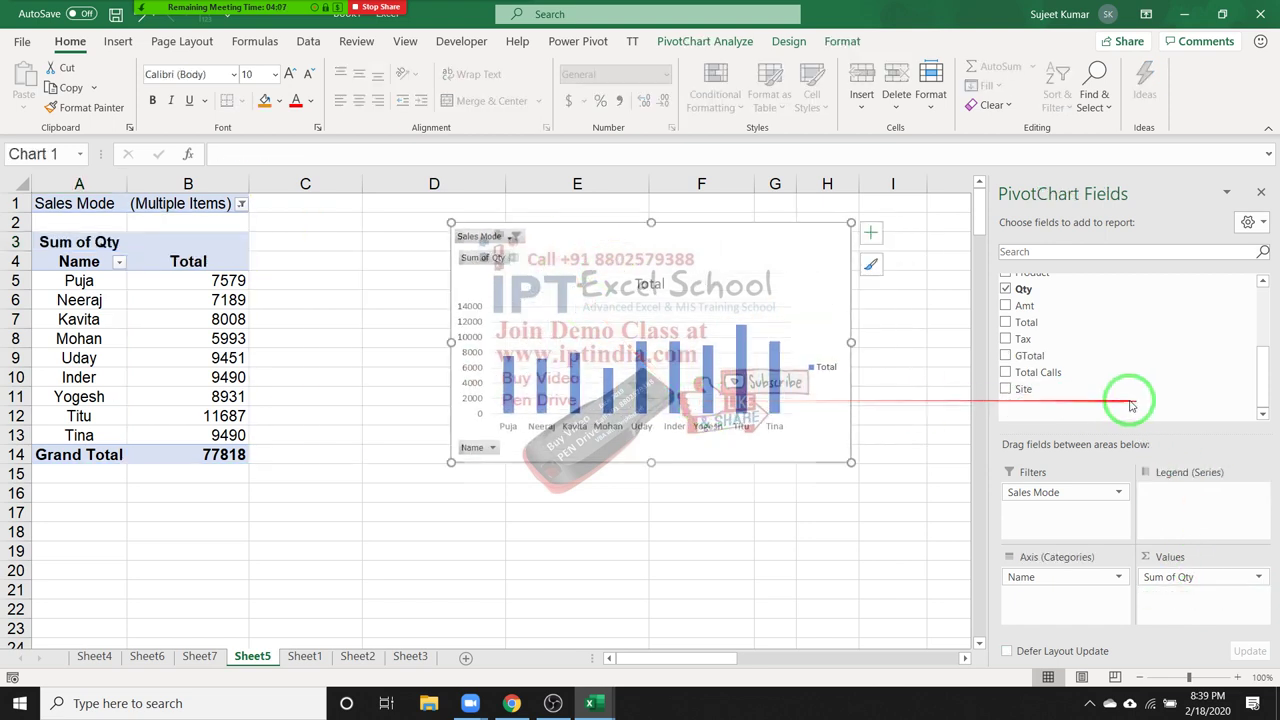
scroll(1068, 336, up, 3)
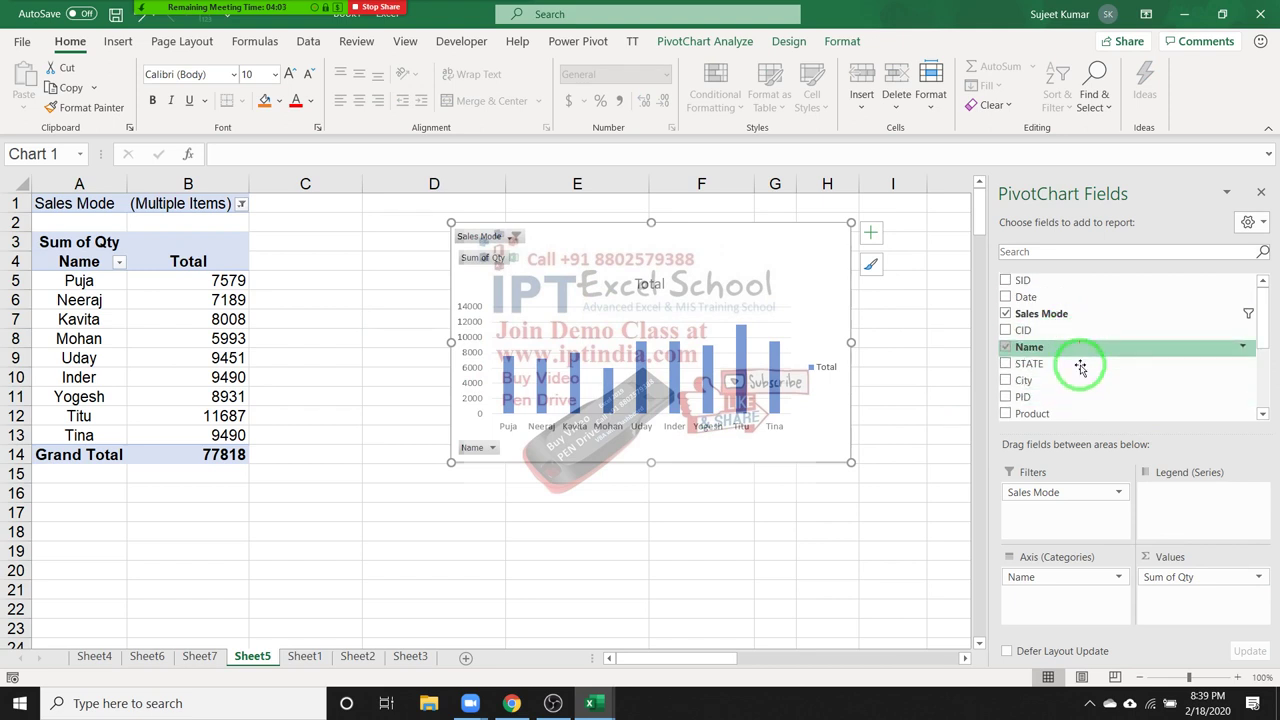
mouse_move(1080, 492)
mouse_down()
mouse_move(1096, 575)
mouse_move(1086, 594)
mouse_up()
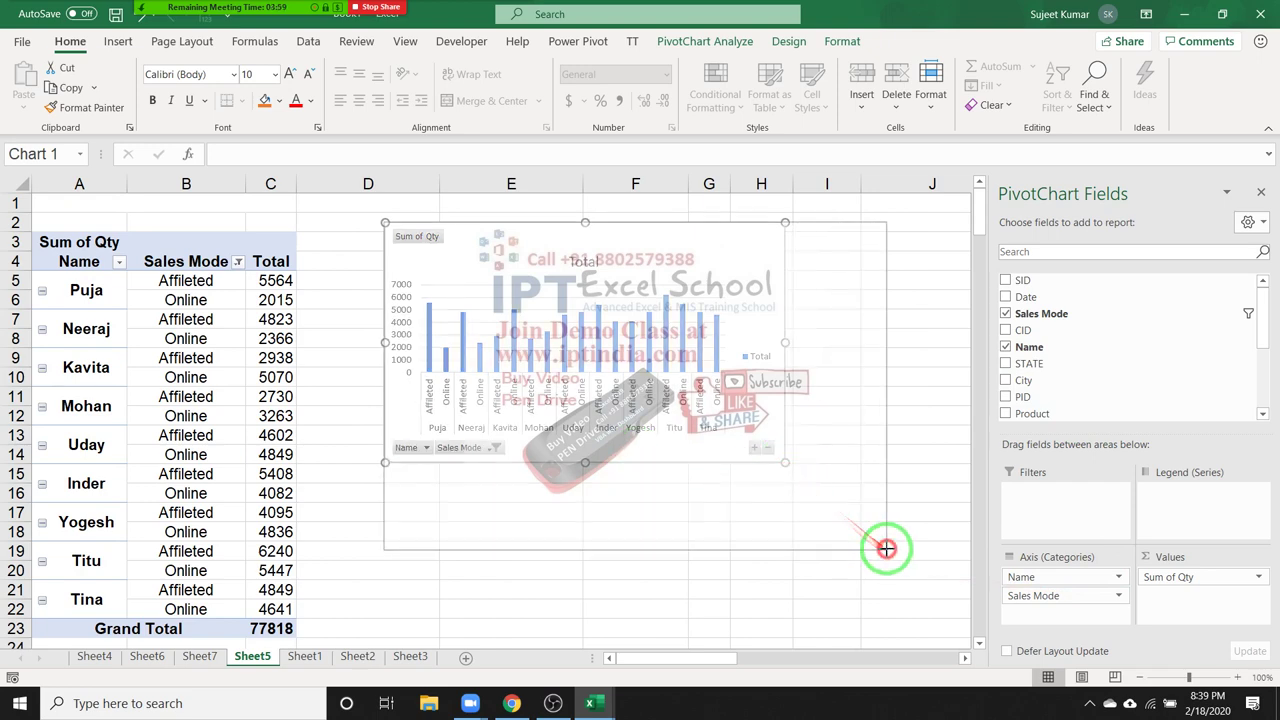
drag(785, 463, 887, 550)
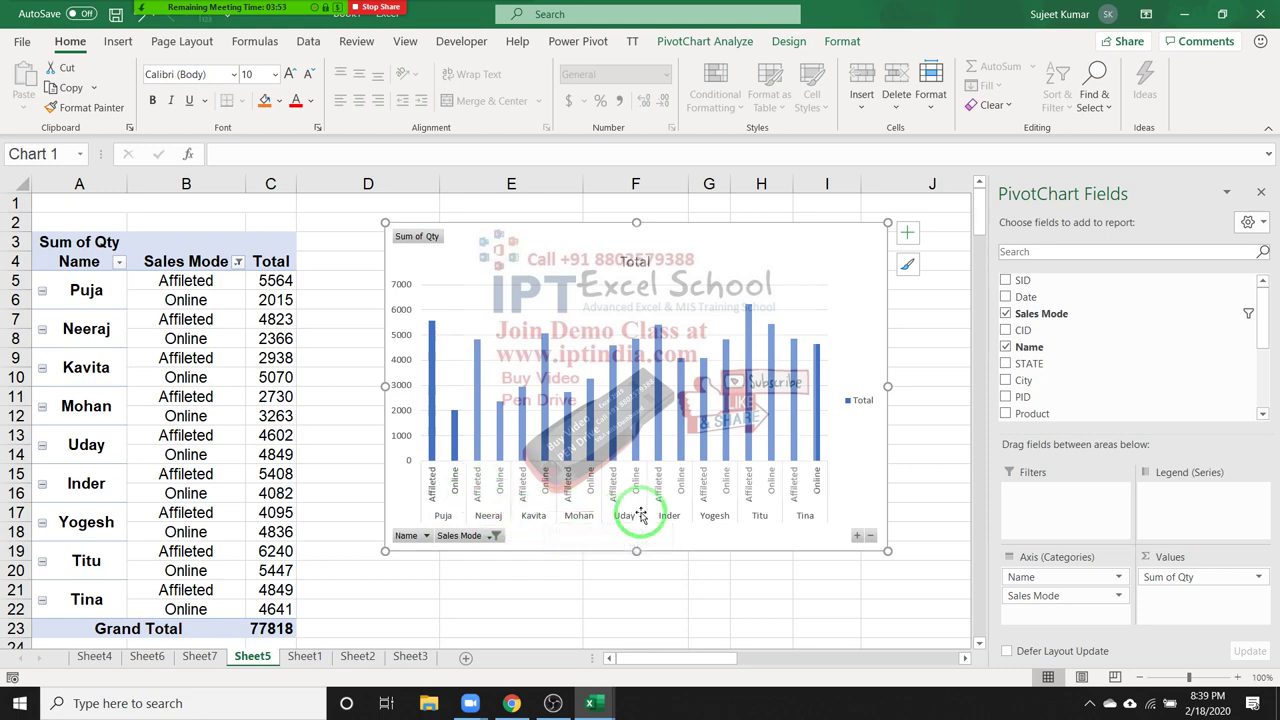
drag(467, 264, 440, 272)
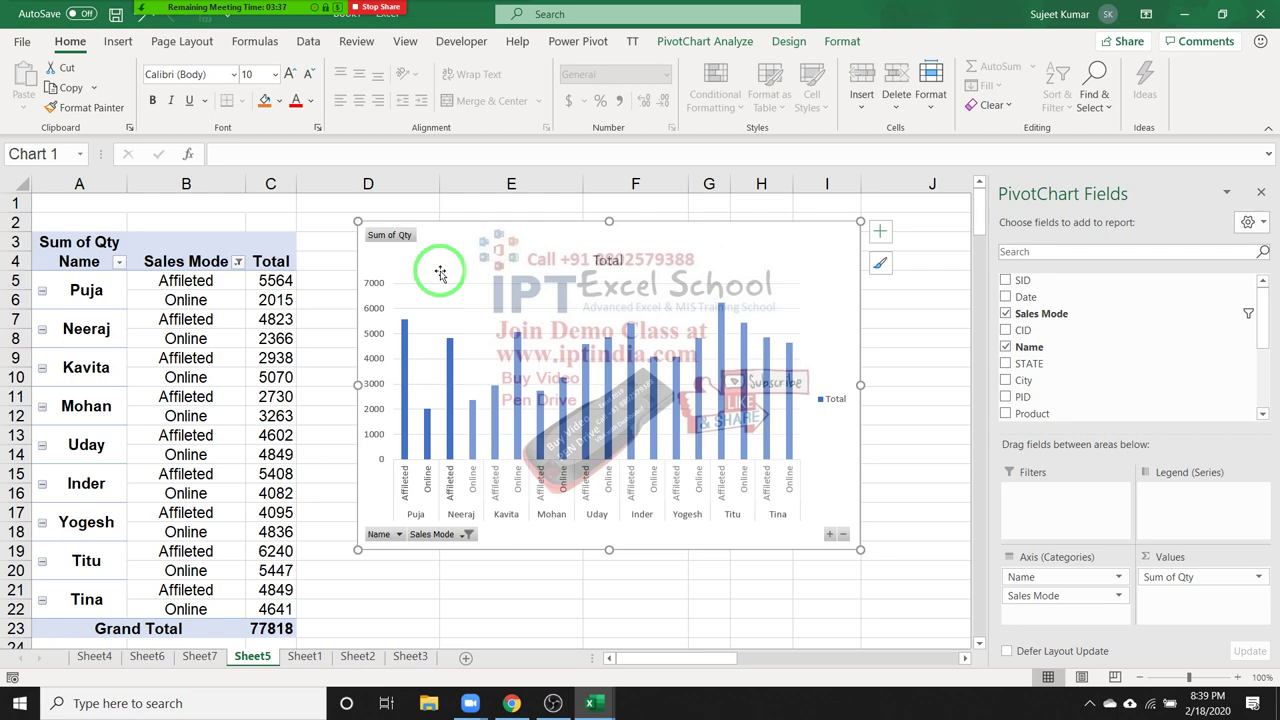
- Create a new PivotTable on a new sheet from the Sheet1 sales data
click(310, 658)
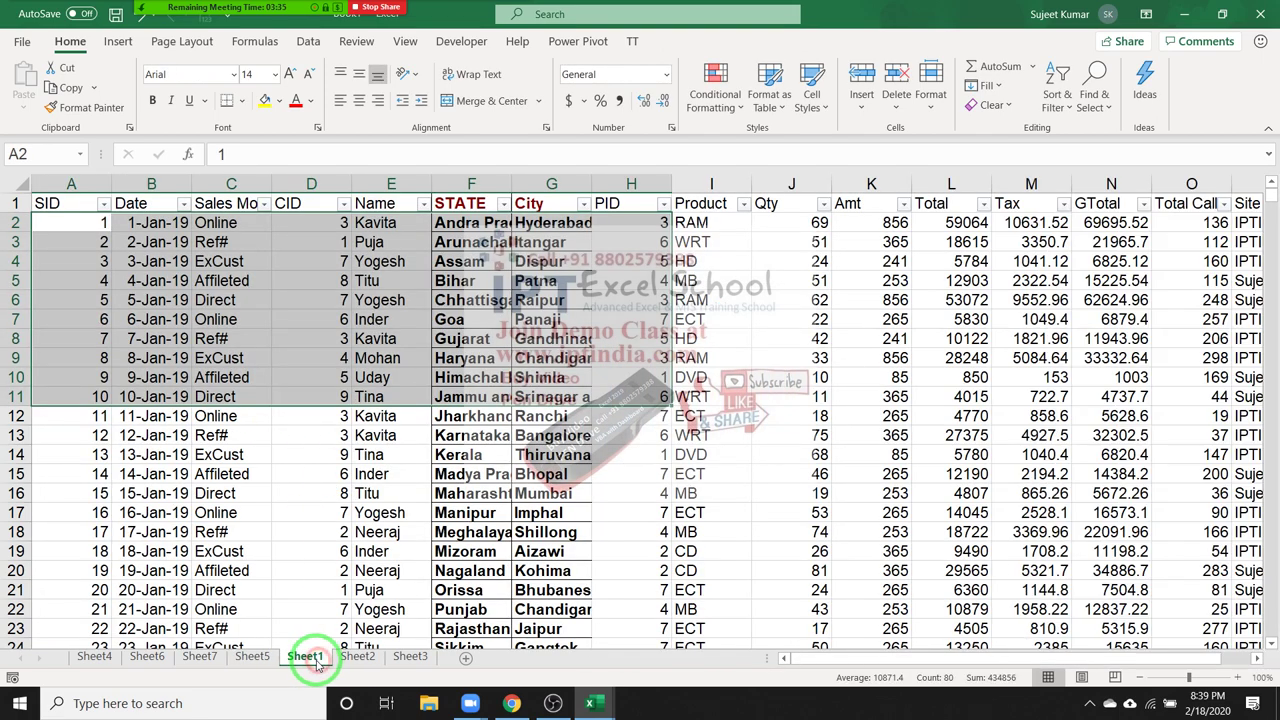
click(41, 203)
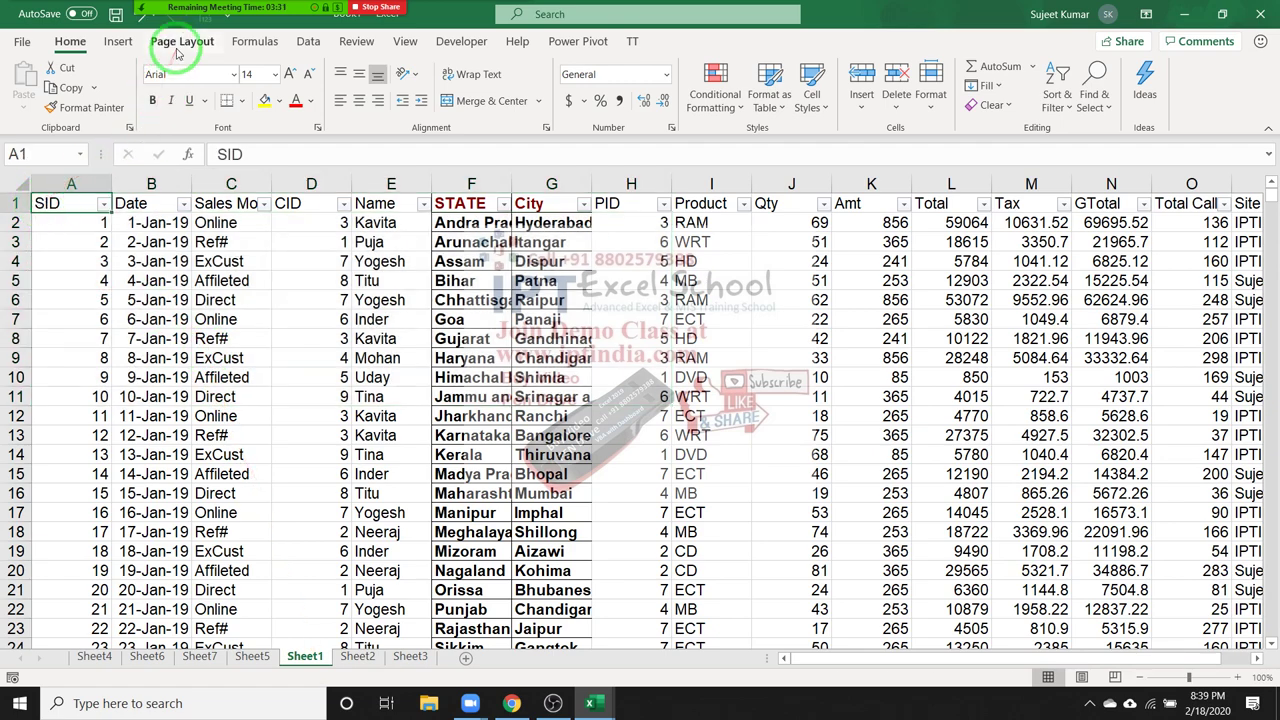
click(118, 41)
click(32, 85)
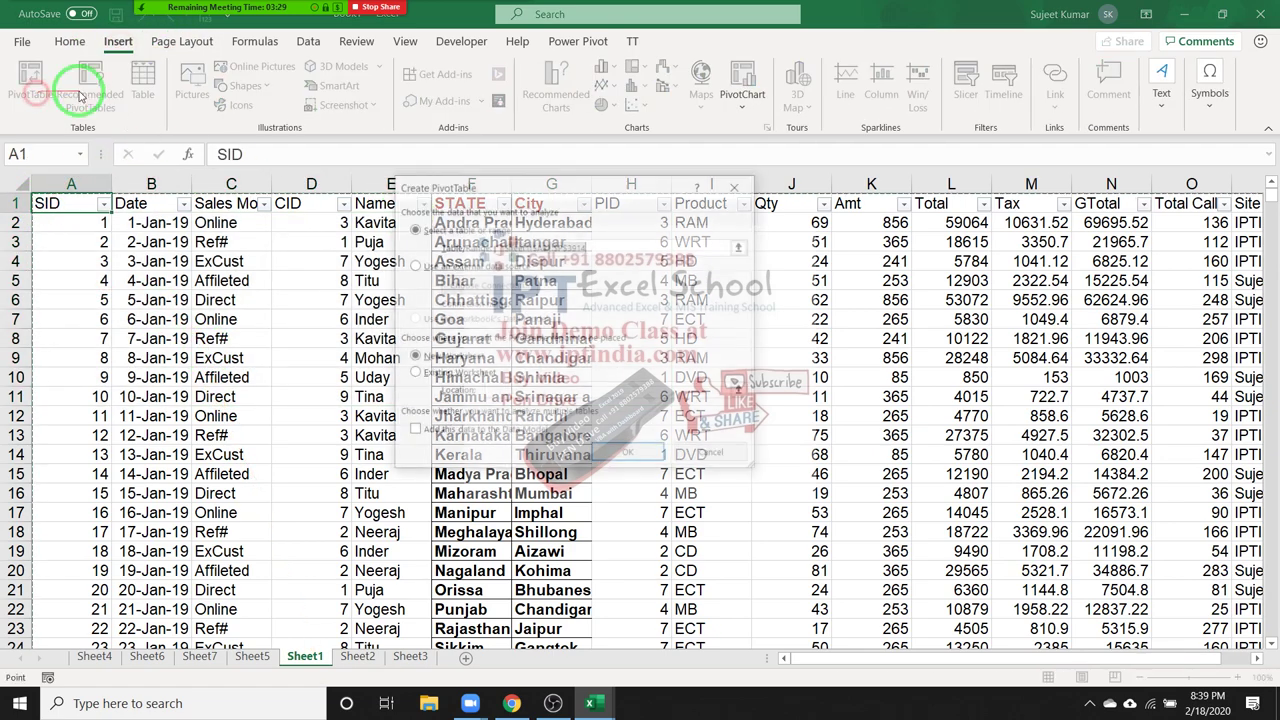
click(629, 461)
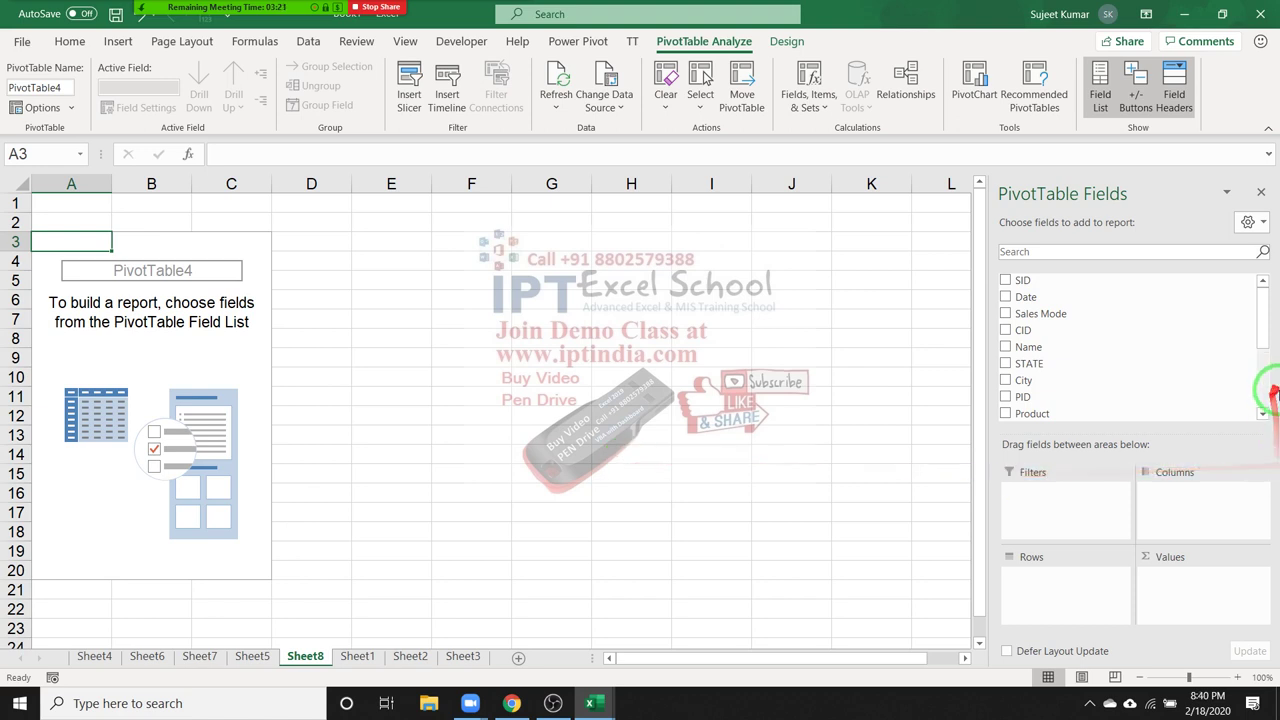
- Place Name in Rows and Amt in Values, giving Sum of Amt grand-totalling 1323205
drag(1265, 342, 1273, 425)
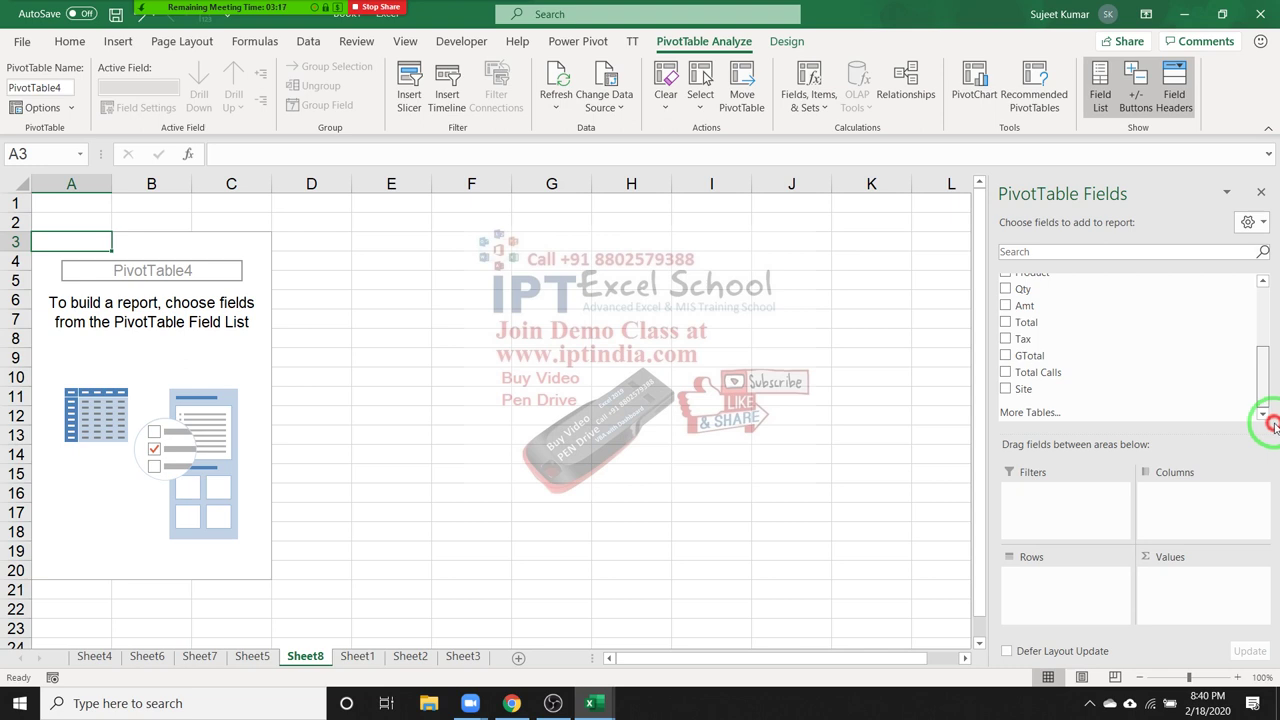
drag(1271, 416, 1265, 343)
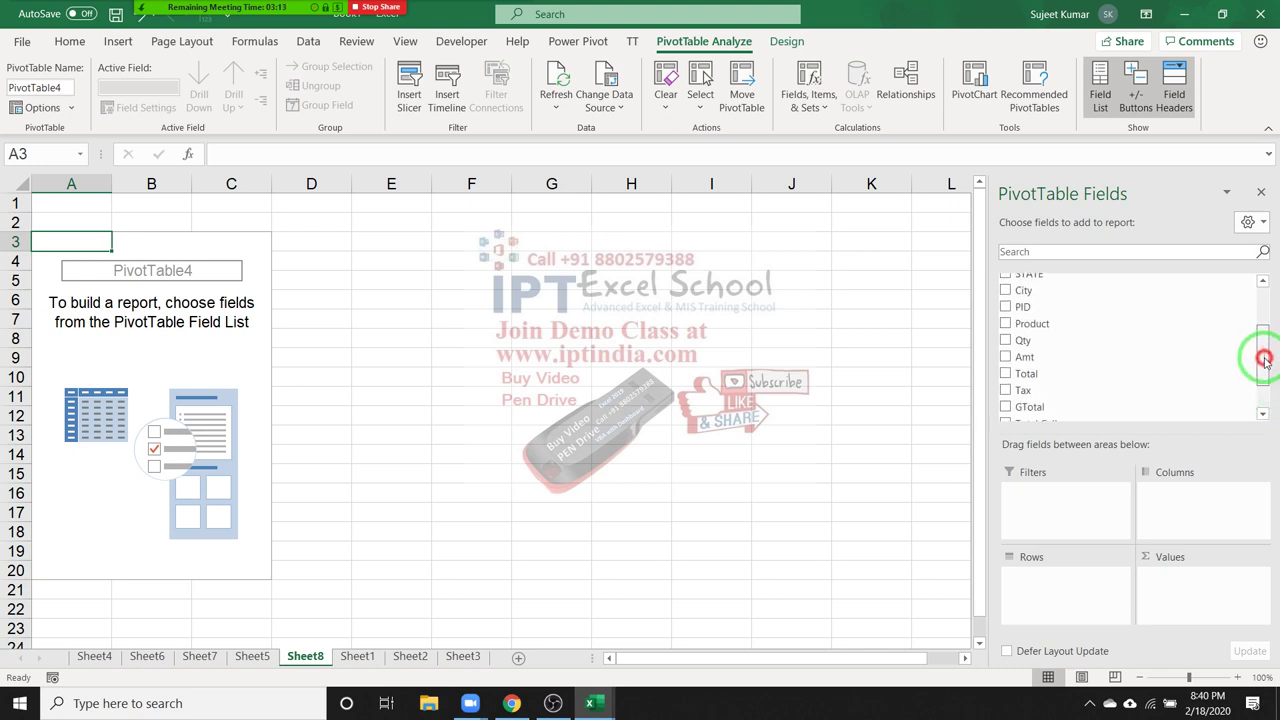
drag(1022, 297, 1041, 580)
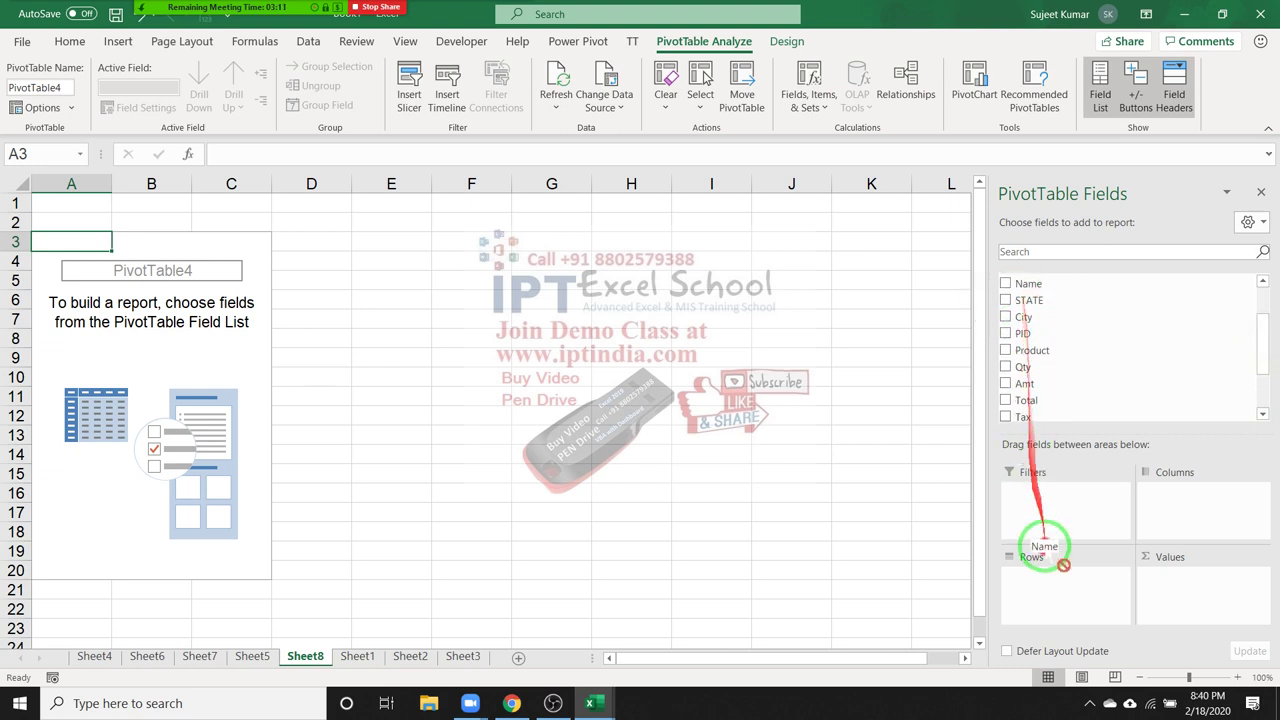
mouse_move(1025, 383)
mouse_down()
mouse_move(1221, 586)
mouse_move(1208, 582)
mouse_up()
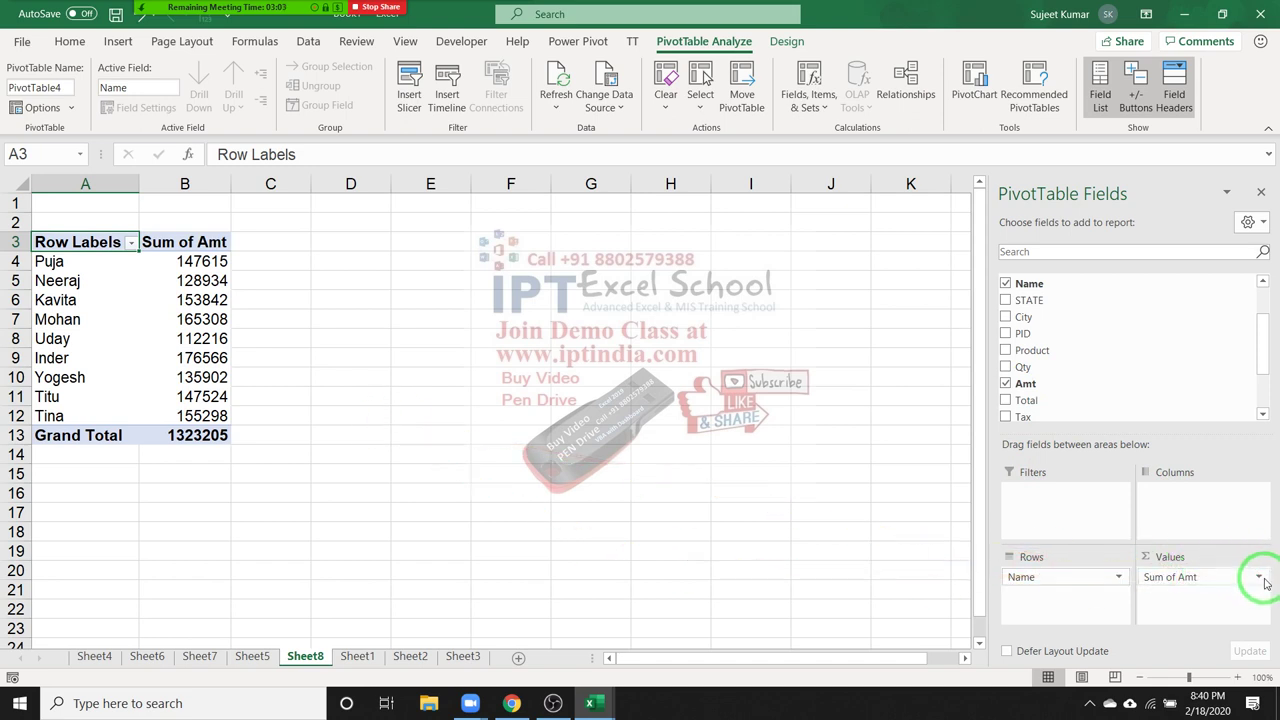
click(1259, 578)
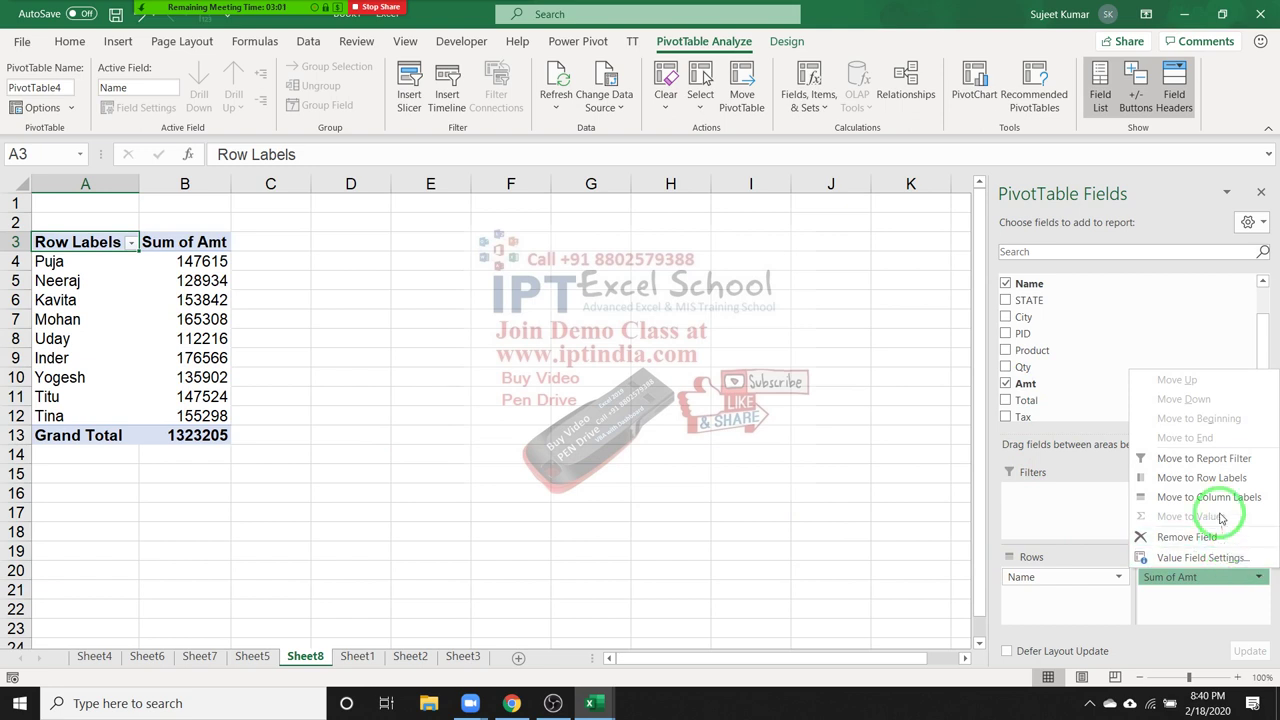
- Change the Amt value field summary from Sum to Average
click(1218, 557)
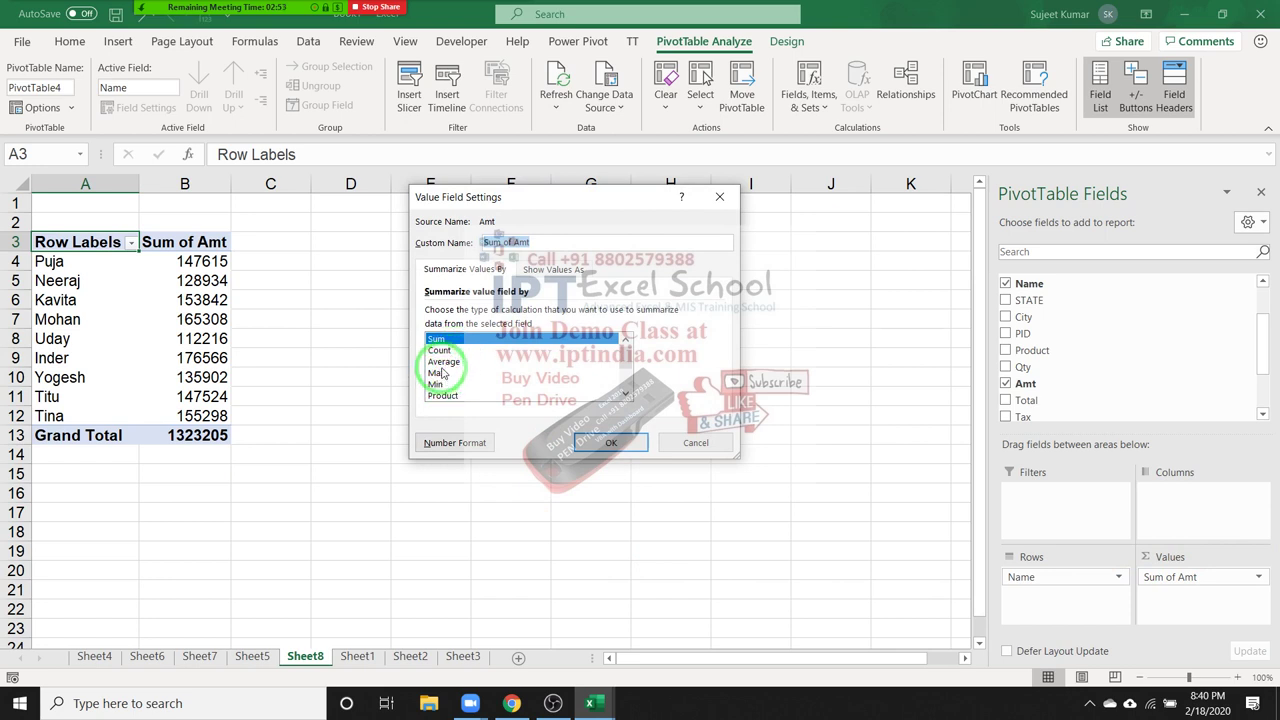
click(441, 372)
click(443, 362)
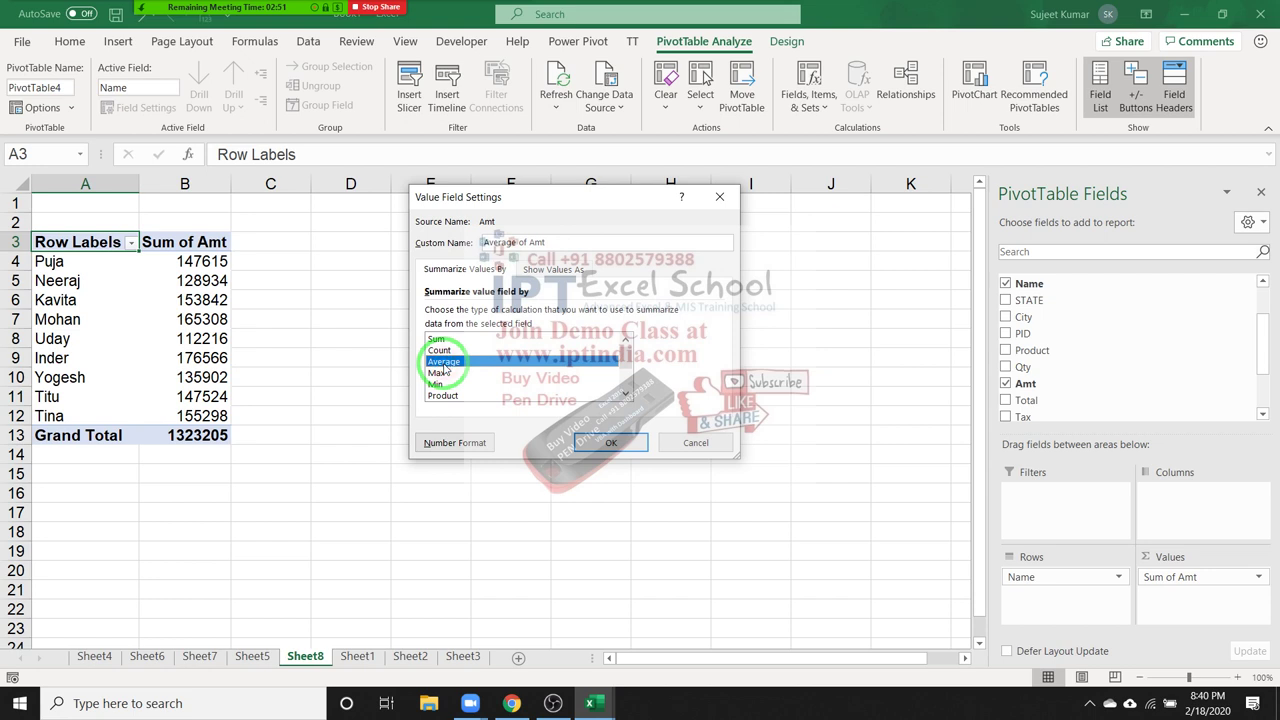
click(583, 442)
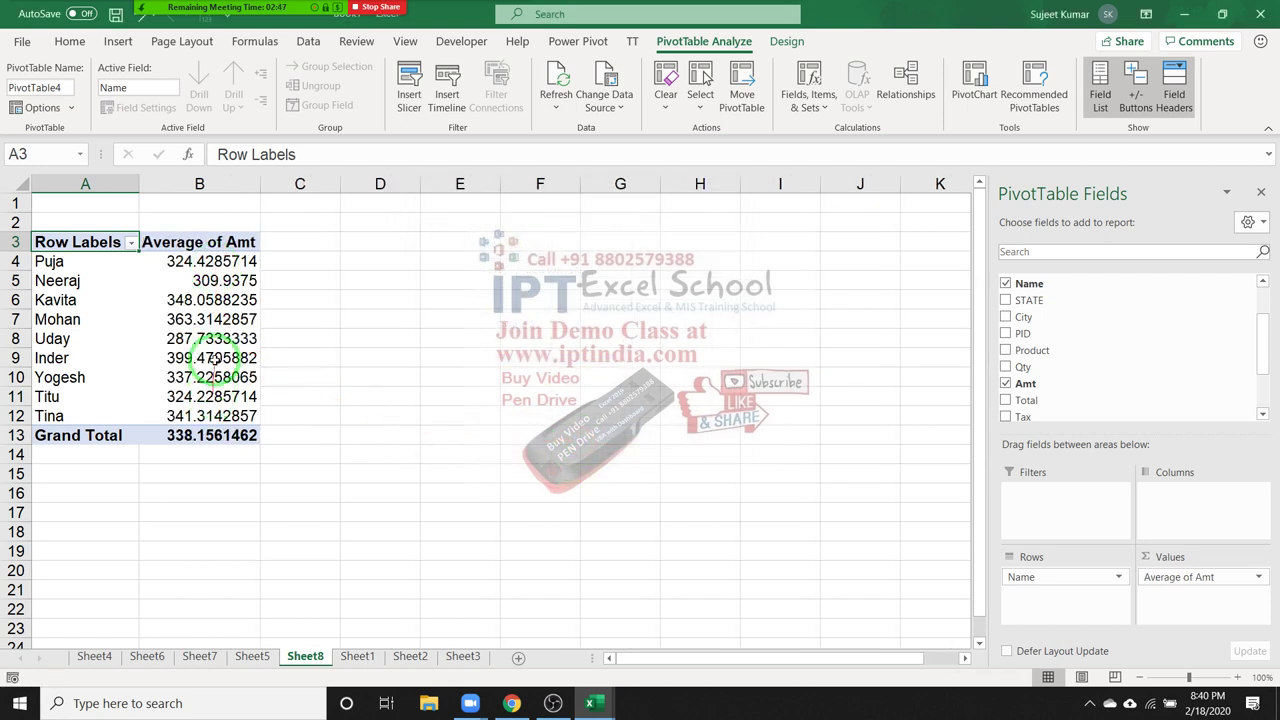
- Round the per-name Average of Amt values in B4:B12 to two decimals, e.g. Puja 324.43
drag(212, 262, 226, 416)
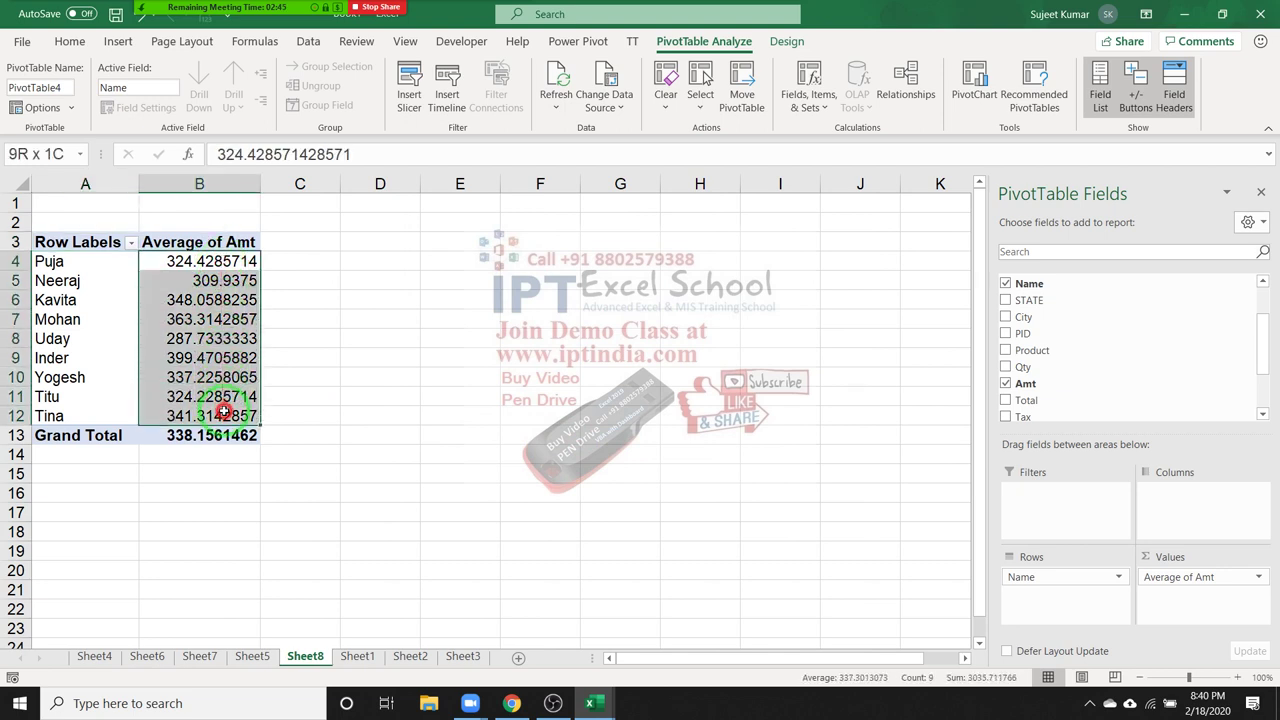
click(72, 41)
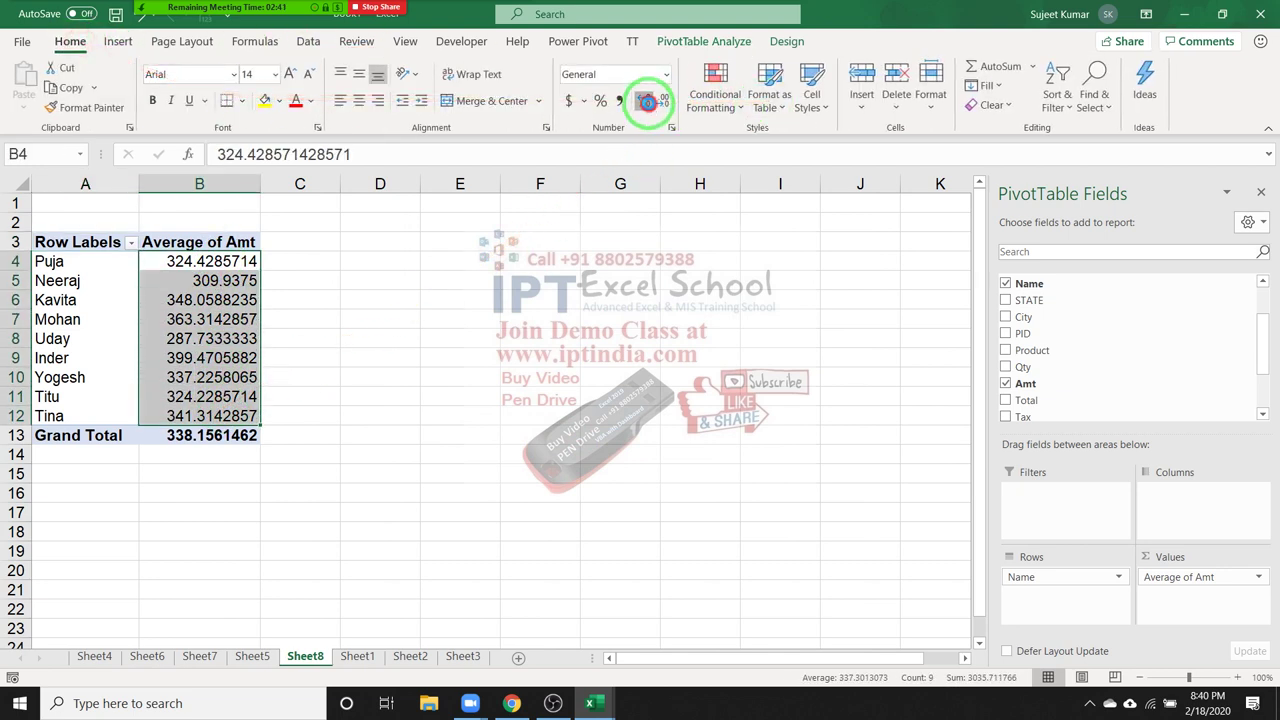
click(647, 101)
click(660, 104)
click(658, 108)
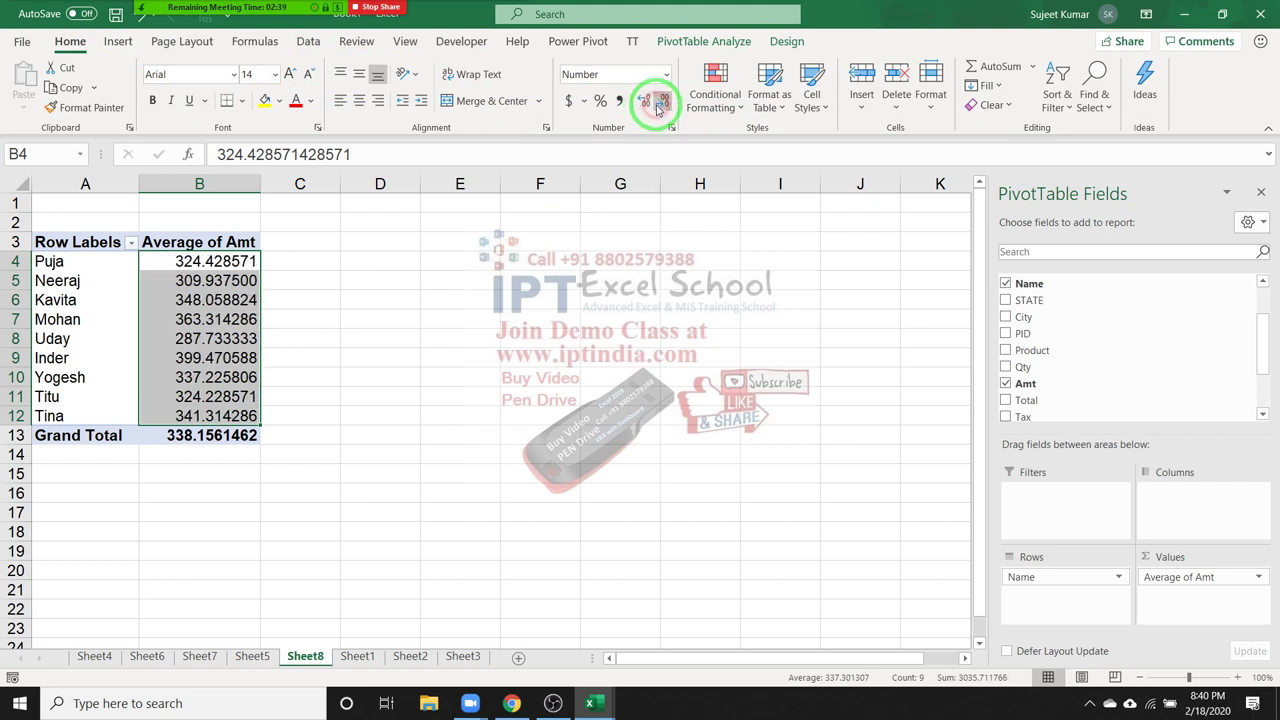
click(658, 106)
click(658, 106)
click(658, 106)
click(658, 106)
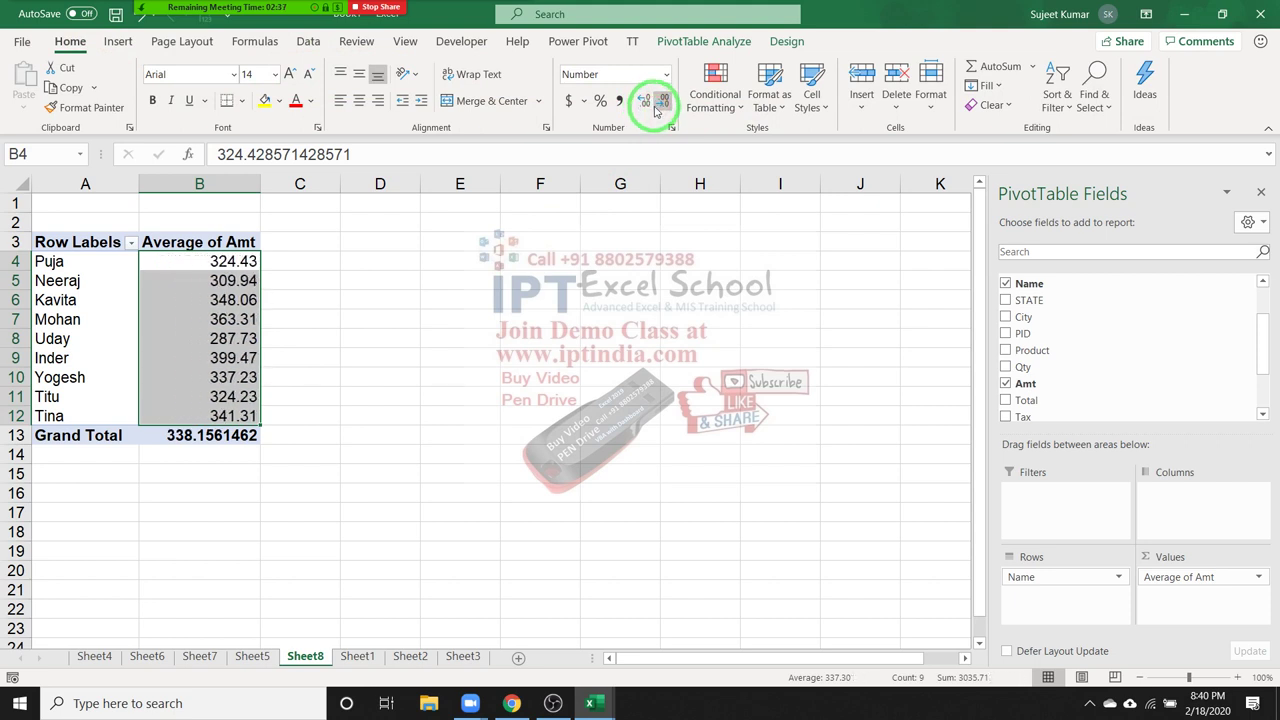
click(549, 285)
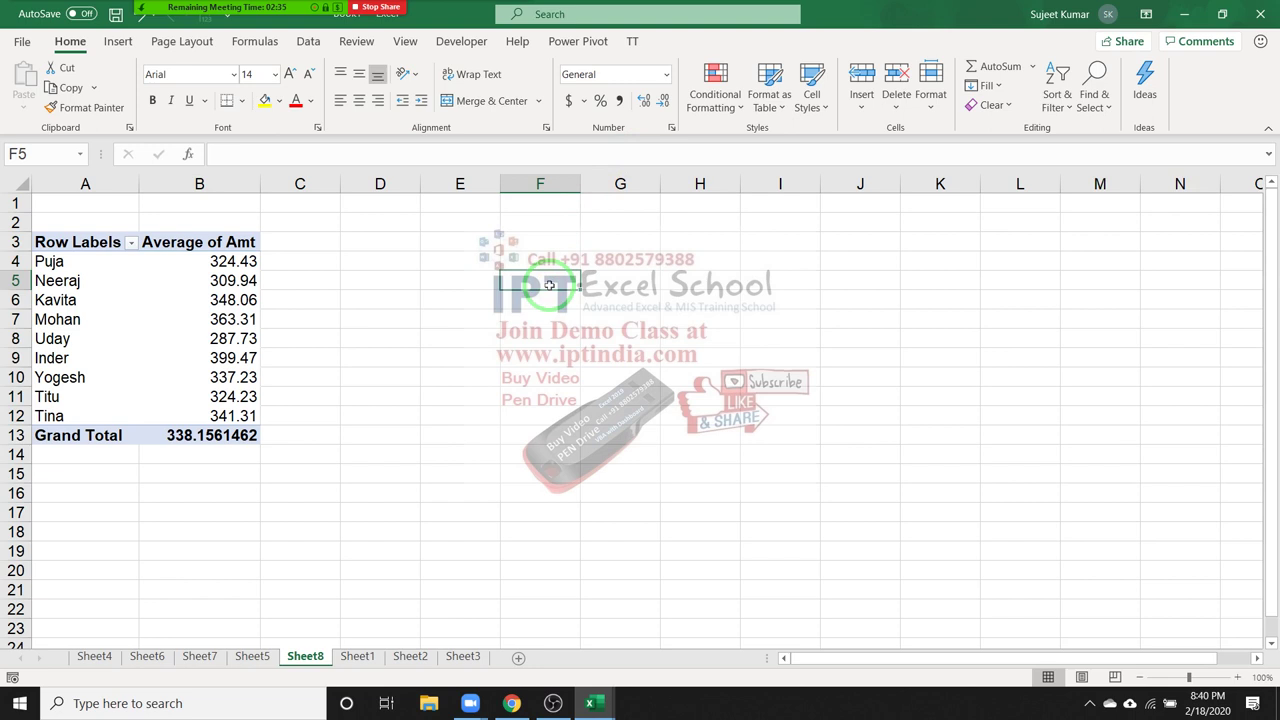